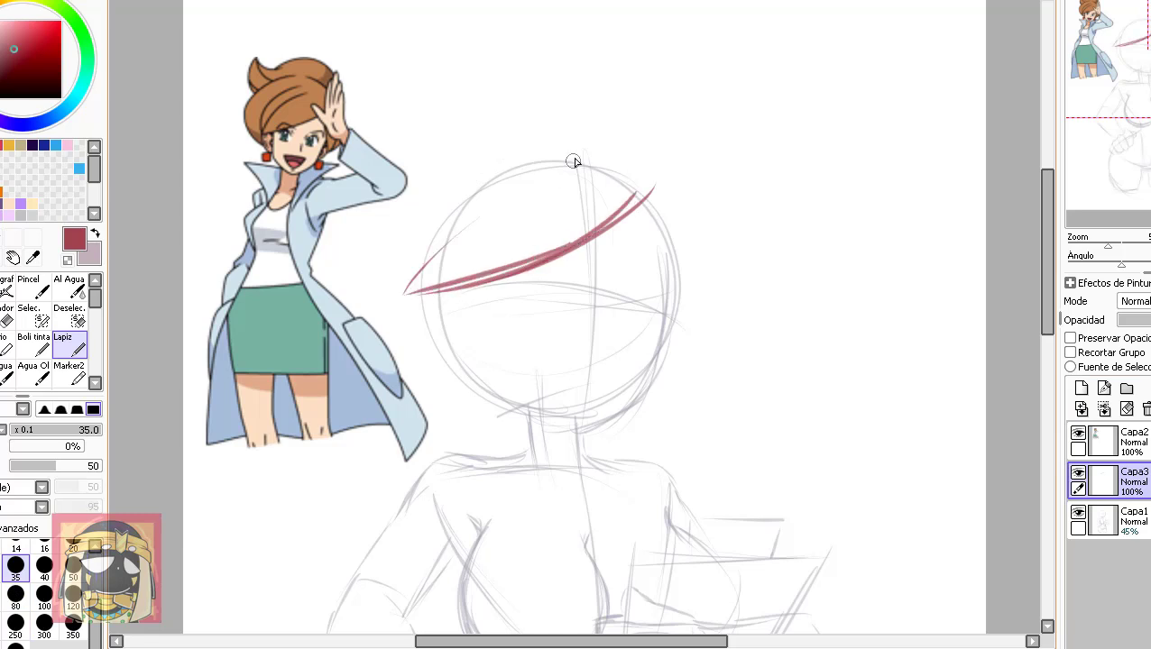
Step: Draw the swept fringe across the forehead in red pencil, tapering to a point at the left side of the head
left_click_drag(570, 162, 397, 305)
scroll(397, 305, "up", 2)
left_click_drag(597, 245, 393, 305)
left_click_drag(788, 162, 692, 163)
Step: Sketch the hair lock down the right side of the face and the curved crown strands above the fringe
scroll(692, 162, "down", 2)
mouse_move(690, 303)
left_mouse_down()
mouse_move(675, 179)
mouse_move(707, 352)
left_mouse_up()
left_click_drag(689, 148, 713, 361)
scroll(673, 116, "up", 2)
left_click_drag(554, 89, 722, 235)
scroll(538, 101, "down", 2)
left_click_drag(586, 132, 451, 264)
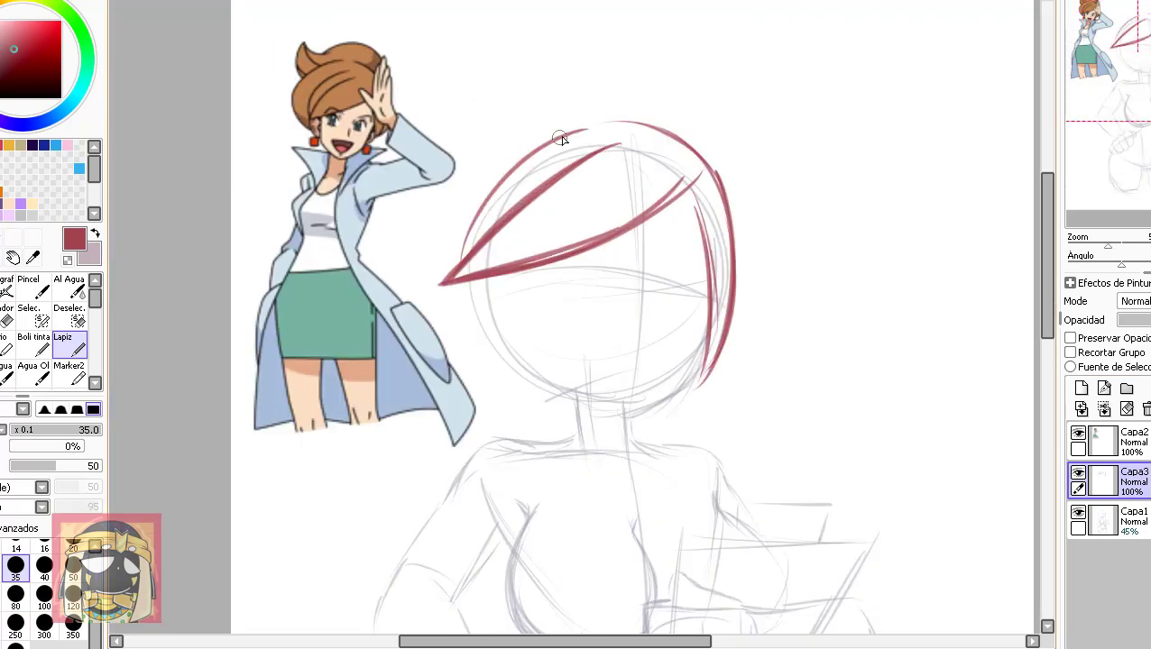
Step: Draw the outer hair contour from the left cheek up around the head and over the crown
left_click_drag(478, 181, 717, 122)
key("ctrl+z")
left_click_drag(550, 97, 457, 189)
left_click_drag(496, 140, 424, 307)
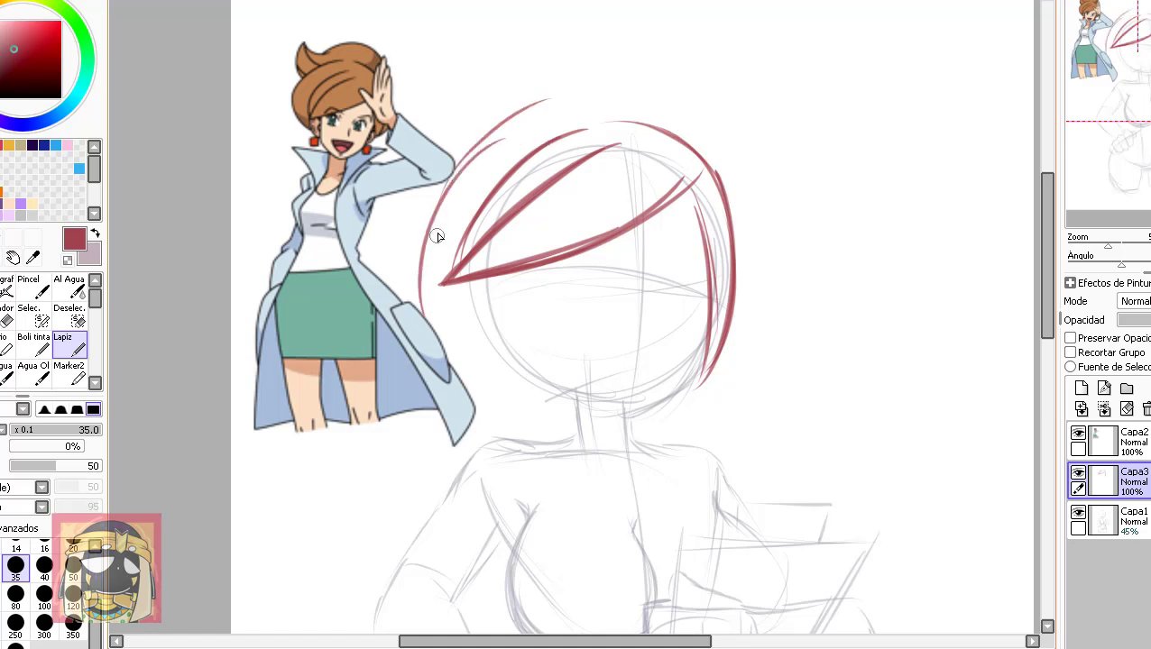
left_click_drag(424, 234, 503, 386)
left_click_drag(424, 189, 501, 386)
mouse_move(451, 167)
left_mouse_down()
mouse_move(601, 99)
mouse_move(738, 212)
left_mouse_up()
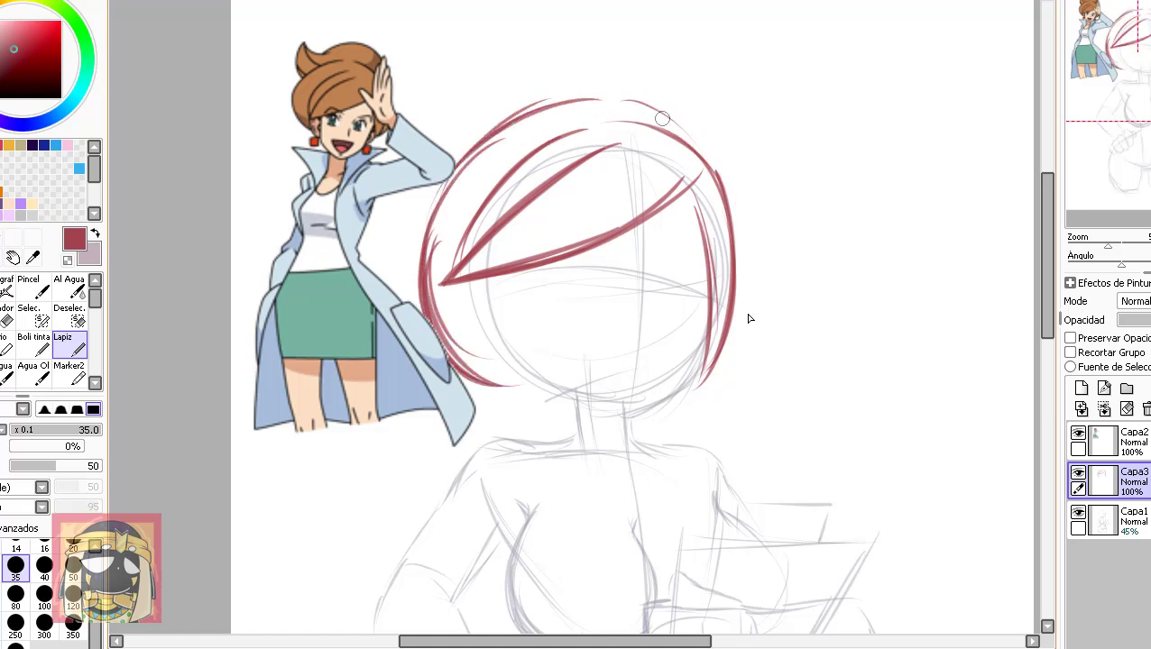
Step: Draw the ear below the fringe's tip and add hatched diamond-shaped earrings on both sides of the face
scroll(635, 488, "up", 1)
scroll(655, 300, "down", 1)
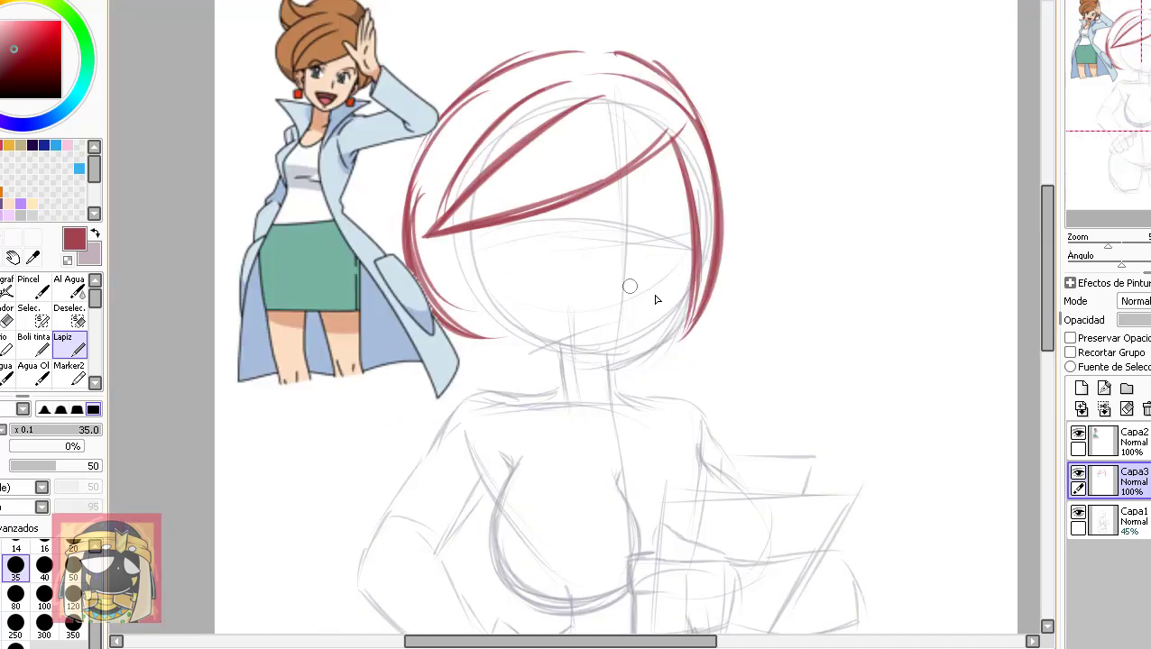
scroll(464, 177, "up", 2)
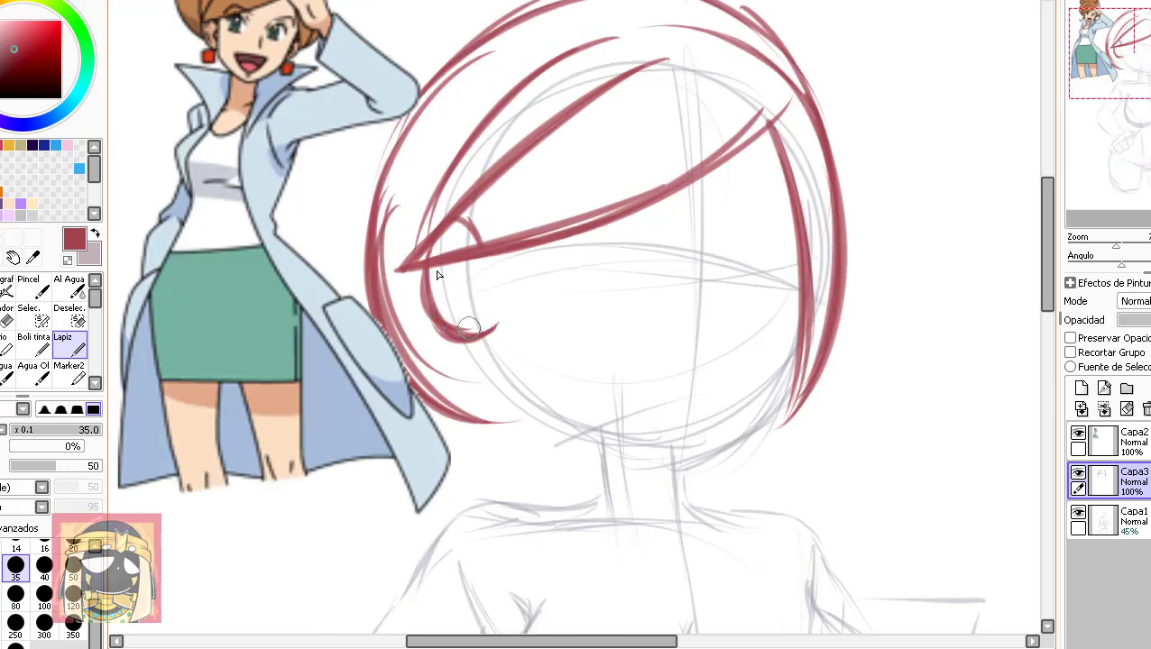
left_click_drag(483, 348, 491, 450)
scroll(721, 251, "down", 1)
scroll(721, 251, "up", 1)
left_click_drag(713, 359, 701, 424)
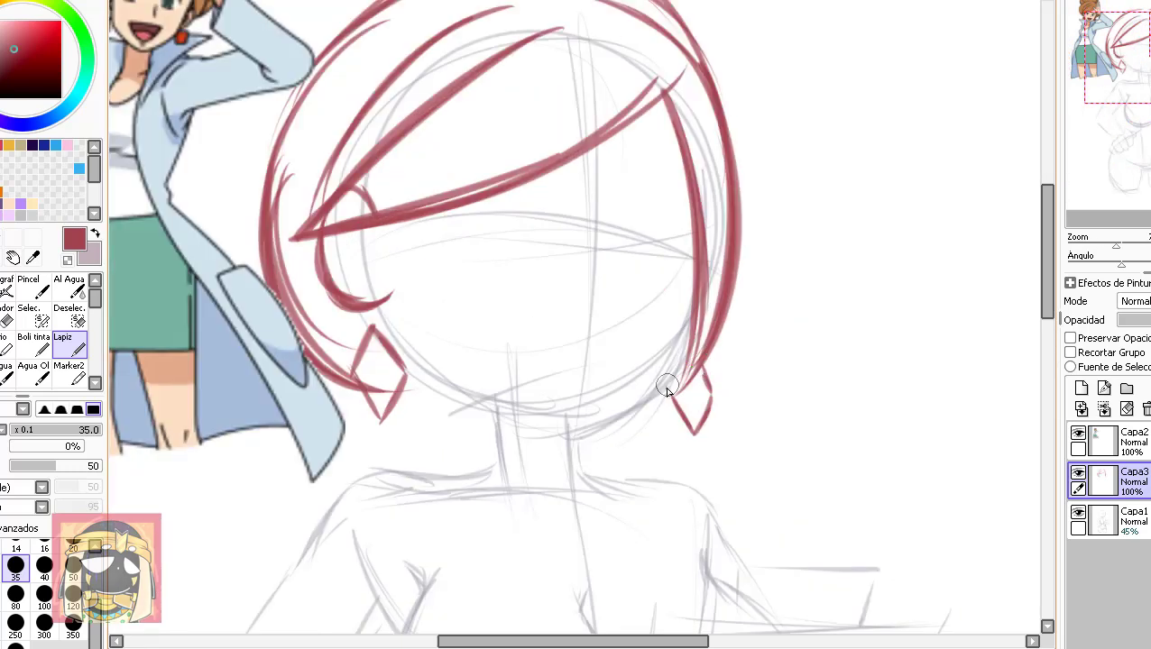
left_click_drag(398, 371, 381, 410)
scroll(475, 277, "down", 1)
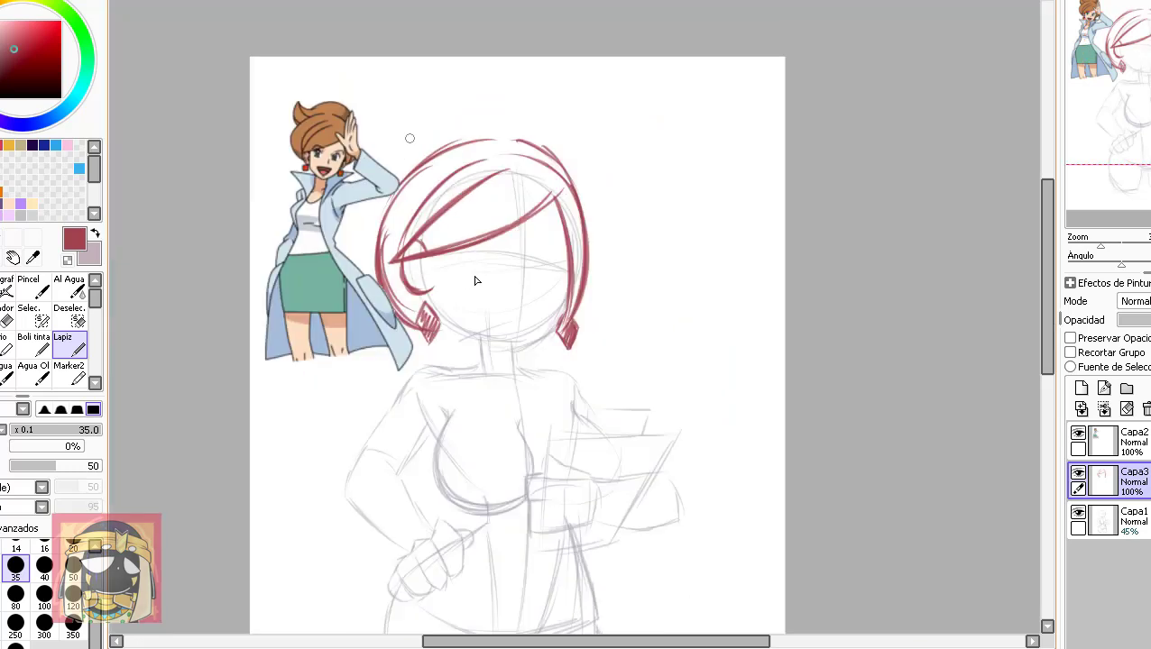
scroll(475, 277, "up", 1)
mouse_move(623, 165)
left_mouse_down()
mouse_move(516, 113)
mouse_move(419, 102)
mouse_move(354, 68)
left_mouse_up()
left_click(1078, 434)
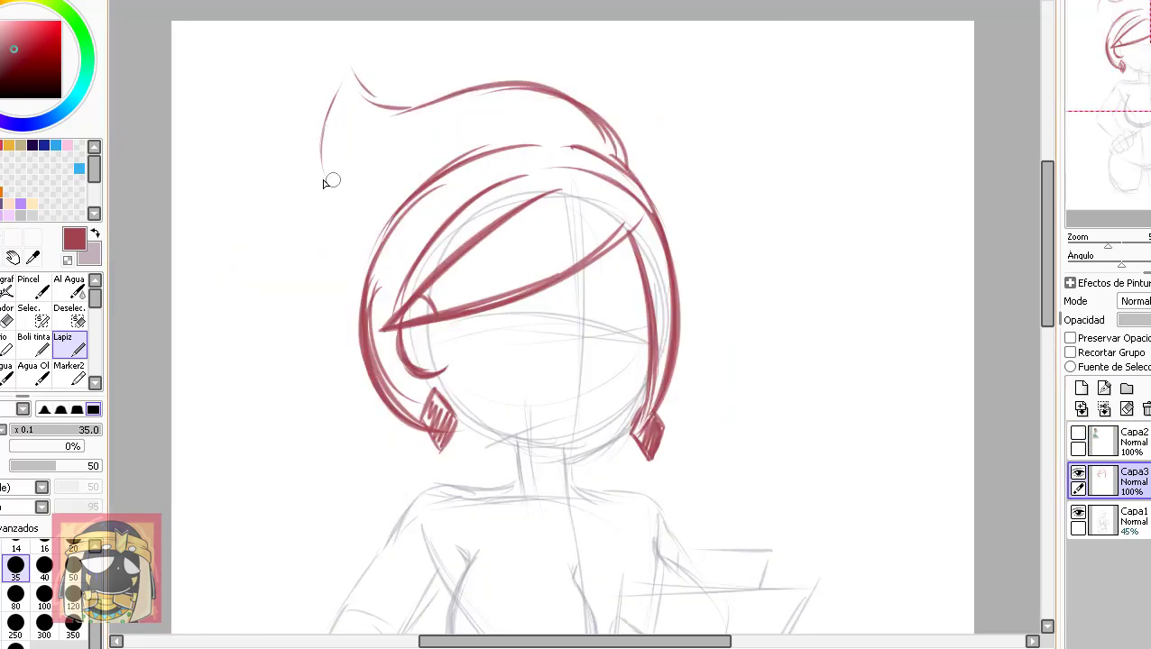
Step: Undo the raised hair tuft and move the reference illustration on layer Capa2 to the right of the head sketch
left_click(1077, 434)
left_click(1109, 442)
left_click_drag(297, 270, 830, 225)
key("ctrl+z")
key("ctrl+z")
key("ctrl+z")
key("ctrl+z")
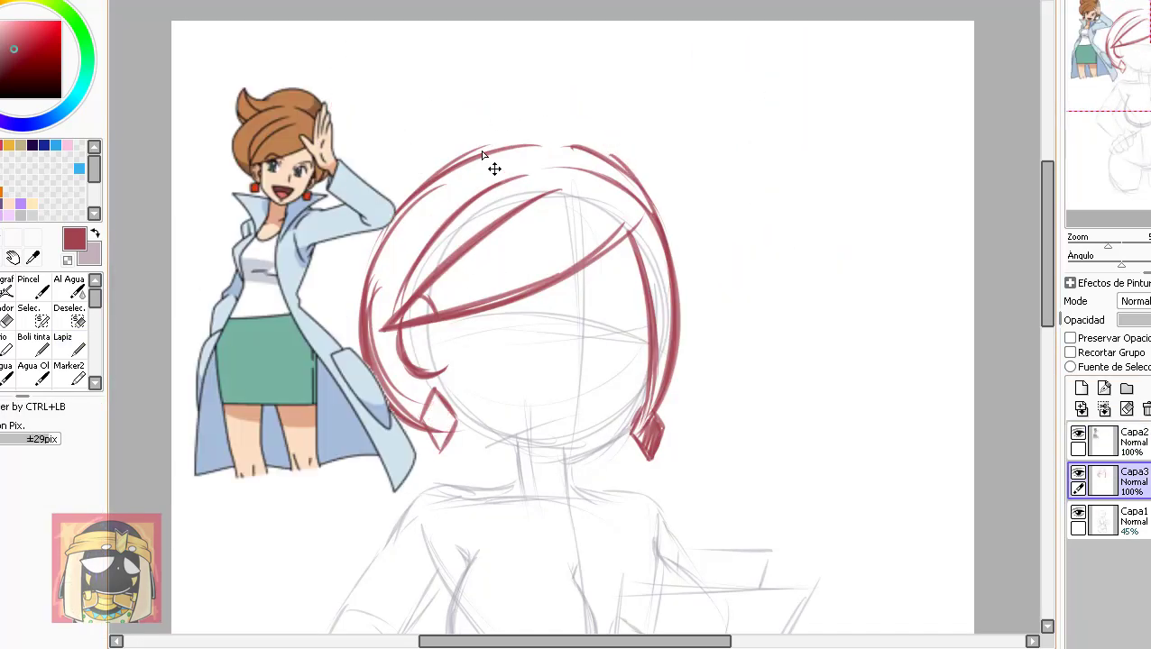
left_click_drag(331, 313, 882, 303)
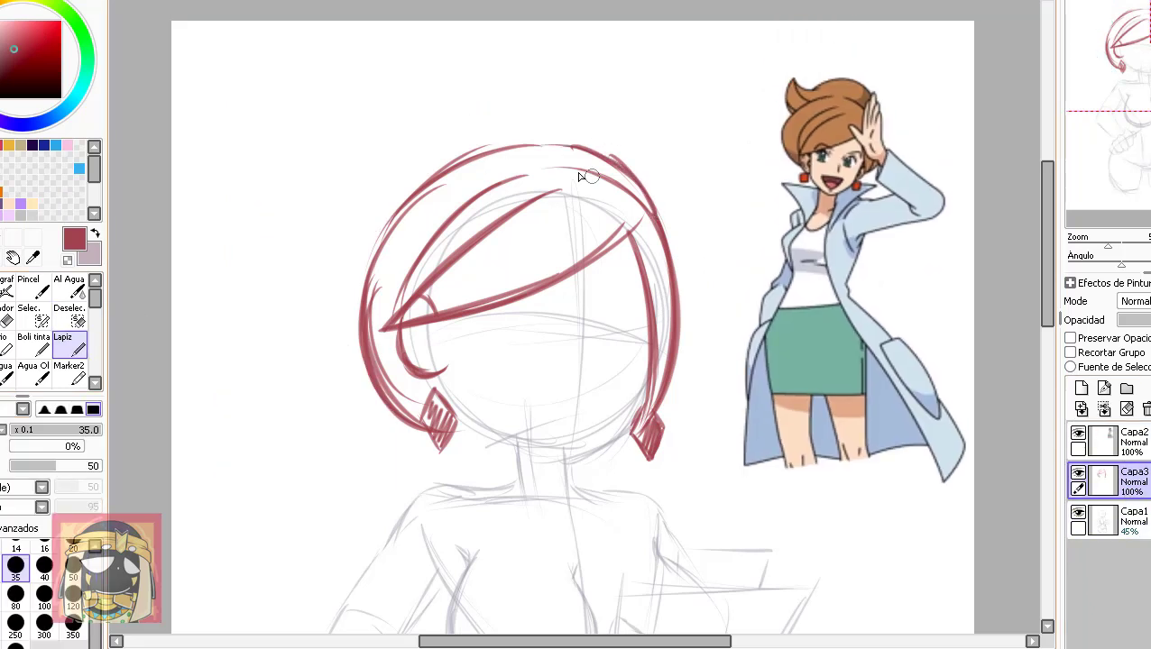
Step: Sketch a raised outline over the crown ending in a pointed, upswept tuft at the upper left of the hair
mouse_move(661, 225)
left_mouse_down()
mouse_move(465, 122)
mouse_move(348, 92)
mouse_move(663, 212)
mouse_move(437, 135)
left_mouse_up()
key("ctrl+z")
left_click_drag(558, 126, 349, 95)
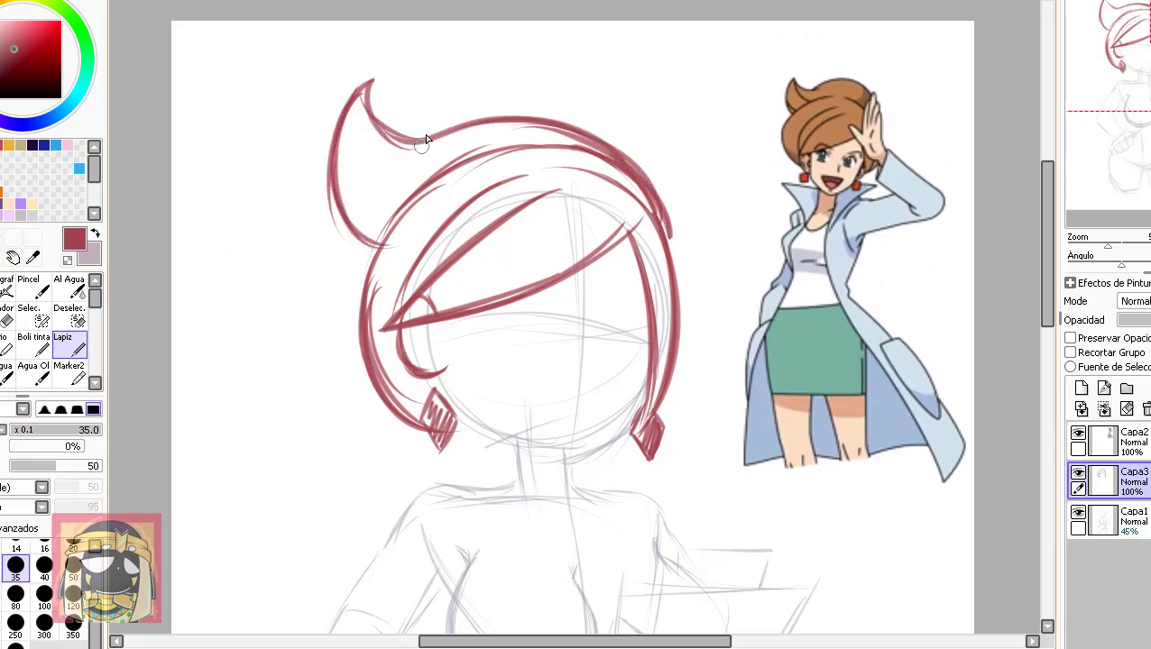
key("ctrl+z")
key("ctrl+z")
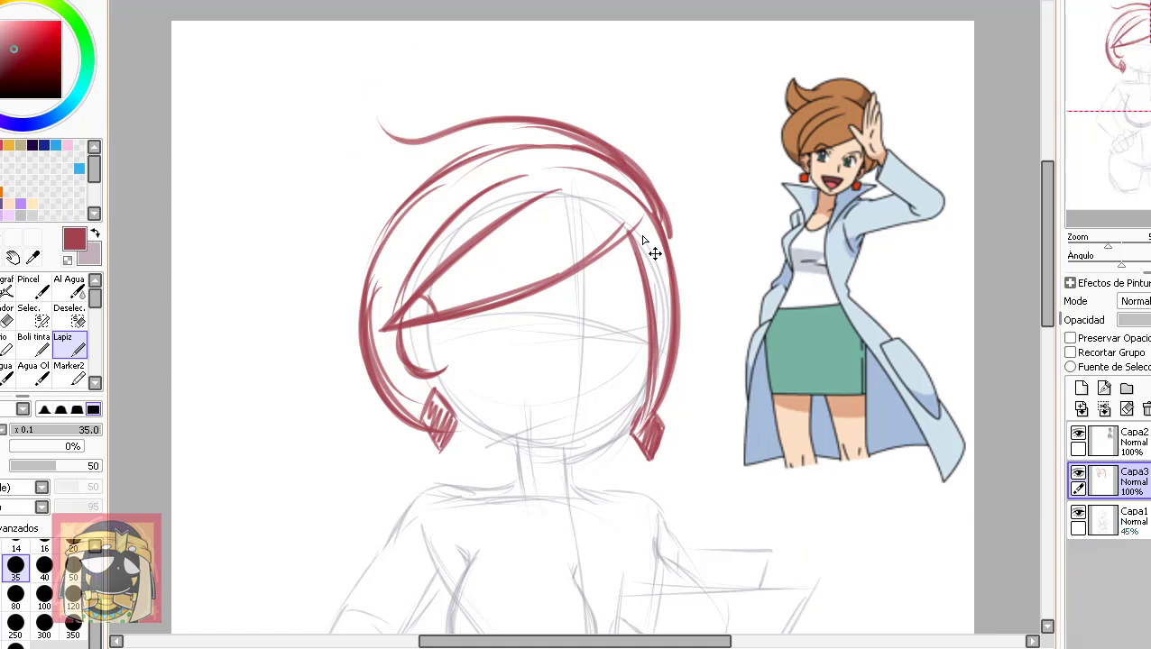
mouse_move(643, 239)
left_mouse_down()
mouse_move(488, 149)
mouse_move(431, 149)
left_mouse_up()
key("ctrl+z")
left_click_drag(336, 183, 370, 239)
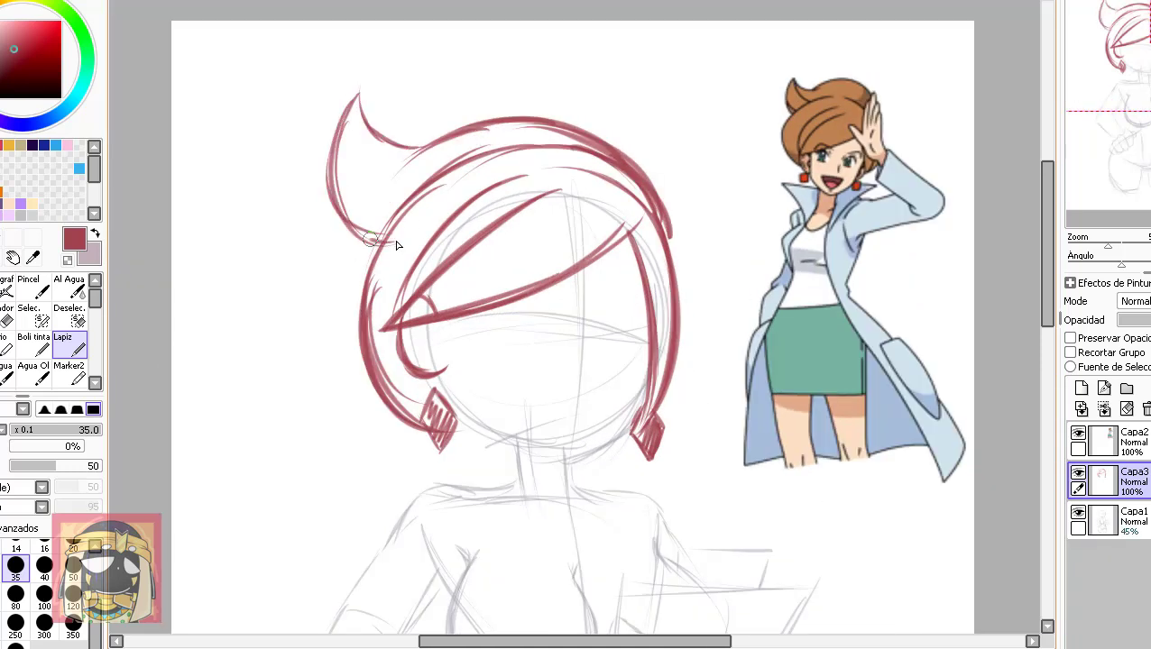
Step: Thicken the hair contour on the right side and add a small curved tuft below the large one on the left
left_click_drag(645, 215, 627, 379)
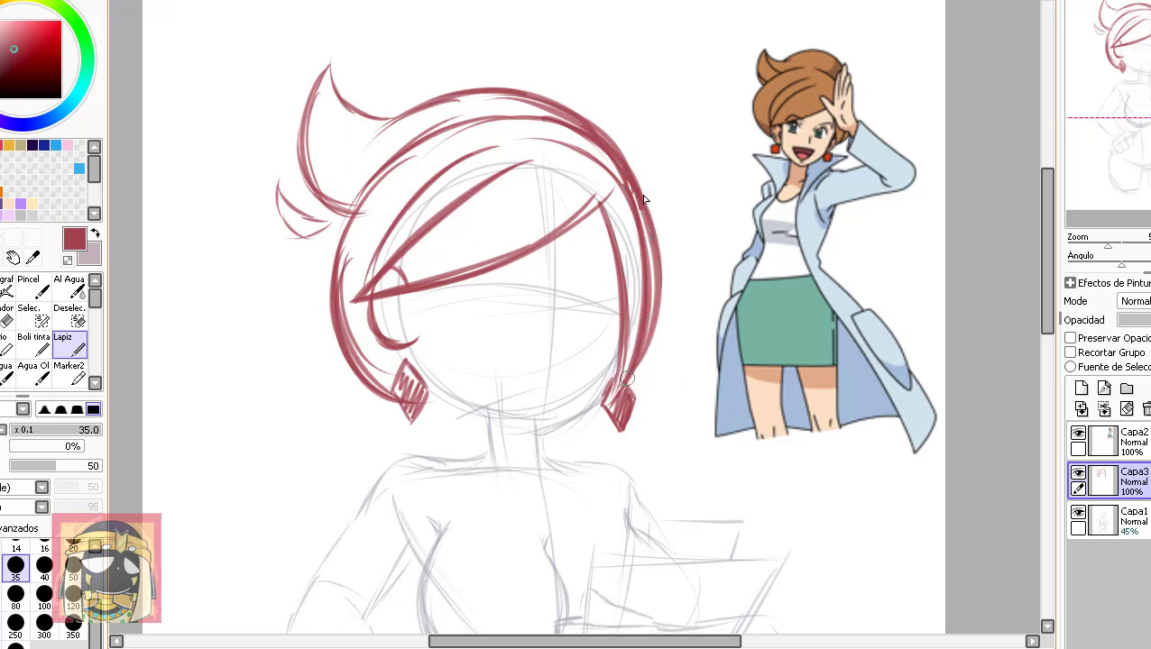
scroll(644, 178, "up", 3)
left_click_drag(363, 239, 252, 134)
scroll(481, 324, "down", 3)
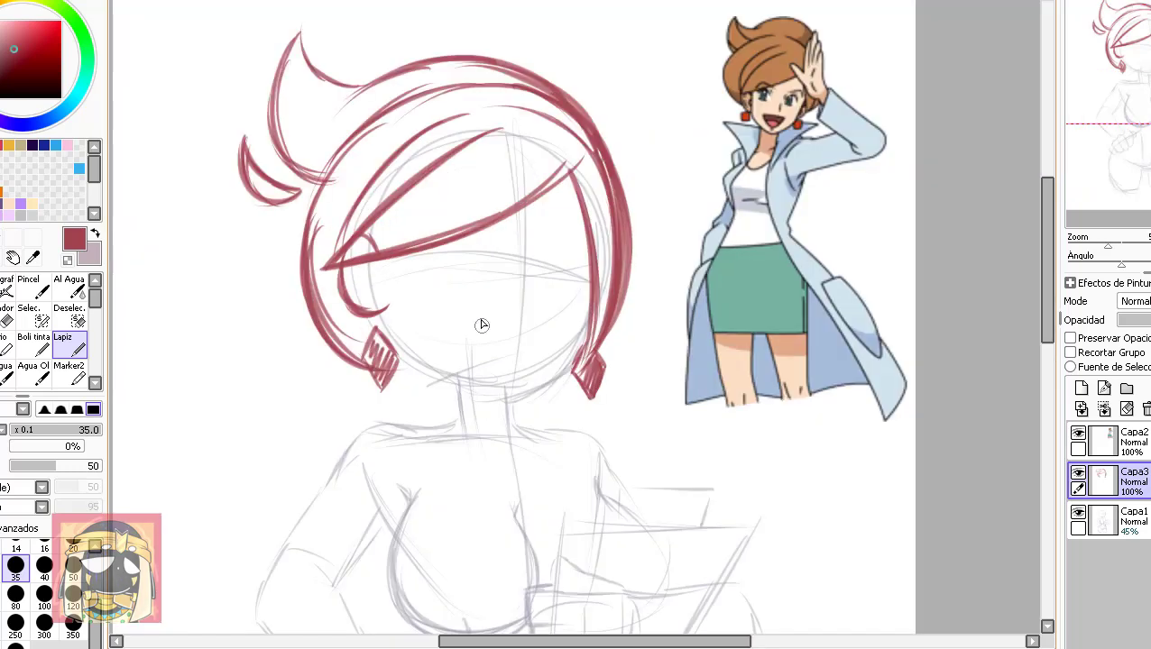
Step: Draw the jawline from ear to ear around the chin and add two short neck lines below it
scroll(656, 303, "up", 2)
mouse_move(651, 334)
left_mouse_down()
mouse_move(448, 416)
mouse_move(337, 297)
left_mouse_up()
left_click_drag(651, 307, 406, 396)
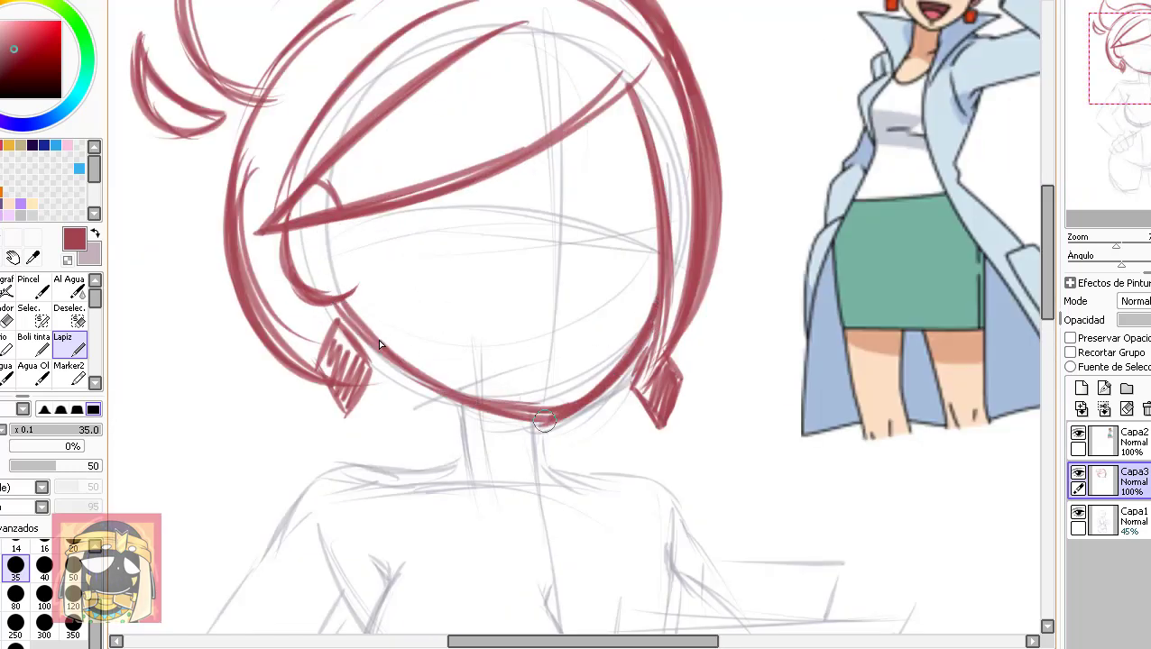
scroll(377, 341, "down", 2)
scroll(486, 287, "up", 3)
scroll(485, 286, "down", 3)
scroll(497, 90, "up", 1)
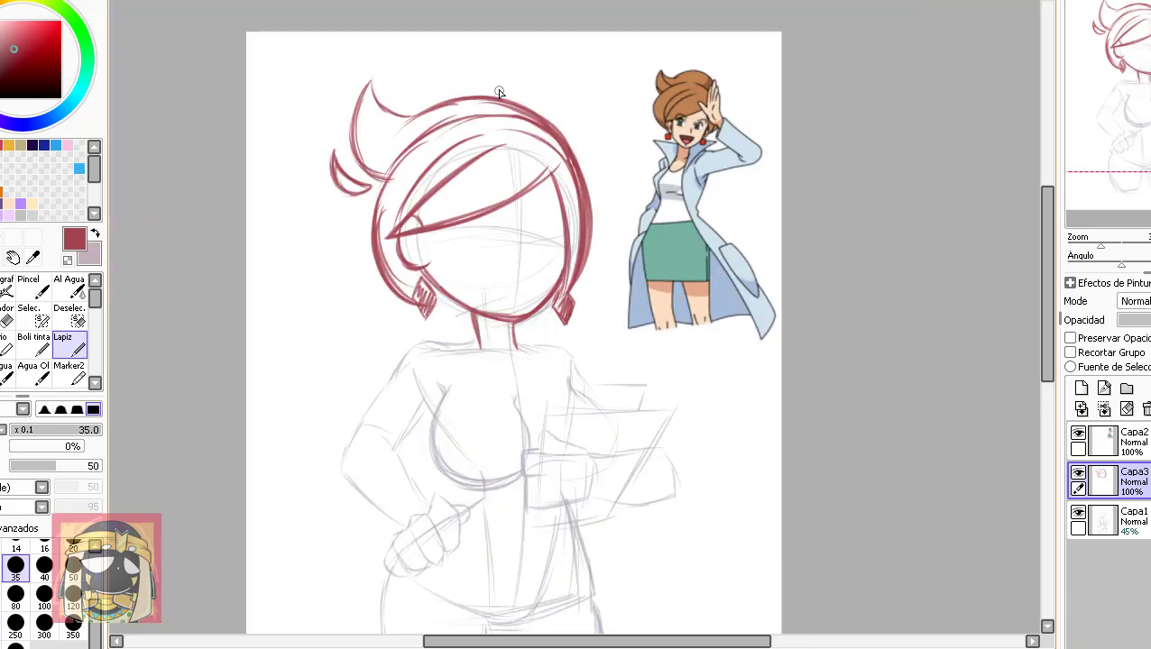
Step: Transform the red head sketch, shrinking it slightly from its top and left edges
left_click(154, 0)
left_click(176, 247)
left_click_drag(459, 72, 459, 88)
left_click_drag(326, 197, 341, 197)
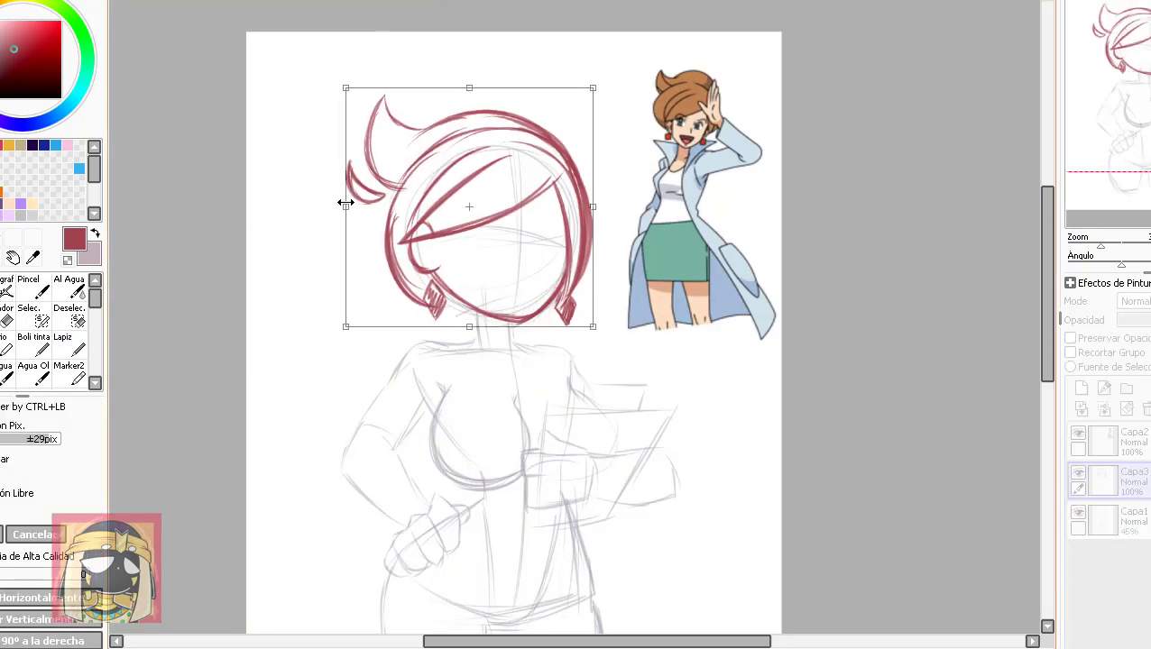
scroll(451, 241, "up", 1)
scroll(653, 195, "down", 2)
key("Return")
Step: Draw the neck lines, the bust contour and the right armpit mark with the pencil at size 40
key("n")
scroll(521, 275, "up", 2)
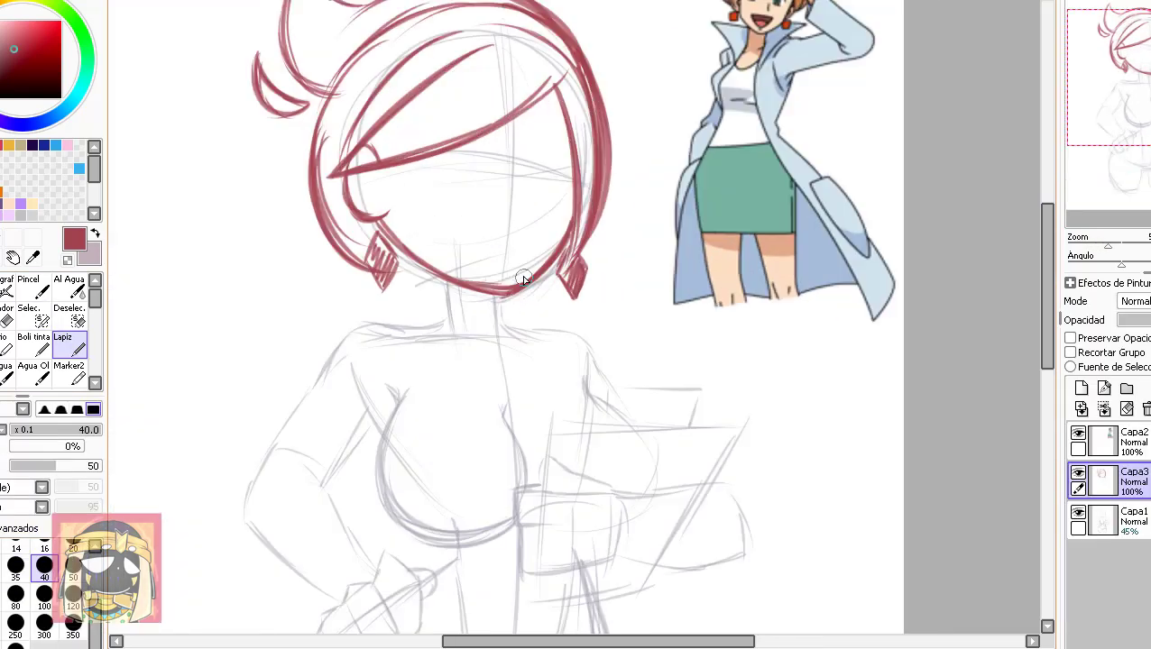
scroll(505, 348, "down", 2)
scroll(478, 224, "up", 2)
scroll(397, 206, "up", 1)
mouse_move(394, 249)
left_mouse_down()
mouse_move(534, 480)
mouse_move(374, 394)
left_mouse_up()
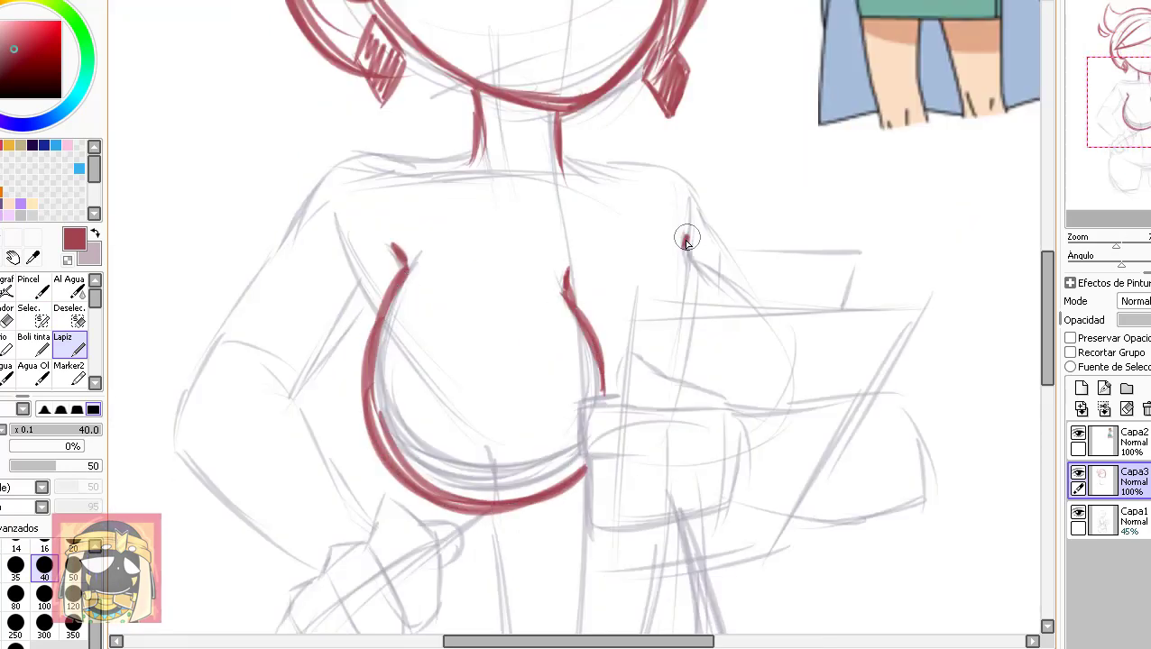
scroll(685, 242, "down", 2)
scroll(711, 321, "up", 2)
left_click_drag(481, 249, 406, 264)
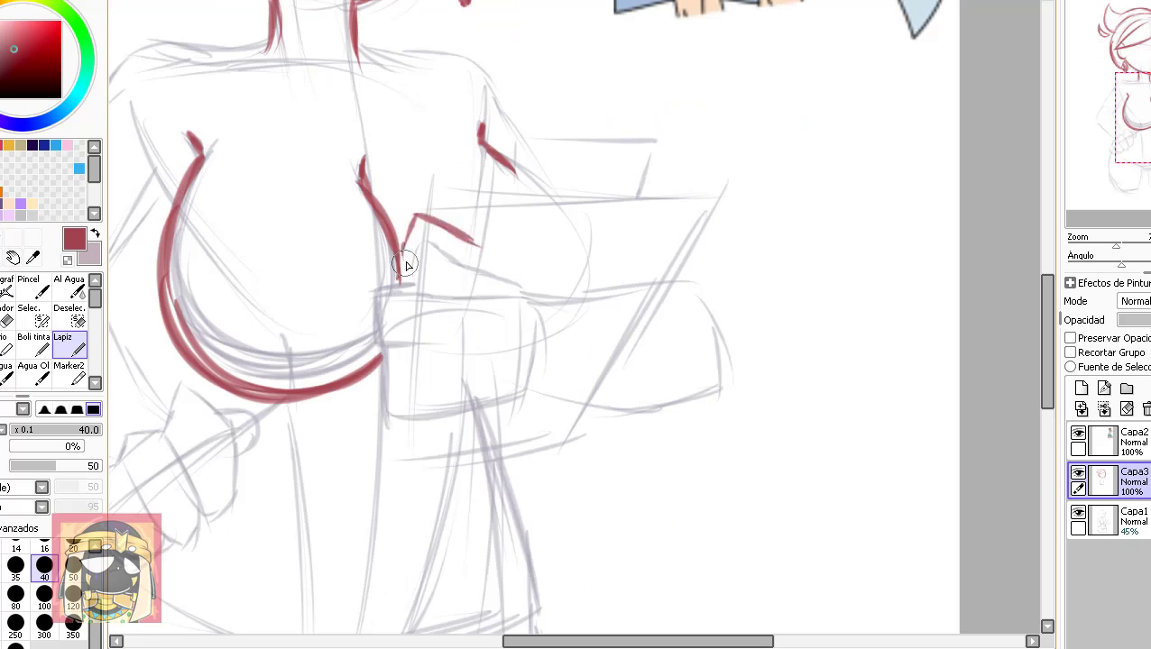
left_click_drag(482, 248, 442, 387)
left_click_drag(663, 343, 577, 420)
left_click_drag(663, 397, 541, 483)
scroll(636, 308, "down", 1)
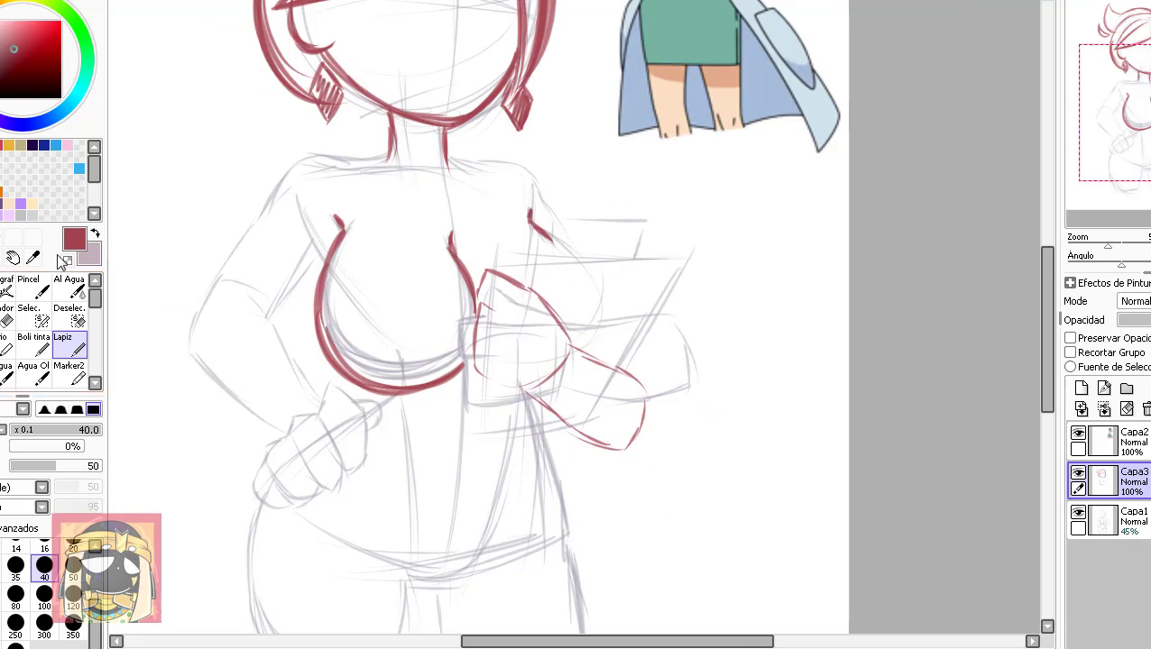
key("ctrl+z")
key("ctrl+z")
key("ctrl+z")
Step: Outline the gripping hand beside the bust, including the finger edges, the underside and the raised thumb
scroll(614, 298, "up", 1)
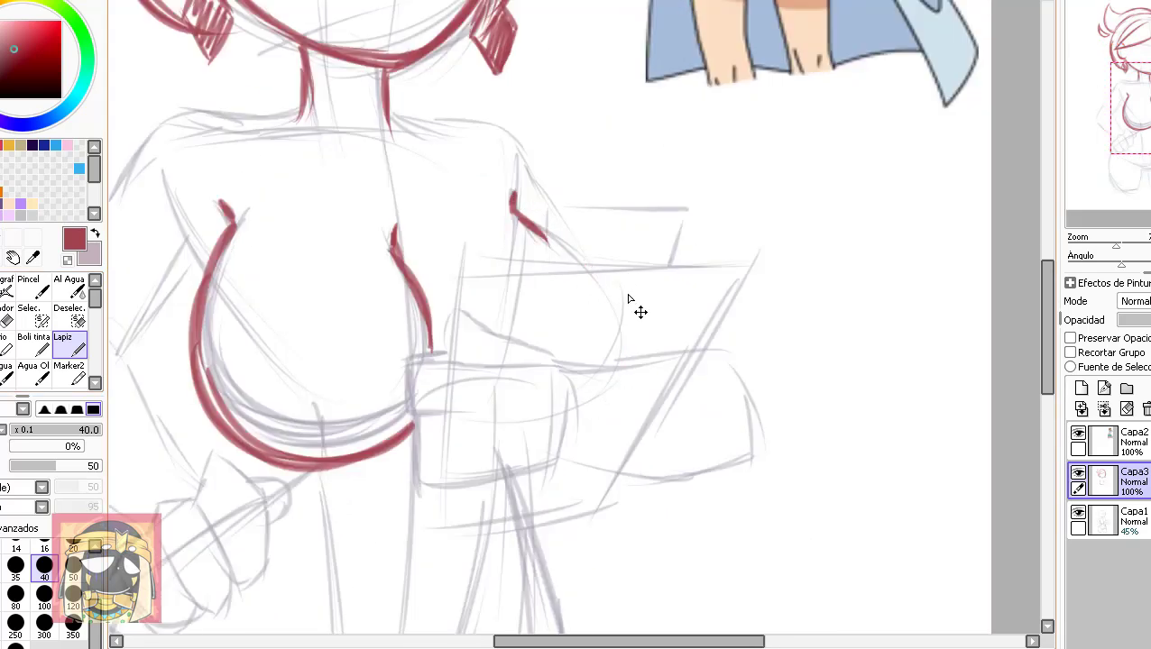
scroll(636, 311, "down", 1)
scroll(505, 316, "up", 2)
mouse_move(501, 312)
left_mouse_down()
mouse_move(434, 316)
mouse_move(407, 371)
mouse_move(451, 385)
left_mouse_up()
mouse_move(422, 392)
left_mouse_down()
mouse_move(429, 466)
mouse_move(590, 457)
left_mouse_up()
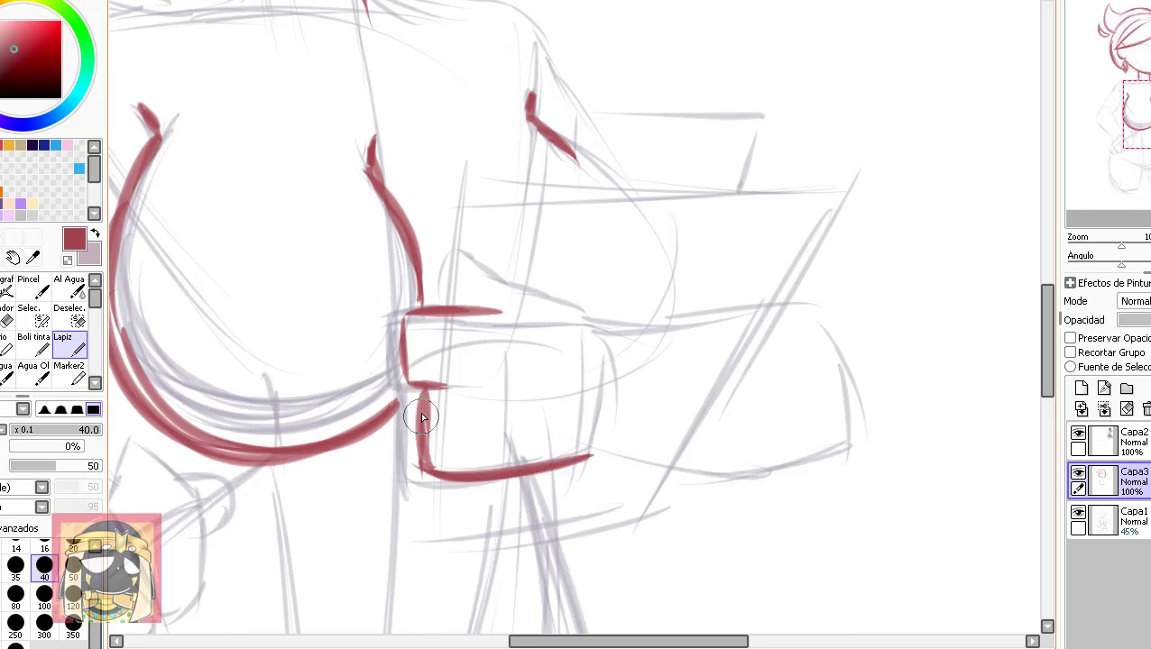
mouse_move(440, 297)
left_mouse_down()
mouse_move(484, 268)
mouse_move(560, 295)
left_mouse_up()
Step: Draw the forearm from the gripping hand out to the rounded elbow and back along its underside
scroll(577, 306, "down", 1)
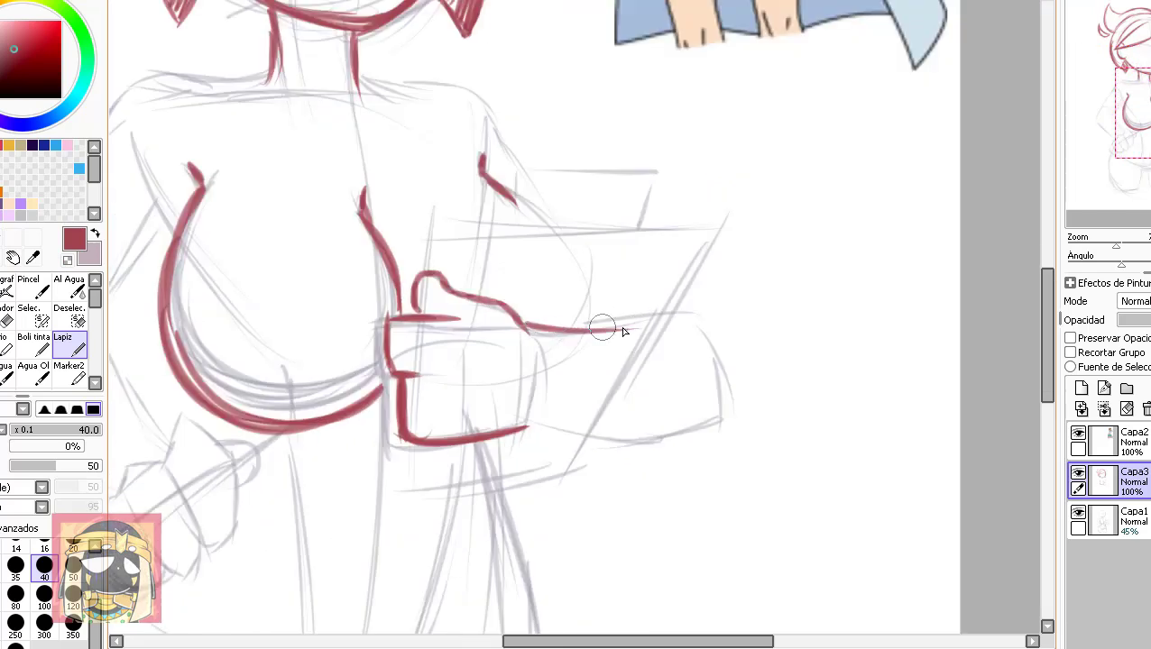
left_click_drag(531, 332, 714, 365)
left_click_drag(688, 435, 514, 433)
scroll(469, 294, "down", 1)
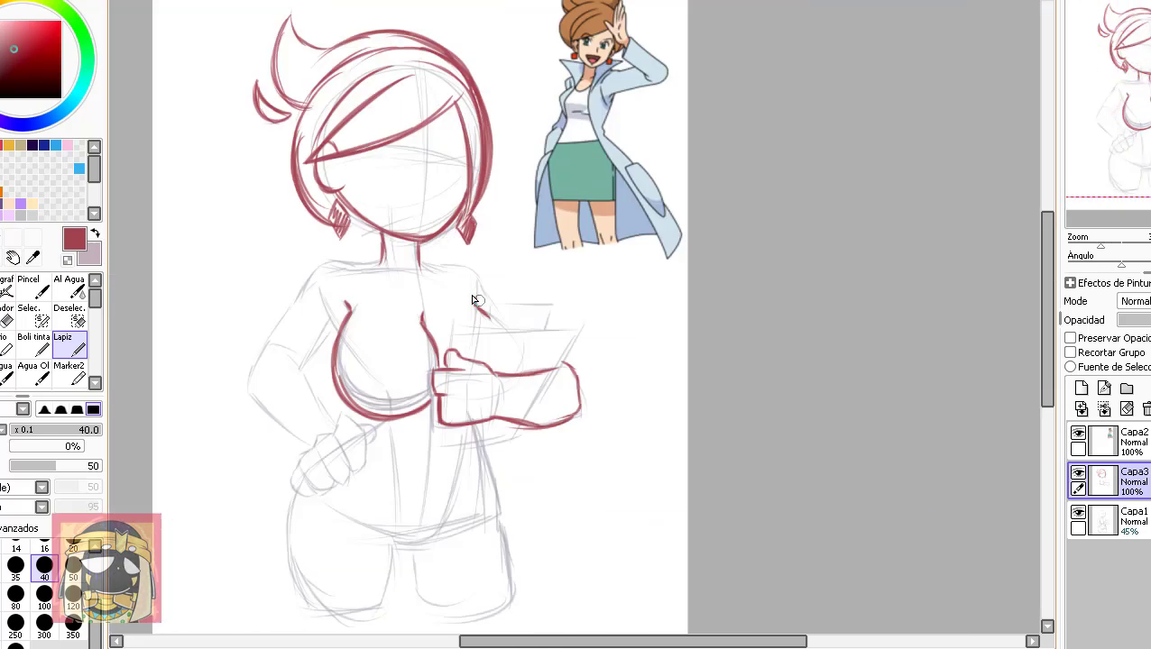
Step: Draw the held folder behind the hand and forearm, with its lower edge, upright left side, top edge and slanted right side
scroll(470, 294, "up", 1)
mouse_move(356, 494)
left_mouse_down()
mouse_move(476, 535)
mouse_move(370, 547)
left_mouse_up()
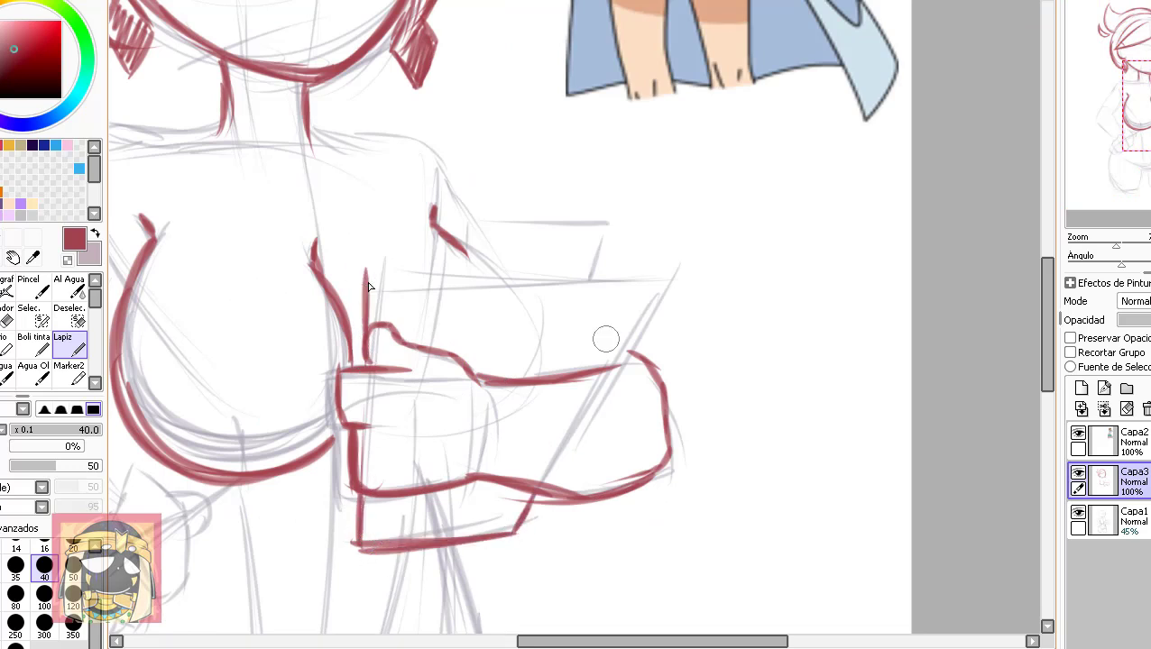
key("Delete")
key("Delete")
key("Delete")
left_click_drag(622, 370, 416, 425)
Step: Add a small rectangular shape protruding above the folder and an inner line along the folder's top left corner
key("End")
key("End")
mouse_move(447, 260)
left_mouse_down()
mouse_move(580, 218)
mouse_move(580, 262)
left_mouse_up()
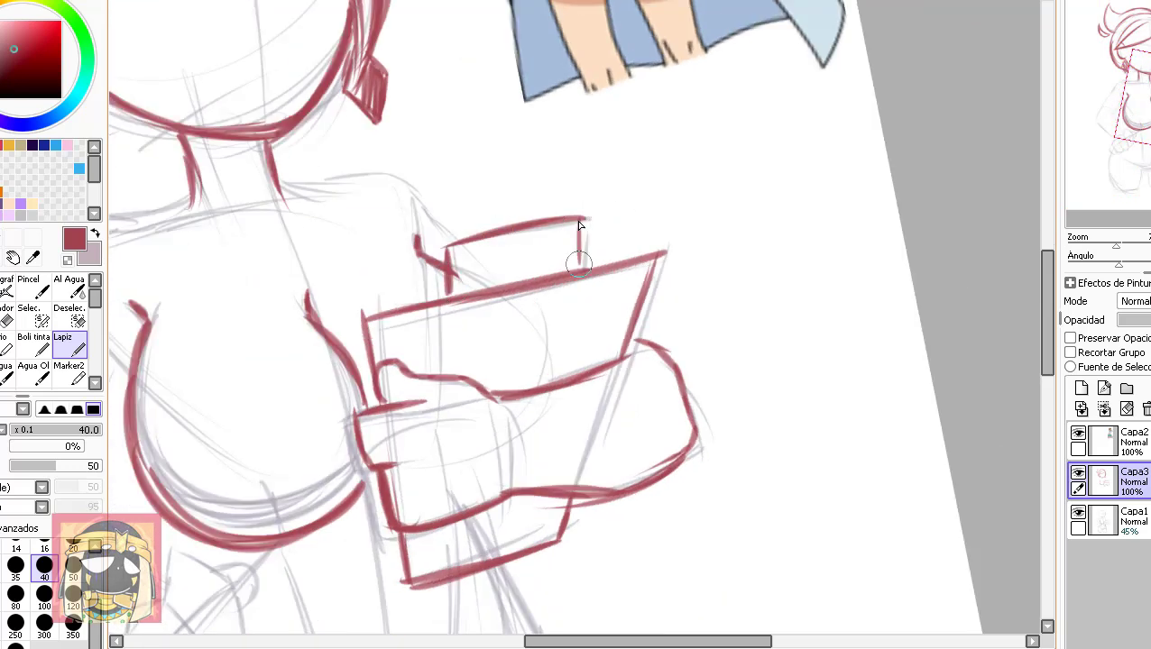
key("End")
scroll(580, 240, "down", 1)
scroll(377, 376, "up", 1)
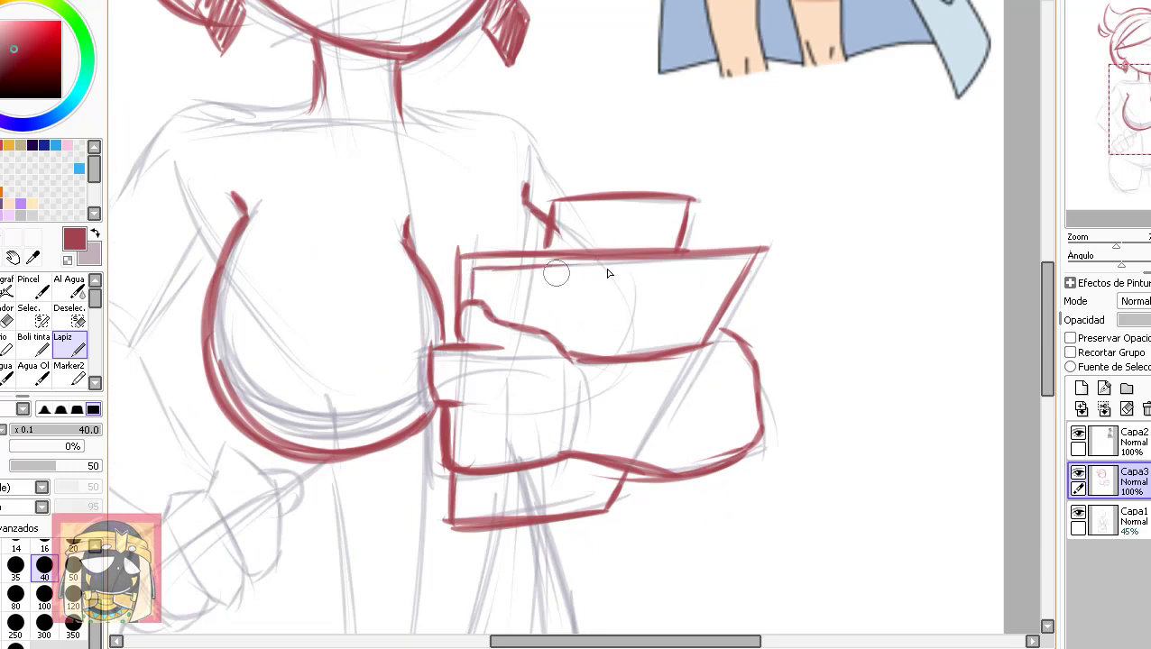
scroll(614, 239, "up", 1)
scroll(565, 245, "down", 1)
Step: Draw both shoulder lines from the base of the neck out to the upper arms
scroll(565, 244, "down", 2)
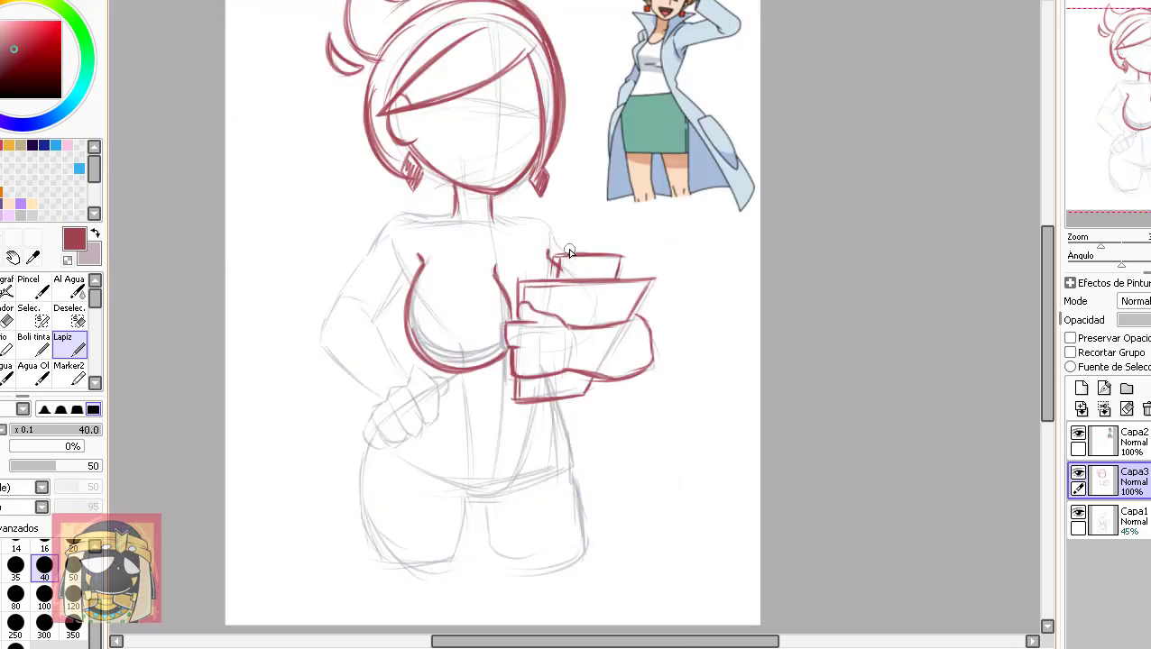
scroll(445, 192, "up", 2)
scroll(594, 268, "down", 1)
scroll(411, 231, "down", 1)
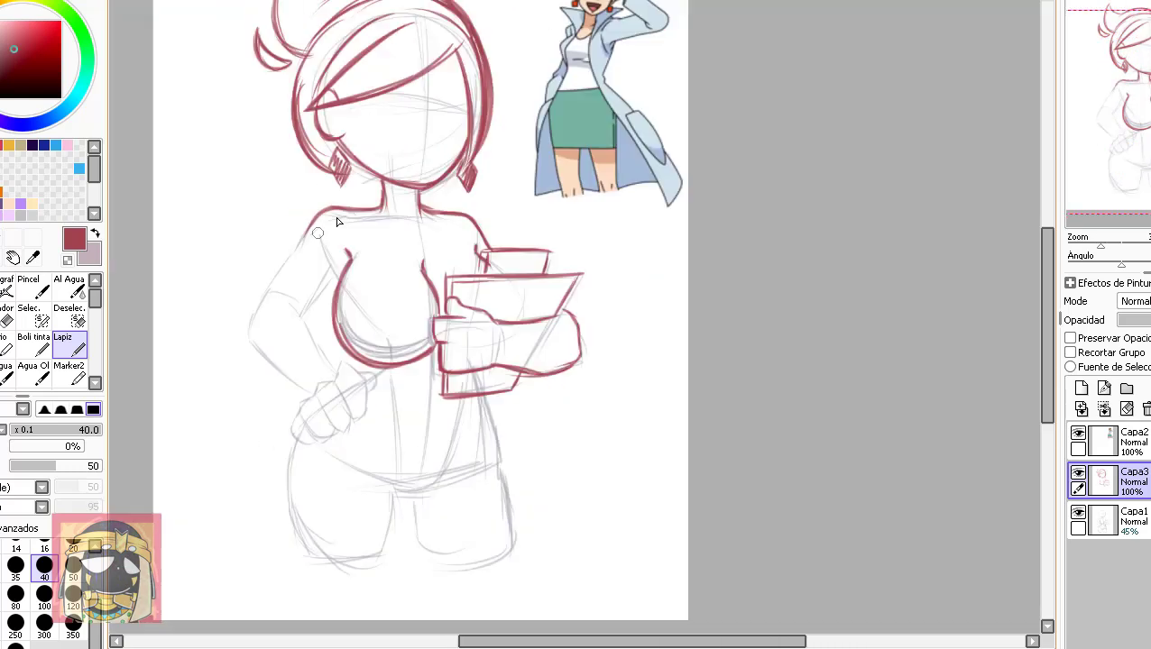
Step: Outline the bent left-side arm with its outer and inner contours from shoulder through elbow to wrist
scroll(333, 226, "up", 2)
left_click_drag(353, 257, 287, 375)
mouse_move(307, 176)
left_mouse_down()
mouse_move(237, 275)
mouse_move(169, 410)
left_mouse_up()
mouse_move(169, 411)
left_mouse_down()
mouse_move(270, 523)
mouse_move(308, 546)
left_mouse_up()
scroll(308, 546, "down", 2)
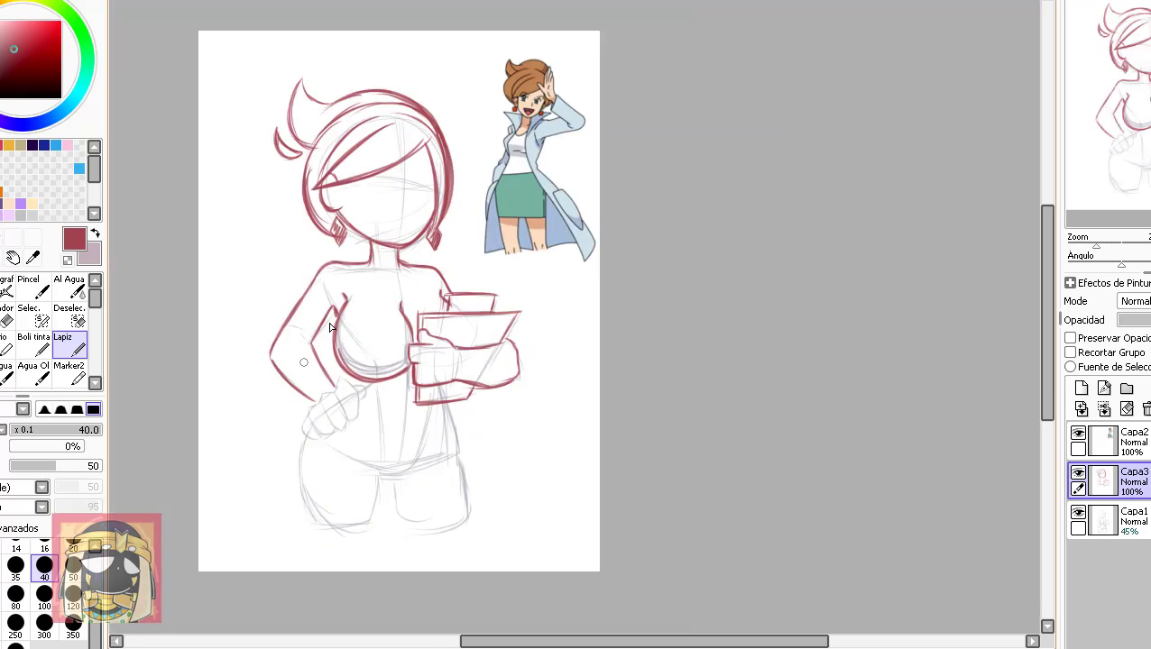
scroll(290, 271, "up", 2)
left_click_drag(290, 302, 373, 410)
scroll(374, 410, "down", 1)
scroll(367, 418, "up", 1)
Step: Draw the curled fingers and thumb of the fist resting on the hip
mouse_move(366, 358)
left_mouse_down()
mouse_move(336, 380)
mouse_move(395, 403)
left_mouse_up()
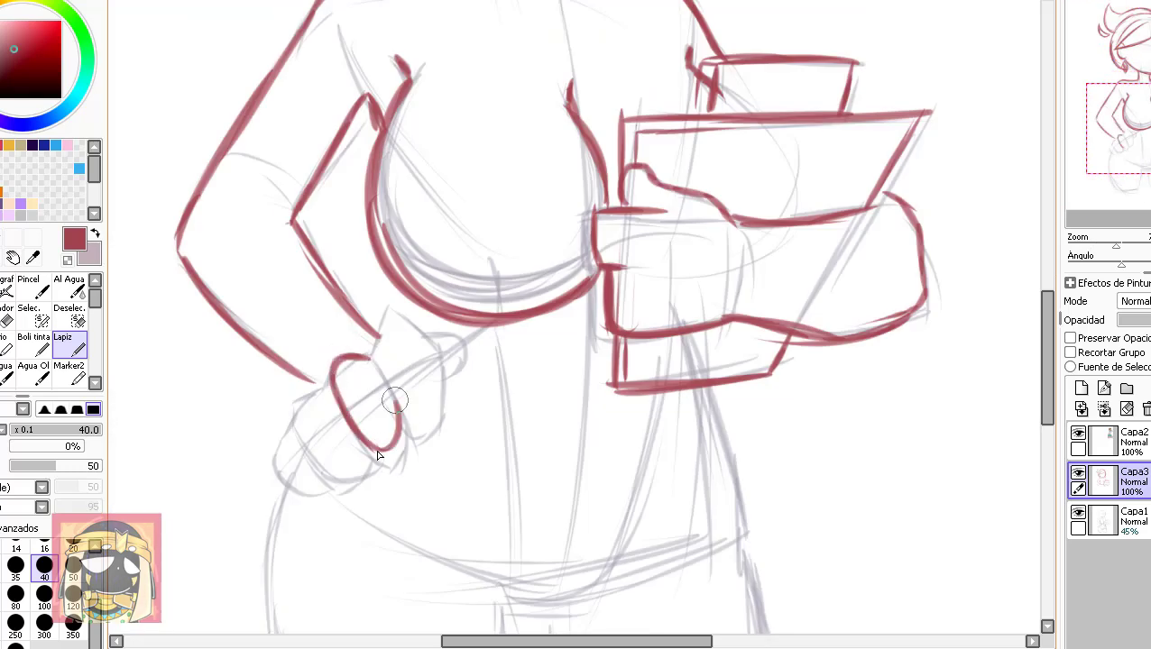
scroll(431, 326, "down", 2)
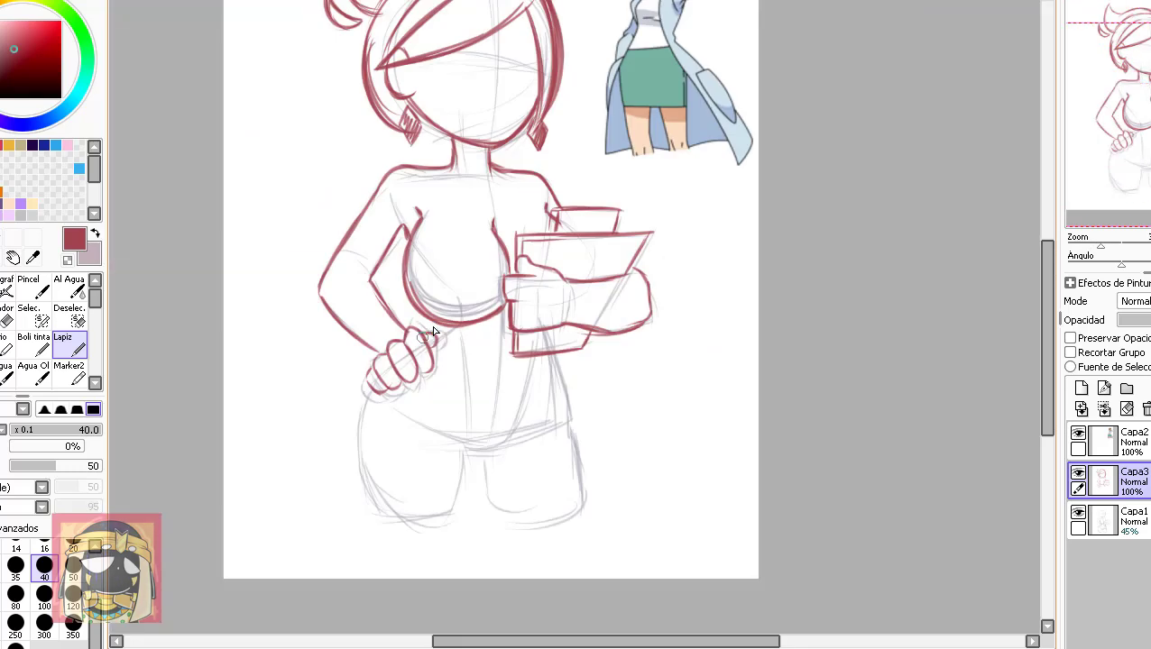
scroll(480, 259, "up", 2)
scroll(480, 303, "down", 2)
scroll(468, 289, "up", 1)
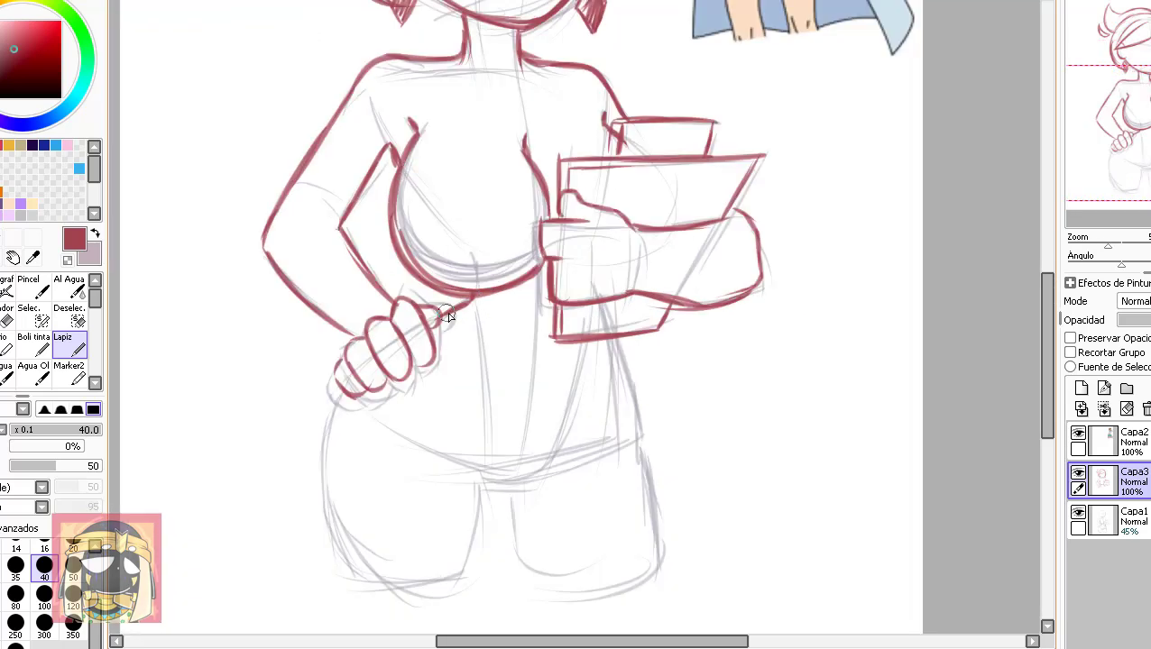
Step: Outline the hips, pelvis curve and both thighs down to their cropped lower ends
left_click_drag(339, 394, 363, 588)
left_click_drag(635, 438, 658, 571)
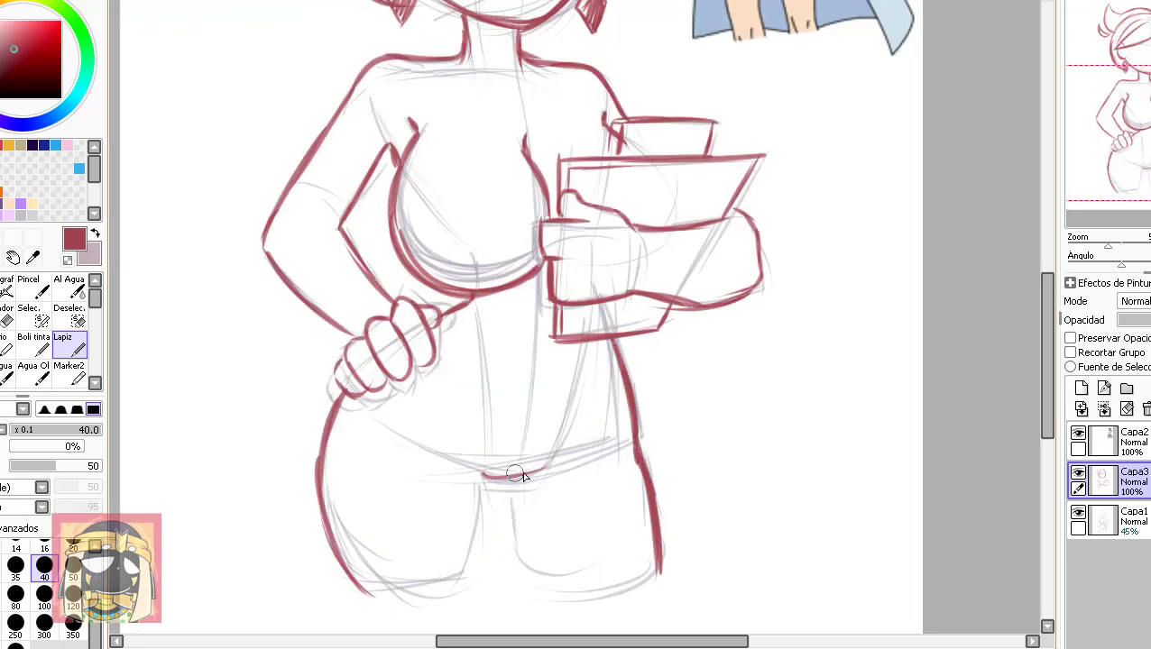
left_click_drag(481, 459, 330, 592)
left_click_drag(496, 485, 663, 568)
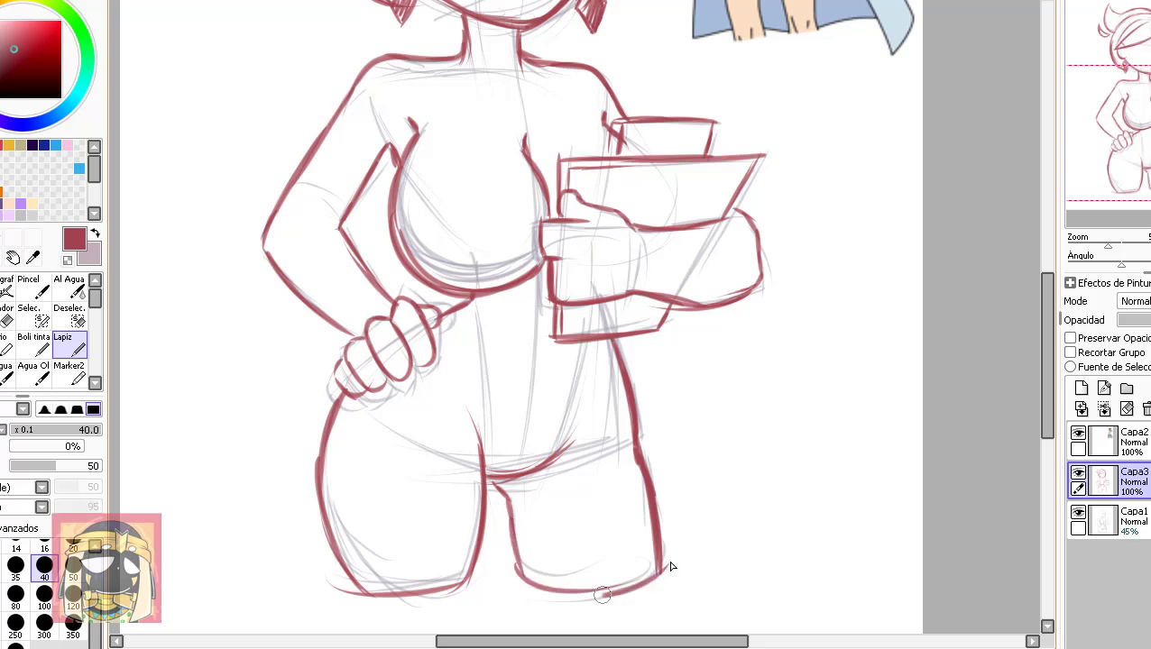
scroll(536, 330, "up", 1)
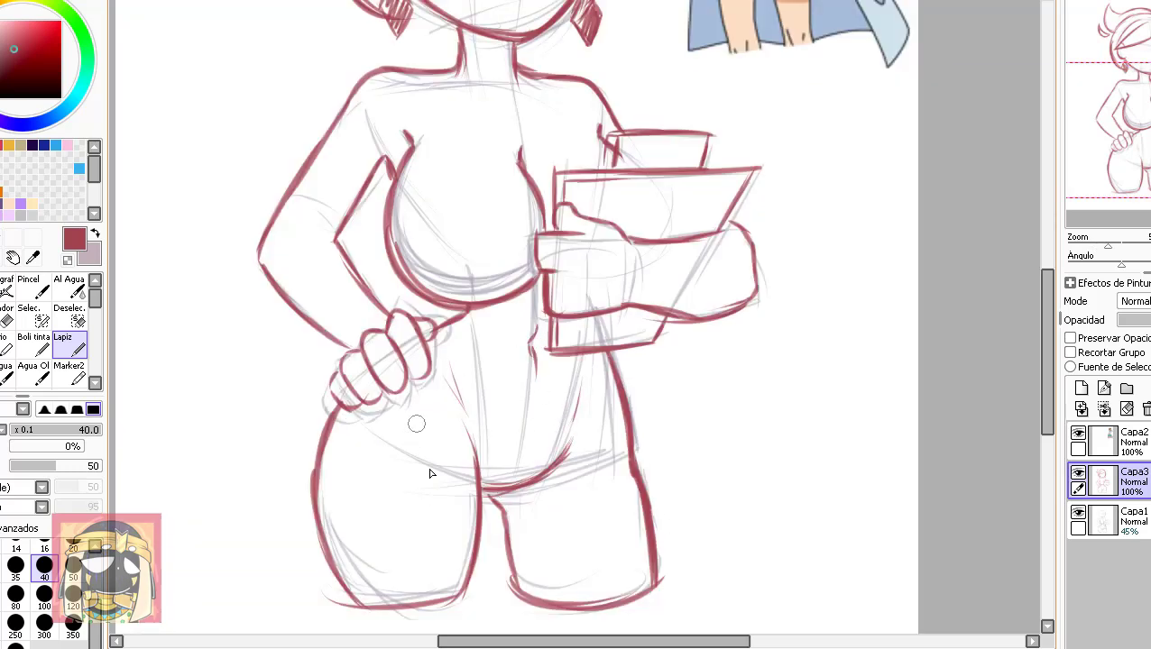
Step: Remove the ear, diamond earring and adjoining cheek and hair lines on the left side of the face
scroll(430, 473, "up", 5)
scroll(560, 321, "up", 2)
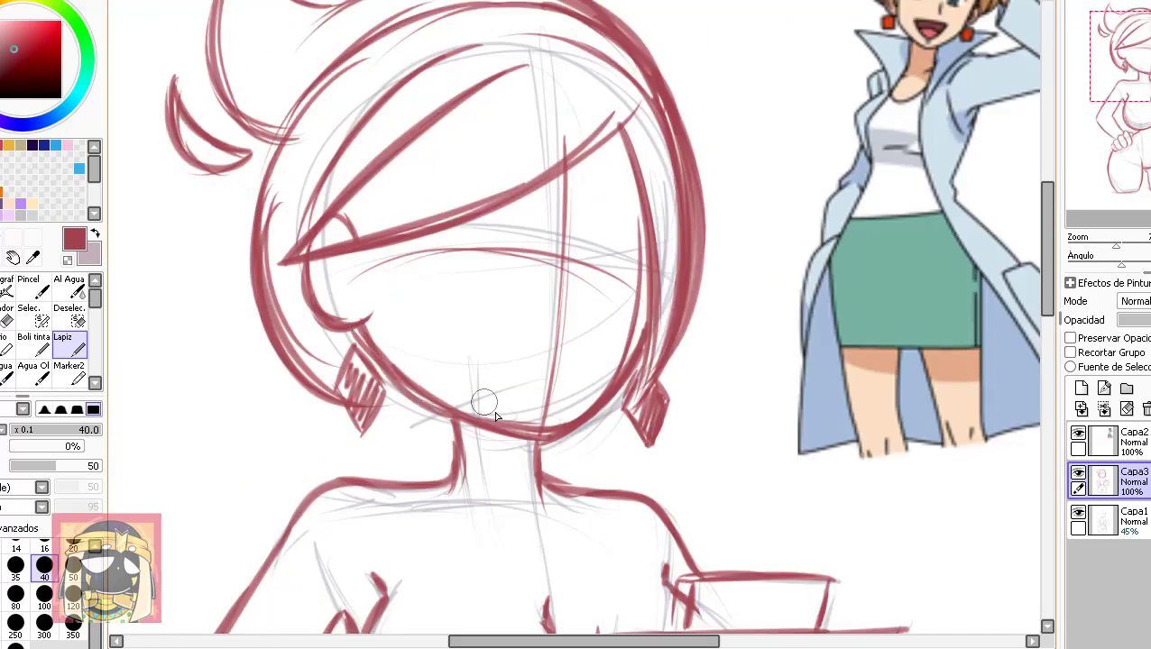
scroll(488, 403, "down", 5)
scroll(459, 355, "up", 5)
left_click_drag(482, 417, 378, 270)
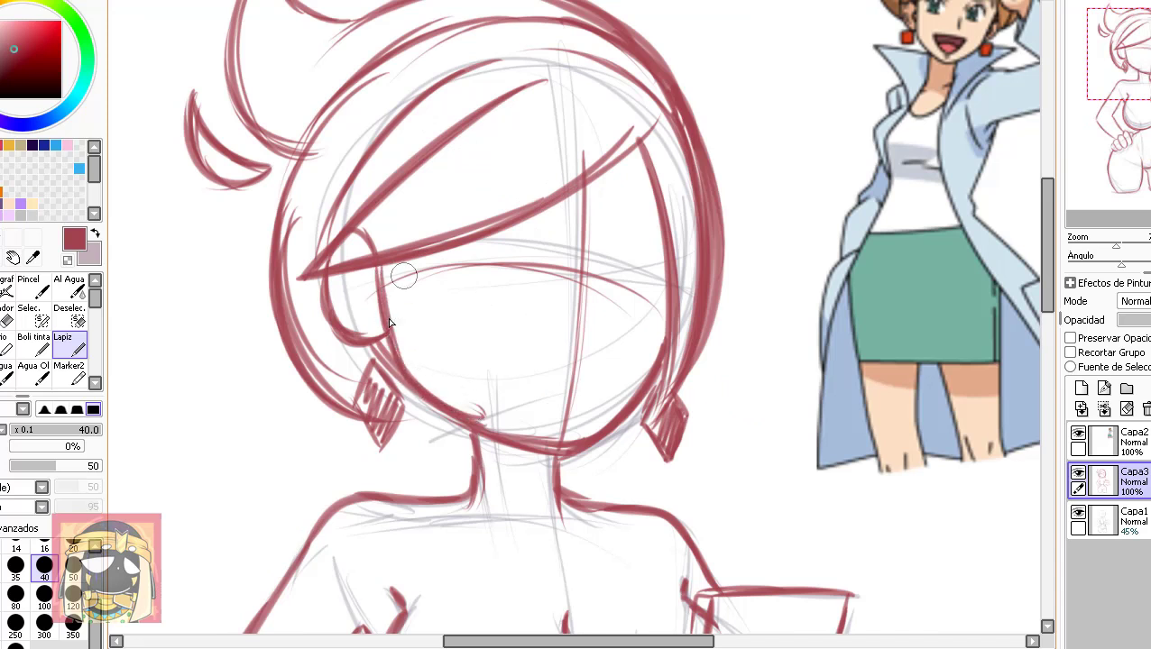
key("ctrl+z")
key("ctrl+z")
key("ctrl+z")
key("ctrl+z")
key("ctrl+z")
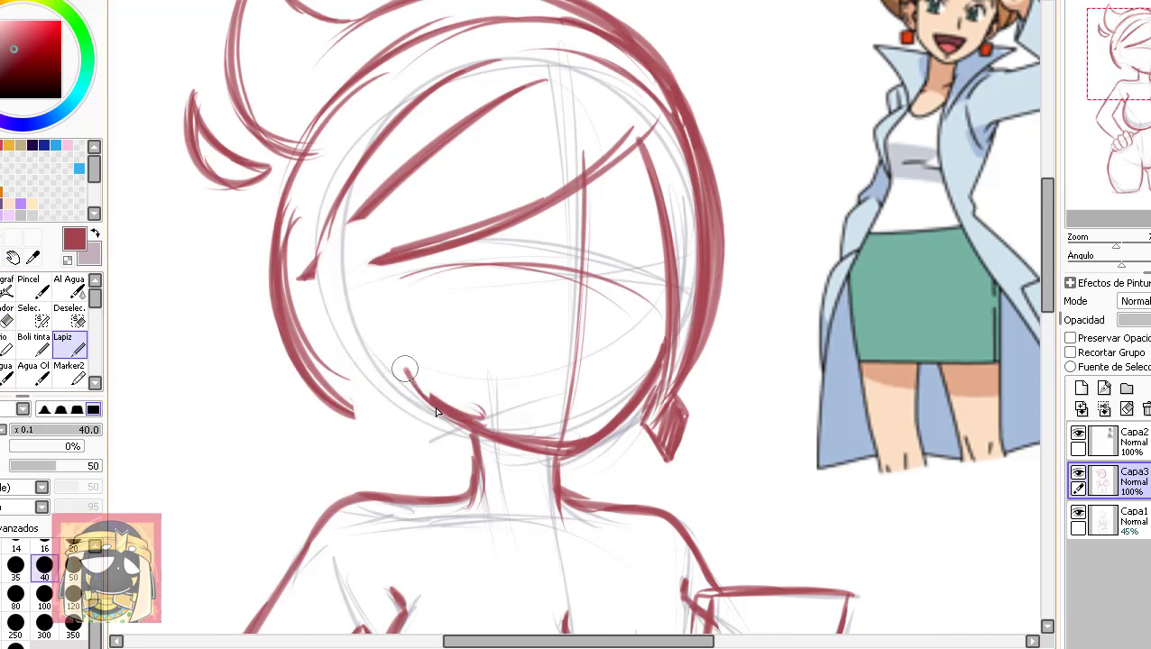
Step: Redraw the left cheek line and a rounded ear below the fringe, and clear the hair lines inside the ear
left_click_drag(431, 404, 377, 262)
mouse_move(505, 215)
left_mouse_down()
mouse_move(296, 276)
mouse_move(397, 185)
left_mouse_up()
mouse_move(410, 272)
left_mouse_down()
mouse_move(359, 298)
mouse_move(405, 325)
mouse_move(379, 333)
left_mouse_up()
key("e")
Step: Draw a diamond earring below the left ear and extend the hair's lower edge to the neck in pencil
left_click(63, 317)
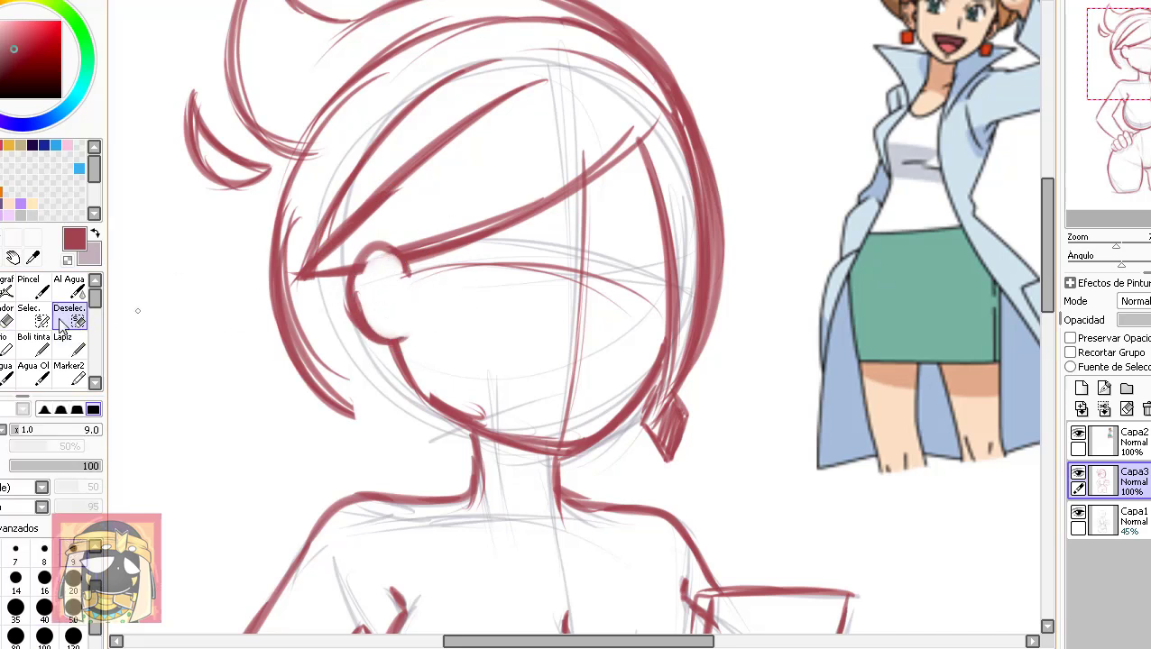
left_click(63, 345)
mouse_move(365, 403)
left_mouse_down()
mouse_move(379, 370)
mouse_move(482, 434)
left_mouse_up()
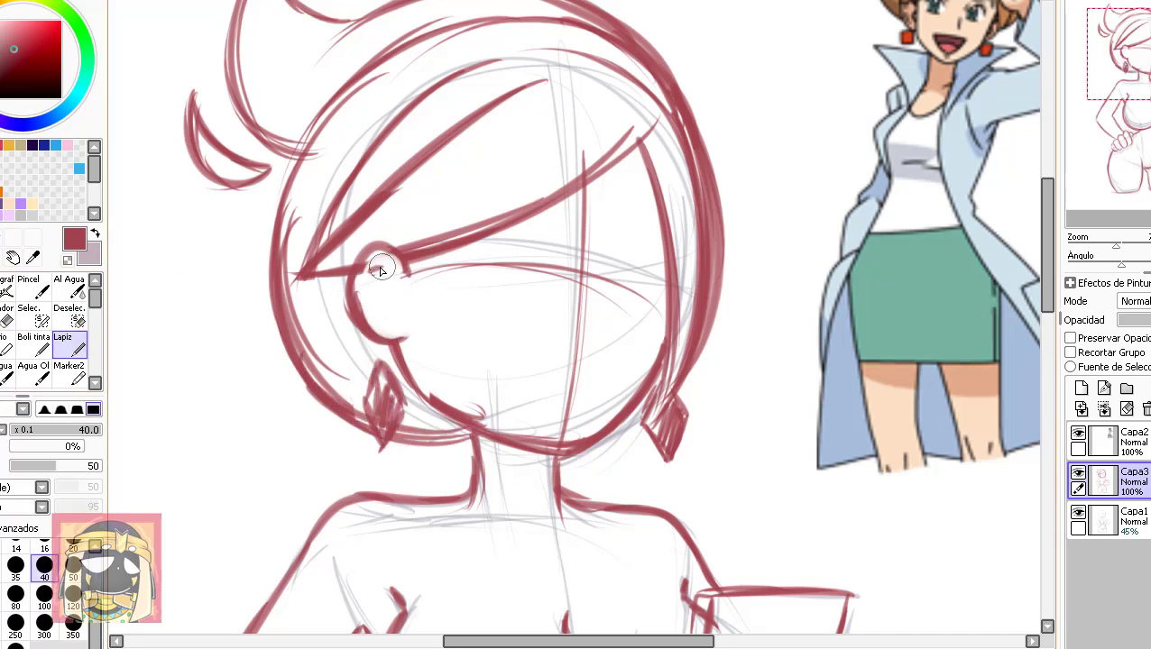
Step: Delete the rough guide layer and add an empty layer above the red sketch layer, fading that sketch to 35% opacity
scroll(297, 271, "down", 3)
scroll(494, 121, "up", 1)
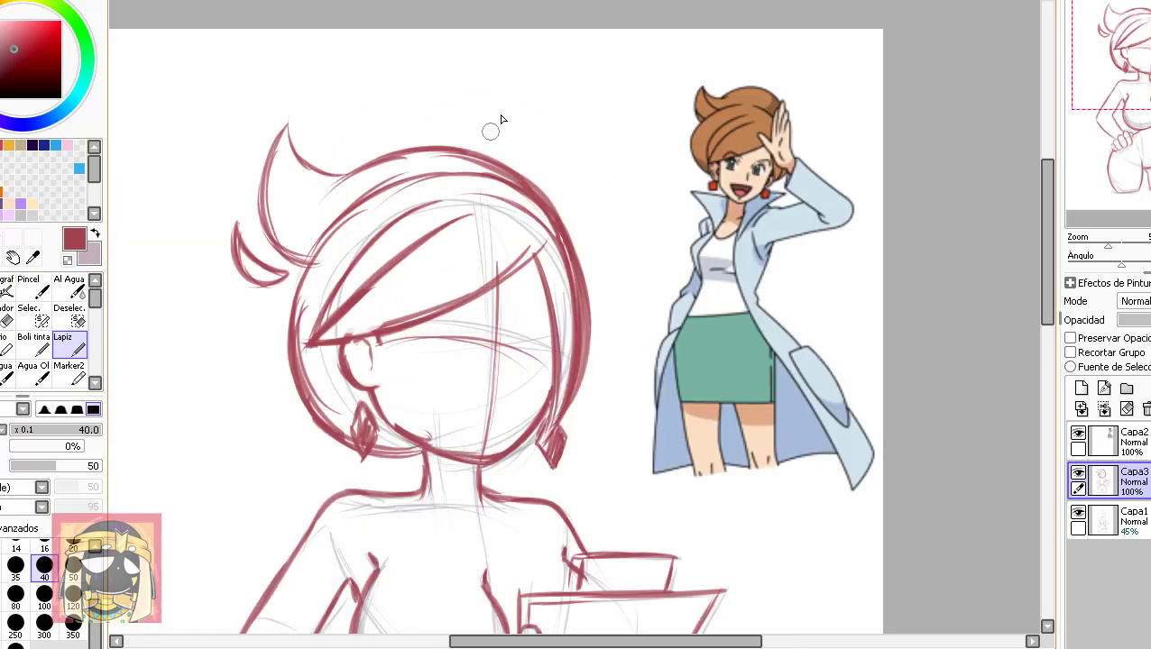
scroll(329, 244, "down", 2)
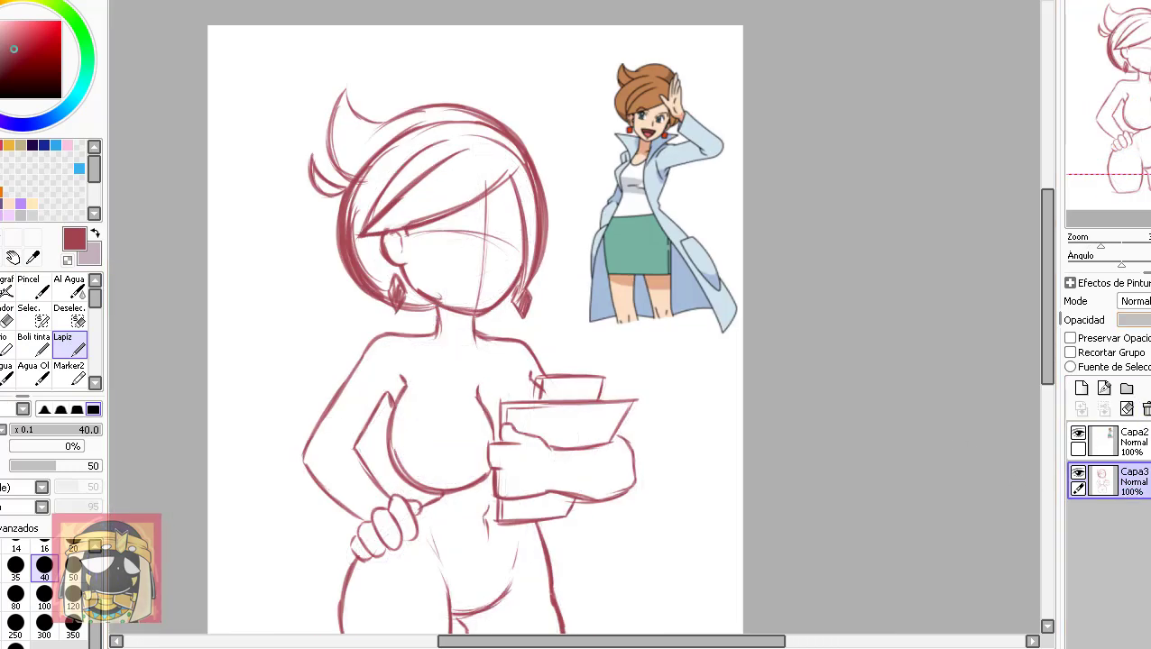
left_click(1079, 388)
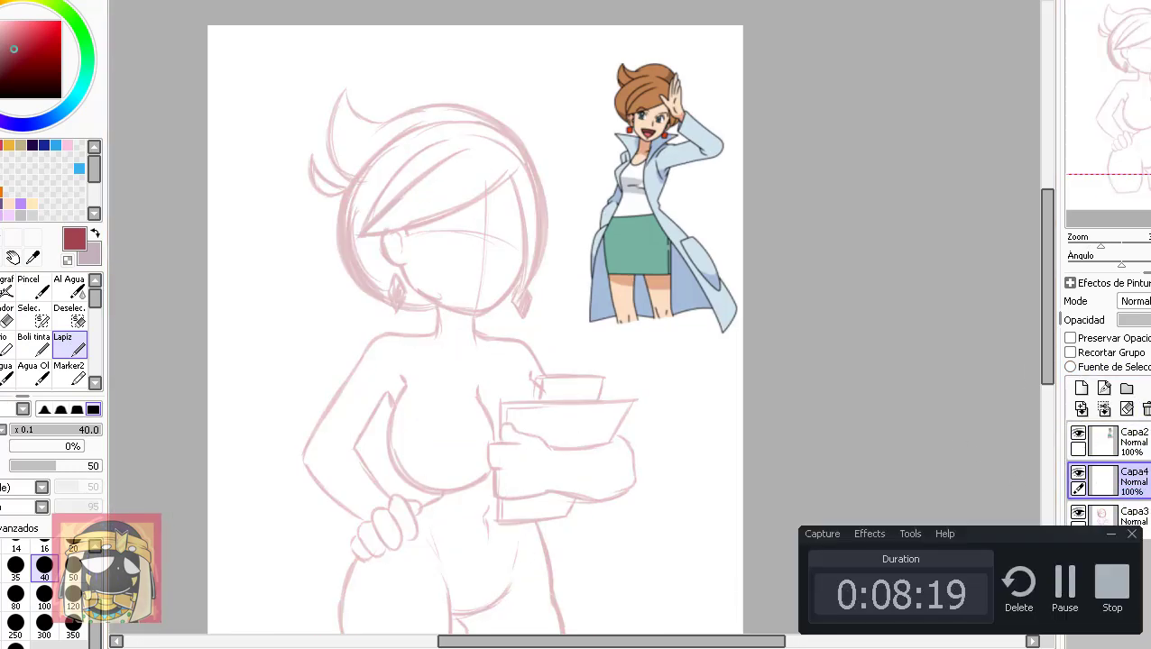
scroll(455, 127, "up", 1)
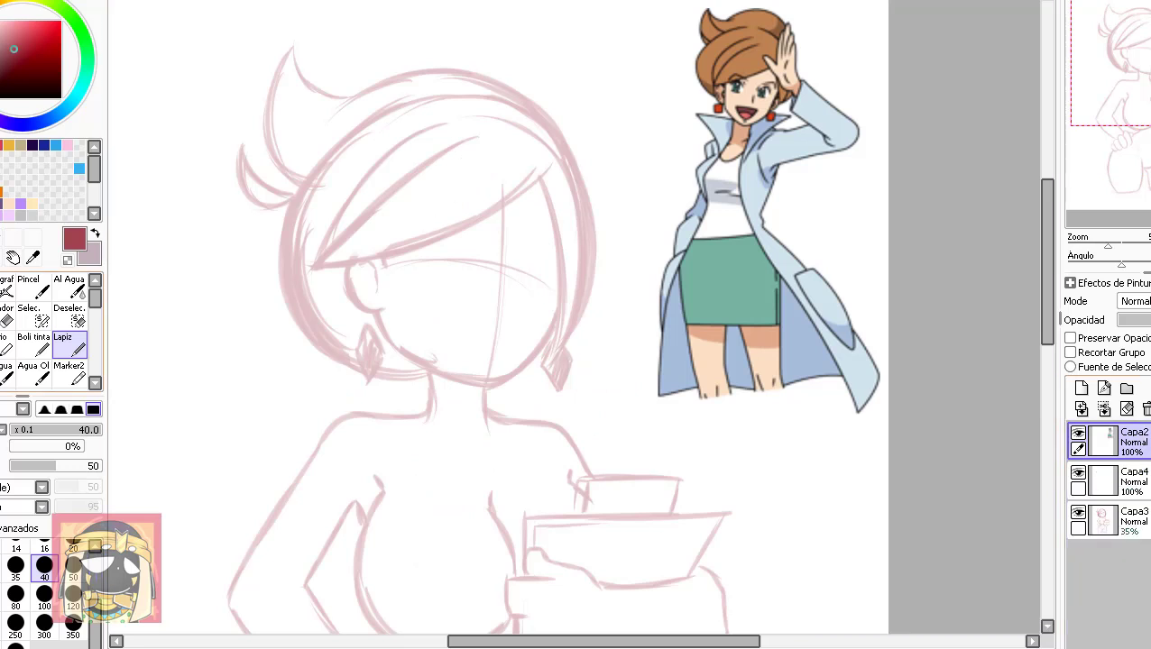
Step: Draw two arched eyebrows on the new layer with a dark blue pencil of size 20
key("ctrl")
scroll(695, 412, "up", 1)
left_click(46, 144)
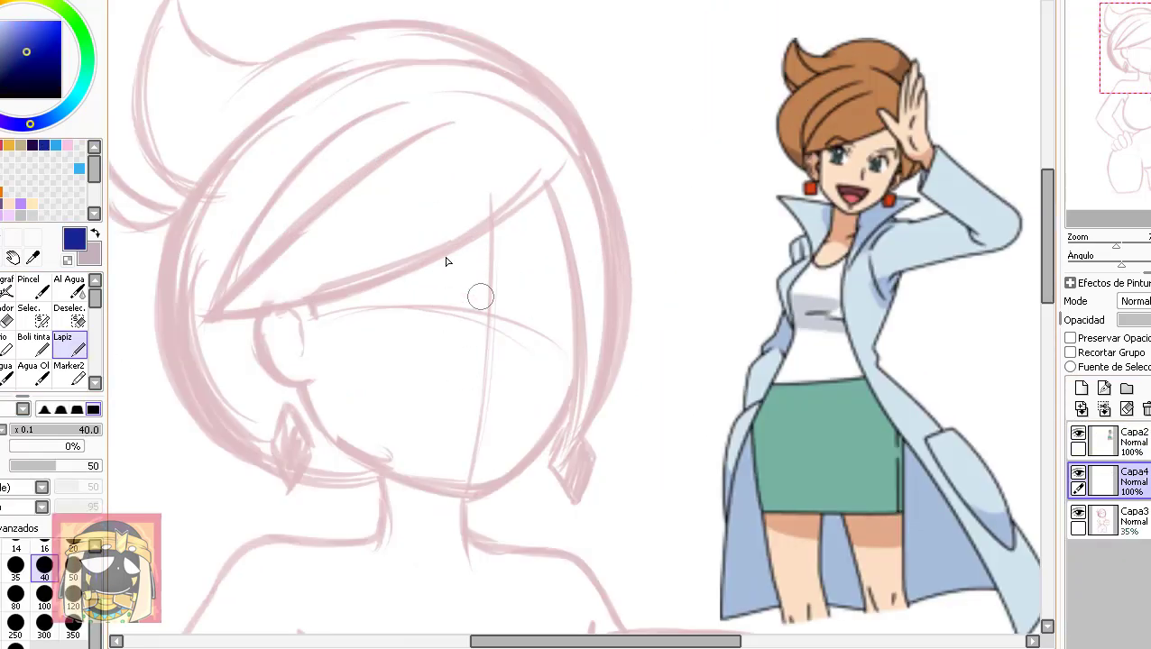
scroll(446, 253, "up", 1)
mouse_move(446, 252)
left_mouse_down()
mouse_move(469, 263)
mouse_move(295, 291)
left_mouse_up()
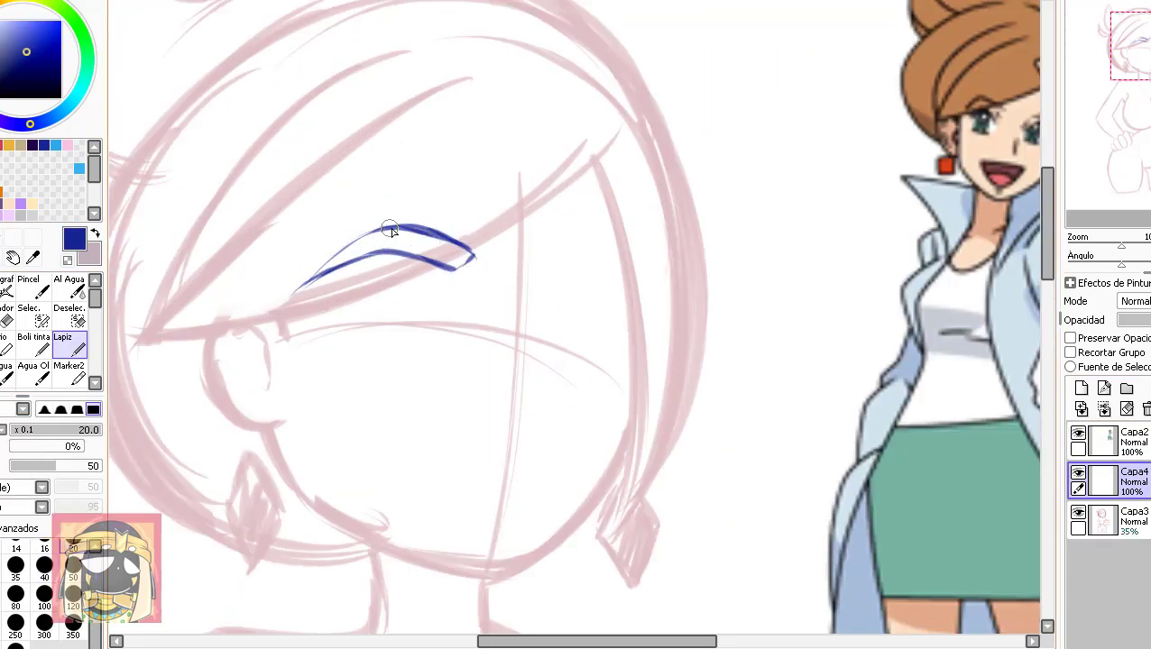
scroll(390, 232, "down", 1)
scroll(527, 261, "up", 1)
scroll(559, 255, "down", 1)
scroll(441, 282, "up", 1)
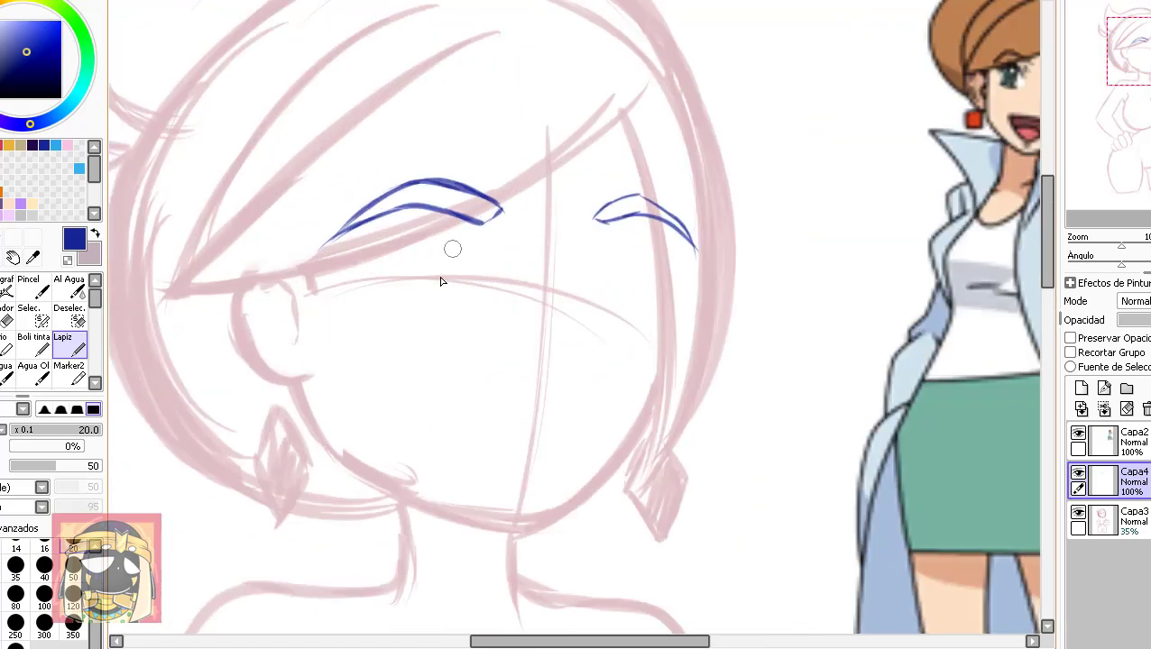
Step: Try a thick-outlined left eye with curved lashes and an oval iris below the eyebrow
left_click_drag(418, 247, 463, 341)
scroll(385, 249, "up", 1)
left_click_drag(348, 173, 384, 262)
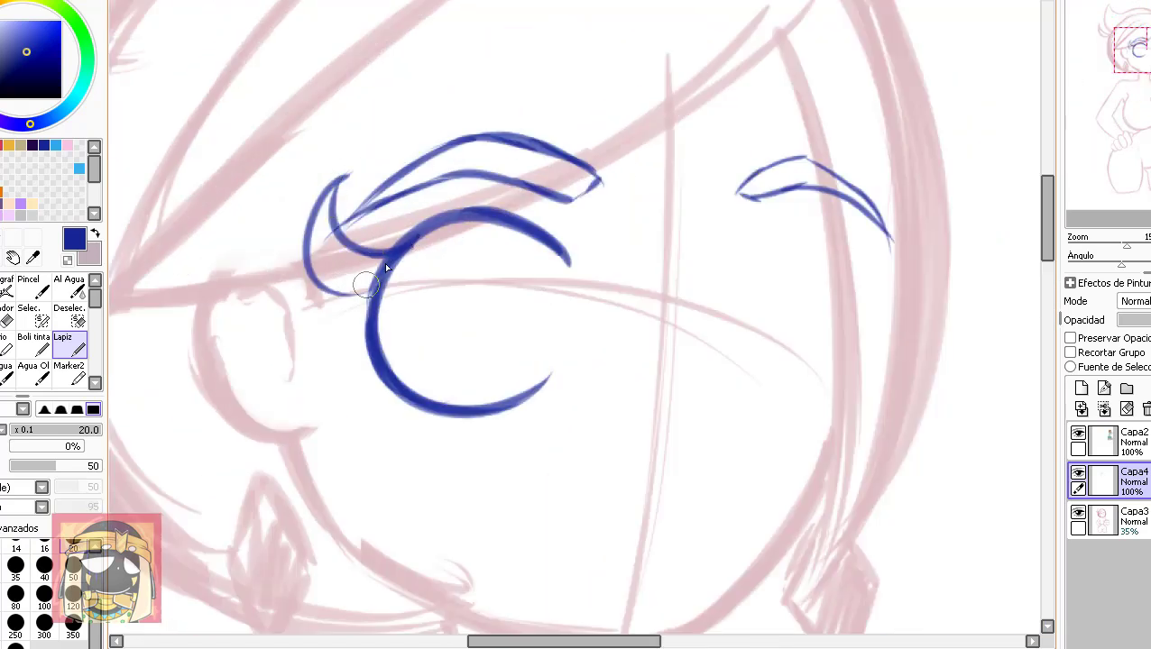
left_click_drag(268, 282, 377, 364)
scroll(376, 364, "down", 2)
scroll(463, 239, "up", 1)
left_click_drag(458, 197, 451, 202)
scroll(462, 252, "down", 1)
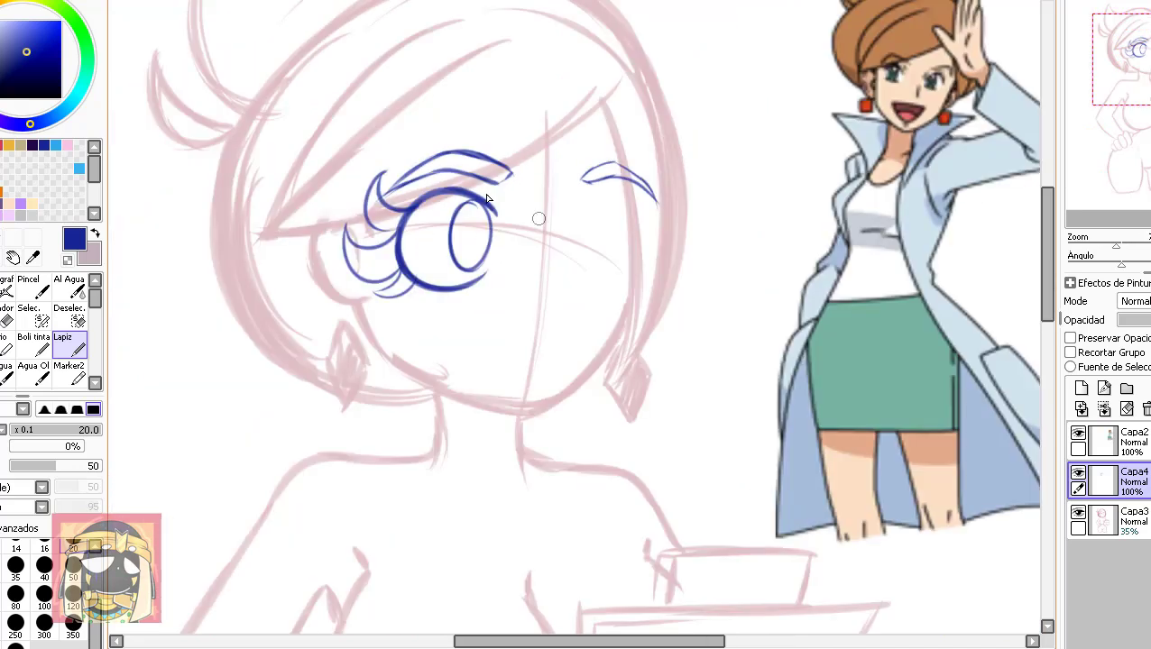
Step: Try a small angular nose and a matching right eye with an oval iris, pupil and highlights
scroll(534, 280, "up", 2)
scroll(578, 232, "up", 1)
mouse_move(616, 217)
left_mouse_down()
mouse_move(681, 290)
mouse_move(601, 401)
left_mouse_up()
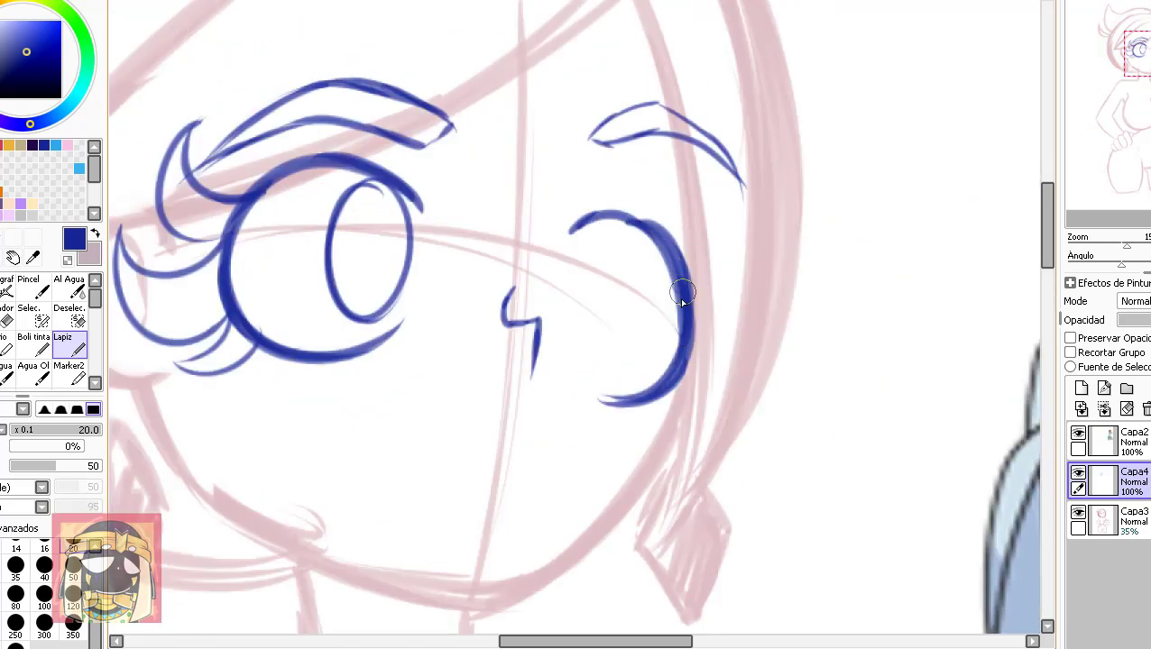
left_click_drag(631, 236, 611, 232)
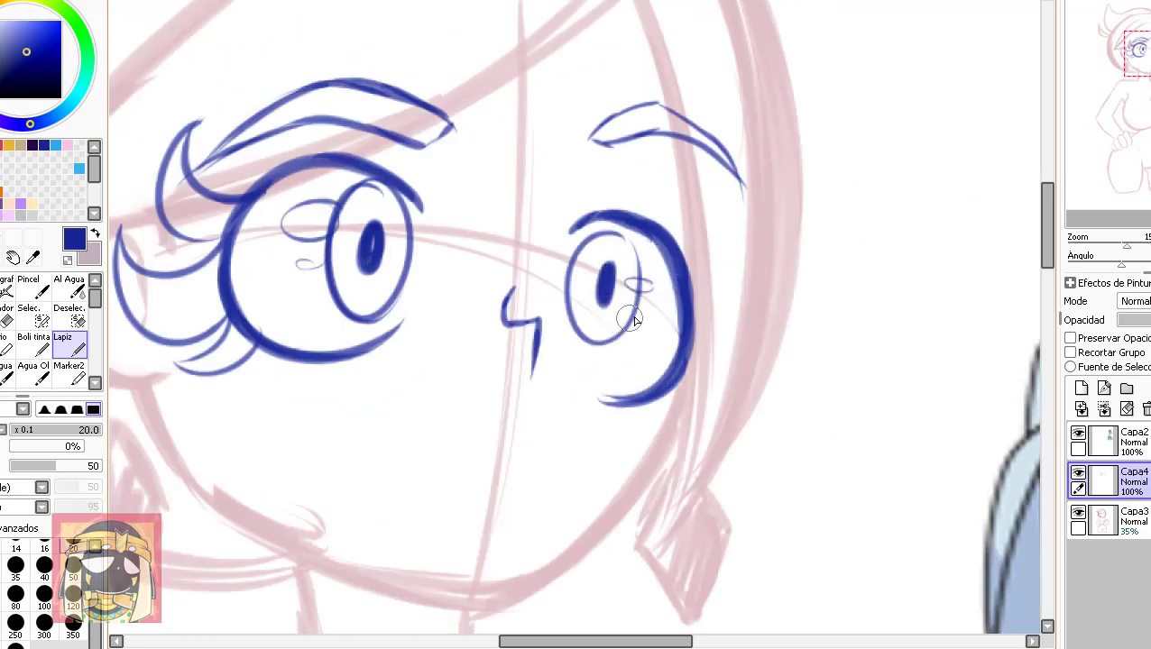
scroll(618, 313, "down", 3)
Step: Remove the right eye and try a new curved outline for it, thickening the angular nose
key("ctrl+z")
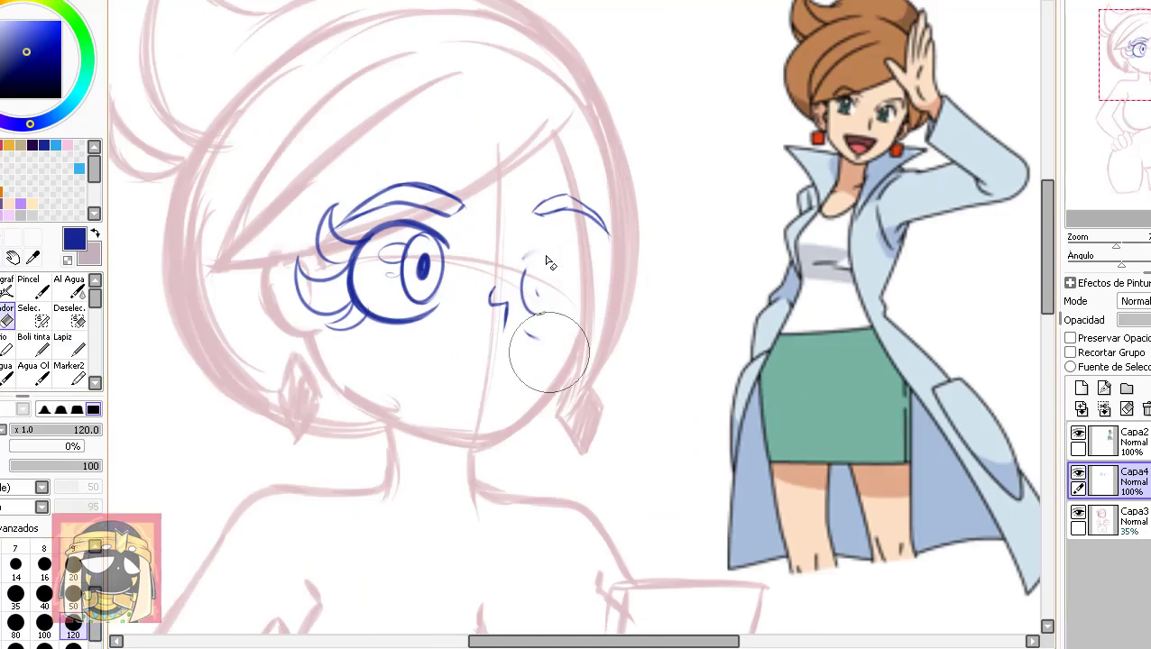
key("ctrl+z")
key("ctrl+z")
scroll(504, 311, "up", 2)
left_click_drag(510, 295, 507, 327)
scroll(519, 303, "down", 1)
scroll(519, 303, "up", 1)
left_click_drag(534, 246, 600, 325)
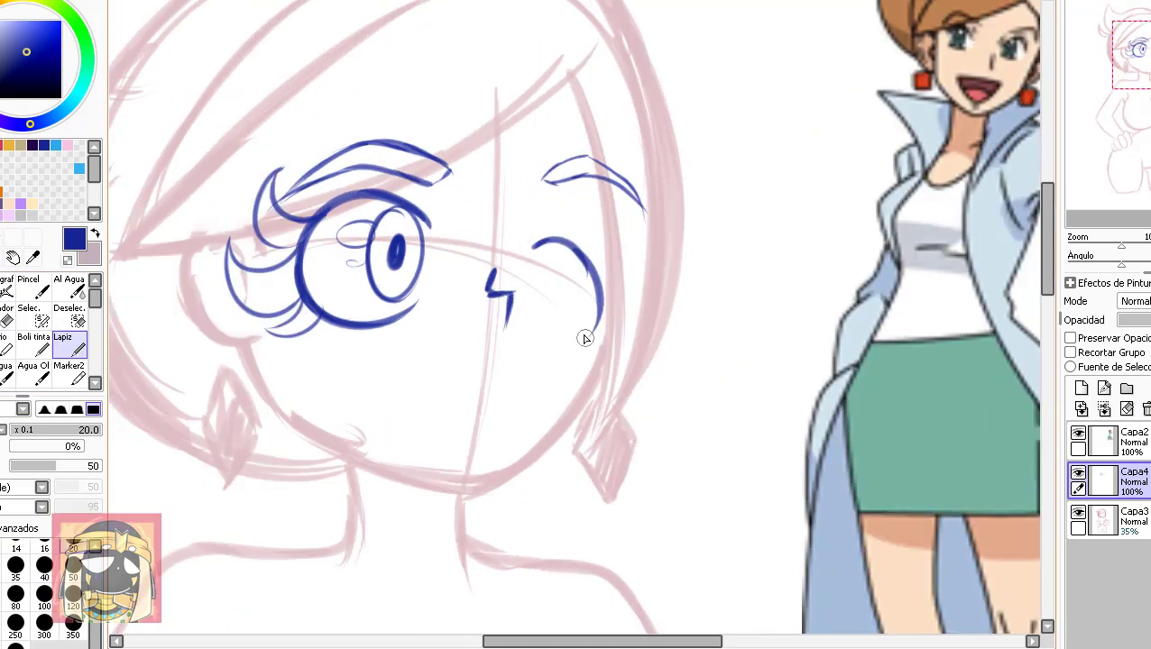
Step: Undo the drawn eyes and nose back to the eyebrows, and try another left eye outline
key("ctrl+y")
key("ctrl+z")
key("ctrl+z")
key("ctrl+z")
key("ctrl+z")
key("ctrl+z")
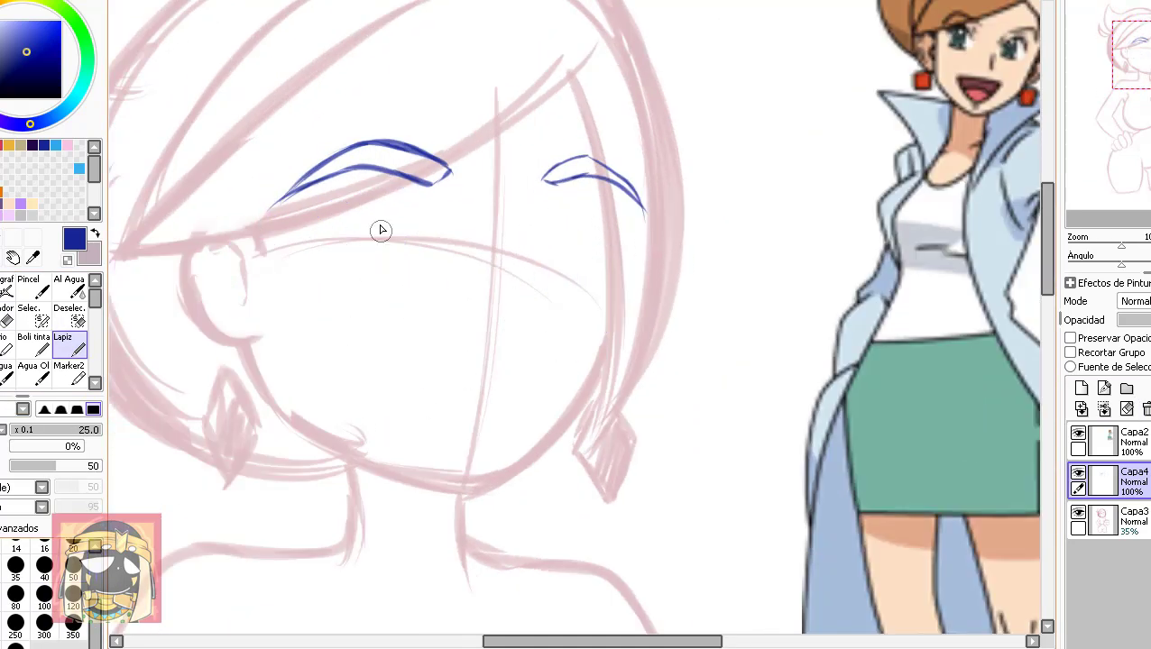
left_click_drag(433, 231, 367, 334)
key("ctrl+z")
Step: Add a new layer and outline both large round eyes with a size 30 pencil
left_click(1082, 387)
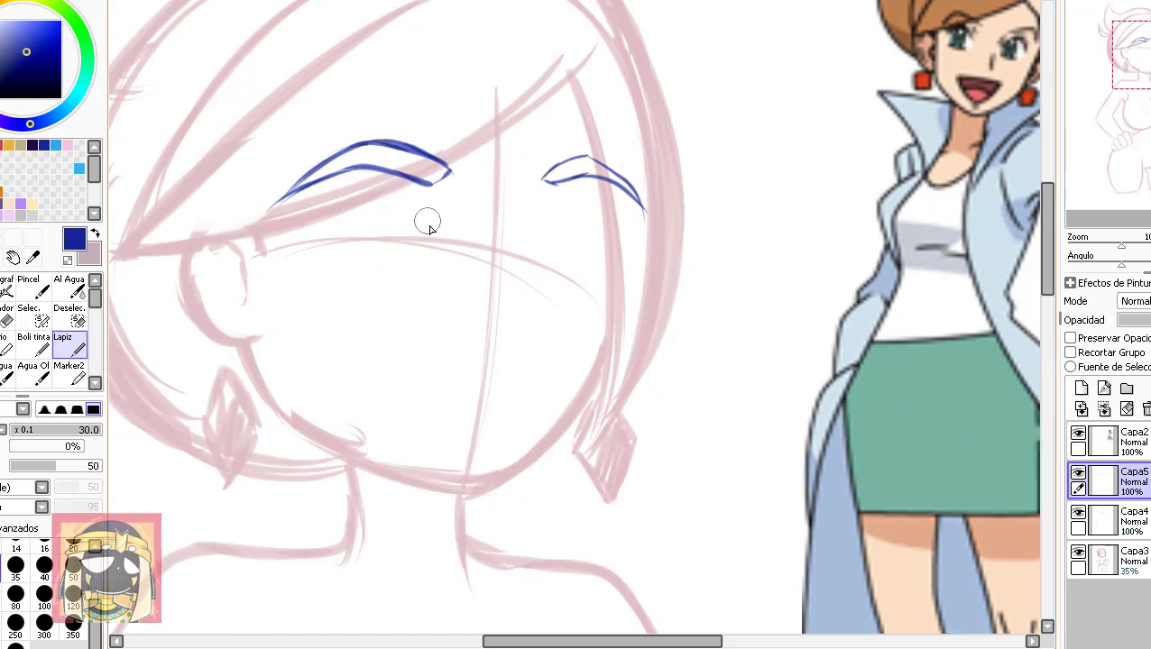
left_click_drag(431, 230, 361, 341)
left_click_drag(541, 243, 603, 334)
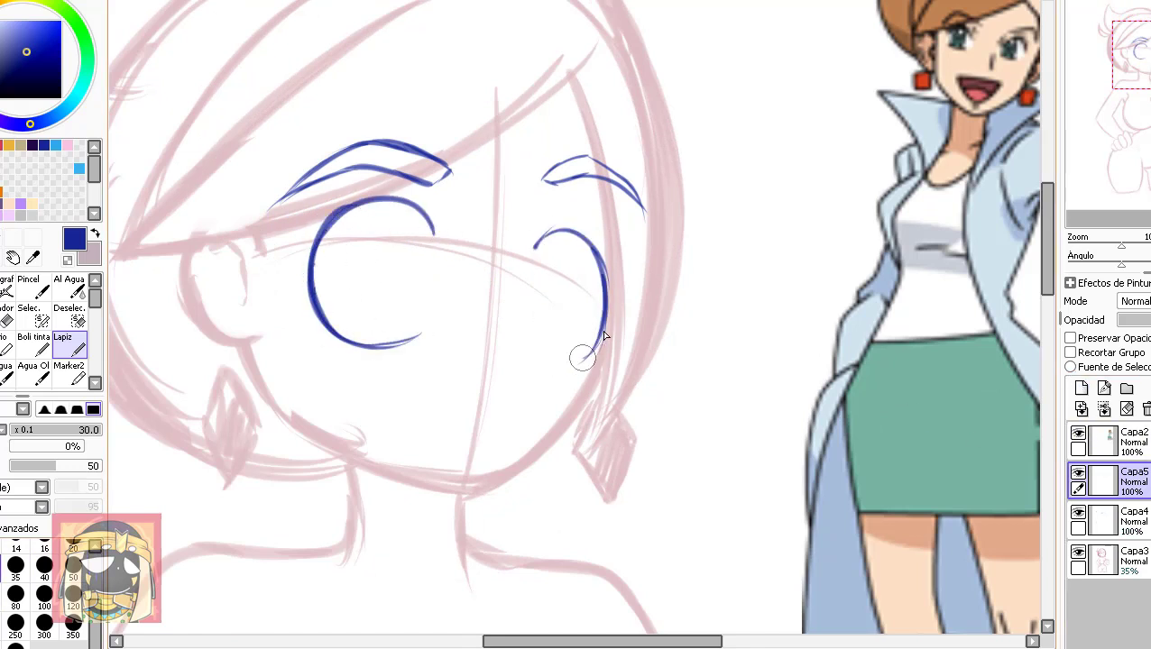
Step: Draw curved lashes along the outer edges of both eyes and a small angular nose between them
mouse_move(297, 204)
left_mouse_down()
mouse_move(261, 271)
mouse_move(297, 356)
left_mouse_up()
scroll(451, 257, "up", 2)
scroll(578, 243, "down", 2)
left_click_drag(627, 194, 591, 275)
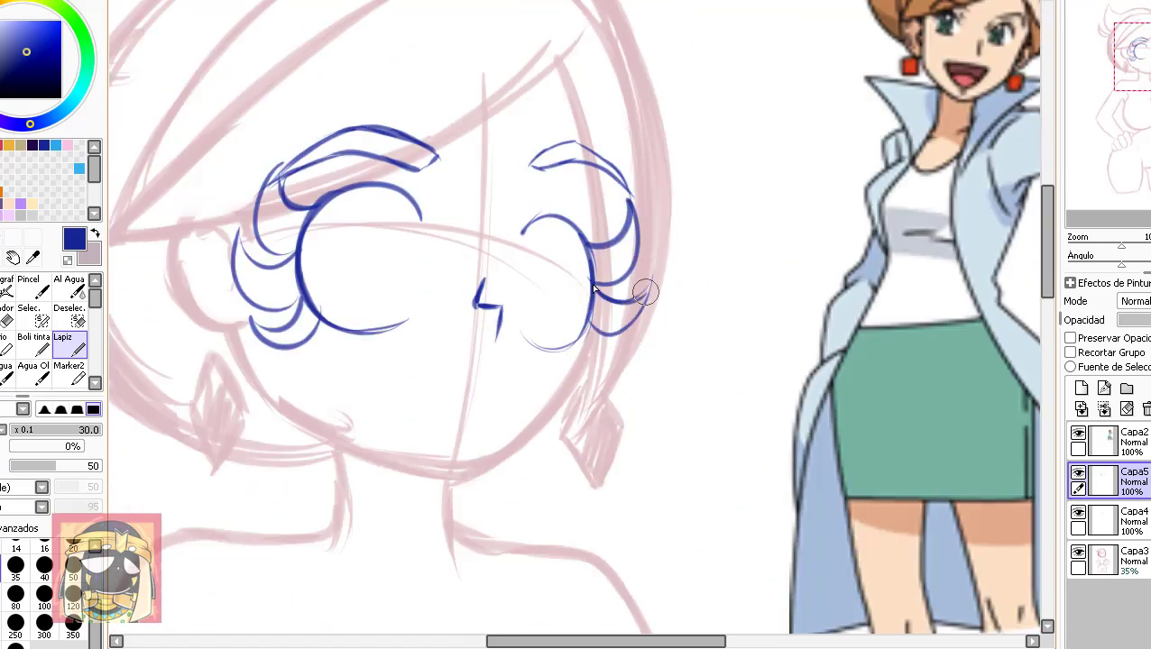
Step: Draw oval irises in both eyes with a size 14 pencil and fill in their pupils at size 30
scroll(542, 360, "down", 1)
scroll(542, 361, "up", 3)
left_click_drag(478, 157, 469, 160)
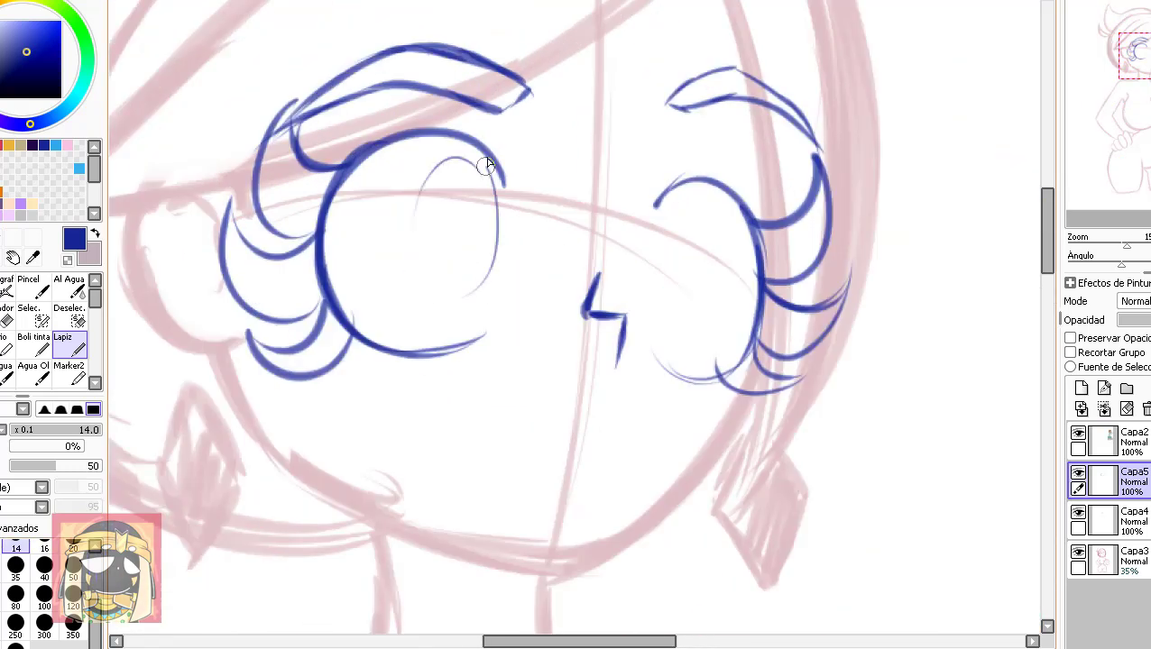
left_click_drag(685, 206, 676, 209)
key("]")
left_click_drag(470, 221, 492, 257)
left_click_drag(708, 236, 710, 271)
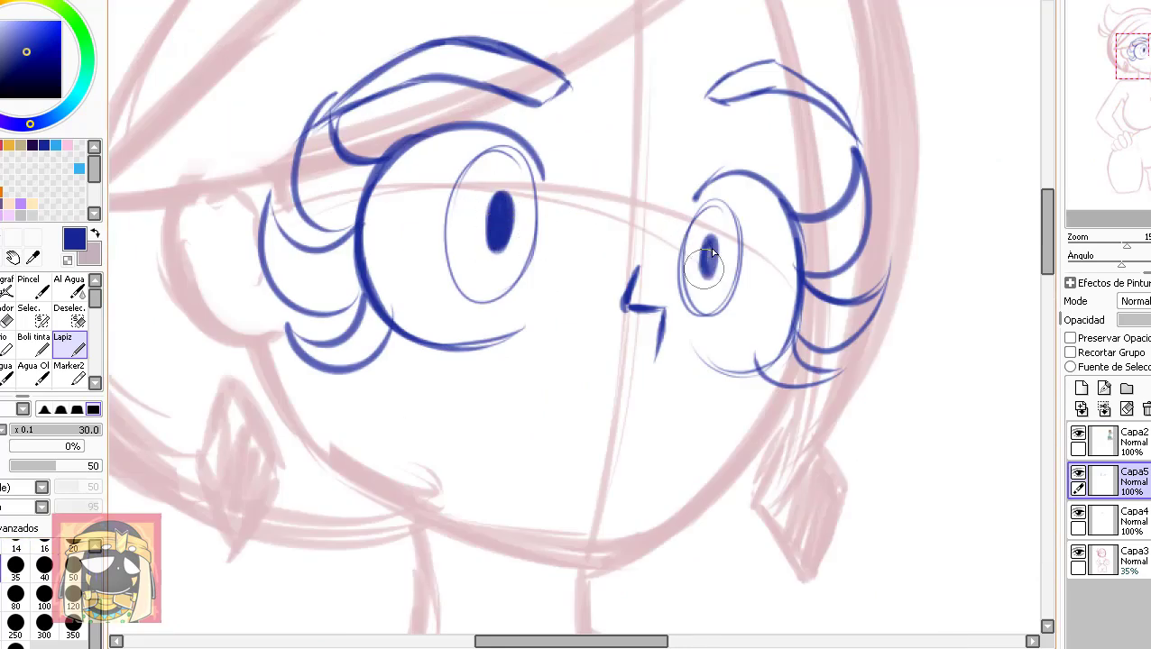
Step: Reinforce the iris outlines of both eyes and the right eye's lower edge
scroll(709, 247, "down", 1)
scroll(684, 237, "up", 1)
left_click_drag(595, 197, 564, 320)
scroll(563, 320, "down", 1)
scroll(564, 320, "up", 1)
mouse_move(442, 181)
left_mouse_down()
mouse_move(349, 257)
mouse_move(361, 320)
left_mouse_up()
scroll(361, 320, "down", 1)
scroll(487, 271, "up", 2)
left_click_drag(632, 343, 493, 311)
scroll(478, 289, "down", 2)
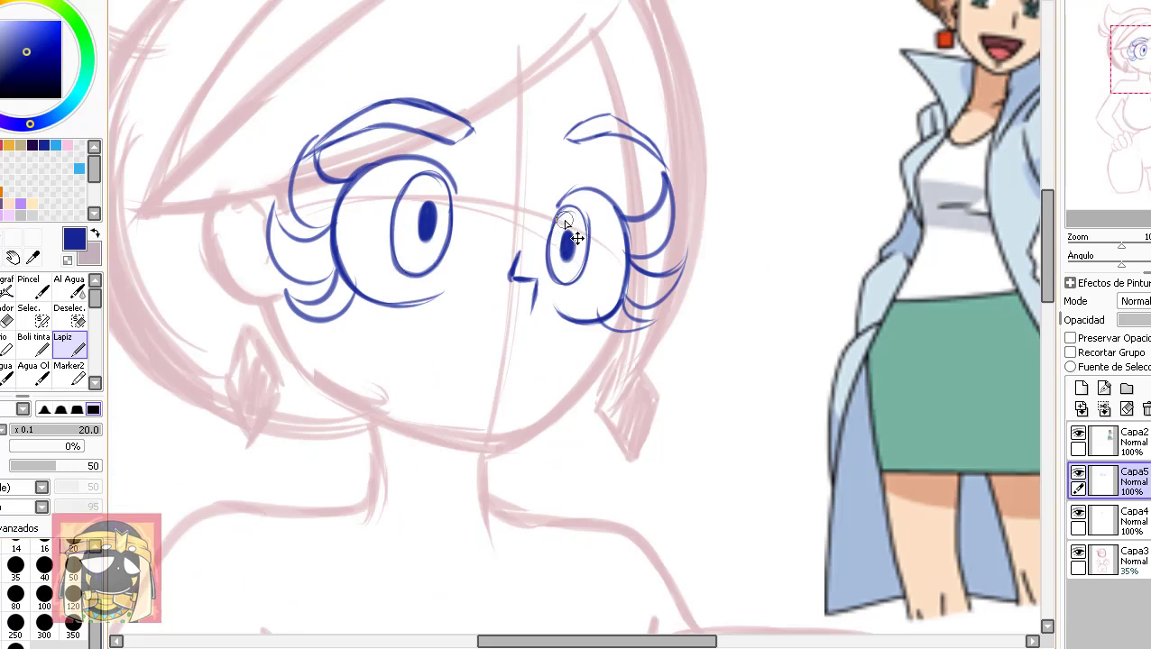
Step: Thicken the nose's lower stroke and draw a small smiling mouth with a size 20 pencil
left_click_drag(533, 284, 526, 320)
scroll(526, 321, "down", 1)
scroll(479, 370, "up", 2)
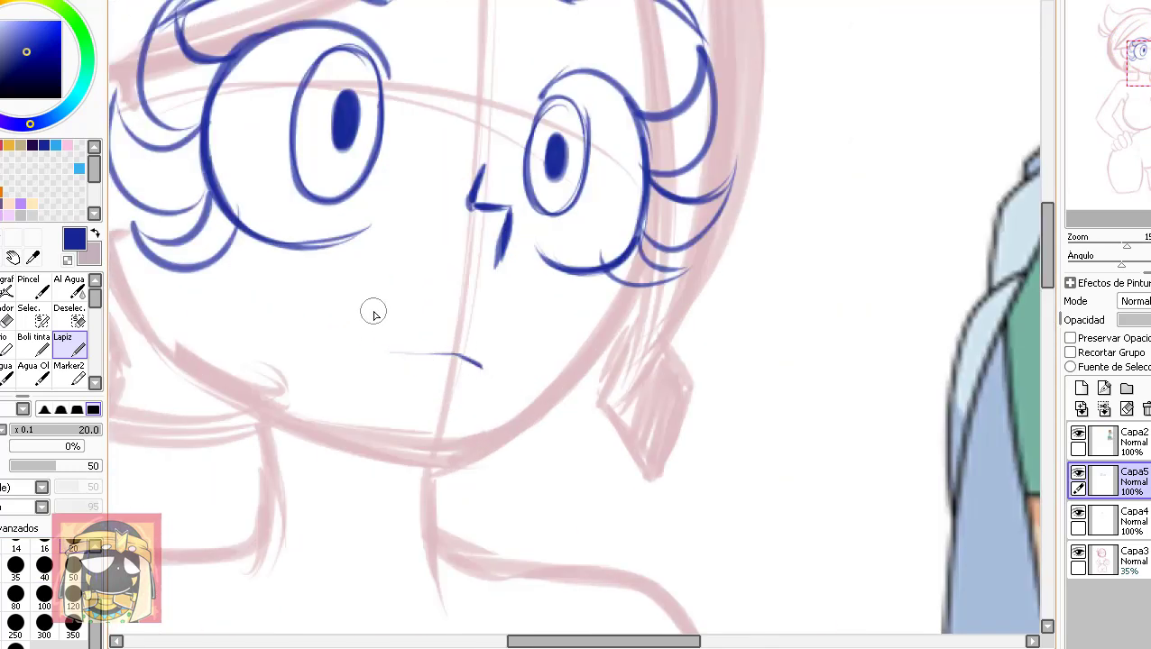
left_click_drag(487, 377, 420, 371)
left_click_drag(406, 365, 381, 344)
scroll(514, 312, "down", 1)
scroll(526, 334, "up", 2)
Step: Add a new layer and sketch the pointed coat collar flap on the left side of the neck
left_click(1081, 388)
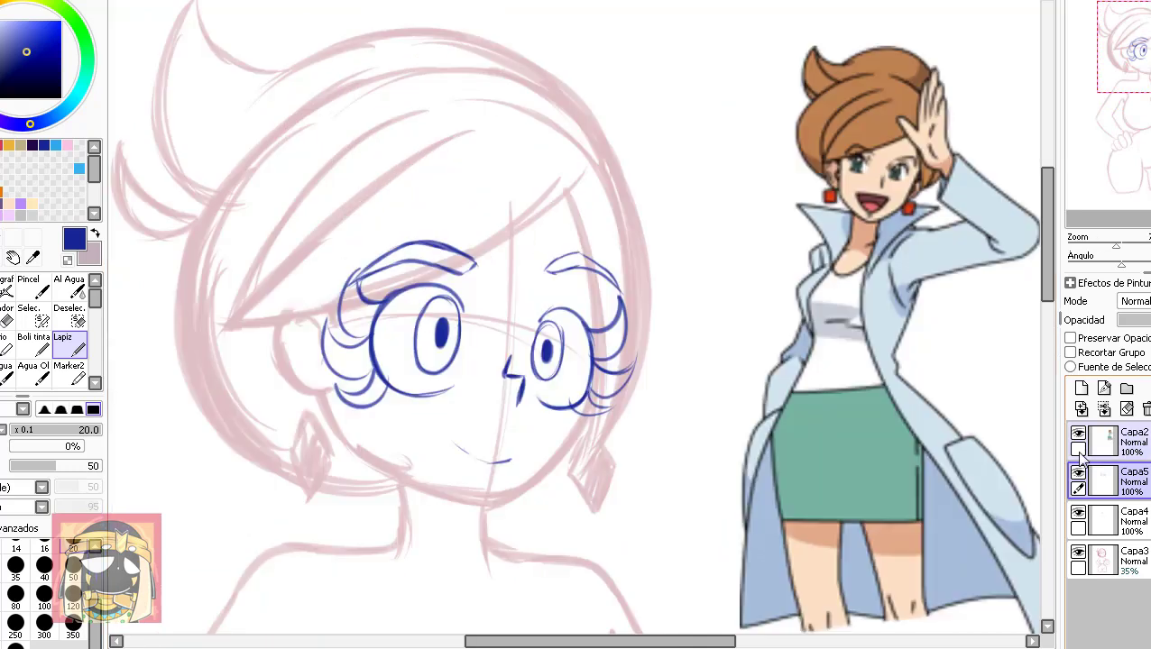
scroll(458, 168, "down", 1)
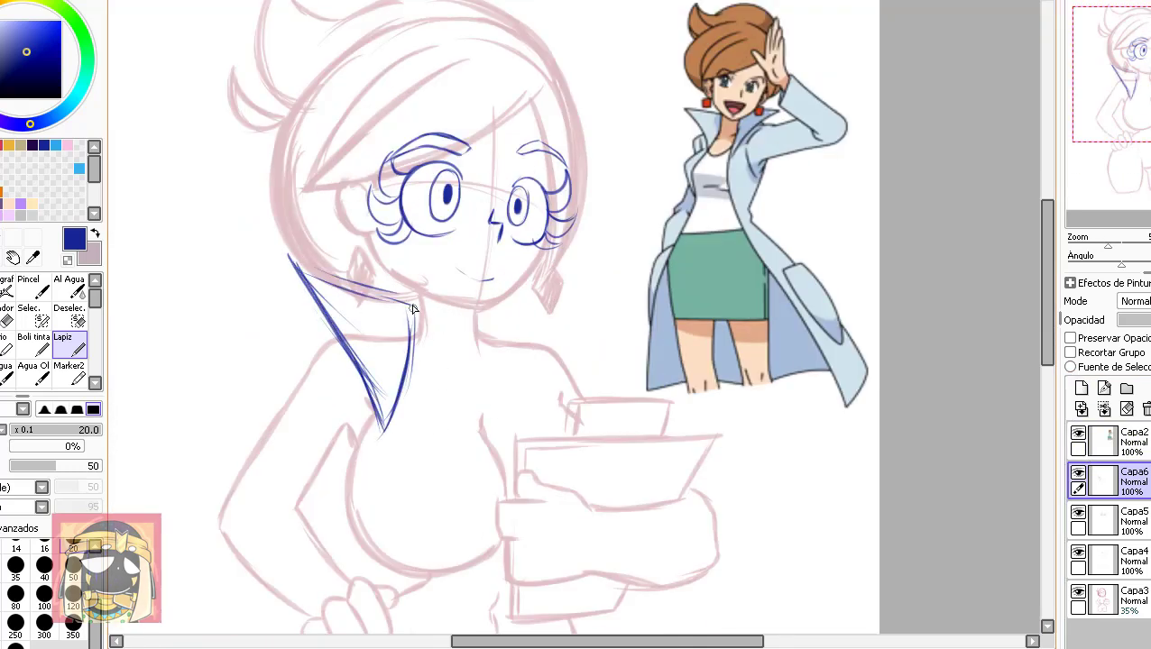
scroll(536, 262, "down", 1)
scroll(430, 446, "up", 1)
key("ctrl+z")
key("ctrl+z")
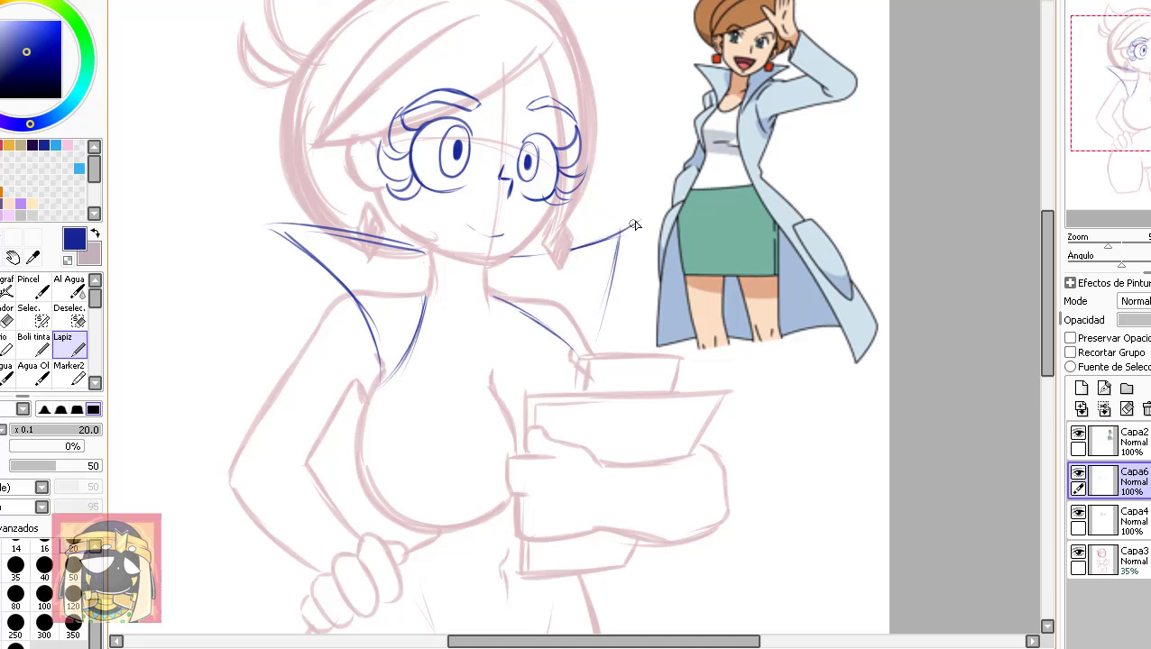
Step: Draw the pointed coat collar flap on the right side of the neck, down to the papers behind the folder
left_click_drag(635, 224, 597, 356)
scroll(597, 356, "down", 1)
scroll(479, 183, "up", 1)
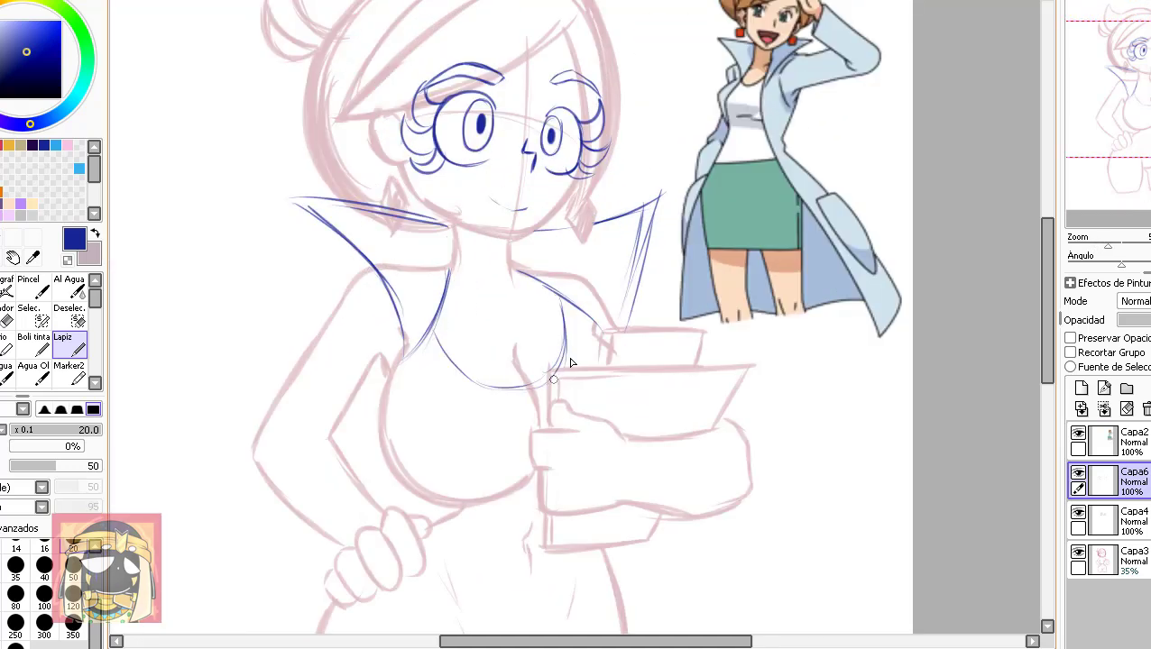
Step: Draw the top's scooped neckline across the chest and erase the part that overlaps the folder
left_click_drag(439, 330, 491, 386)
key("e")
scroll(496, 367, "up", 2)
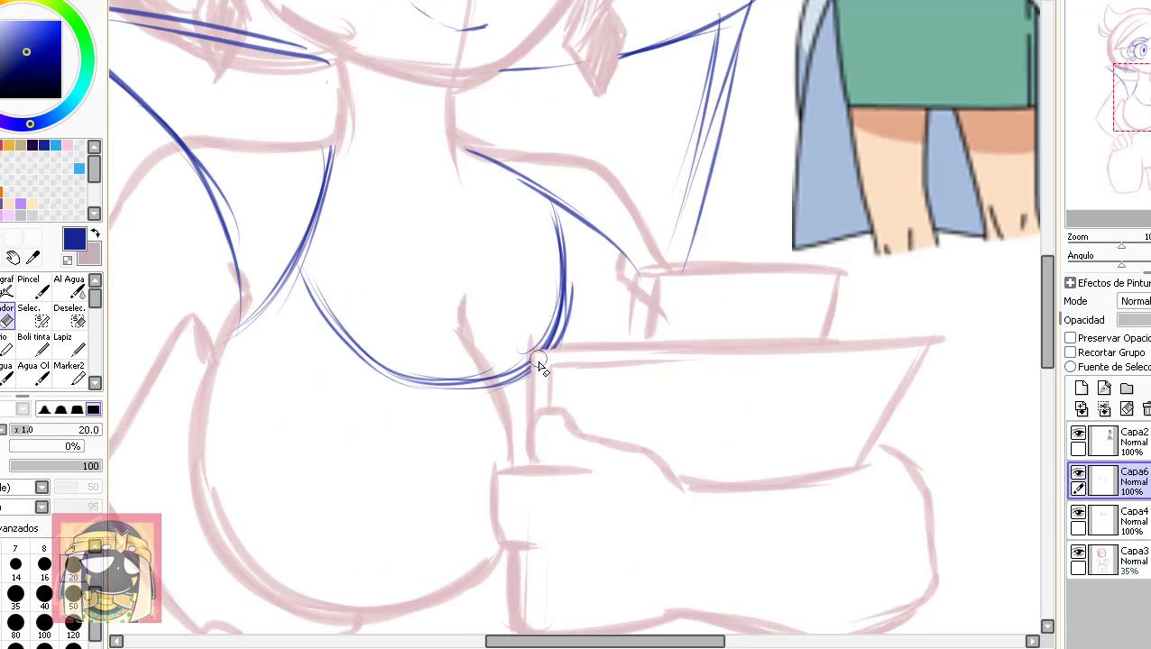
Step: Draw the coat sleeve around the arm resting on the hip, from the raised shoulder past the bent elbow to the wrist, with its folds
key("n")
scroll(538, 363, "down", 4)
scroll(465, 260, "up", 2)
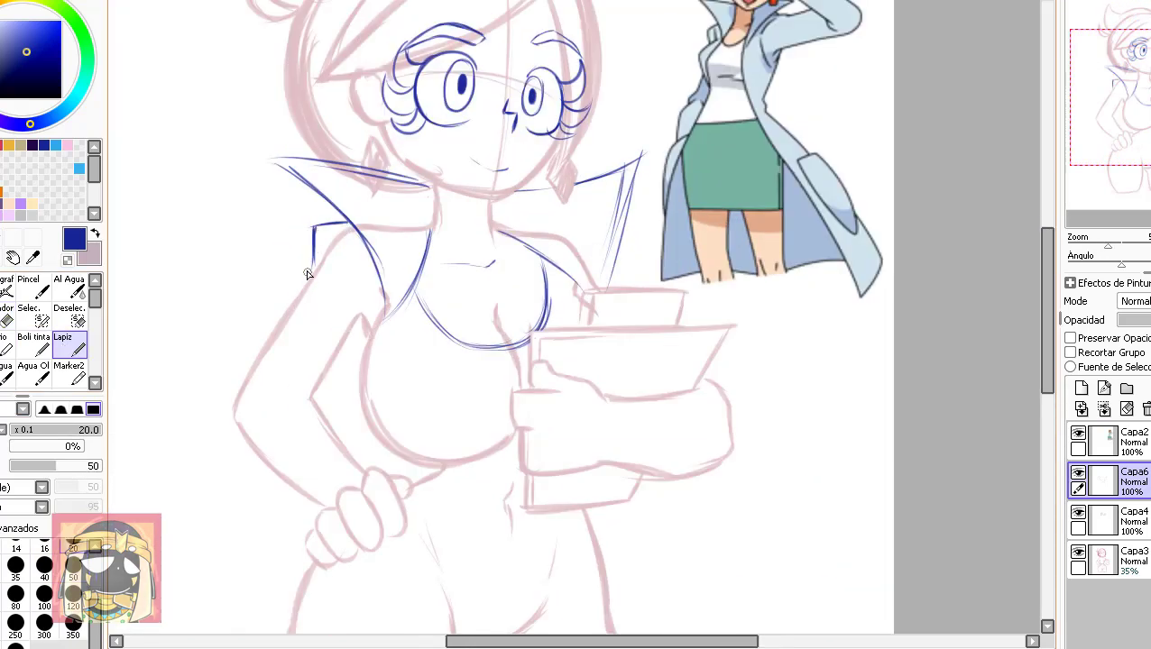
left_click_drag(312, 258, 219, 415)
scroll(270, 465, "up", 2)
left_click_drag(255, 462, 359, 550)
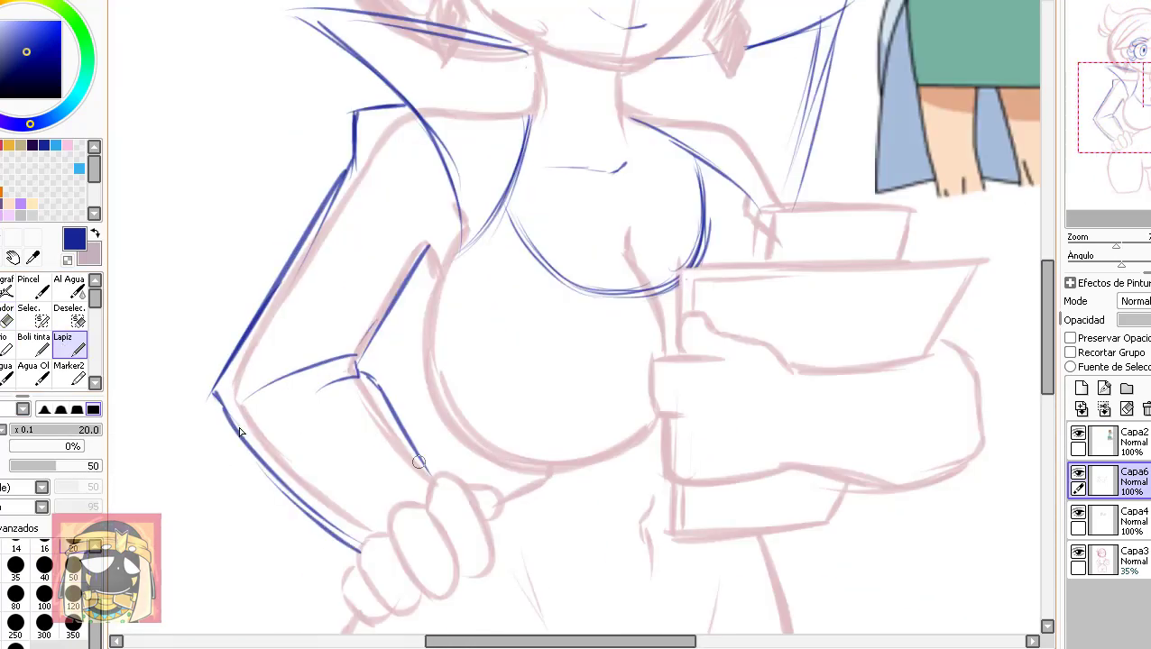
scroll(388, 270, "up", 1)
left_click_drag(414, 195, 398, 319)
left_click_drag(388, 243, 370, 261)
scroll(387, 271, "down", 3)
scroll(405, 271, "up", 3)
Step: Outline the side and underside of the bust with a size 35 pencil and draw the coat's outer edge beside the left thigh
left_click(16, 566)
mouse_move(478, 135)
left_mouse_down()
mouse_move(402, 262)
mouse_move(424, 442)
mouse_move(505, 473)
mouse_move(612, 449)
left_mouse_up()
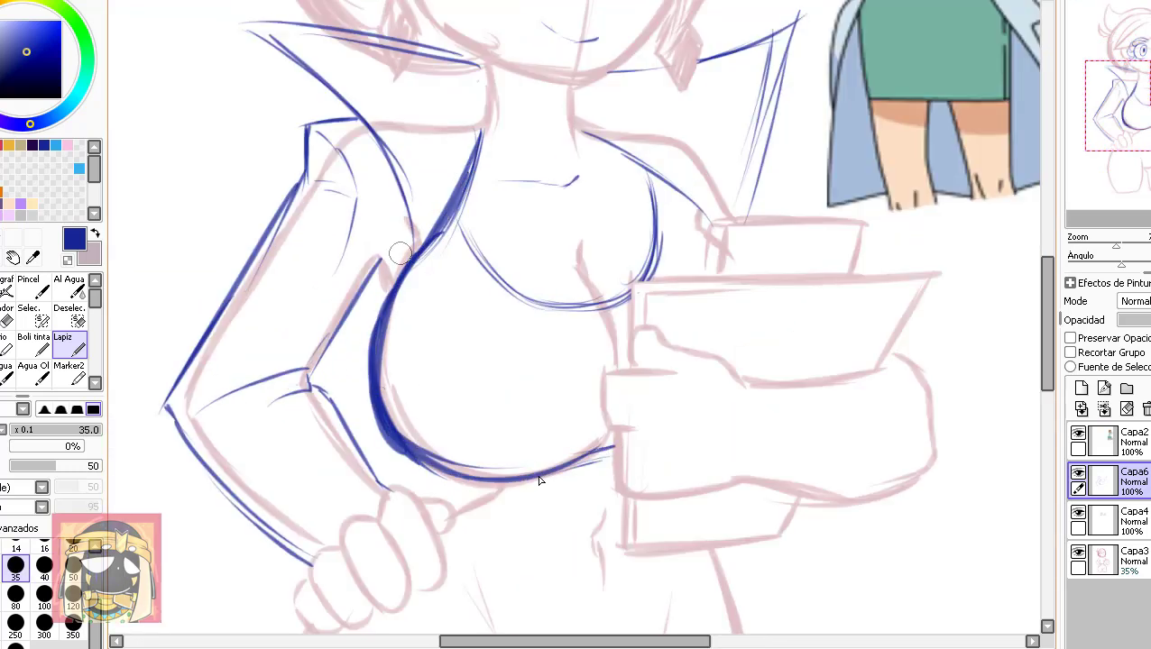
scroll(400, 261, "down", 2)
scroll(351, 451, "up", 1)
left_click_drag(334, 480, 325, 566)
scroll(333, 505, "up", 1)
left_click_drag(375, 356, 341, 434)
left_click_drag(356, 410, 335, 555)
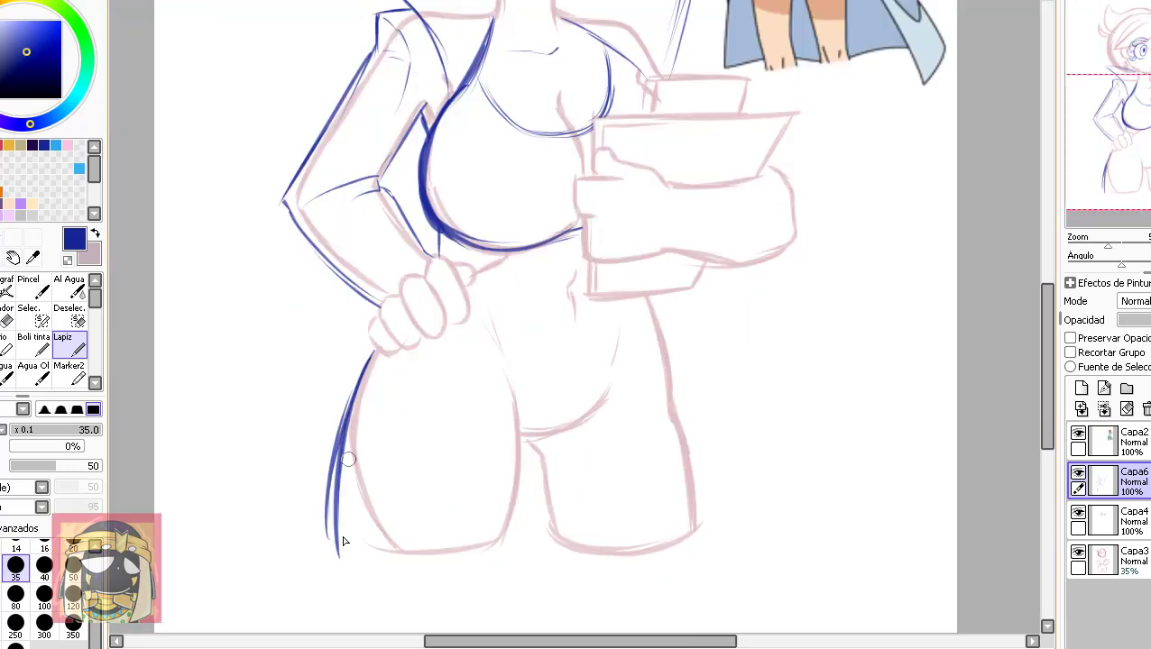
Step: Hatch the coat's inner side beside the left thigh, between the legs and under the bust
scroll(534, 478, "down", 2)
scroll(442, 298, "up", 1)
left_click_drag(451, 286, 429, 312)
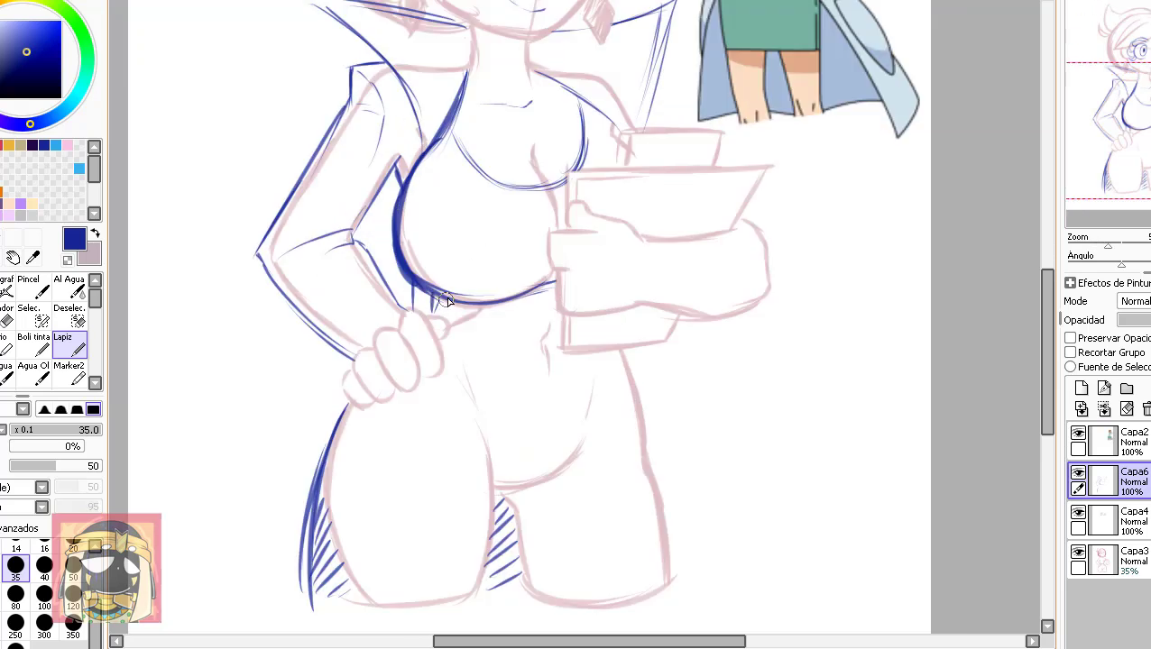
scroll(475, 308, "up", 1)
scroll(462, 305, "down", 2)
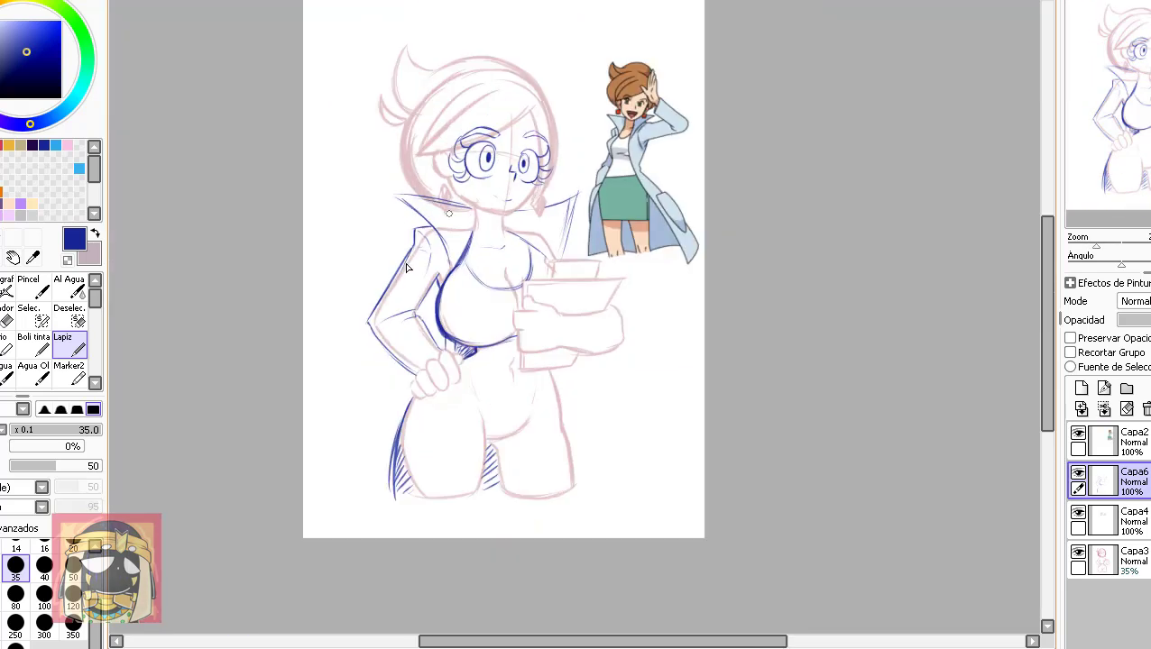
Step: Draw the coat sleeve and its cuff around the forearm holding the folder, hatching the inside of the cuff opening
scroll(538, 331, "up", 1)
mouse_move(538, 321)
left_mouse_down()
mouse_move(672, 312)
mouse_move(726, 455)
mouse_move(528, 482)
left_mouse_up()
scroll(533, 391, "down", 3)
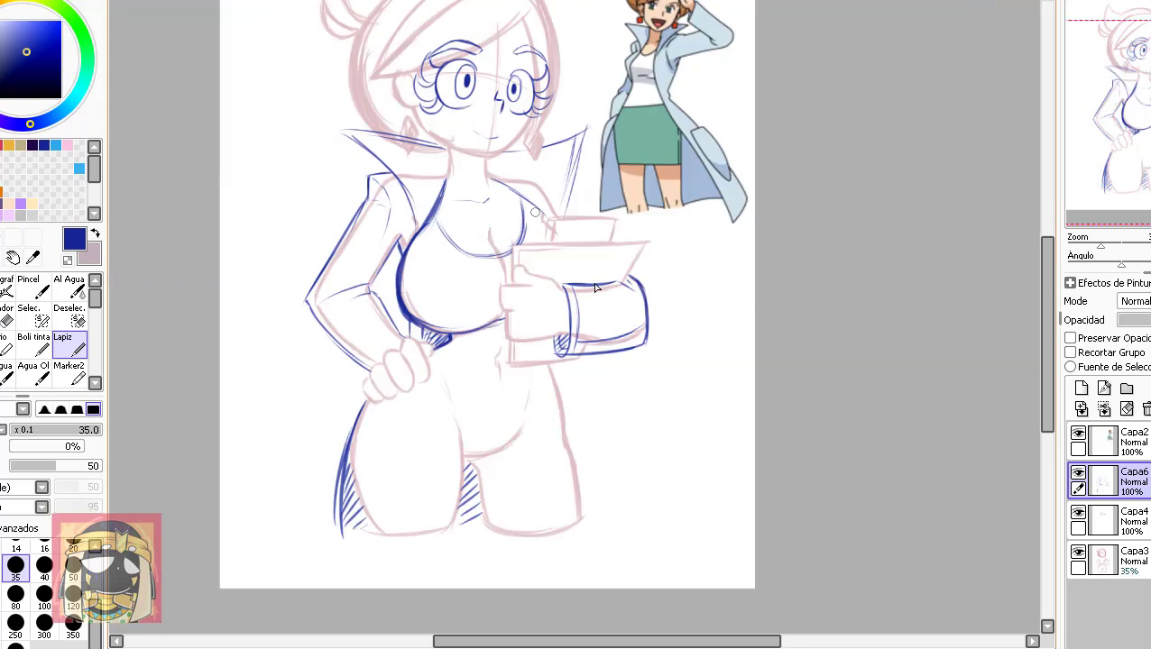
scroll(303, 330, "up", 2)
left_click_drag(294, 290, 372, 185)
scroll(372, 186, "down", 3)
scroll(482, 408, "up", 3)
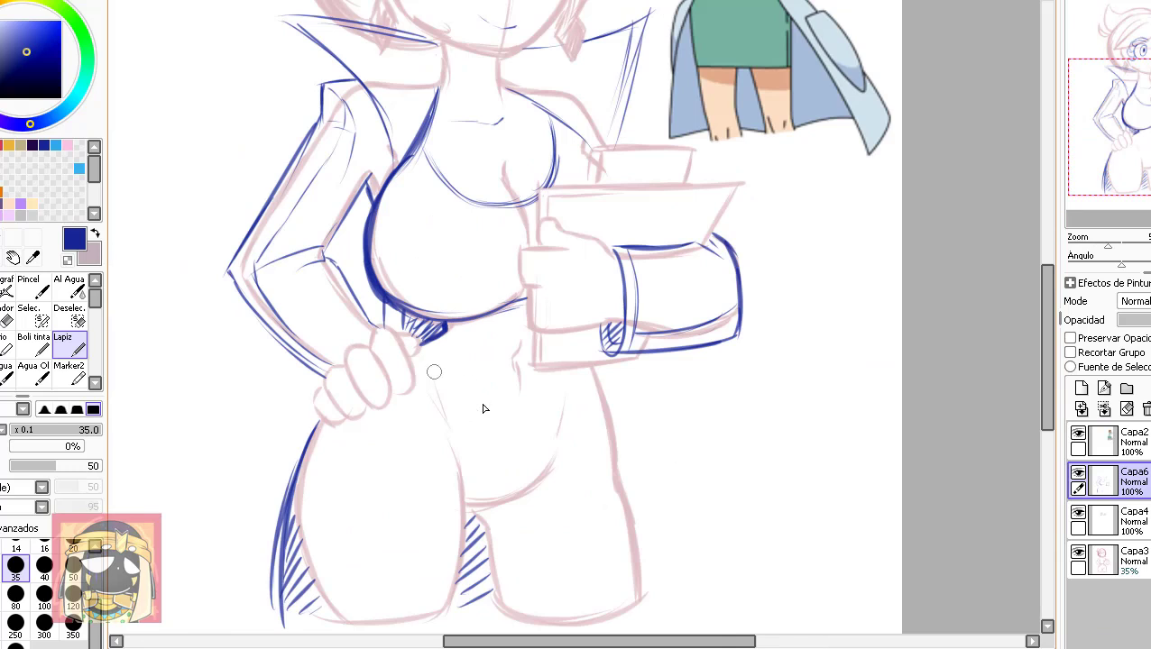
Step: Draw the waistline below the folder and the skirt with its side edge, curved hem and creases
scroll(483, 408, "up", 1)
left_click_drag(671, 345, 366, 384)
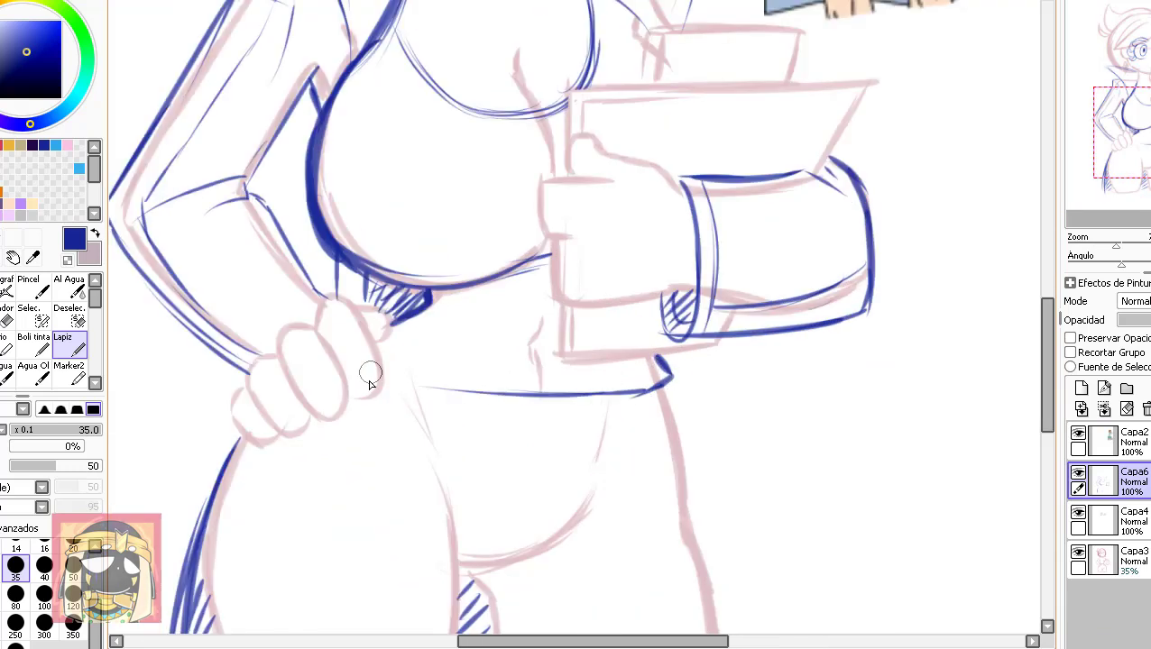
scroll(367, 380, "down", 3)
scroll(602, 370, "up", 3)
left_click_drag(588, 313, 629, 467)
left_click_drag(567, 486, 390, 484)
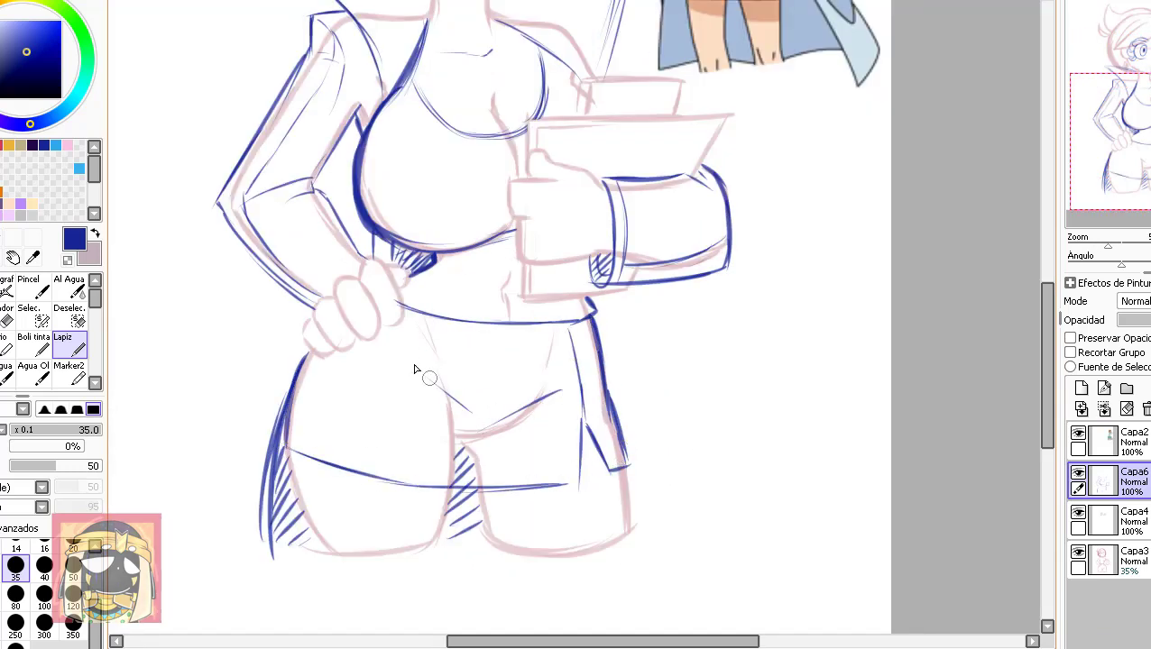
Step: On layer Capa3, erase the red body lines covered by the blue coat, top and skirt with a size 120 eraser
scroll(415, 369, "down", 3)
scroll(416, 370, "up", 1)
left_click(1105, 561)
key("e")
scroll(511, 270, "up", 2)
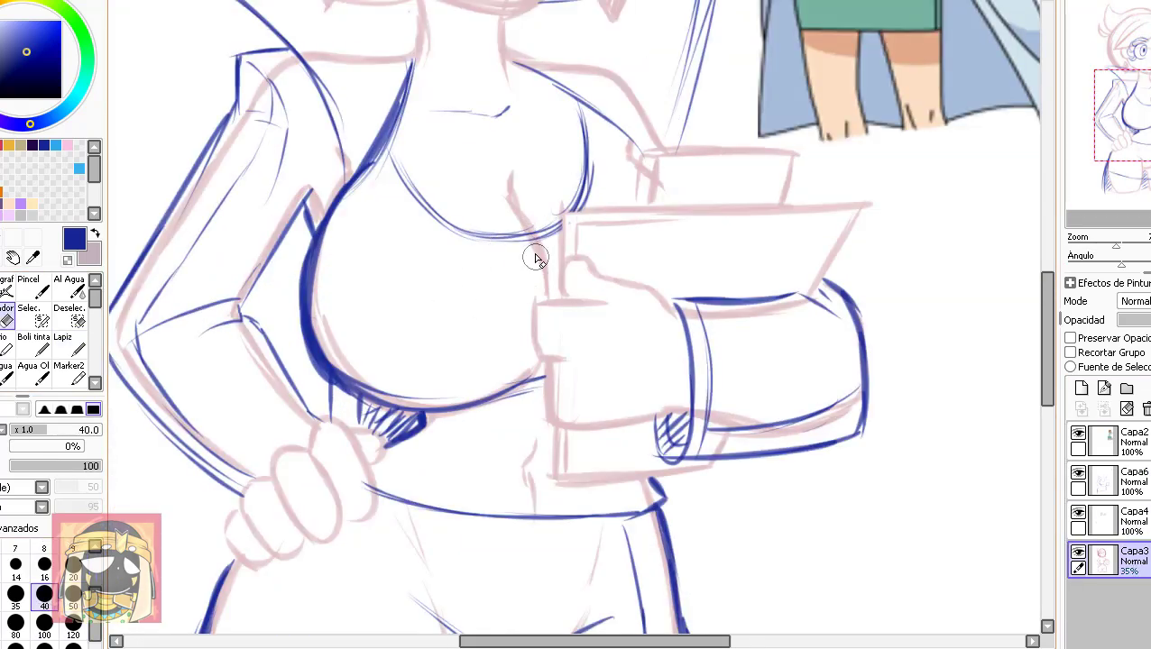
scroll(535, 259, "down", 1)
key("bracketright")
key("bracketright")
key("bracketright")
key("bracketright")
key("bracketright")
key("bracketright")
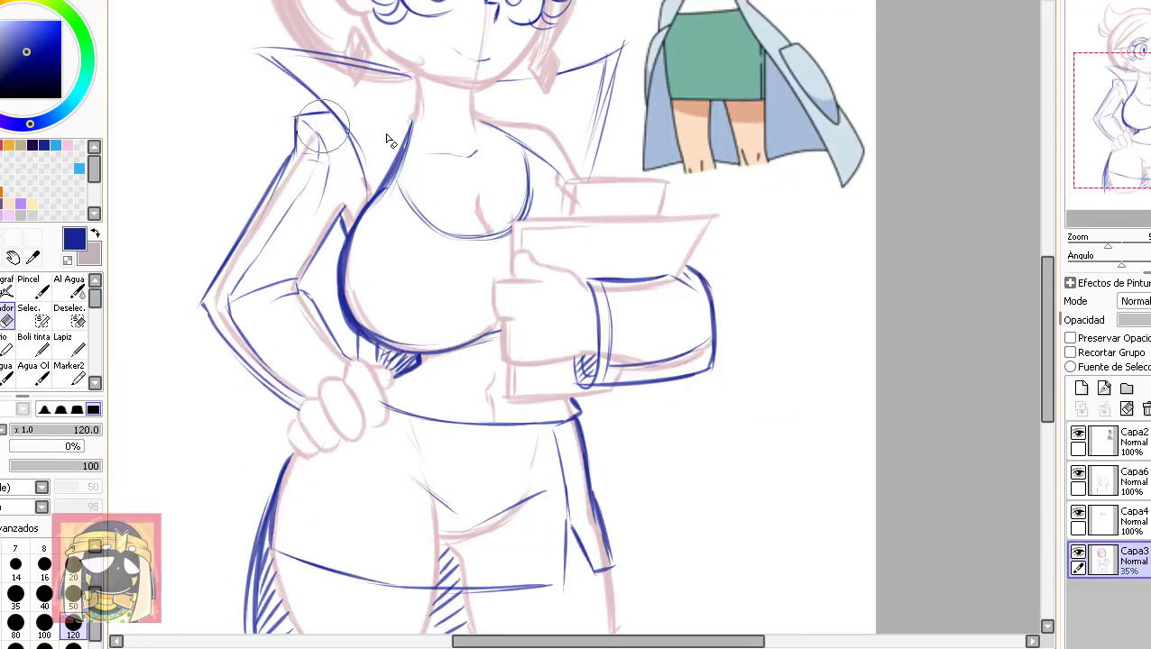
mouse_move(320, 127)
left_mouse_down()
mouse_move(360, 342)
mouse_move(307, 410)
mouse_move(462, 475)
mouse_move(606, 478)
mouse_move(466, 269)
left_mouse_up()
scroll(298, 406, "down", 1)
left_click_drag(577, 380, 645, 264)
scroll(645, 264, "up", 2)
scroll(564, 261, "down", 2)
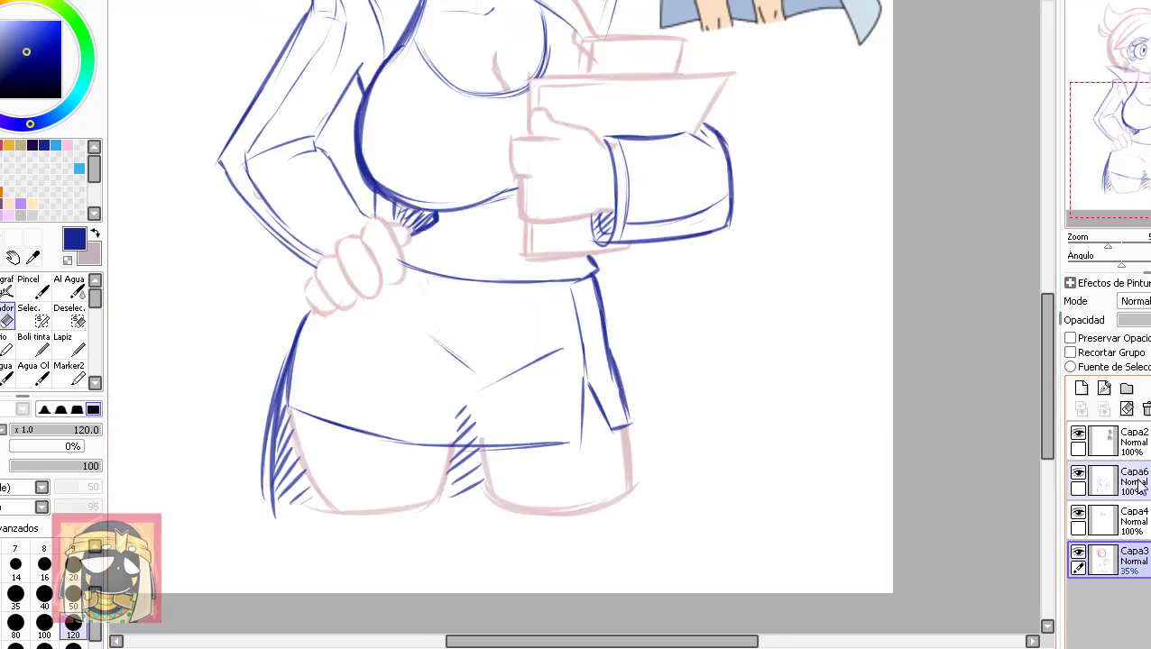
Step: Raise layer Capa3's opacity to 85% and erase the red guide lines crossing the face with a size 120 eraser
left_click(1105, 478)
scroll(487, 449, "up", 1)
scroll(487, 449, "down", 1)
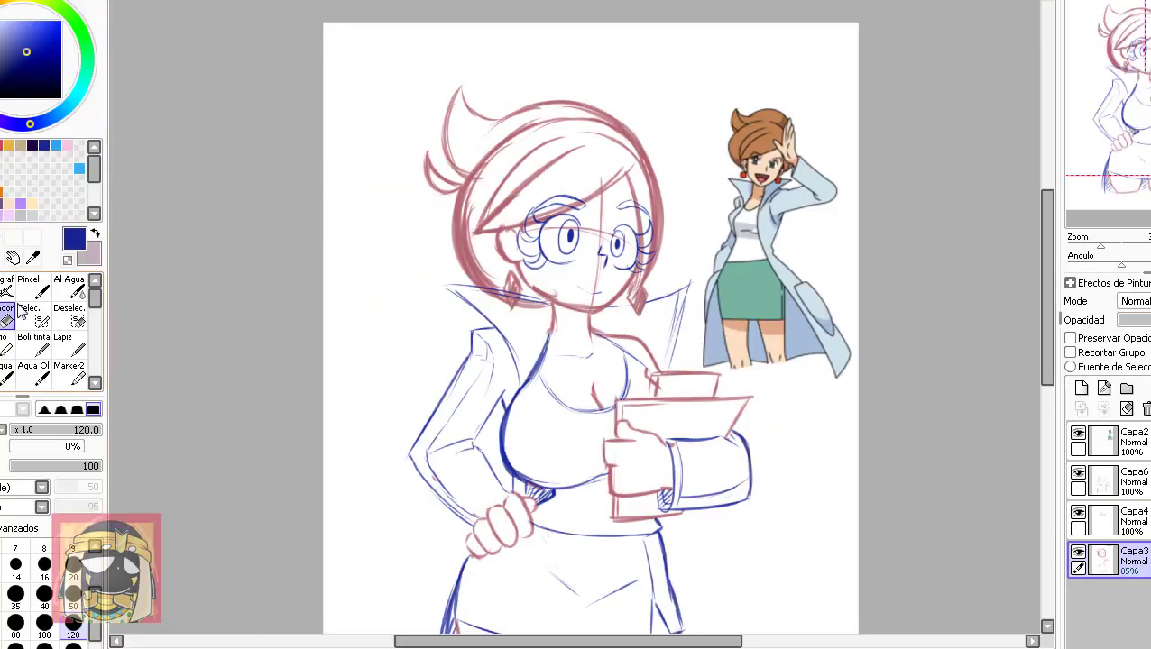
left_click(16, 623)
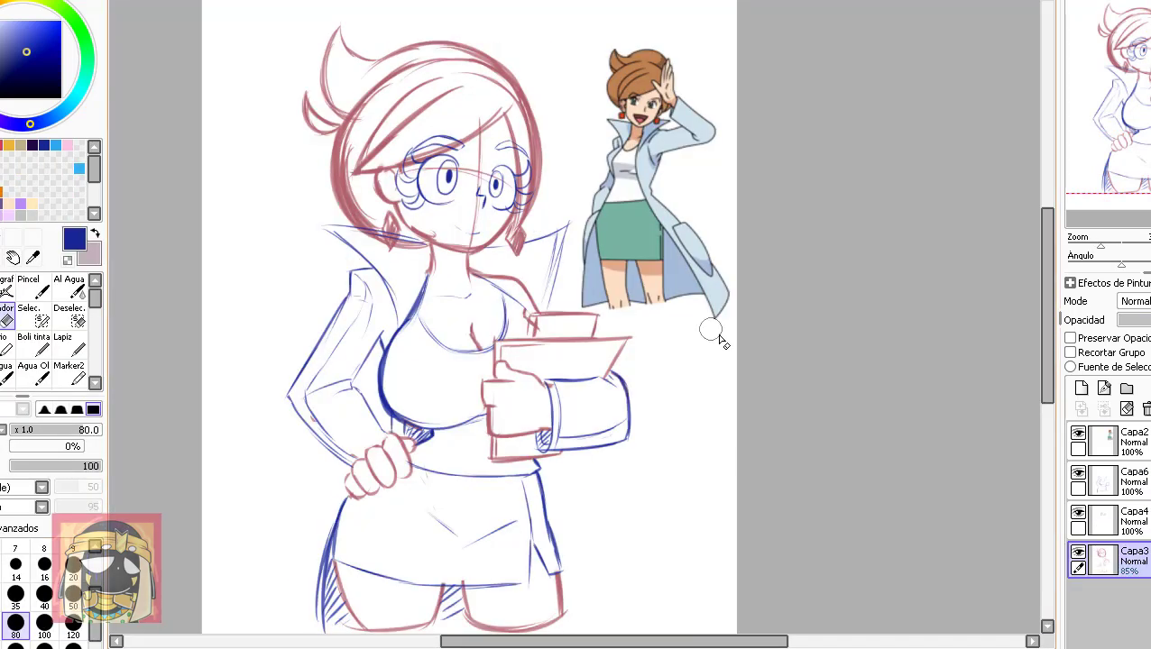
scroll(719, 339, "up", 3)
left_click(73, 631)
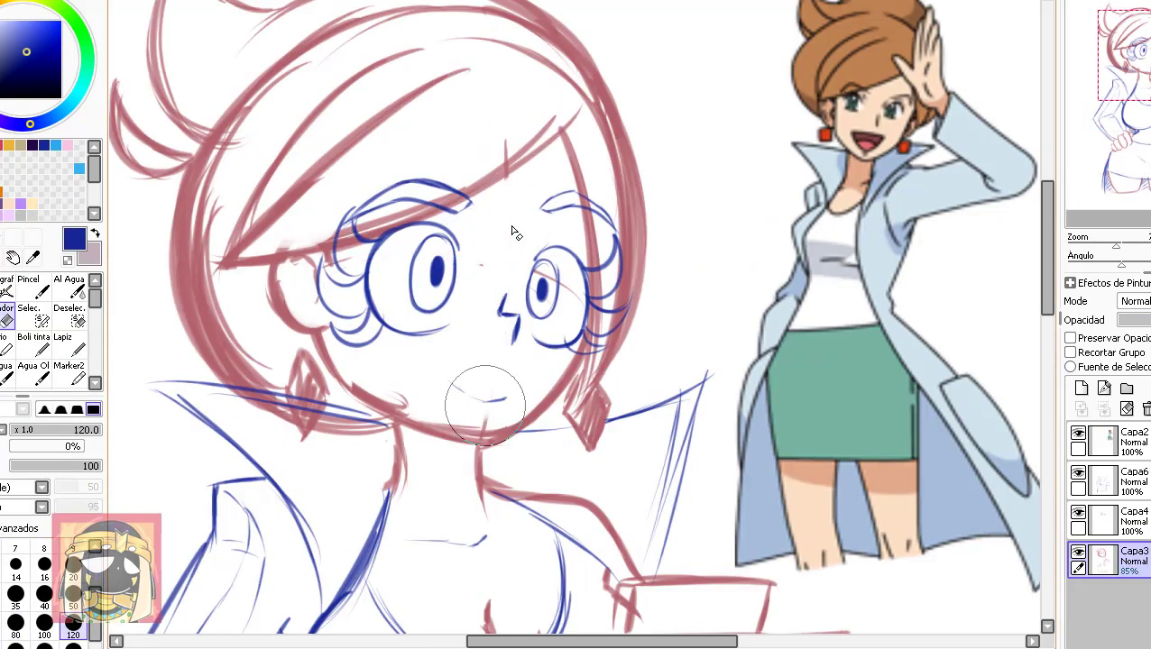
scroll(496, 269, "down", 4)
Step: Merge the blue drawing layers Capa6 and Capa4 down into layer Capa3
left_click(1099, 413)
scroll(628, 25, "down", 1)
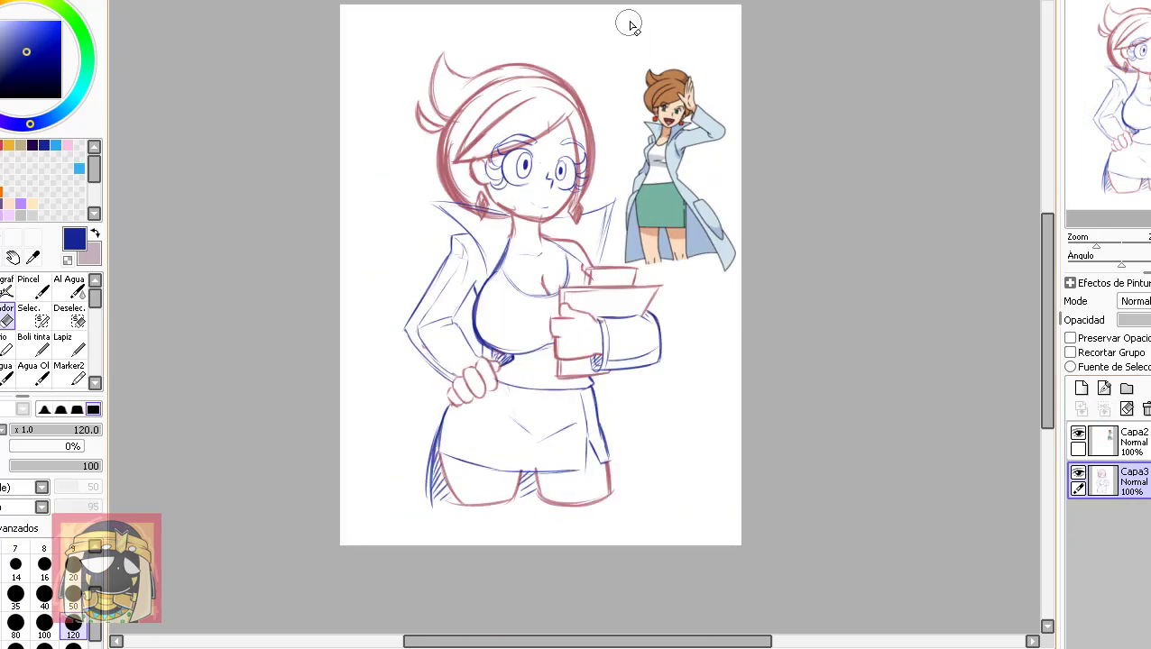
scroll(628, 25, "up", 1)
Step: Add a new layer above the merged sketch and lower the opacity of layer Capa3 to 50%
left_click(1081, 387)
left_click(1100, 519)
left_click(1133, 319)
scroll(587, 215, "up", 1)
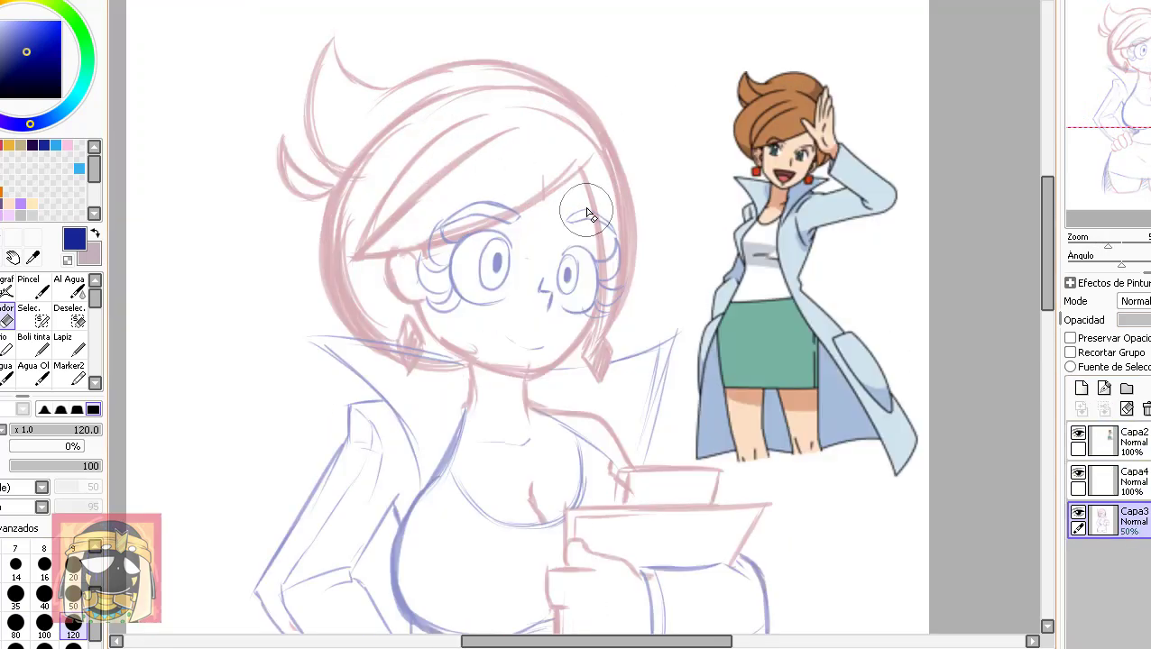
scroll(587, 215, "up", 1)
Step: Ink the outlines of both eyebrows in black on layer Capa4 with a size 20 pencil
left_click(1102, 480)
left_click(62, 336)
scroll(577, 325, "down", 2)
scroll(578, 325, "up", 3)
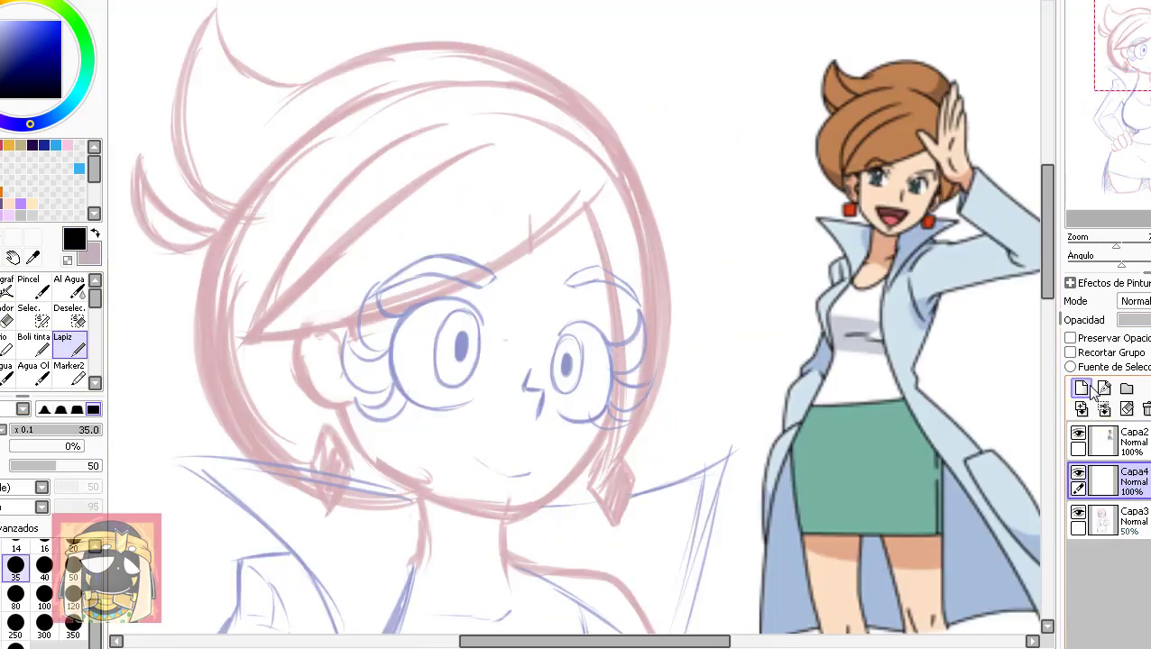
scroll(184, 278, "up", 1)
scroll(476, 224, "up", 1)
left_click_drag(610, 294, 559, 324)
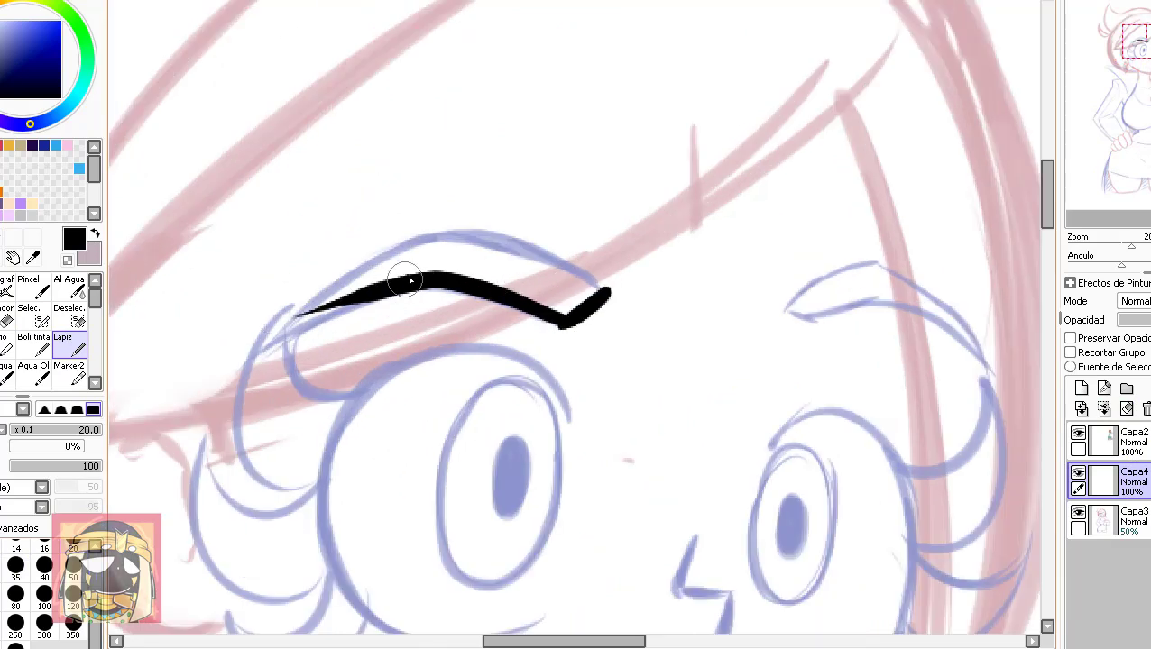
scroll(610, 294, "right", 5)
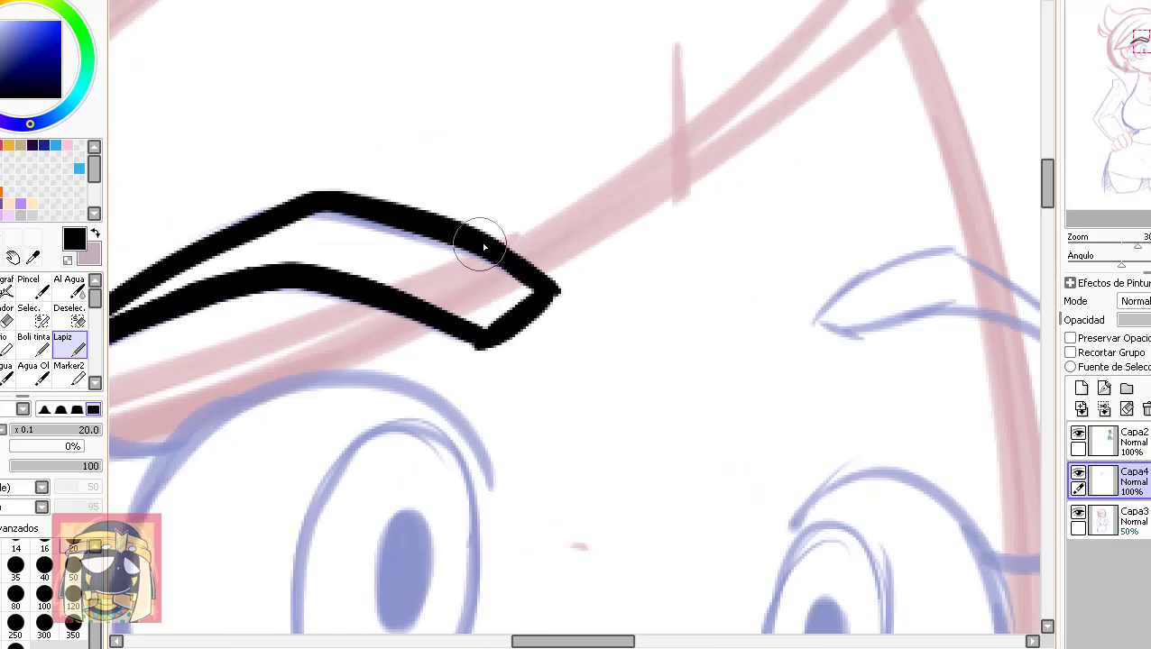
left_click_drag(532, 262, 577, 280)
scroll(629, 259, "down", 3)
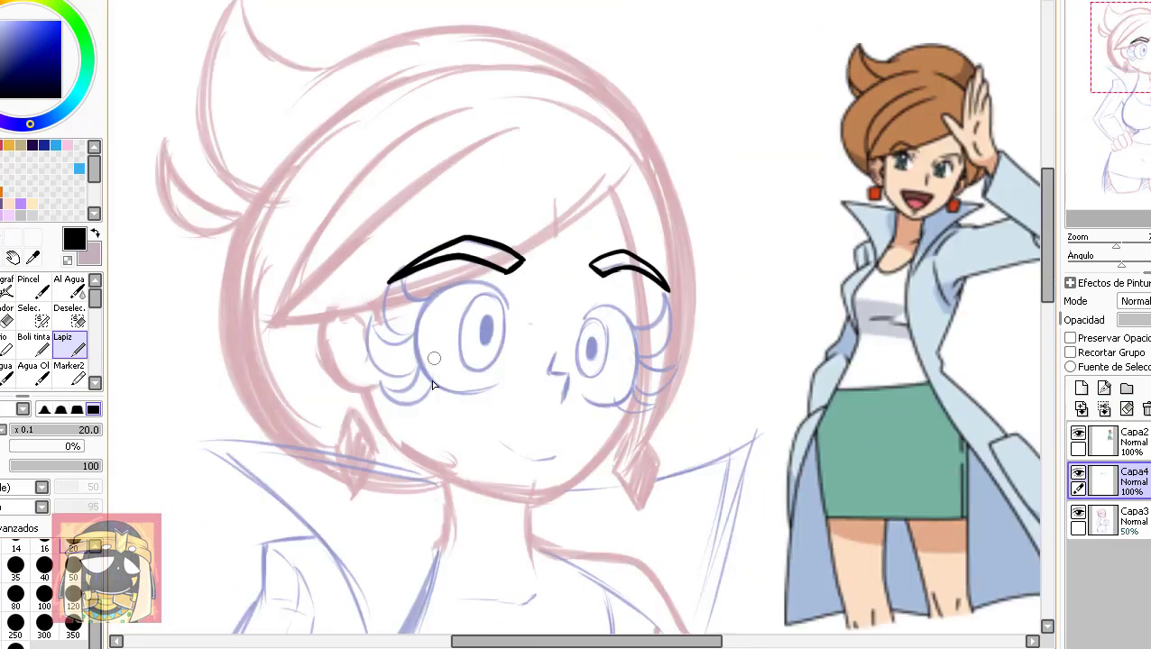
Step: Ink the left eye's thick outline and the angular nose, and try the right eye's upper curve
scroll(590, 225, "up", 2)
mouse_move(591, 225)
left_mouse_down()
mouse_move(470, 167)
mouse_move(410, 419)
mouse_move(577, 451)
left_mouse_up()
scroll(375, 322, "down", 1)
scroll(506, 307, "up", 2)
mouse_move(528, 296)
left_mouse_down()
mouse_move(523, 357)
mouse_move(546, 424)
left_mouse_up()
scroll(546, 423, "down", 1)
scroll(611, 239, "up", 1)
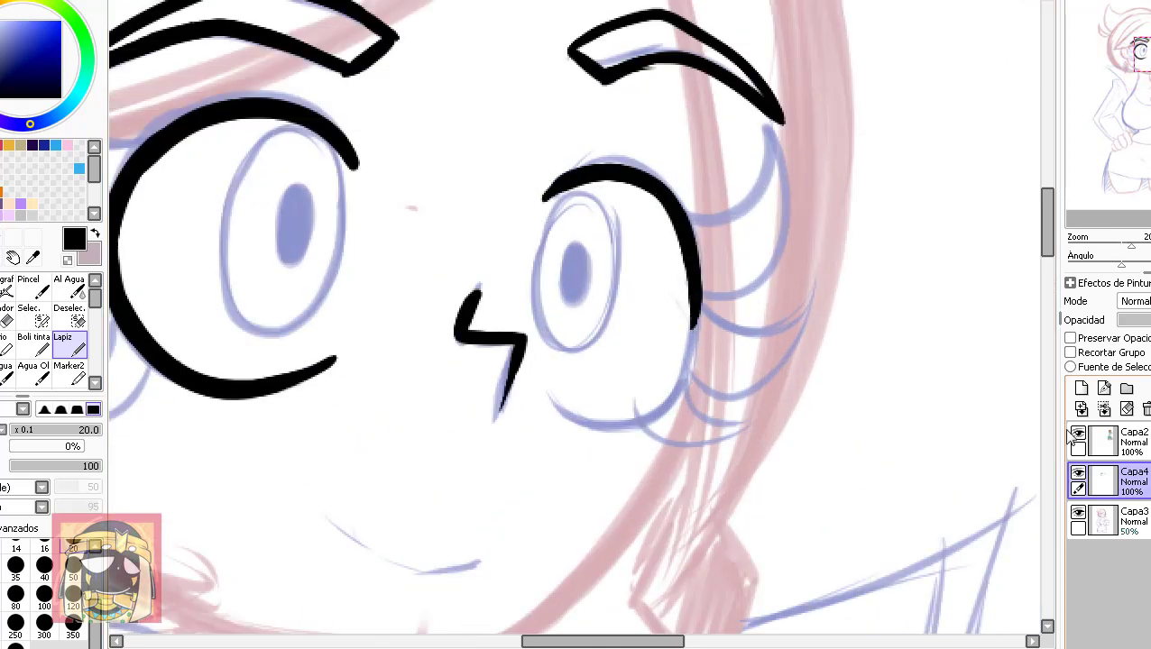
Step: Undo the right eye's curve and redraw its rounded outline from the upper lid to the lower lid
key("ctrl+z")
mouse_move(696, 320)
left_mouse_down()
mouse_move(689, 239)
mouse_move(699, 297)
mouse_move(549, 209)
left_mouse_up()
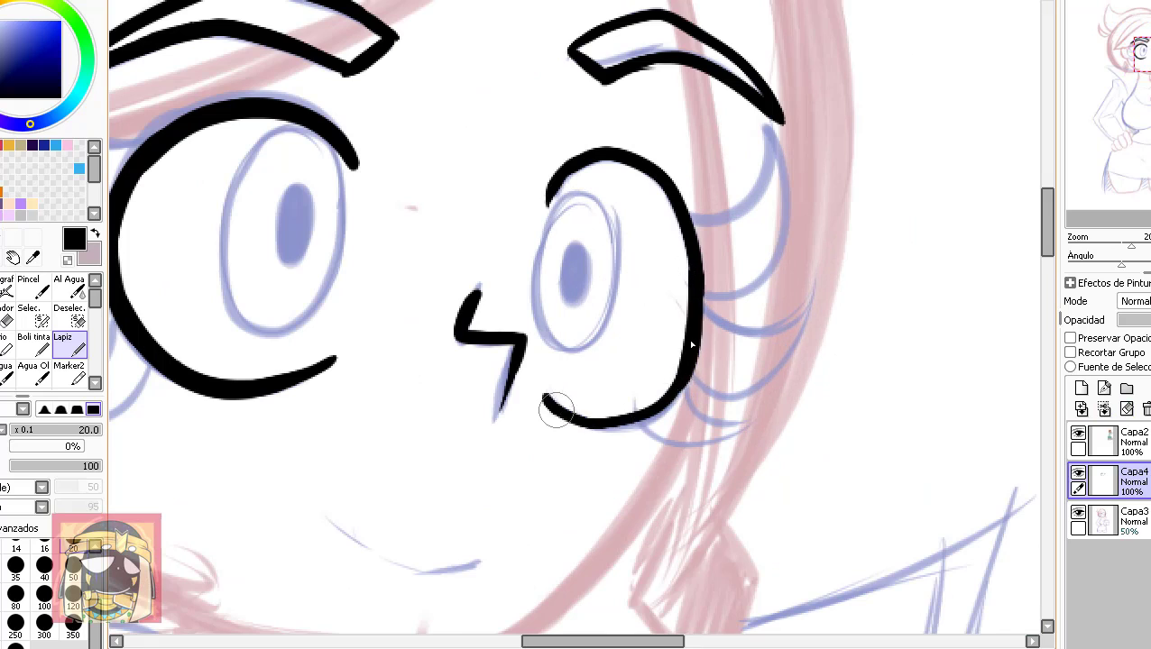
scroll(556, 411, "down", 3)
scroll(556, 410, "up", 3)
key("e")
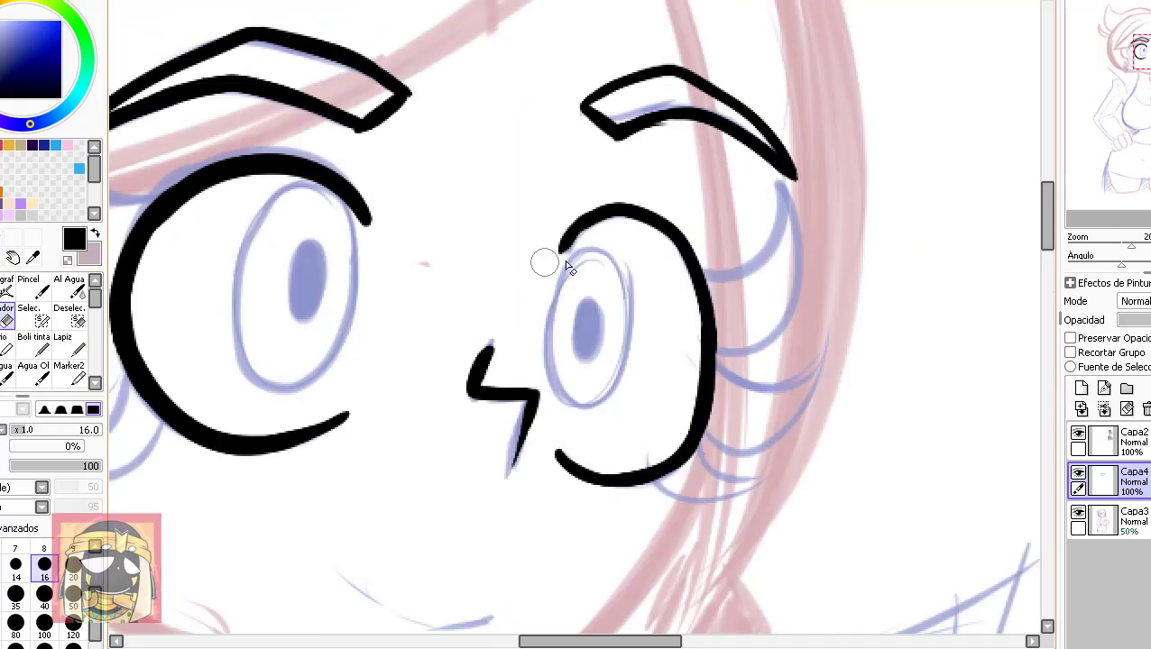
scroll(565, 261, "down", 1)
Step: Ink the curved lashes along the right eye's outer edge with a size 20 pencil and fill them black
key("n")
left_click_drag(541, 222, 554, 265)
scroll(553, 265, "up", 1)
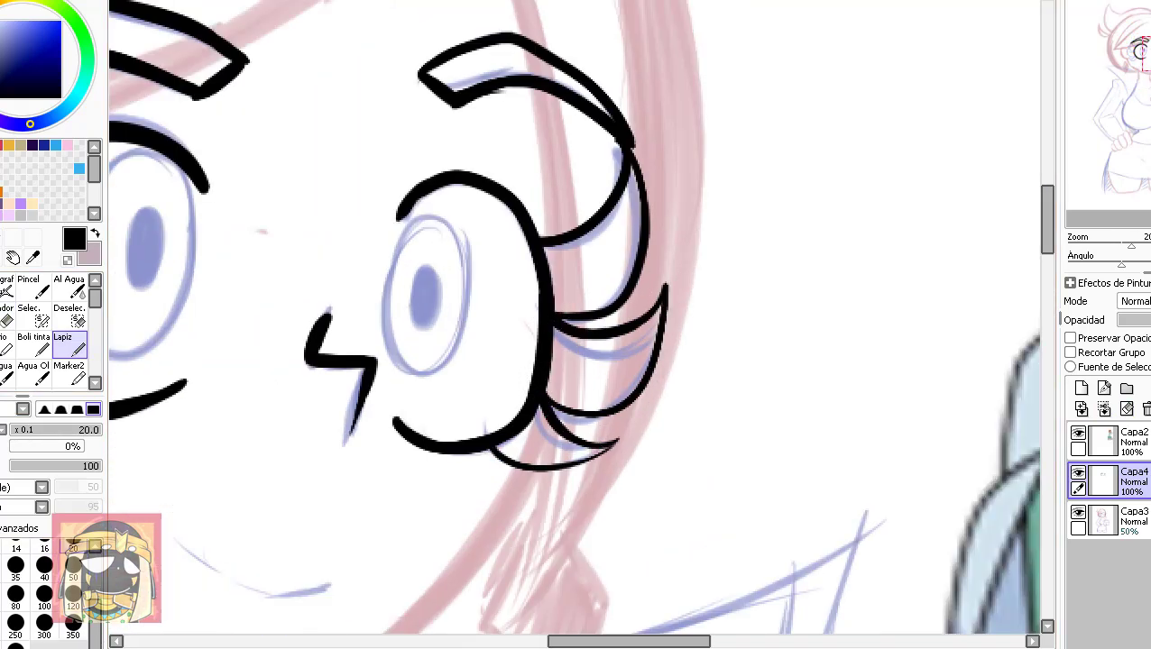
left_click_drag(554, 321, 636, 397)
Step: Draw the left eye's curved lashes with a size 16 pencil and fill them with black
scroll(577, 325, "down", 2)
key("[")
scroll(577, 324, "up", 2)
left_click_drag(442, 244, 340, 155)
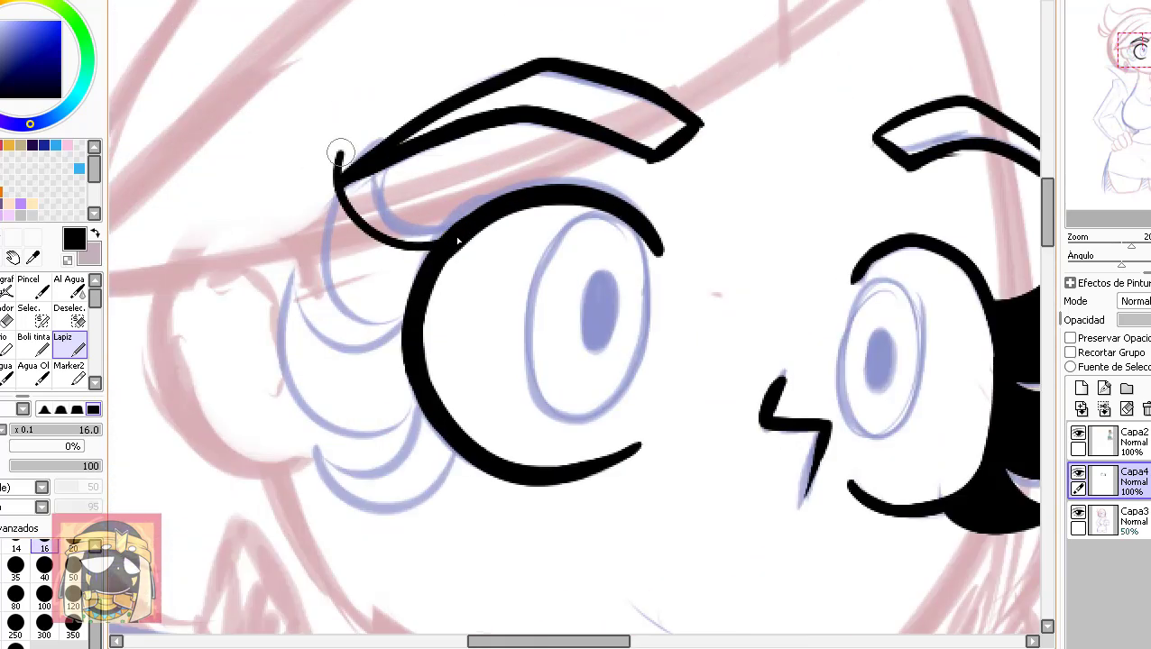
scroll(320, 431, "down", 1)
scroll(478, 368, "down", 1)
key("g")
left_click(337, 241)
left_click(325, 347)
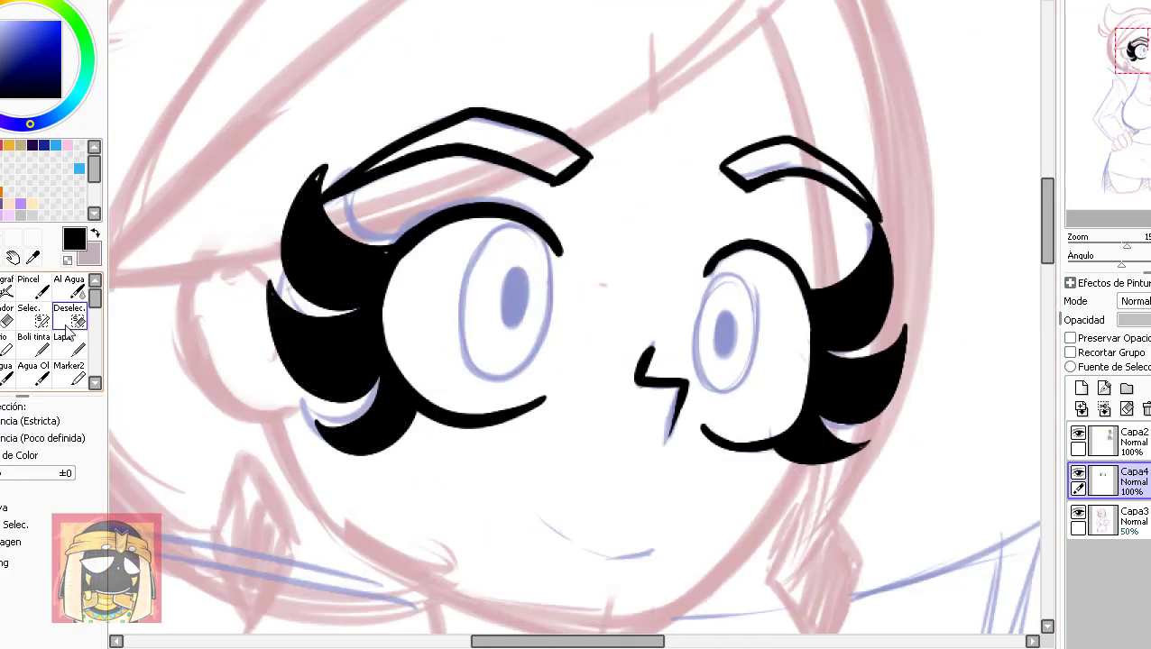
Step: Ink the smiling mouth and the short line below it with the size 16 pencil
key("n")
scroll(332, 266, "up", 2)
scroll(394, 308, "down", 1)
scroll(395, 308, "down", 1)
scroll(570, 454, "up", 1)
mouse_move(580, 422)
left_mouse_down()
mouse_move(570, 454)
mouse_move(466, 442)
left_mouse_up()
scroll(502, 289, "down", 1)
scroll(502, 288, "up", 2)
scroll(541, 451, "up", 2)
scroll(532, 521, "down", 4)
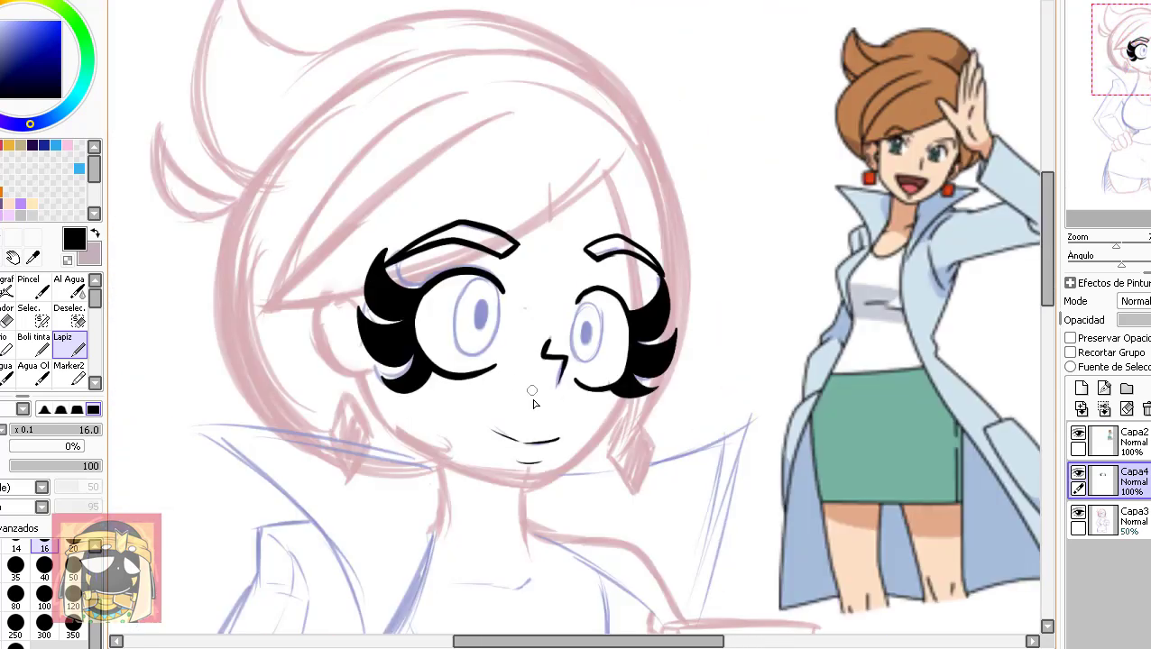
Step: Ink the oval outline of the left eye's iris, undoing the first attempt and redrawing it with a size 25 pencil
scroll(532, 463, "up", 3)
scroll(478, 316, "up", 1)
key("bracketright")
key("bracketright")
key("bracketright")
scroll(559, 279, "down", 1)
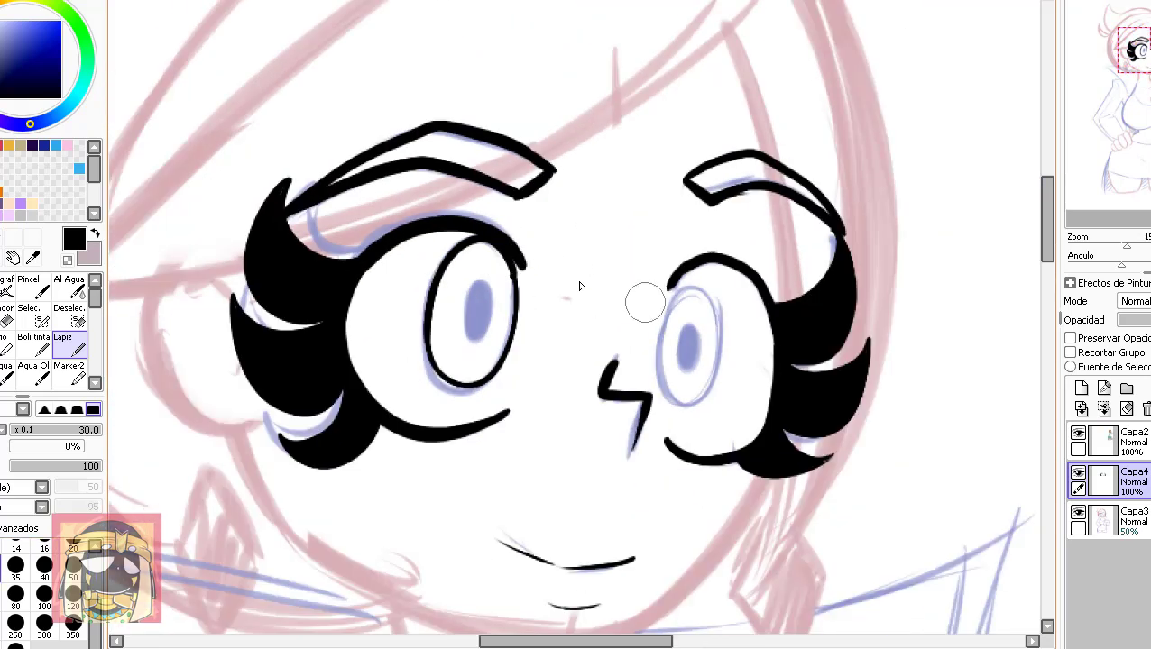
scroll(636, 305, "down", 1)
scroll(635, 305, "up", 1)
key("ctrl+z")
key("bracketleft")
scroll(436, 252, "up", 1)
left_click_drag(436, 251, 441, 397)
scroll(441, 396, "up", 1)
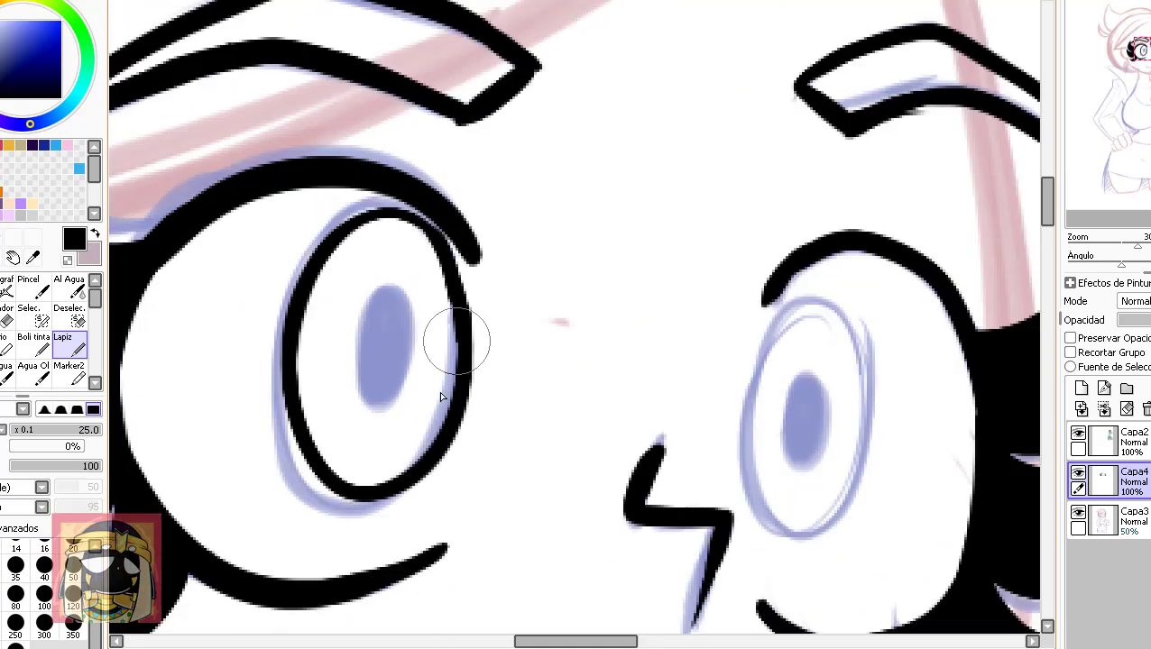
Step: Ink the right eye's oval iris and fill in black pupils in both eyes
scroll(460, 329, "down", 1)
scroll(560, 303, "up", 1)
scroll(560, 303, "down", 1)
left_click_drag(547, 307, 547, 289)
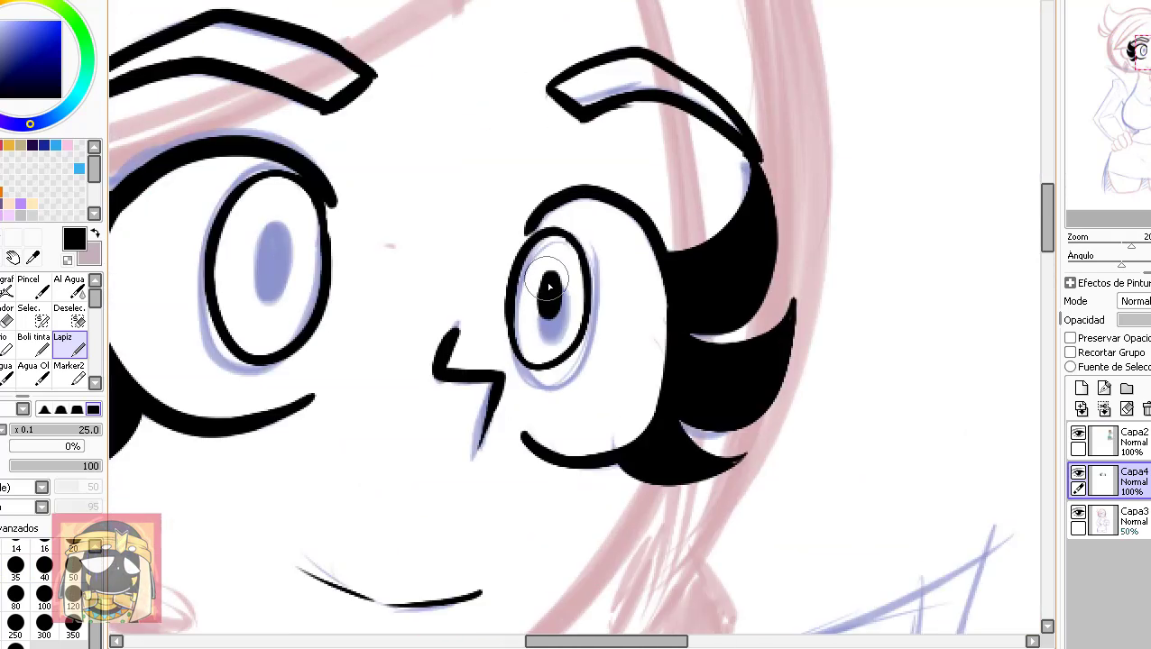
scroll(415, 230, "up", 1)
left_click_drag(406, 260, 415, 230)
Step: Ink the long swept strands of the fringe on a new layer with a size 35 pencil
scroll(414, 230, "down", 3)
scroll(561, 323, "up", 2)
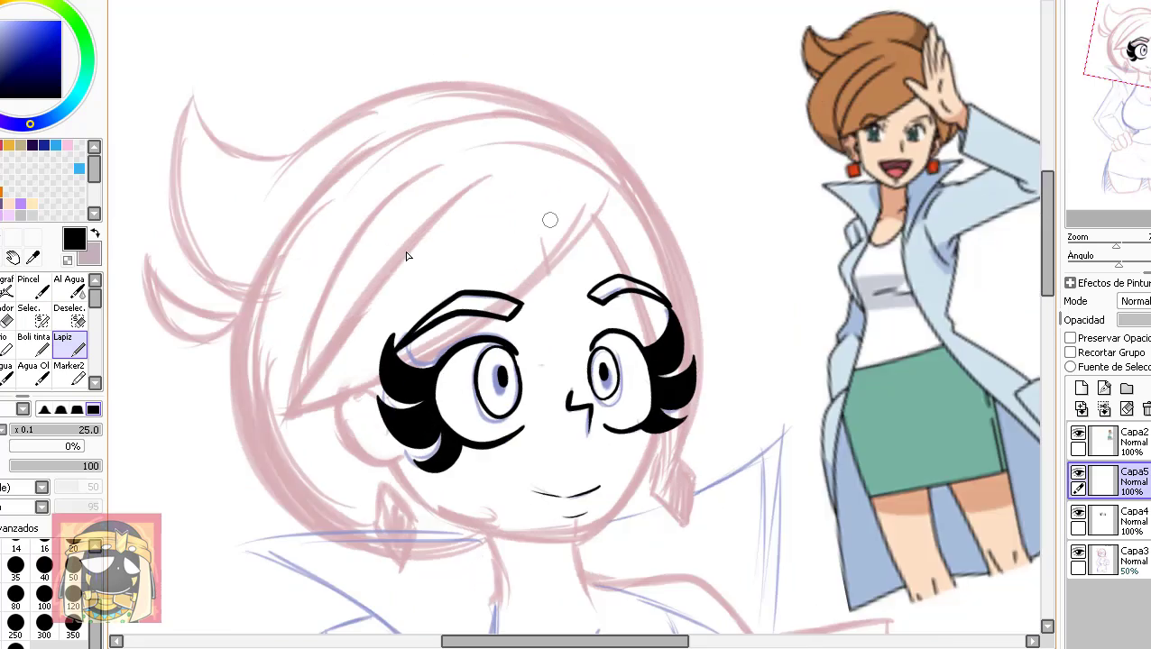
left_click_drag(406, 255, 406, 470)
scroll(406, 470, "up", 1)
scroll(406, 470, "down", 1)
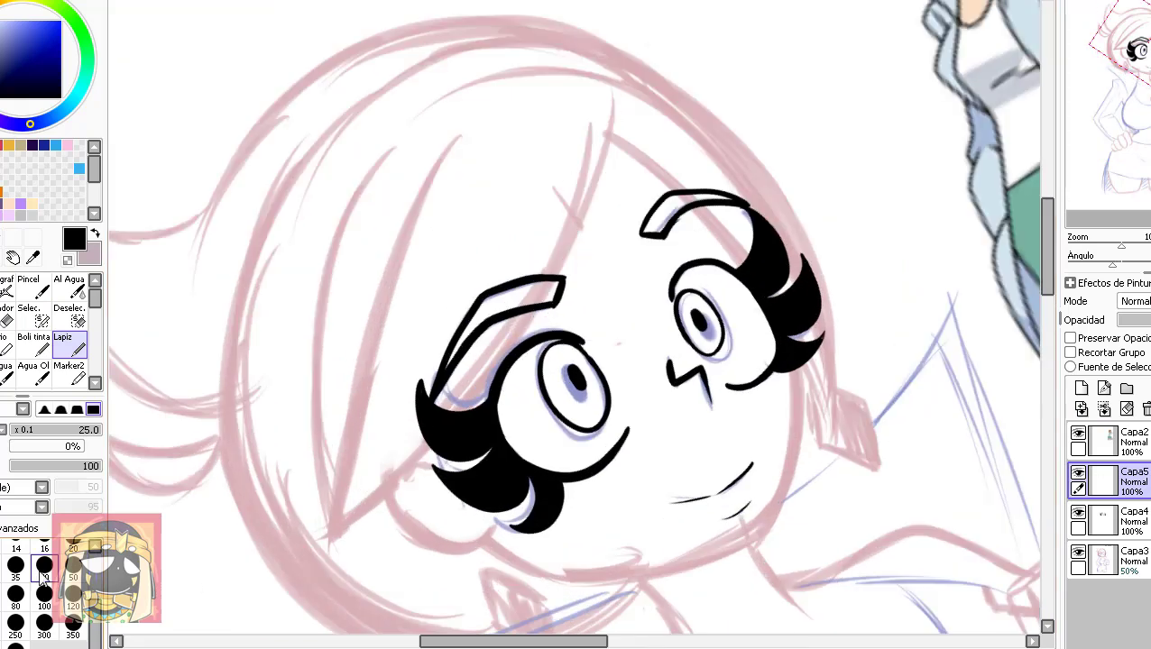
left_click_drag(331, 533, 409, 232)
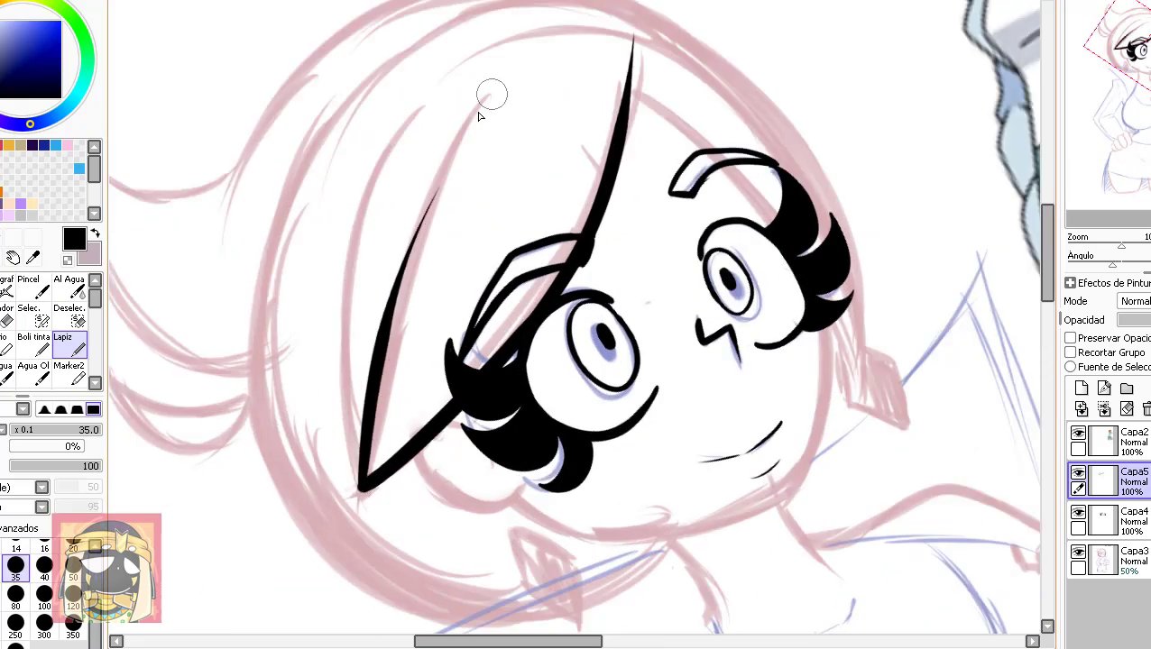
key("Home")
scroll(527, 231, "up", 4)
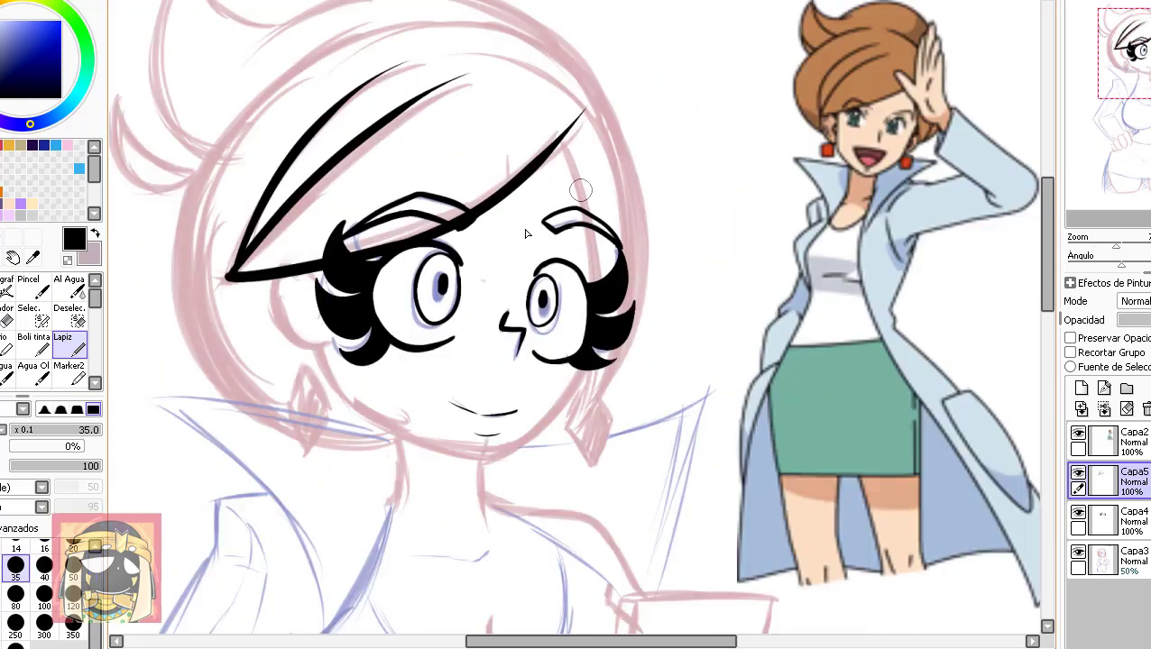
Step: Ink the pointed lock beside the right eye, its inner and outer edges, with a size 20 pencil
key("bracketleft")
left_click_drag(549, 107, 542, 530)
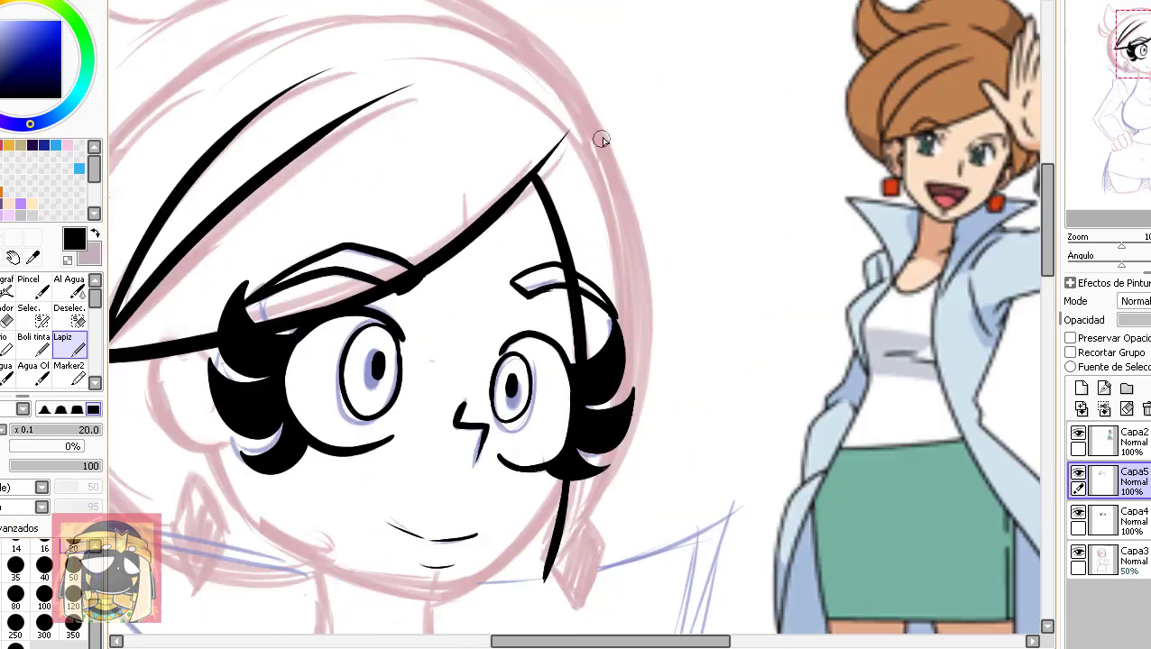
scroll(554, 499, "up", 2)
scroll(586, 462, "down", 2)
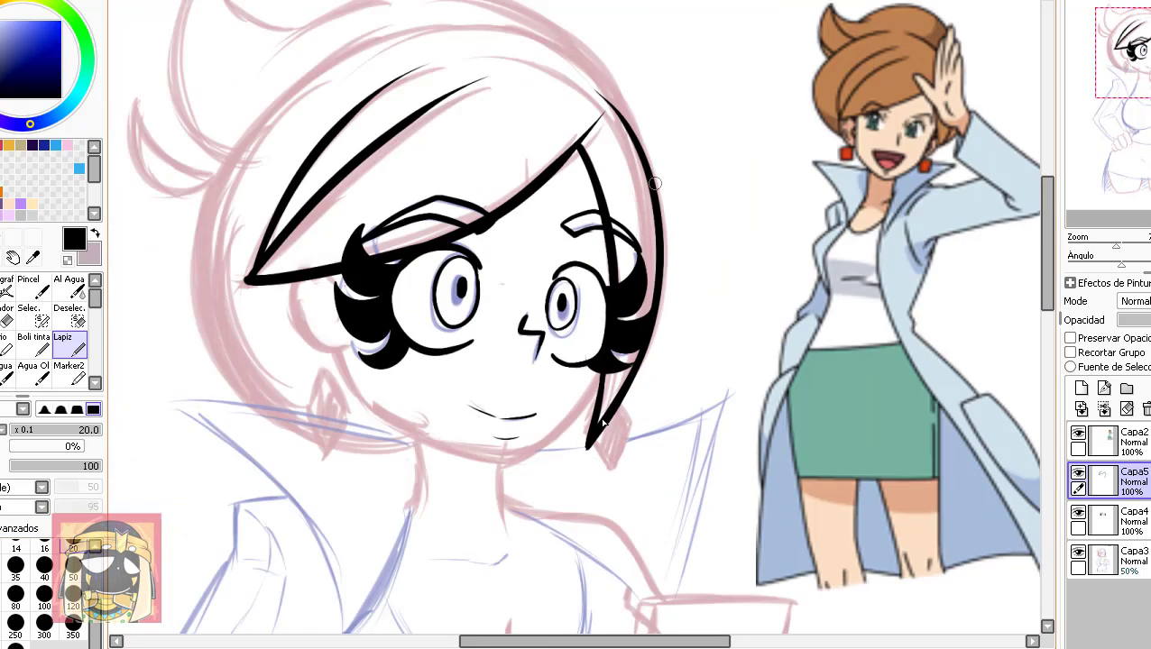
Step: Ink the left ear's outer curve and inner folds with the size 20 pencil
scroll(635, 200, "up", 1)
mouse_move(635, 200)
left_mouse_down()
mouse_move(771, 267)
mouse_move(699, 291)
left_mouse_up()
key("Delete")
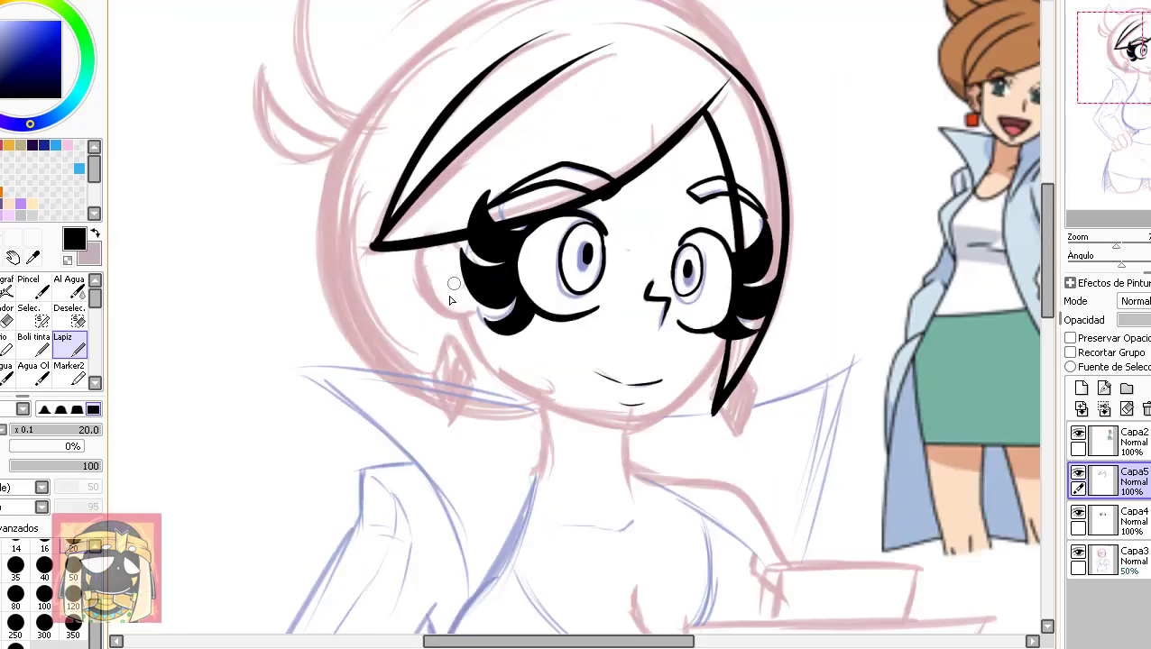
scroll(481, 224, "up", 2)
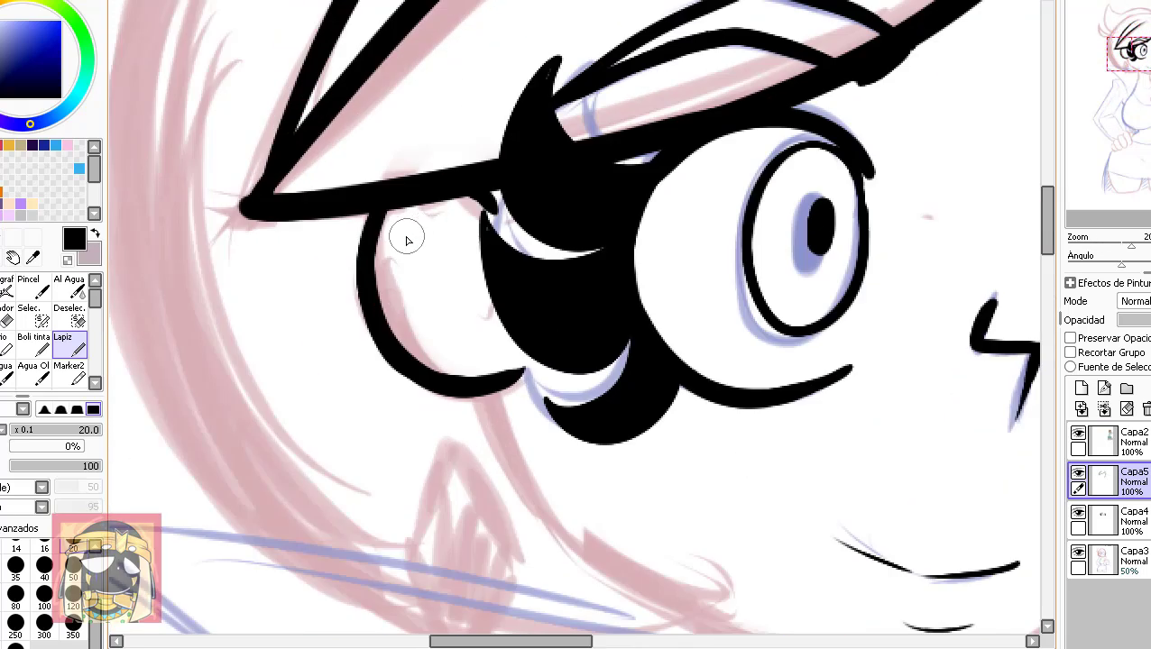
left_click_drag(388, 271, 487, 288)
scroll(403, 233, "down", 3)
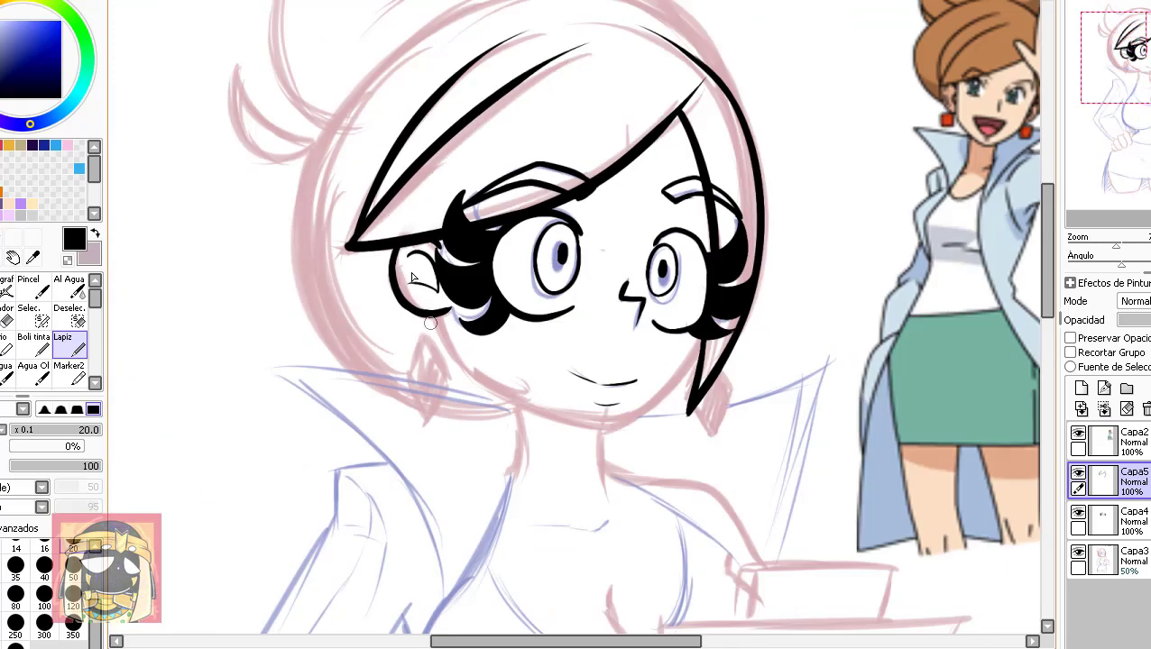
Step: Ink the diamond-shaped earring below the left ear with the size 20 pencil
scroll(401, 305, "up", 4)
left_click_drag(360, 386, 413, 283)
left_click_drag(359, 386, 416, 505)
scroll(417, 505, "down", 3)
scroll(624, 298, "up", 1)
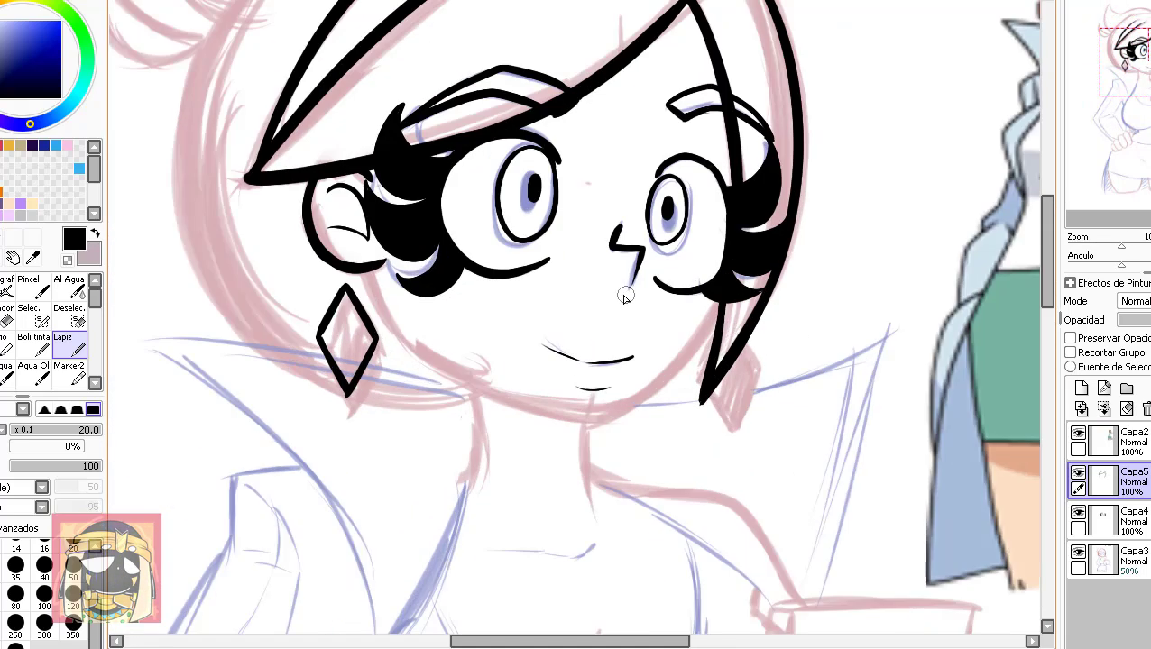
Step: Ink the jawline on both sides of the chin and the right neck line with a size 30 pencil
scroll(547, 295, "up", 2)
left_click_drag(442, 437, 559, 356)
left_click_drag(641, 238, 501, 402)
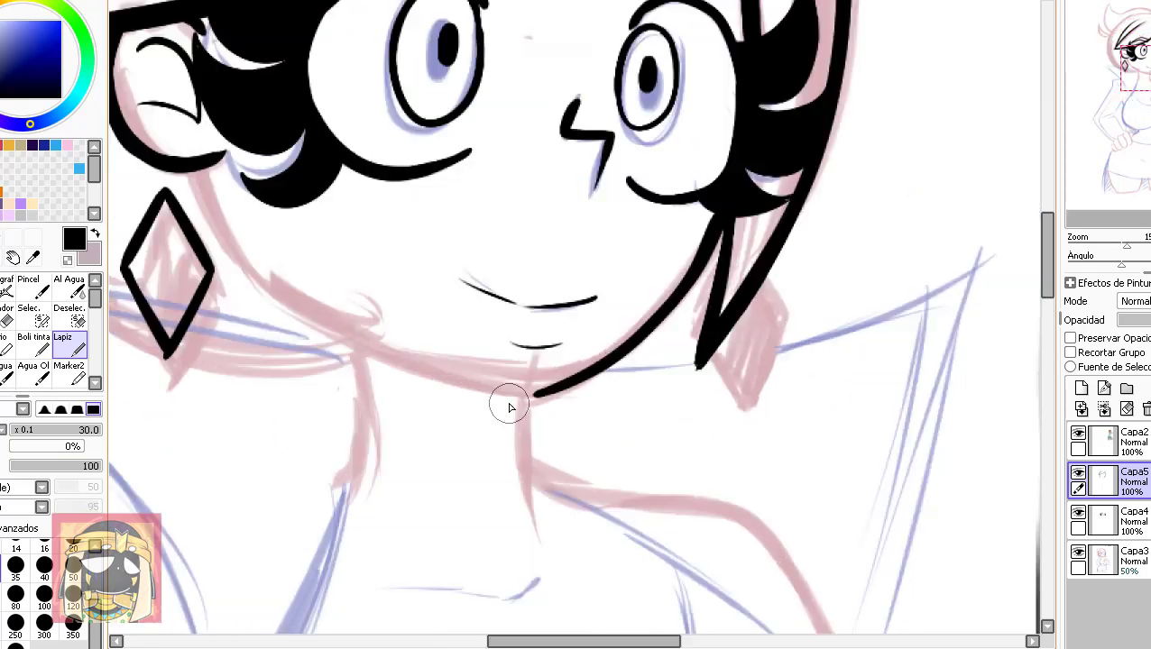
scroll(473, 256, "down", 3)
scroll(473, 256, "up", 3)
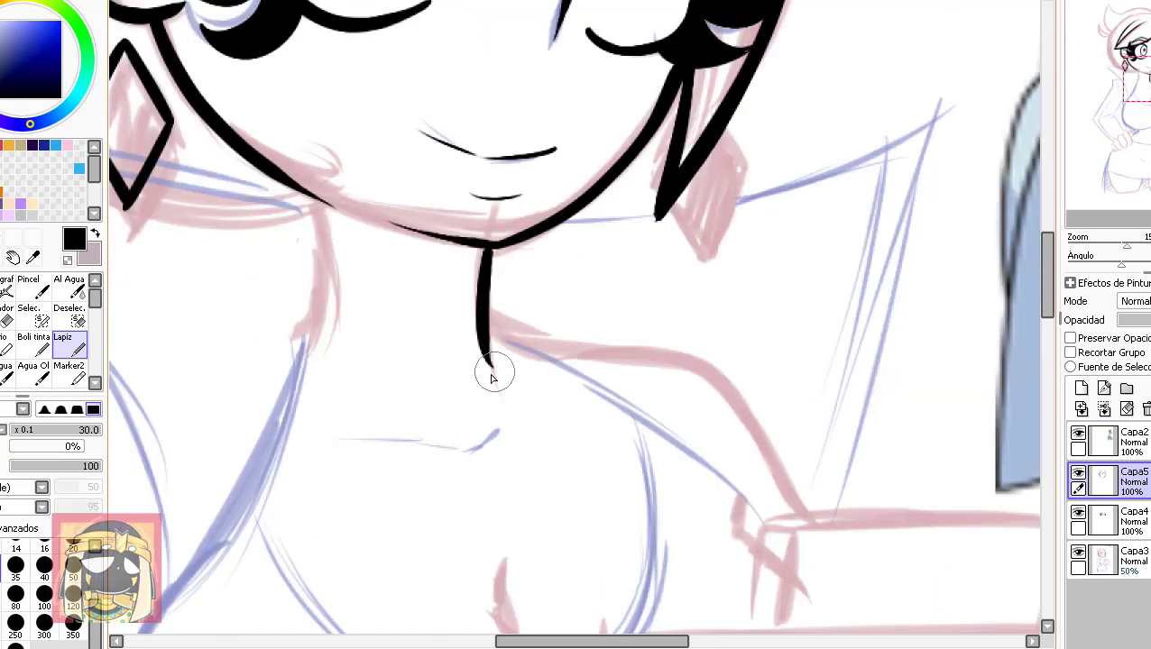
scroll(487, 300, "down", 4)
scroll(376, 185, "up", 4)
scroll(411, 356, "down", 3)
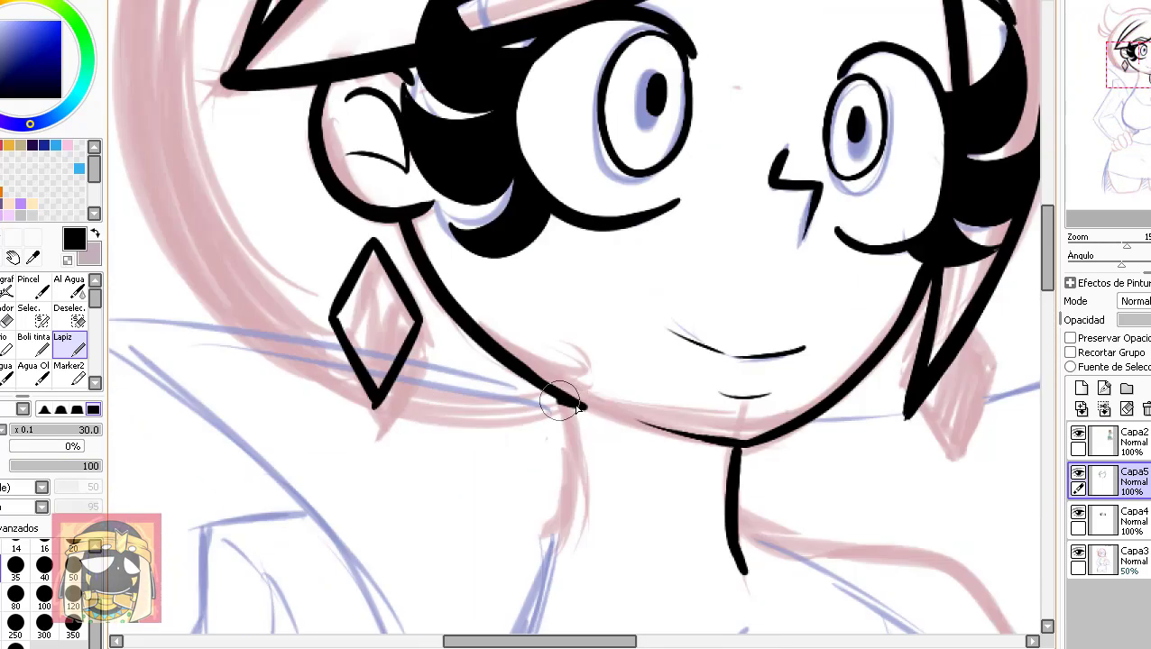
Step: Ink the upper edge of the left coat collar, running behind the earring, with the size 30 pencil
mouse_move(566, 390)
left_mouse_down()
mouse_move(378, 345)
mouse_move(267, 330)
mouse_move(283, 429)
mouse_move(457, 187)
left_mouse_up()
scroll(303, 90, "down", 2)
scroll(457, 187, "down", 2)
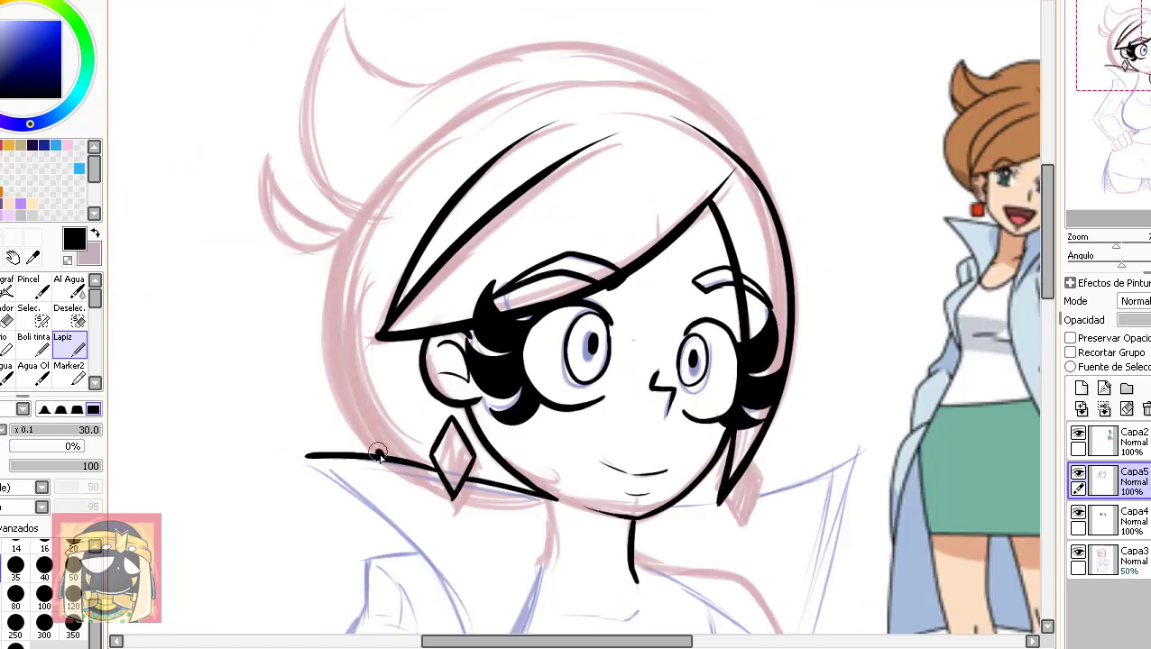
Step: Ink the outer contour of the hair around the back and top of the head with the size 30 pencil
left_click_drag(324, 451, 473, 99)
scroll(494, 254, "down", 1)
scroll(578, 110, "up", 2)
key("End")
key("End")
key("End")
key("End")
key("End")
key("End")
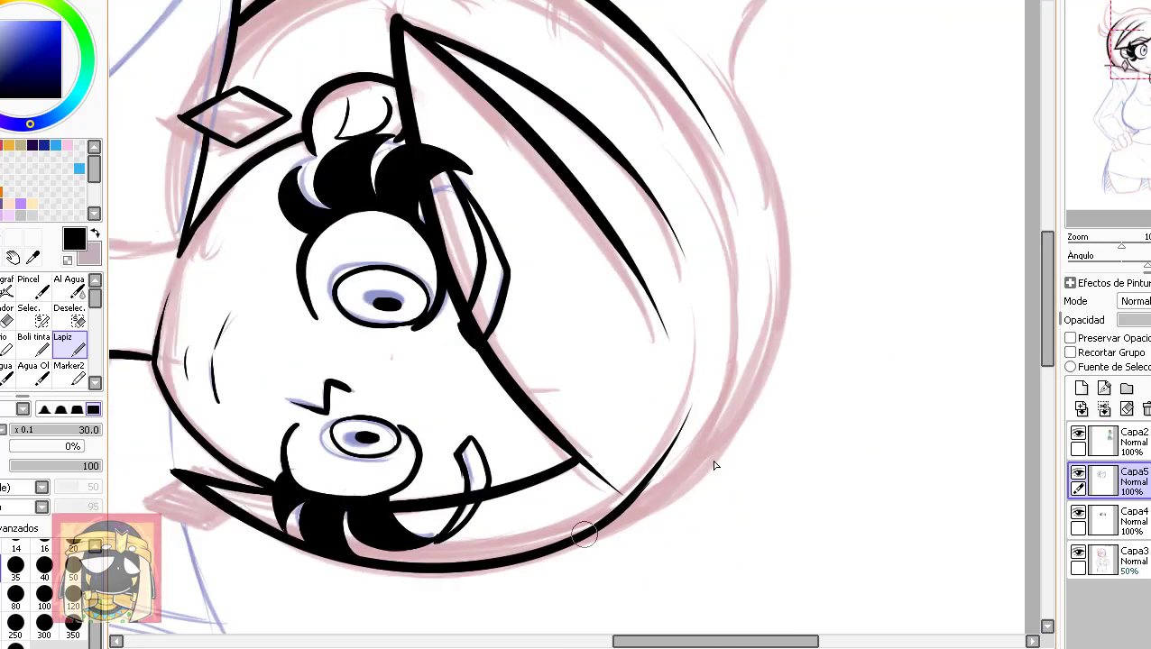
key("Home")
scroll(397, 192, "down", 1)
scroll(307, 307, "up", 1)
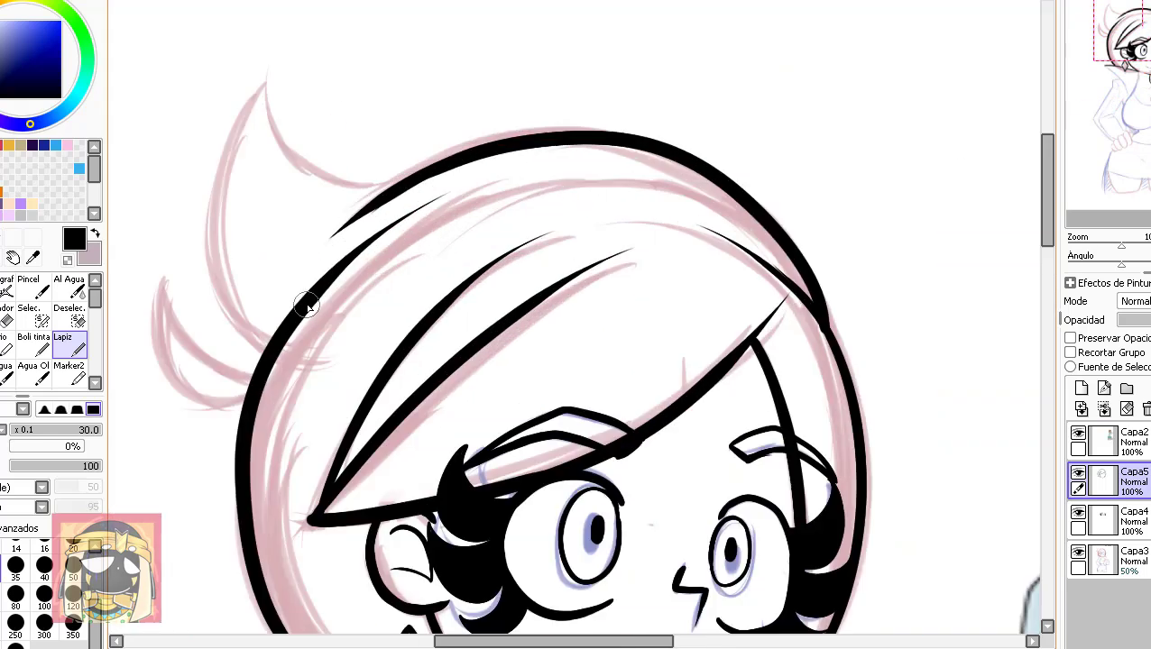
Step: Ink the large upturned tuft at the back of the head and add a thin inner line with size 20
scroll(540, 121, "left", 2)
scroll(320, 145, "down", 1)
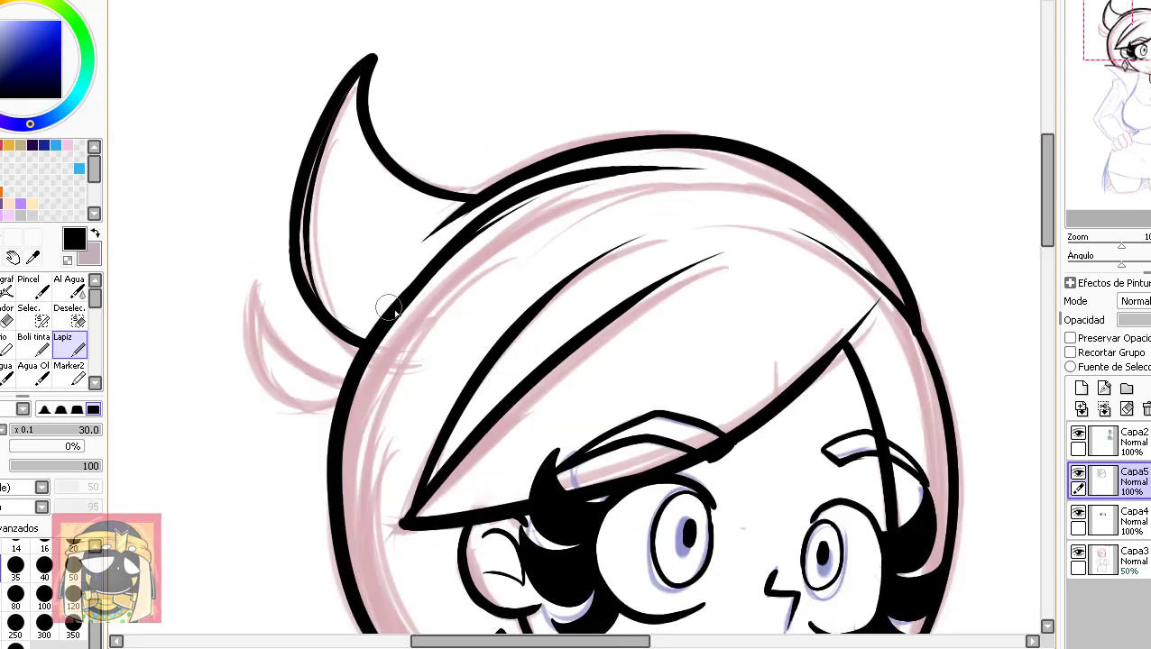
scroll(385, 303, "up", 2)
left_click_drag(298, 162, 403, 290)
scroll(403, 291, "down", 1)
scroll(408, 249, "up", 2)
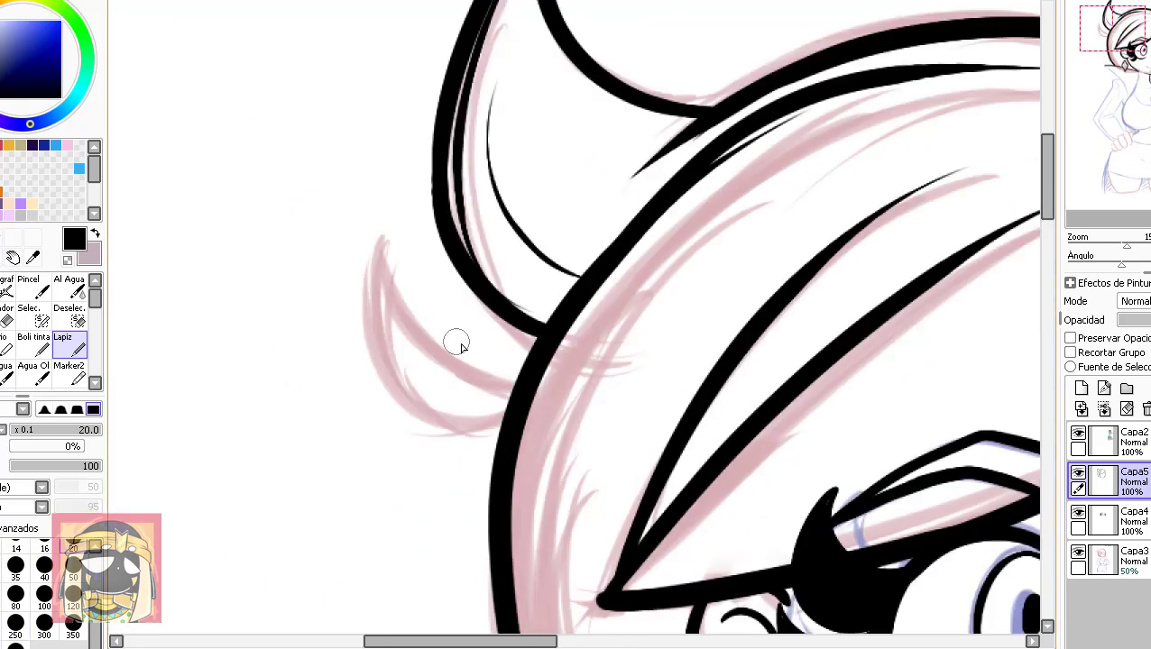
Step: Ink the smaller lower tuft at the back of the head with the size 20 pencil
scroll(437, 370, "up", 2)
key("Delete")
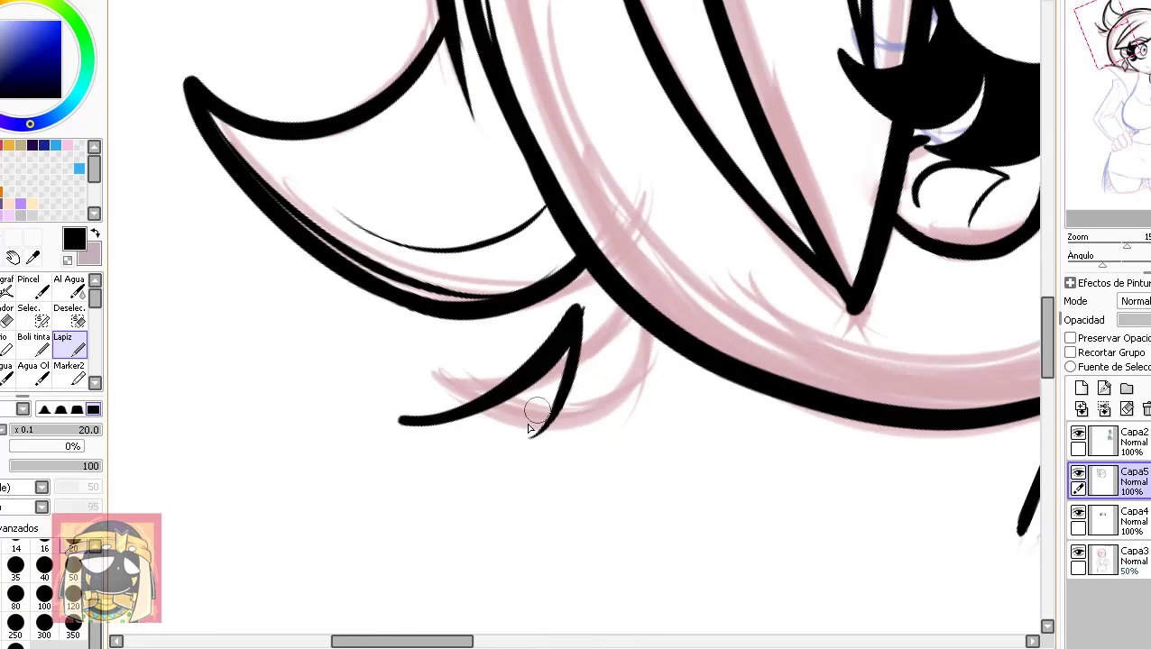
key("Home")
Step: Add a new layer and ink the body's left contour from the neck down to the chest with a size 35 pencil
scroll(398, 416, "down", 4)
scroll(398, 416, "up", 4)
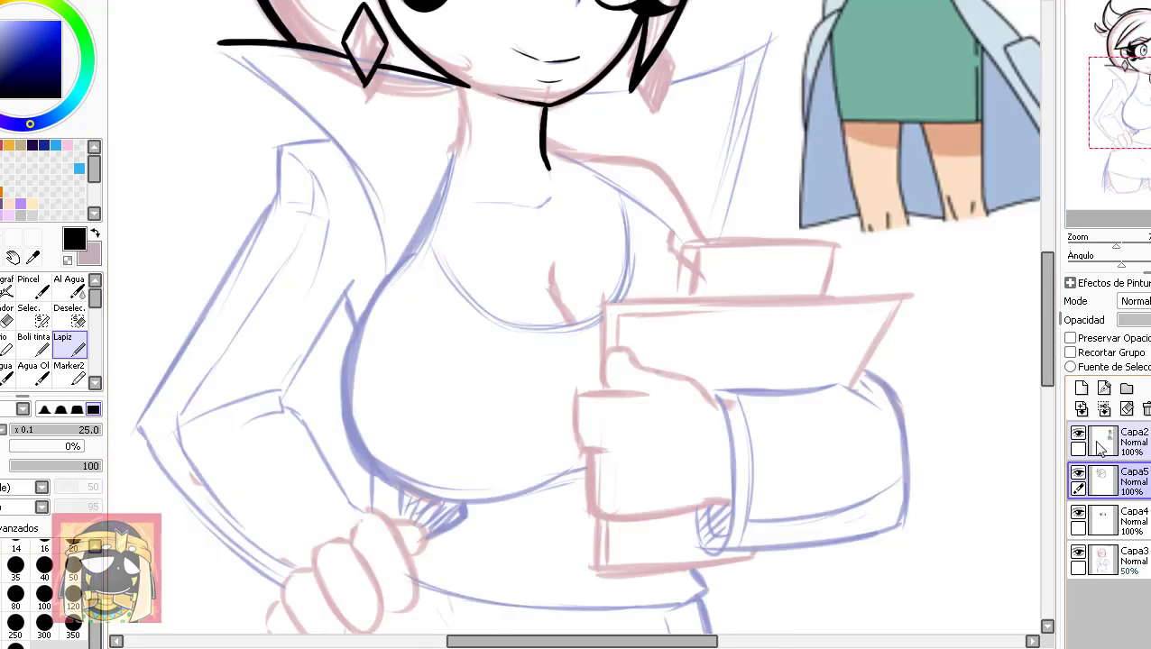
left_click(1082, 388)
scroll(359, 424, "up", 1)
left_click_drag(357, 454, 414, 218)
scroll(432, 135, "up", 1)
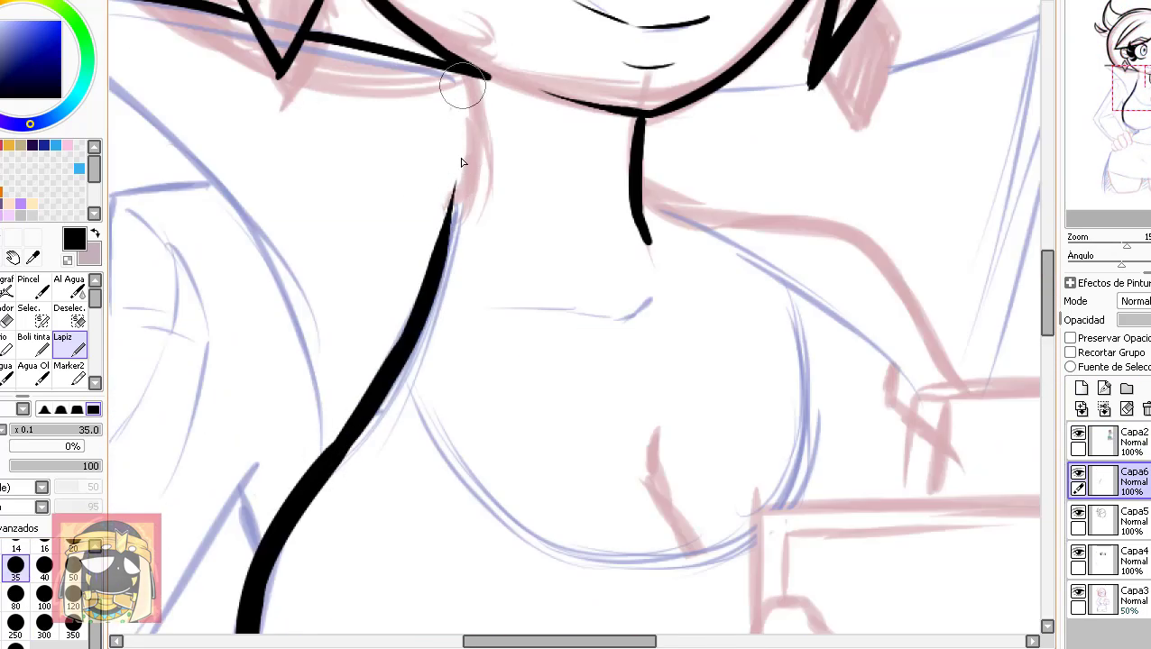
scroll(461, 163, "down", 4)
Step: Ink the rounded lower contour of the chest up to the holding hand with the size 35 pencil
scroll(361, 379, "up", 3)
left_click_drag(403, 430, 267, 297)
scroll(265, 289, "up", 1)
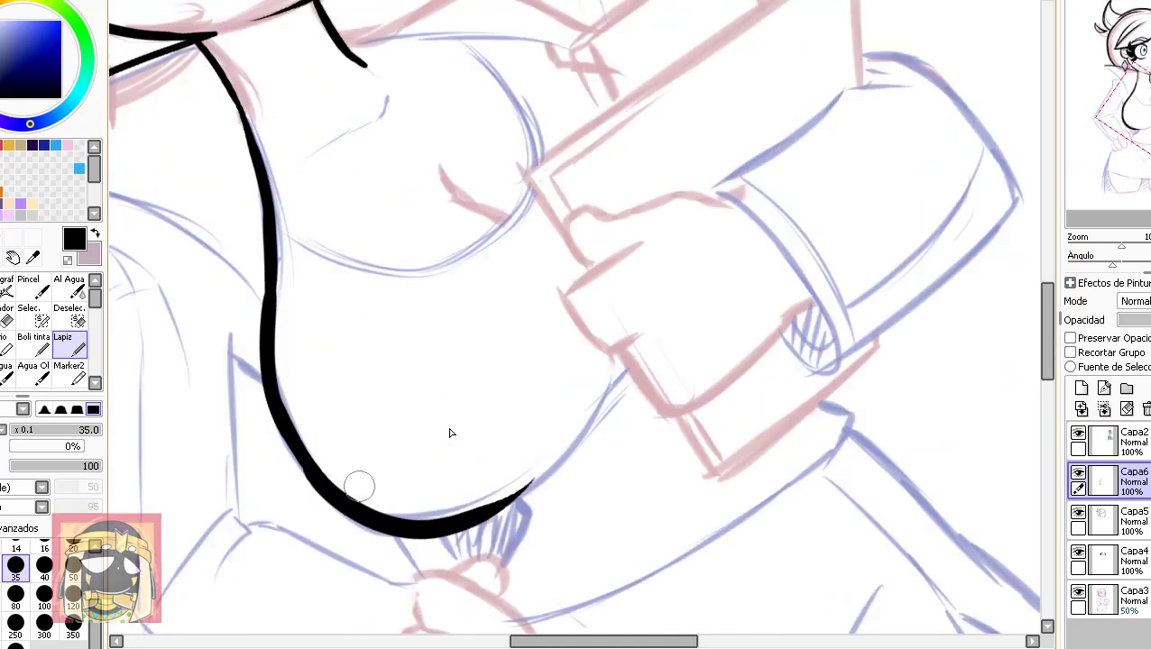
scroll(326, 349, "down", 2)
scroll(500, 433, "up", 3)
left_click_drag(505, 437, 624, 293)
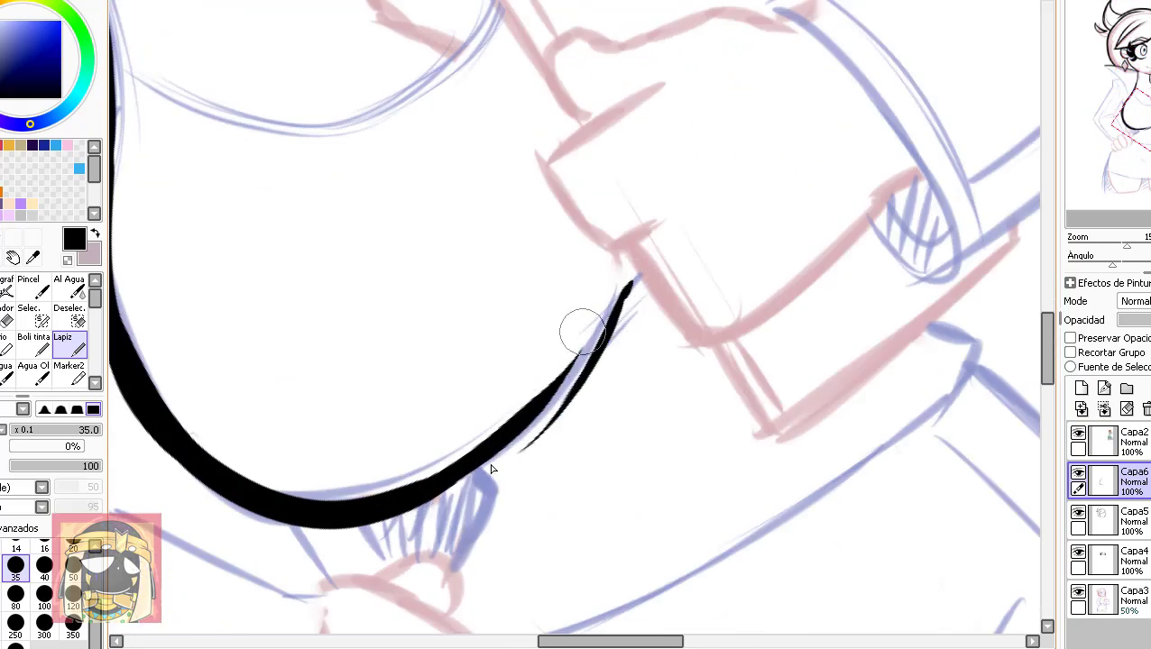
Step: Ink the inner edge of the left coat collar from its tip down to the chest contour
scroll(391, 180, "down", 3)
scroll(391, 179, "up", 2)
left_click_drag(374, 159, 630, 552)
scroll(630, 552, "down", 2)
scroll(560, 236, "right", 3)
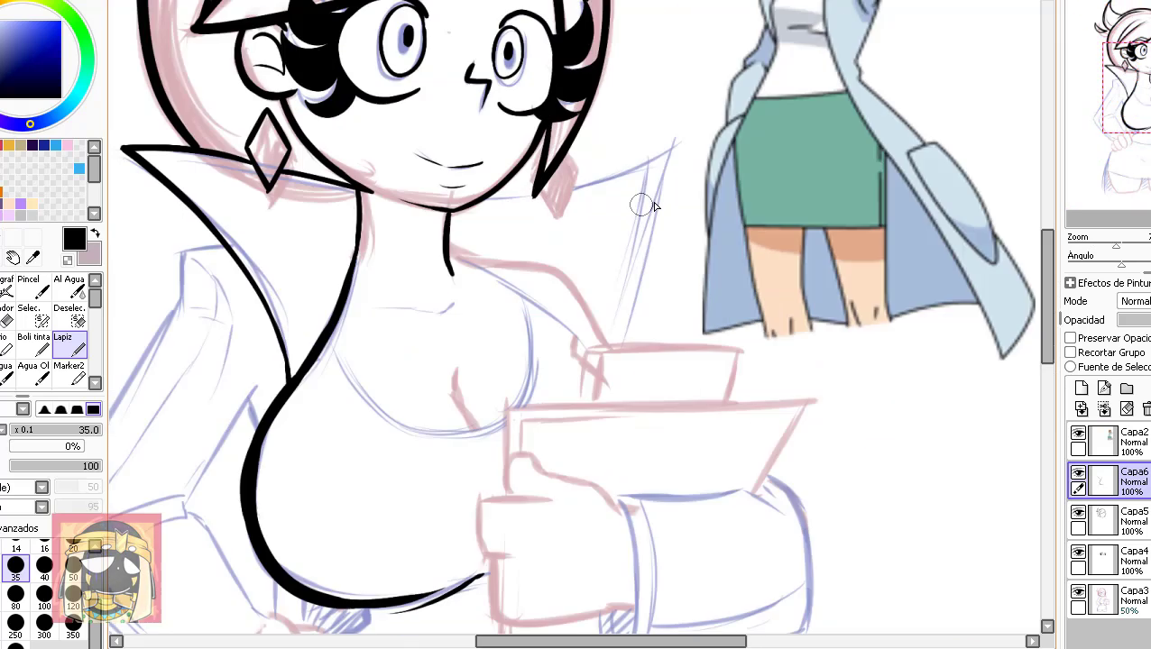
Step: Ink the hand holding the folder, including thumb, fingers and lower edge, with a size 25 pencil
scroll(569, 501, "up", 2)
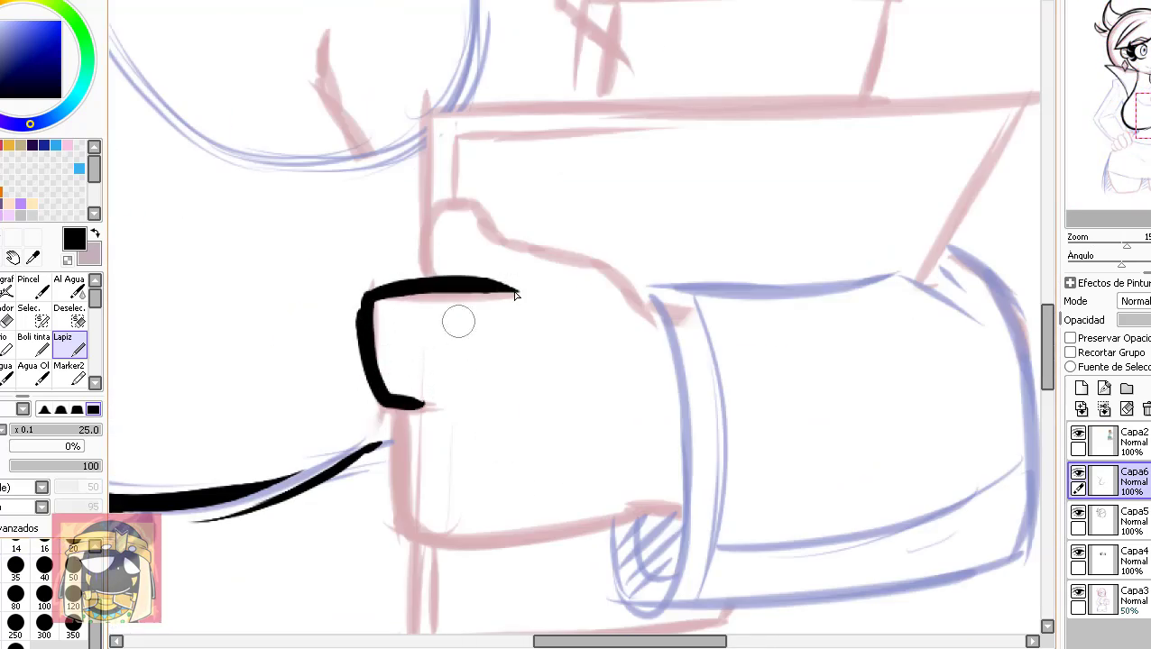
key("Delete")
key("Delete")
key("Delete")
key("Delete")
key("Delete")
key("Delete")
key("Delete")
key("Delete")
left_click_drag(503, 336, 486, 424)
key("End")
key("End")
key("End")
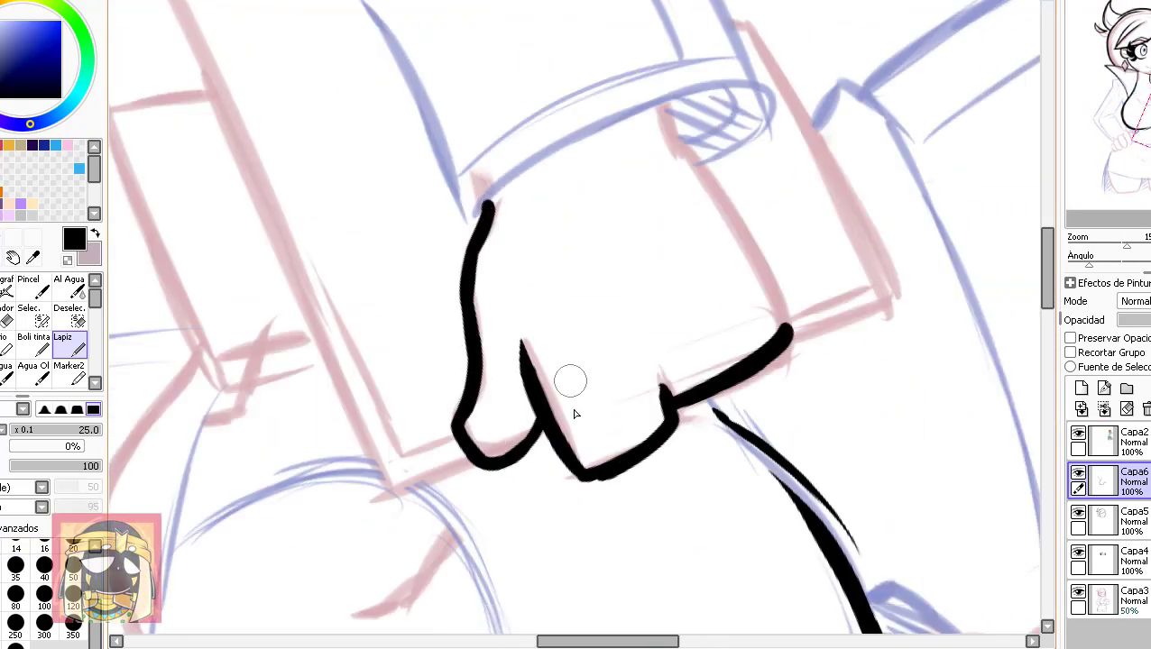
mouse_move(622, 143)
left_mouse_down()
mouse_move(663, 185)
mouse_move(721, 360)
mouse_move(726, 431)
left_mouse_up()
key("End")
scroll(640, 334, "down", 5)
Step: Ink the folder's vertical left edge above and below the hand with the size 25 pencil
scroll(640, 334, "up", 4)
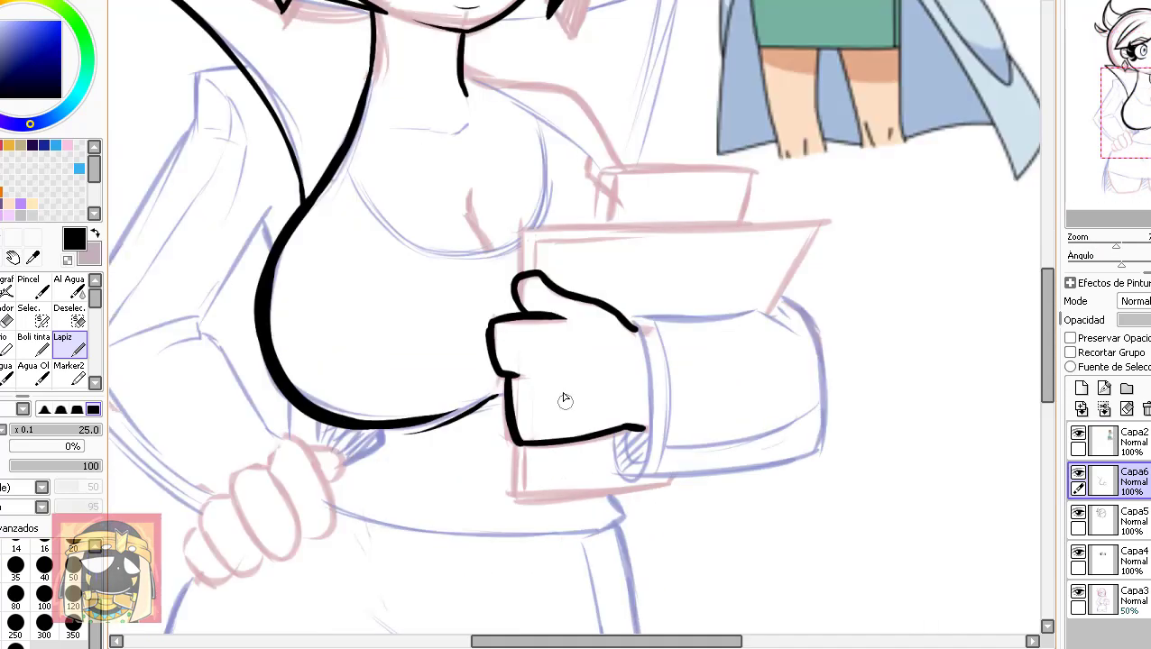
left_click_drag(471, 236, 486, 304)
scroll(474, 284, "down", 3)
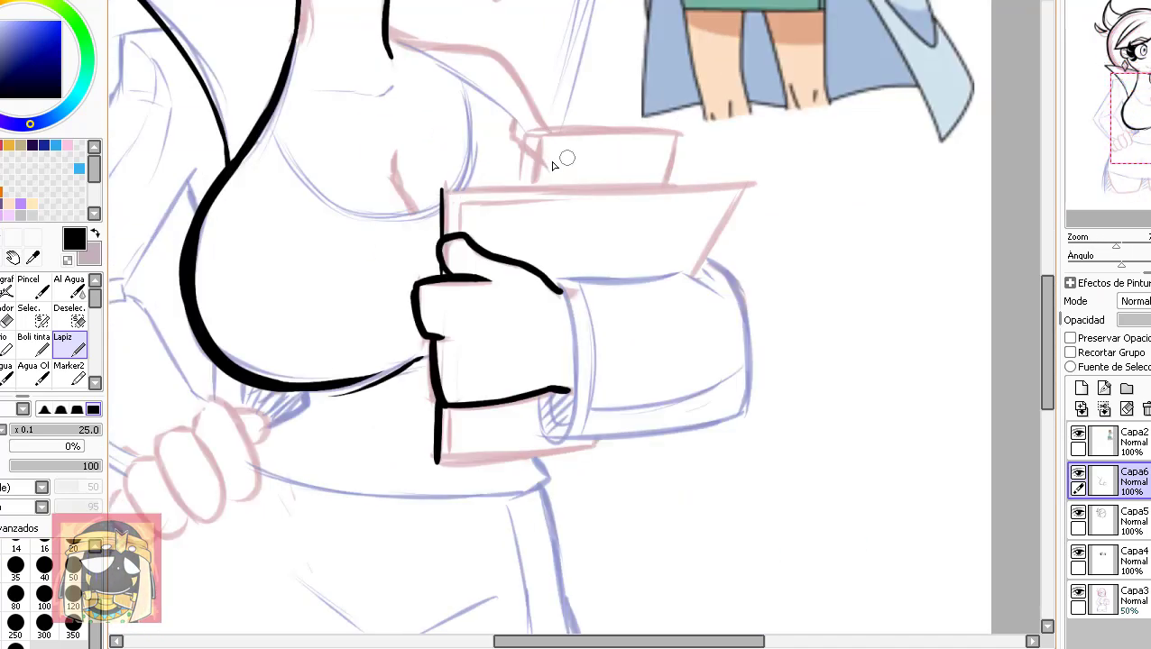
Step: Ink the folder's long top edge as a thick stroke with the size 25 pencil
key("Delete")
key("Delete")
key("Delete")
key("Delete")
key("Delete")
key("Delete")
scroll(474, 284, "up", 1)
left_click_drag(442, 181, 454, 440)
key("End")
key("End")
key("End")
key("End")
key("End")
scroll(507, 126, "down", 1)
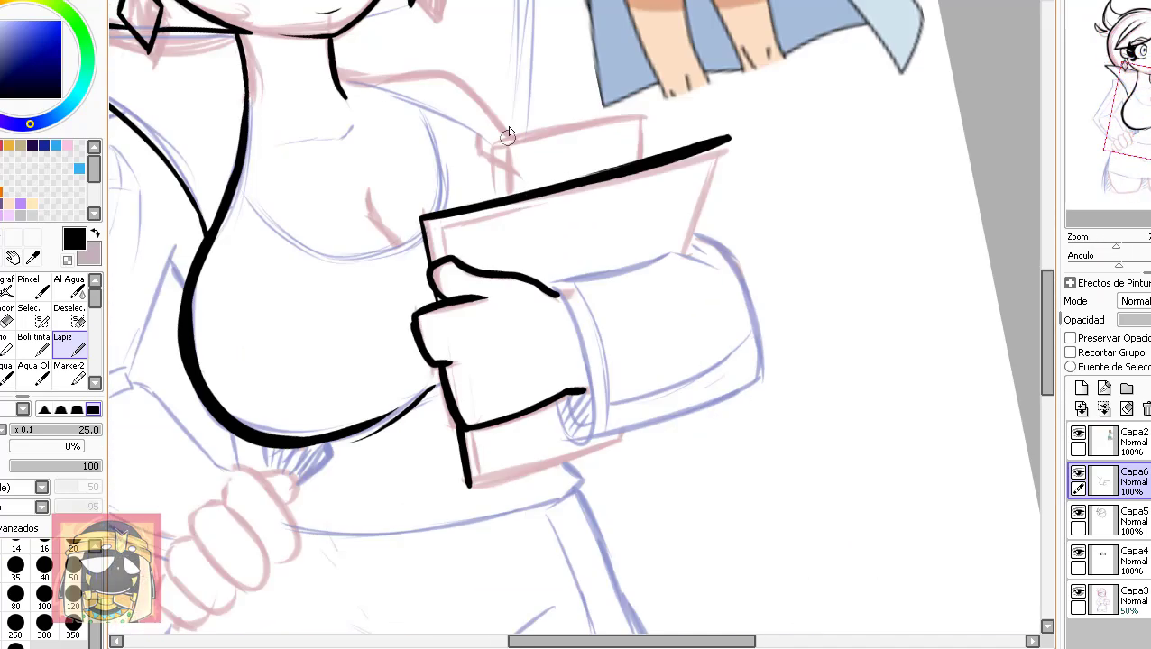
Step: Ink the narrow box shape rising behind the folder's top edge, with its left side strip
scroll(494, 166, "up", 2)
mouse_move(494, 170)
left_mouse_down()
mouse_move(494, 278)
mouse_move(478, 285)
left_mouse_up()
scroll(505, 225, "down", 1)
scroll(577, 143, "up", 1)
mouse_move(353, 236)
left_mouse_down()
mouse_move(628, 193)
mouse_move(642, 263)
left_mouse_up()
scroll(642, 263, "up", 1)
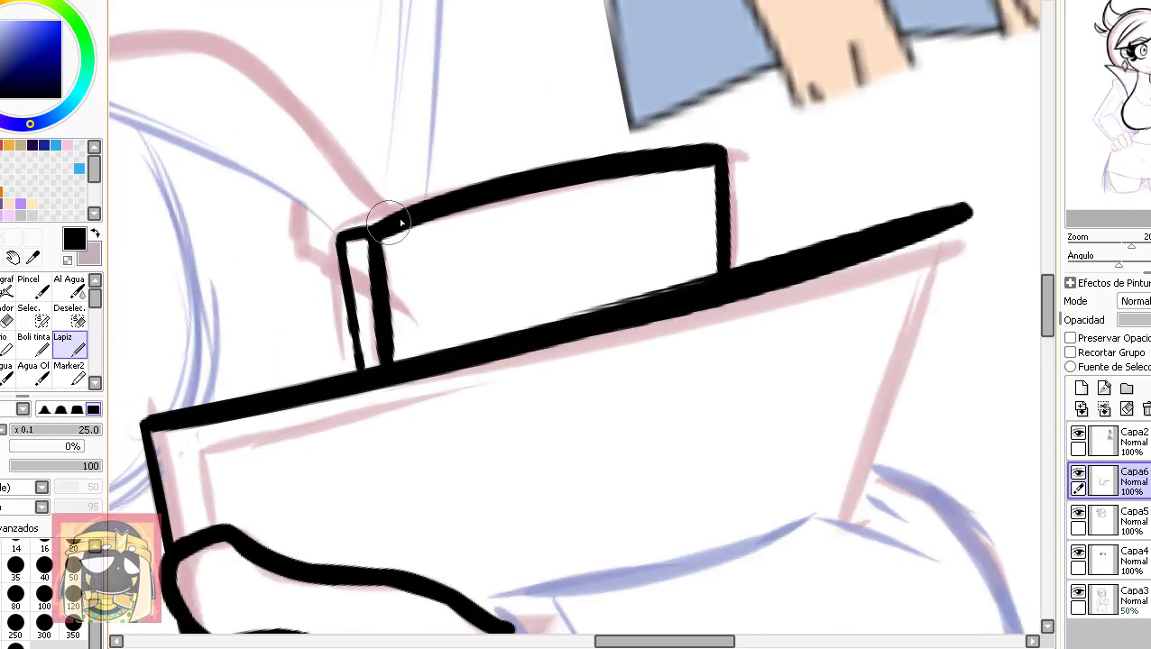
key("End")
key("End")
scroll(541, 270, "down", 2)
Step: Ink the line sloping from the base of the neck to the corner of the box behind the folder
scroll(475, 200, "up", 1)
scroll(523, 319, "up", 1)
left_click_drag(588, 344, 314, 173)
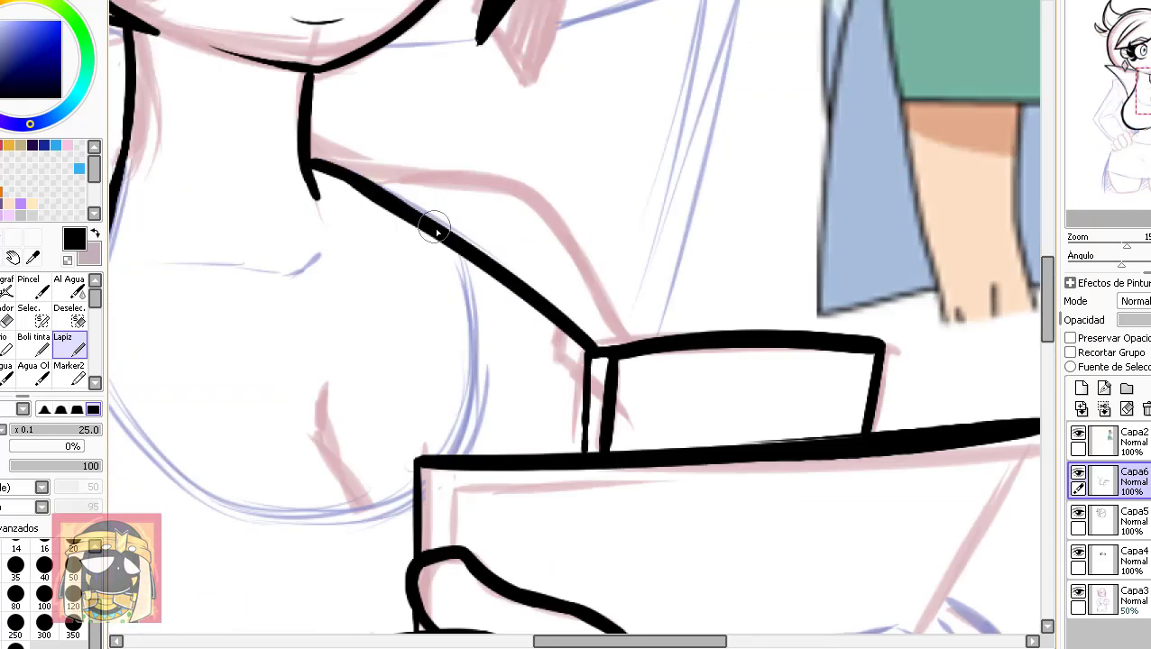
Step: Ink the right diamond-shaped earring beside the pointed lock with the size 25 pencil
scroll(479, 186, "up", 4)
left_click_drag(516, 329, 561, 218)
scroll(526, 211, "down", 1)
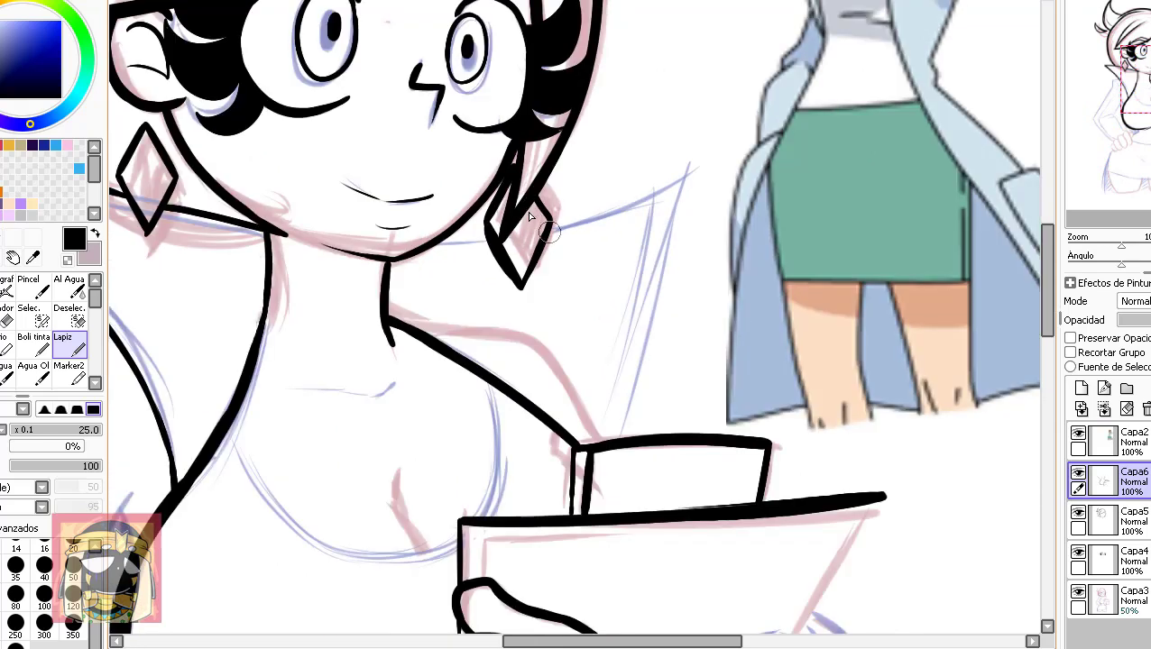
Step: Ink the outer edge of the right coat collar from its tip down to the box behind the folder
scroll(589, 221, "up", 1)
left_click_drag(719, 159, 631, 467)
scroll(631, 467, "down", 1)
Step: Ink the short cleavage line above the neckline with the size 25 pencil, undoing the first attempt and redrawing it
scroll(518, 365, "up", 1)
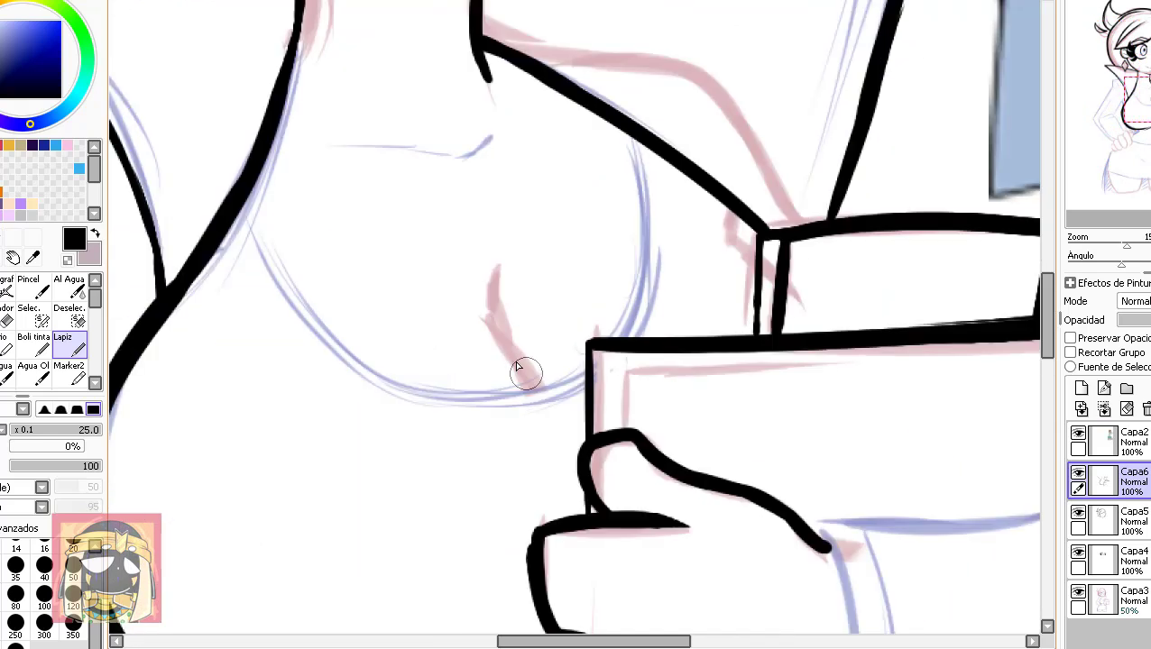
scroll(500, 334, "down", 1)
key("ctrl+z")
scroll(545, 327, "up", 1)
left_click_drag(501, 355, 463, 304)
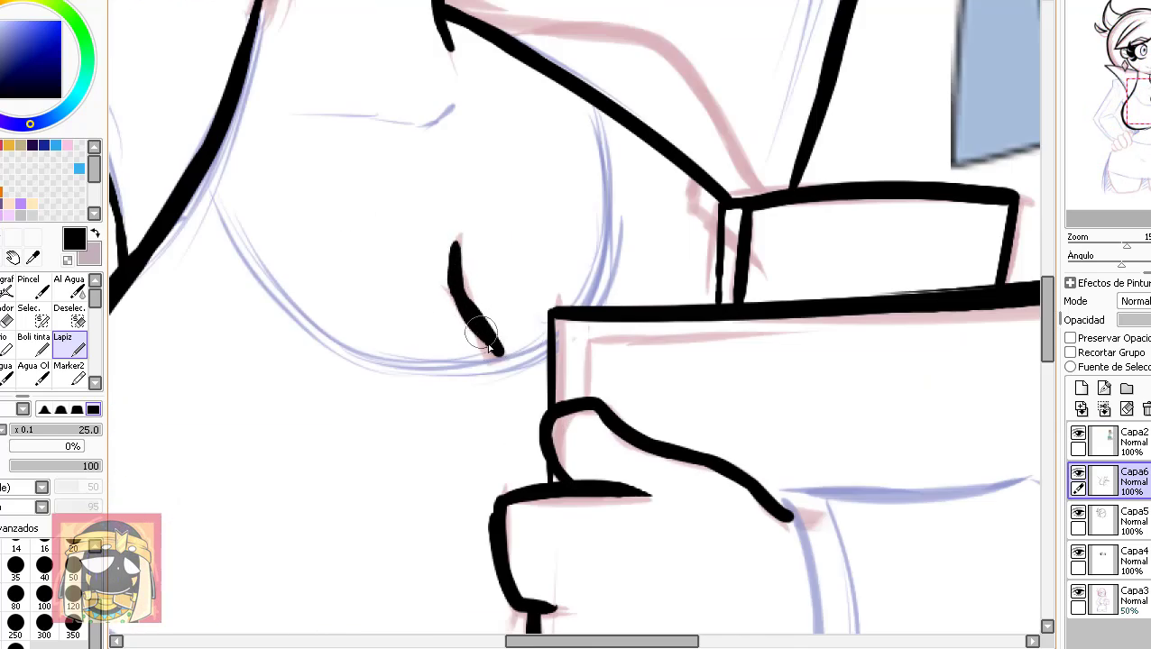
Step: Ink the cuff and the upper and lower sleeve edges of the arm holding the folder, plus the folder's slanted side edge
scroll(489, 346, "down", 1)
scroll(580, 260, "up", 1)
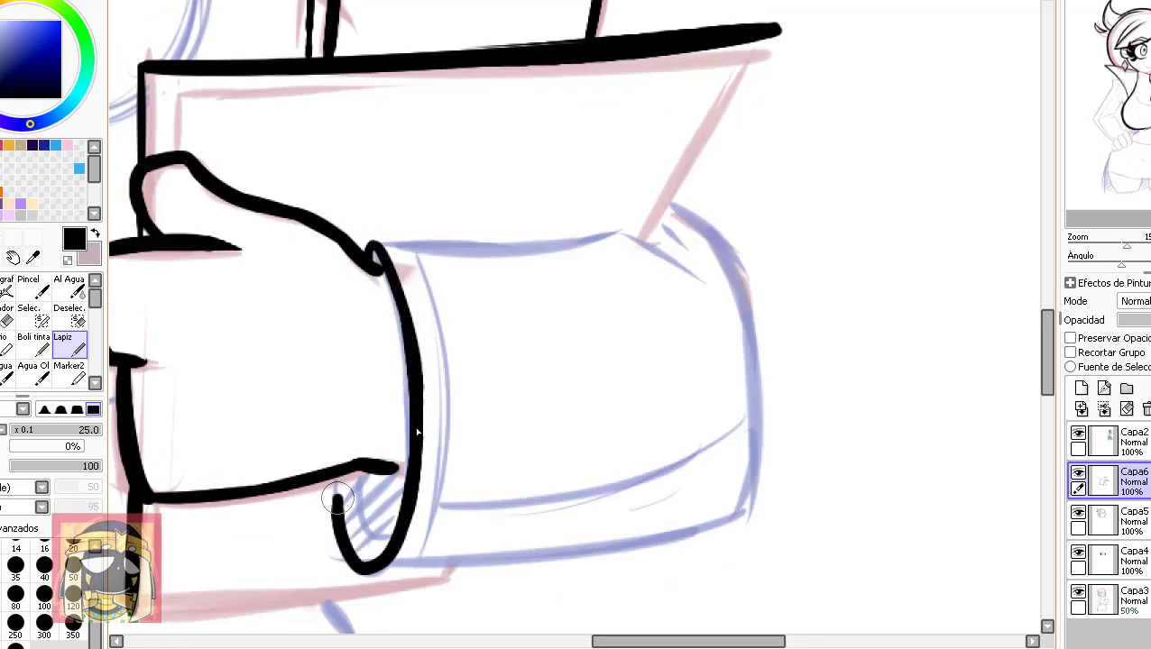
mouse_move(372, 247)
left_mouse_down()
mouse_move(638, 225)
mouse_move(664, 213)
mouse_move(743, 87)
left_mouse_up()
scroll(688, 162, "down", 1)
left_click_drag(471, 428, 732, 380)
scroll(731, 380, "up", 2)
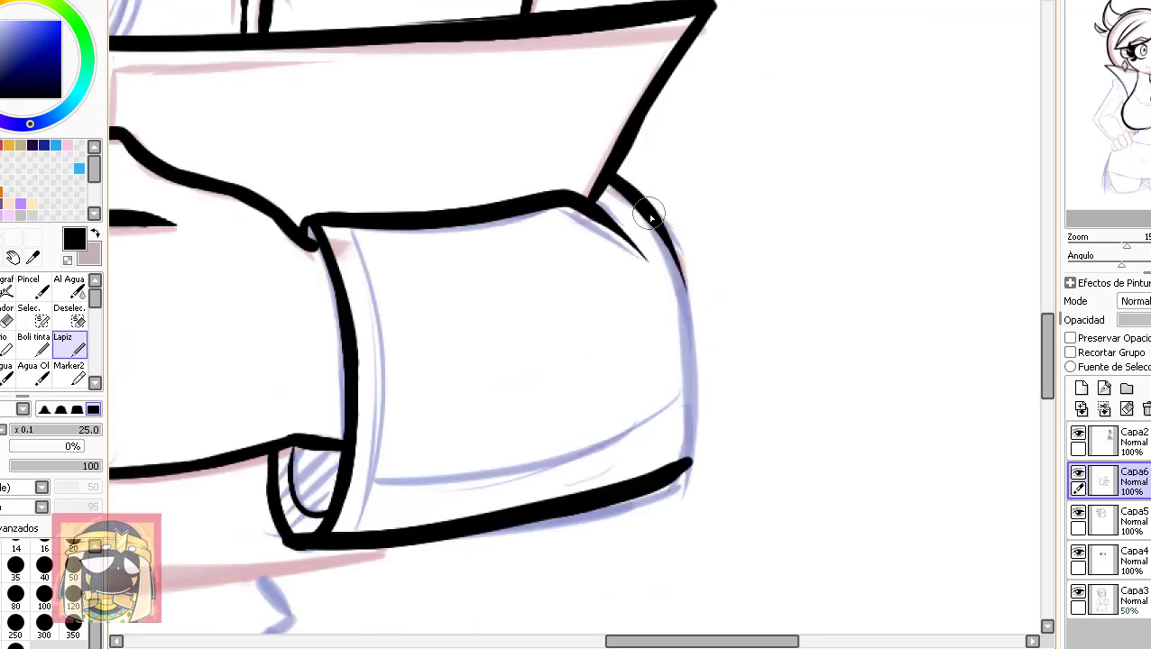
Step: Ink the elbow edge of the folder-holding arm, the inner cuff seam and the curved crease along the sleeve's underside
scroll(465, 309, "down", 1)
scroll(464, 308, "up", 1)
left_click_drag(449, 171, 442, 482)
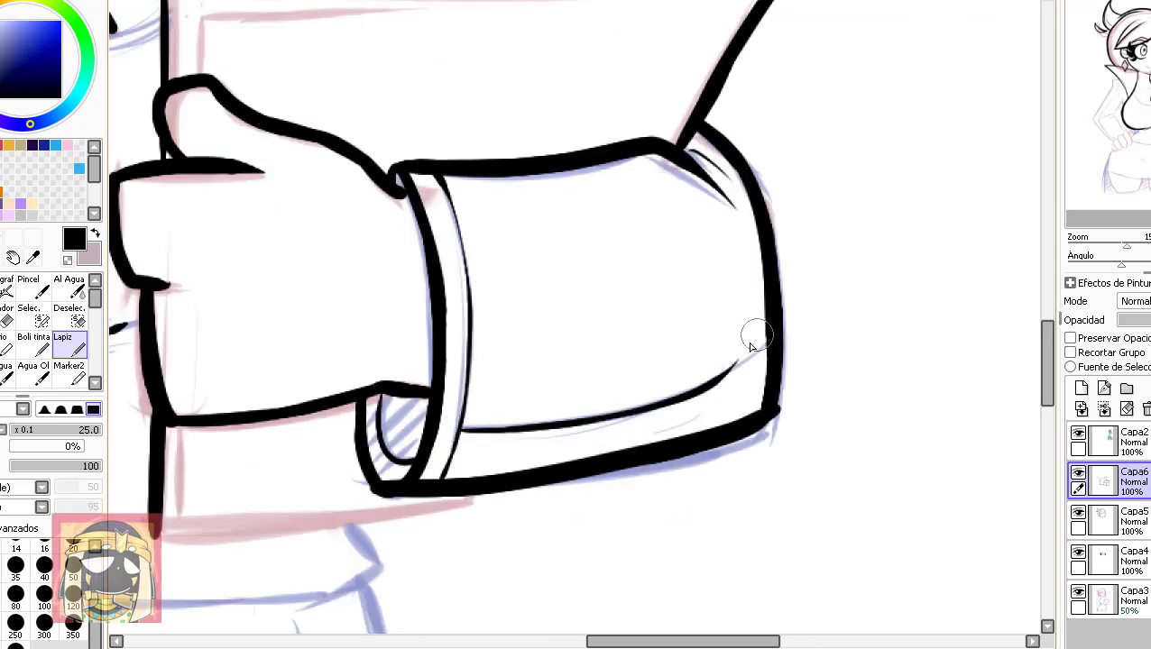
scroll(749, 346, "down", 3)
scroll(551, 410, "up", 1)
scroll(551, 410, "down", 1)
scroll(508, 223, "up", 1)
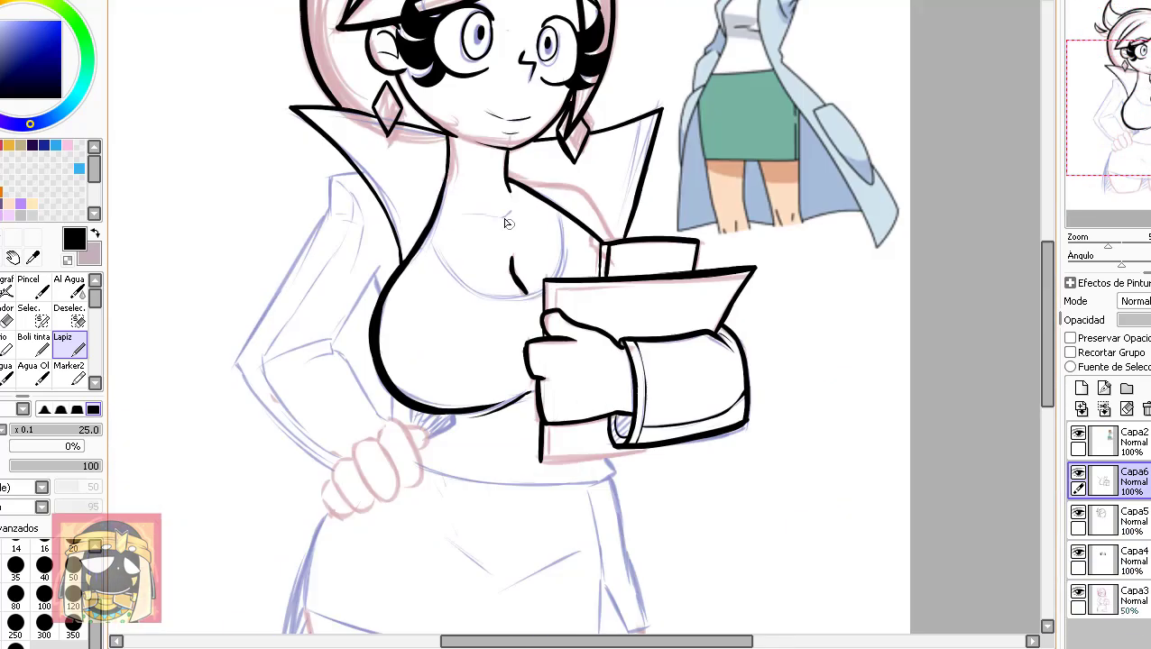
Step: Ink the curved neckline of the top and the thin collarbone lines above it
scroll(508, 223, "up", 2)
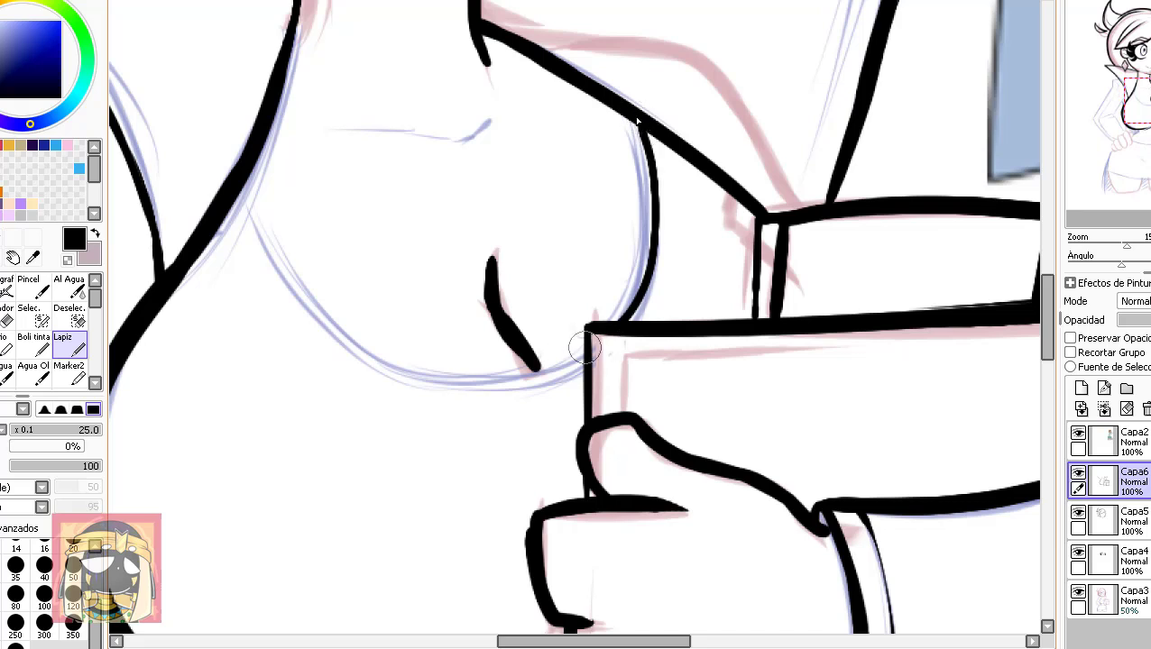
left_click_drag(584, 347, 252, 221)
scroll(472, 214, "down", 2)
scroll(499, 203, "down", 2)
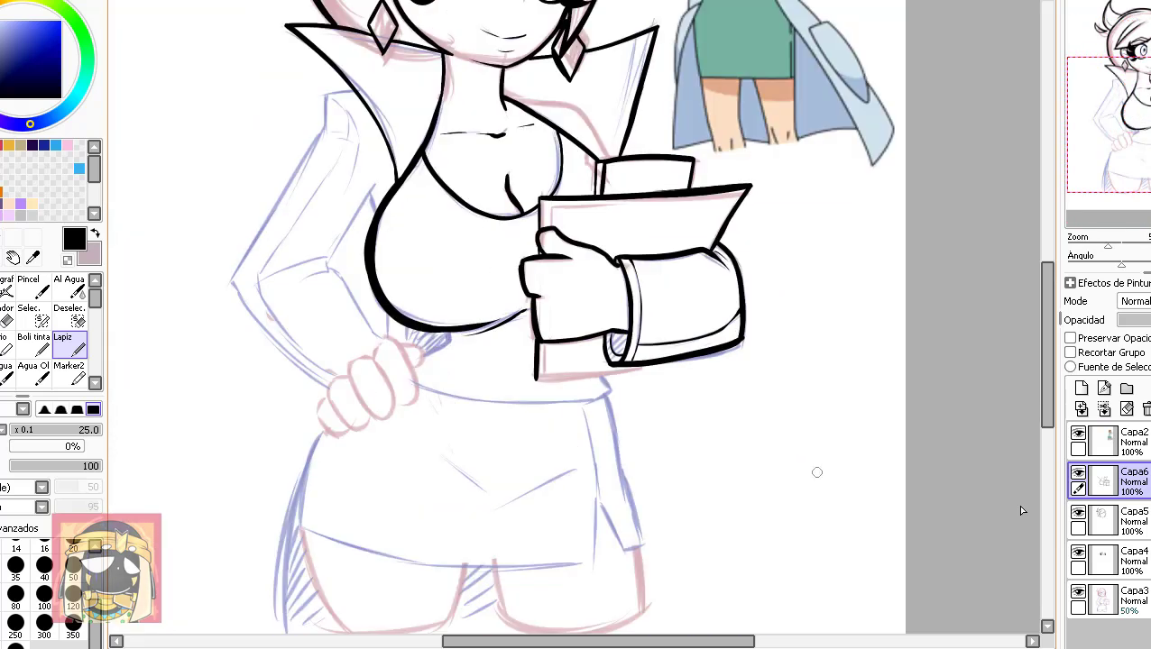
Step: Merge layer Capa6 down into Capa5 and erase the hair line crossing the inside of the right eyebrow with the size 16 eraser
left_click(1104, 409)
scroll(631, 225, "up", 2)
key("e")
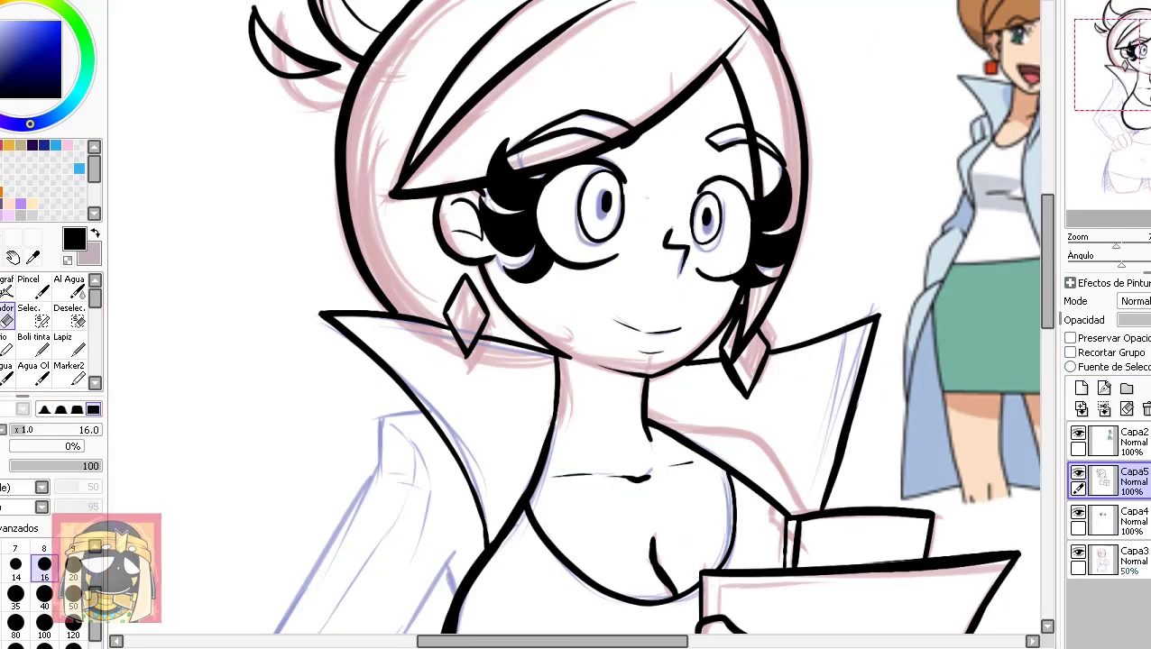
scroll(547, 116, "up", 3)
scroll(487, 187, "down", 4)
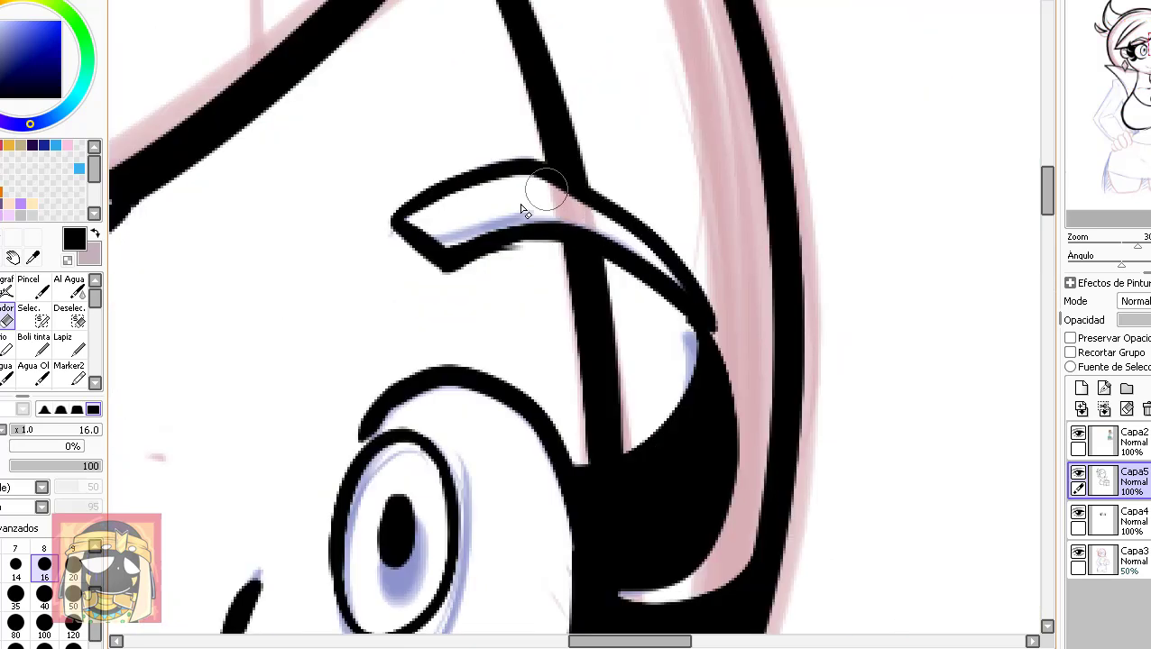
scroll(721, 505, "up", 2)
Step: Ink the fingers and thumb of the fist resting on the hip with the size 30 pencil
key("n")
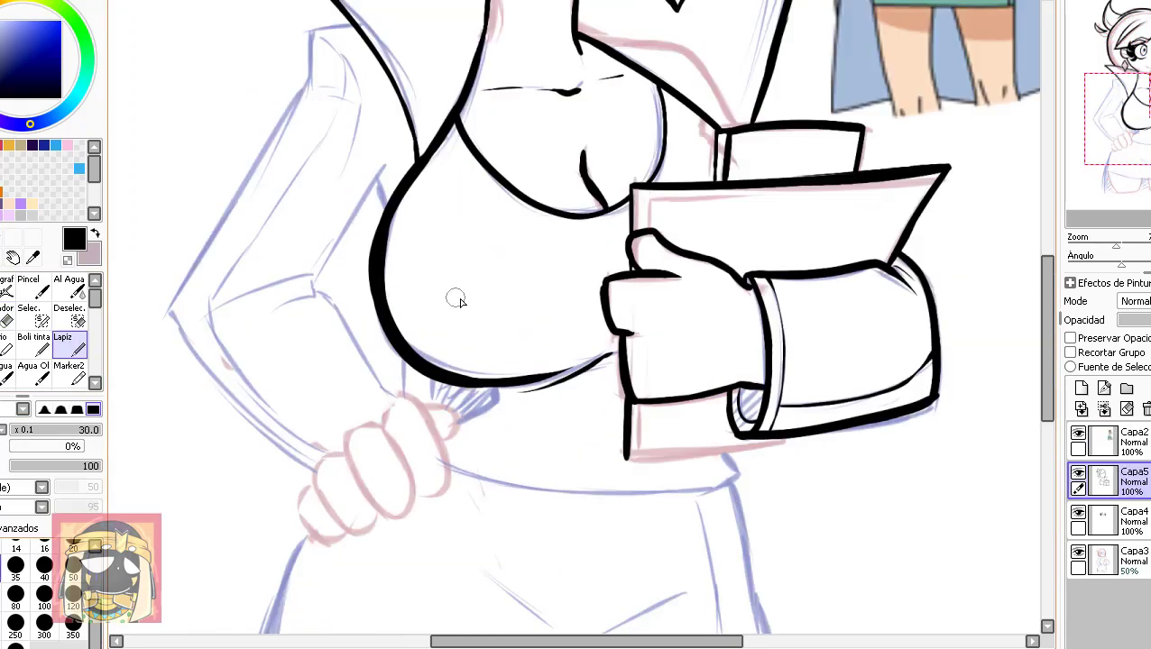
scroll(447, 298, "up", 3)
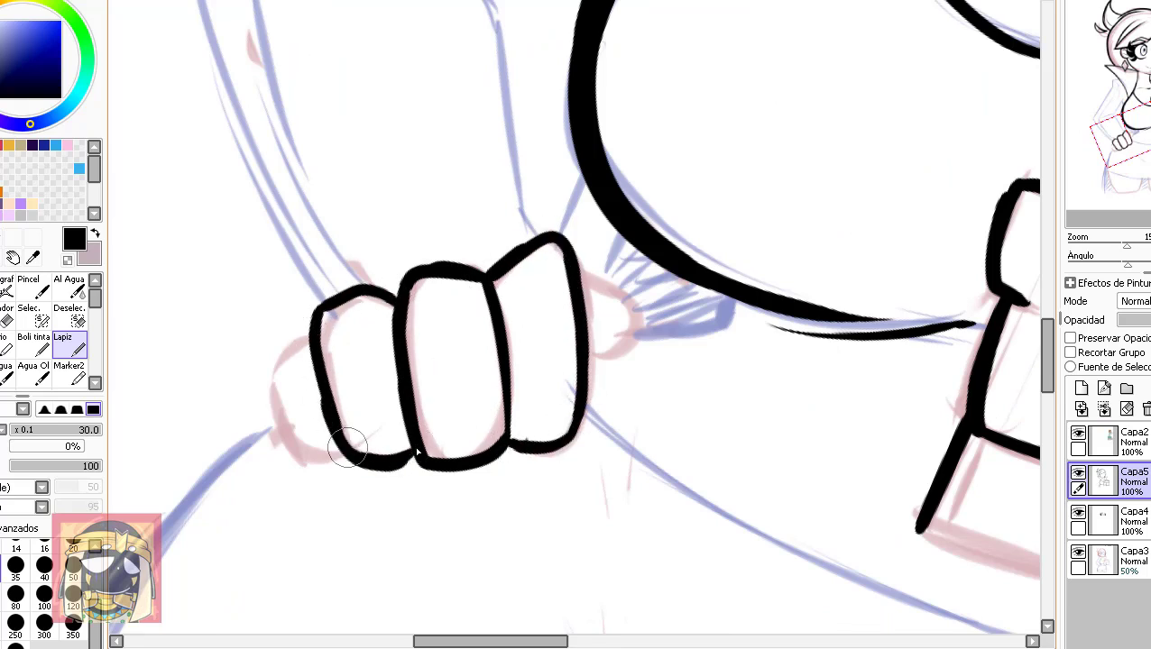
scroll(632, 280, "down", 2)
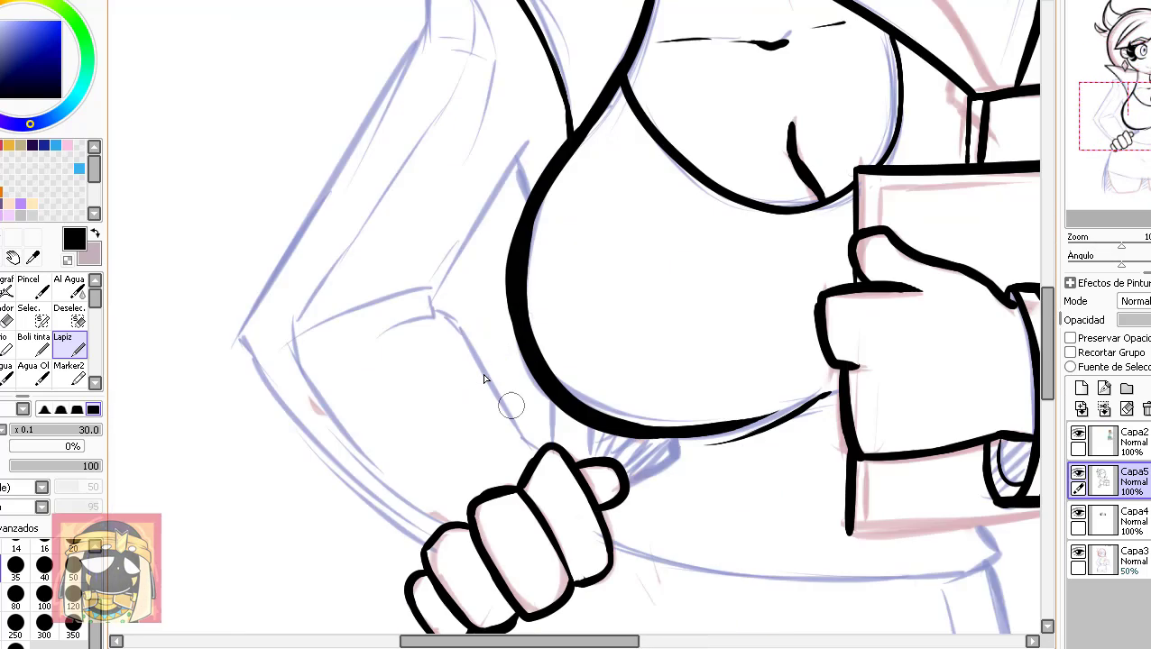
Step: Ink the bent arm's sleeve from the shoulder to the fist, including its inner edge and the folds at the elbow
scroll(453, 261, "down", 3)
scroll(478, 95, "up", 2)
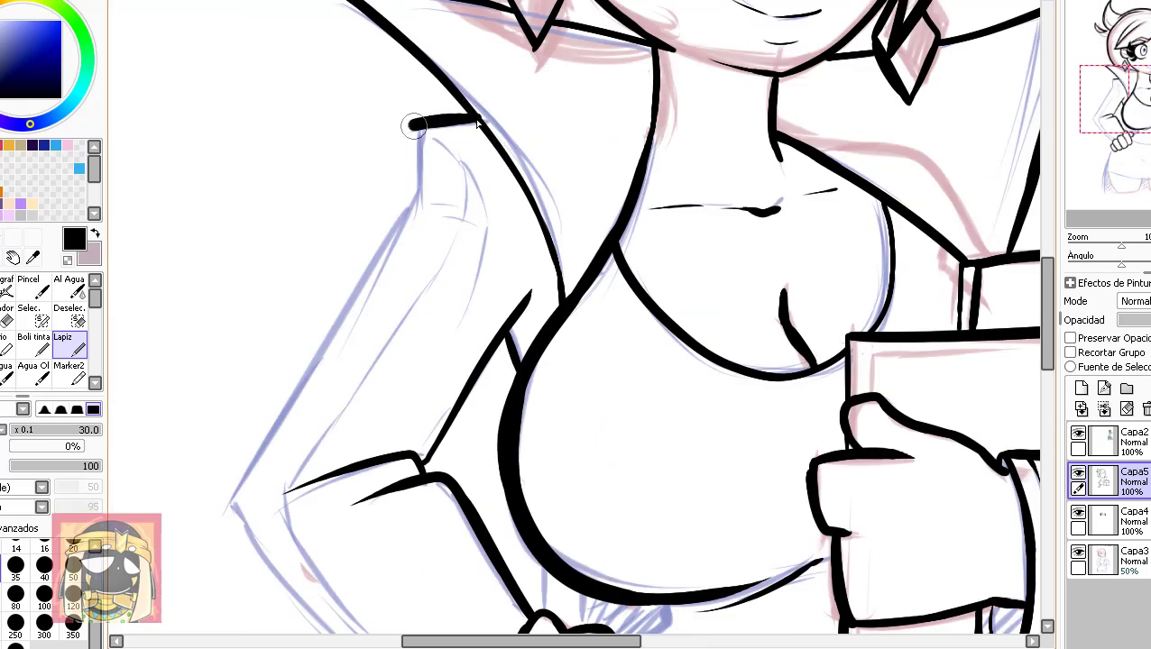
scroll(478, 95, "up", 2)
mouse_move(541, 176)
left_mouse_down()
mouse_move(442, 204)
mouse_move(460, 266)
left_mouse_up()
scroll(460, 266, "down", 2)
scroll(460, 266, "up", 2)
left_click_drag(503, 155, 401, 314)
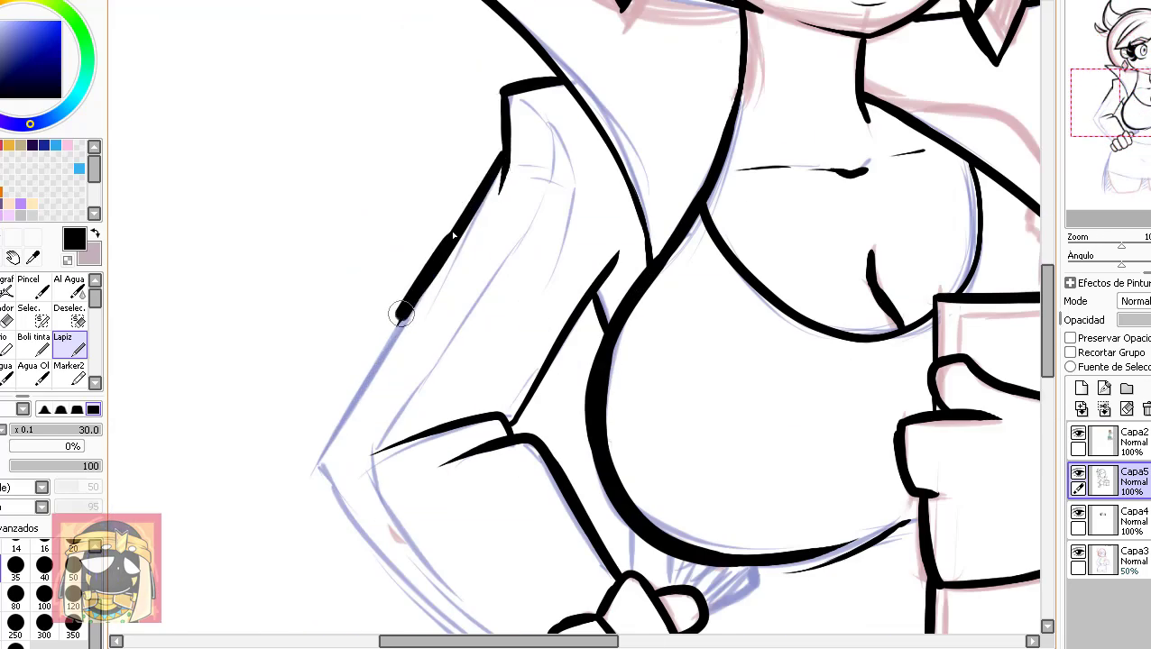
scroll(341, 458, "up", 2)
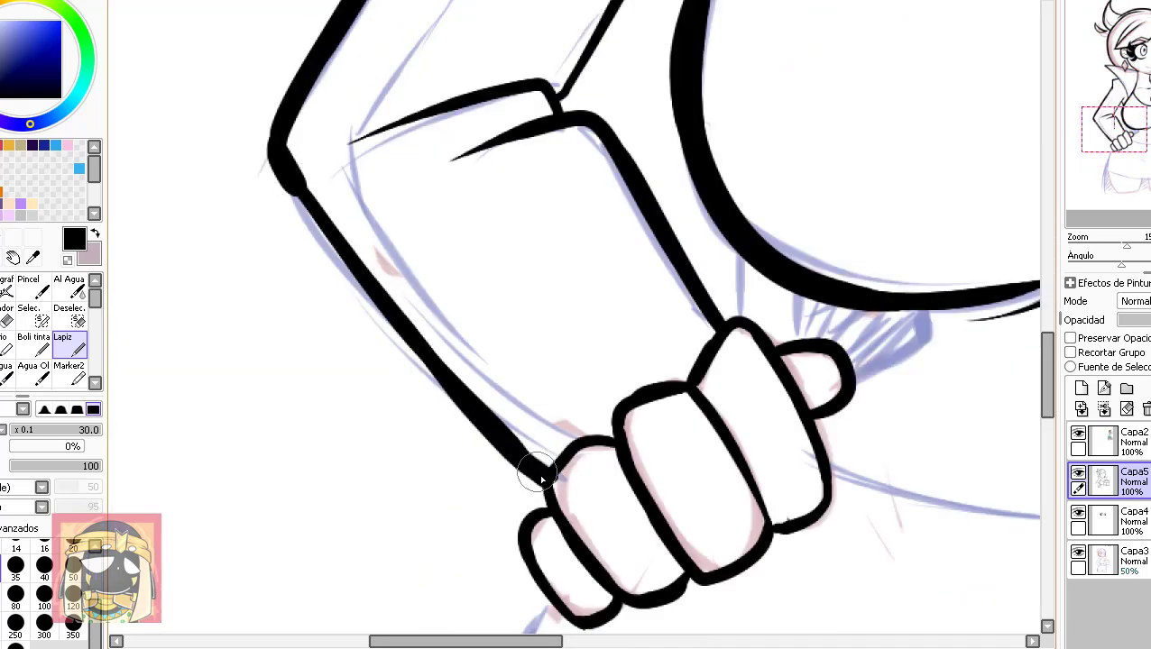
Step: Erase the excess ink where the forearm line meets the fist with the size 16 eraser
scroll(375, 378, "down", 2)
key("bracketleft")
key("bracketleft")
key("bracketleft")
key("bracketleft")
scroll(496, 303, "up", 3)
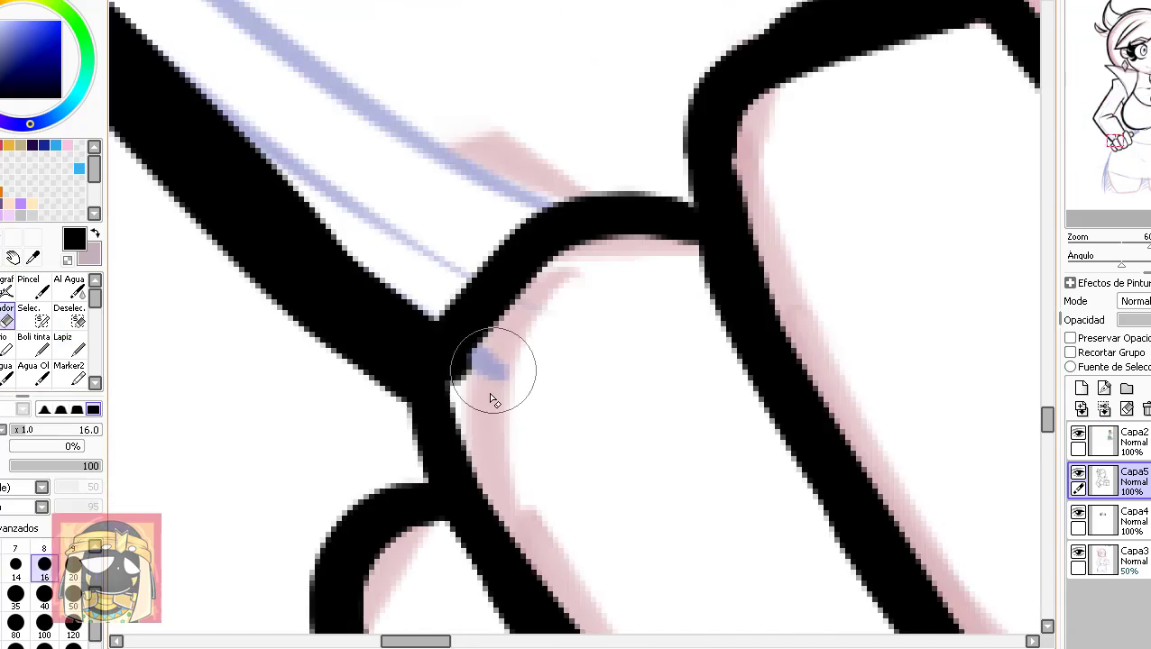
scroll(470, 346, "down", 3)
Step: Ink the thin creases inside the bent arm's sleeve at the shoulder with the size 20 pencil
key("bracketright")
key("bracketright")
scroll(456, 106, "up", 1)
scroll(455, 105, "up", 1)
scroll(419, 232, "down", 1)
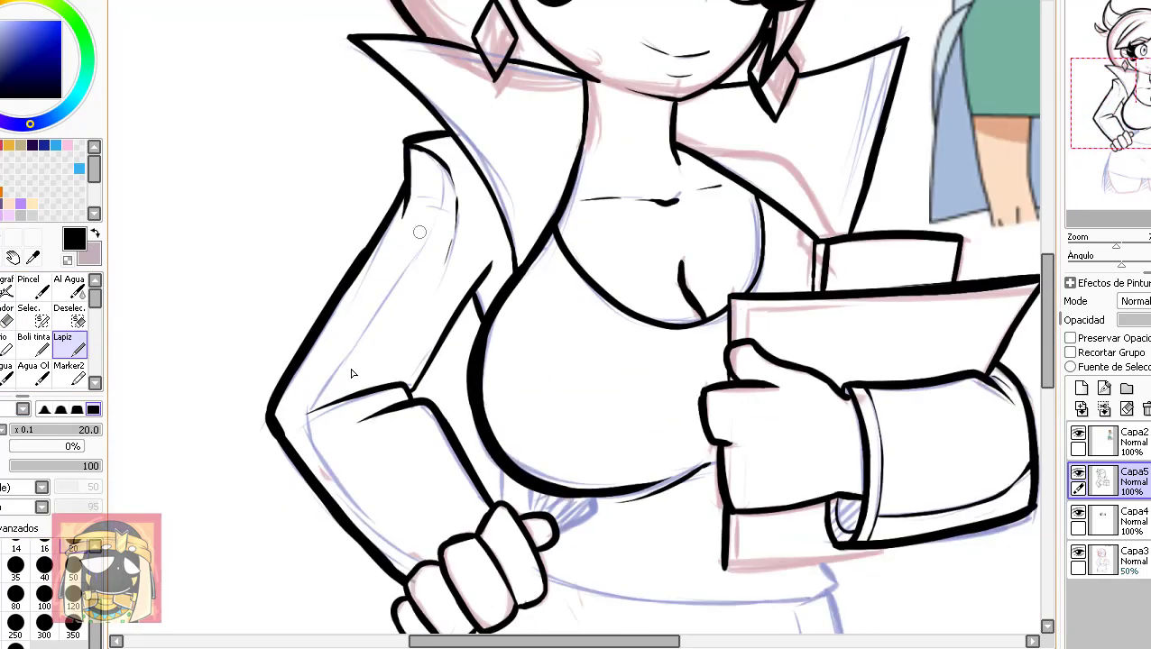
scroll(406, 555, "down", 2)
scroll(463, 192, "up", 2)
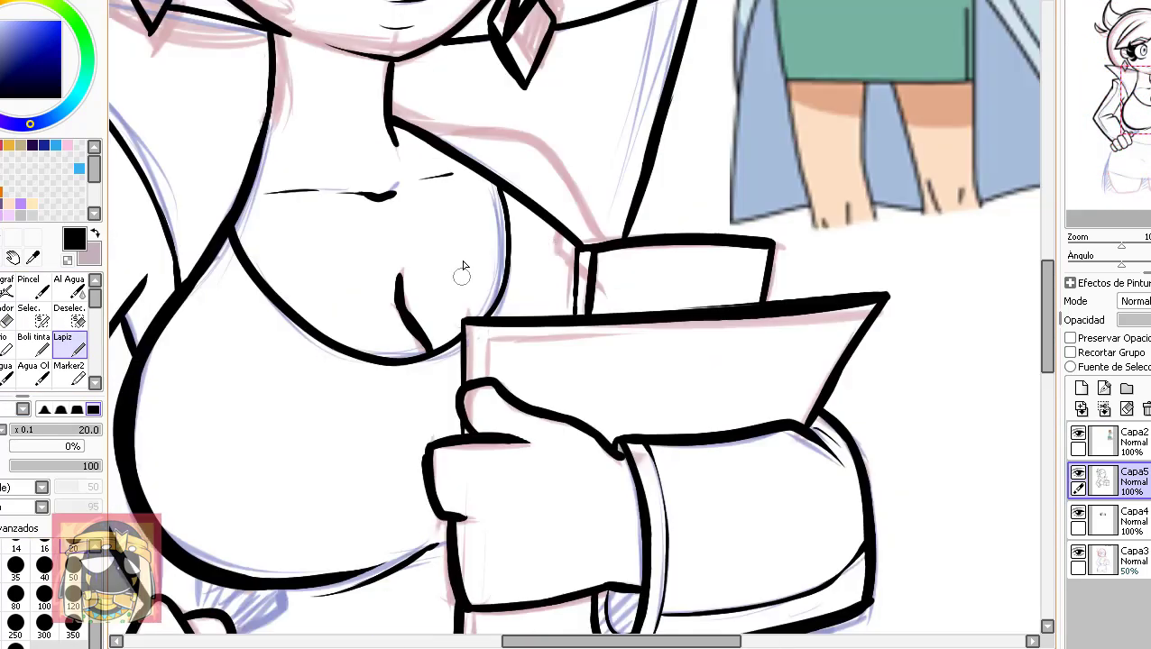
scroll(463, 192, "down", 1)
scroll(395, 331, "up", 1)
Step: Outline and hatch the small piece of coat under the bust beside the thumb with the size 30 pencil
key("bracketright")
key("bracketright")
scroll(424, 309, "up", 1)
left_click_drag(417, 302, 376, 342)
scroll(415, 316, "down", 2)
scroll(415, 315, "up", 2)
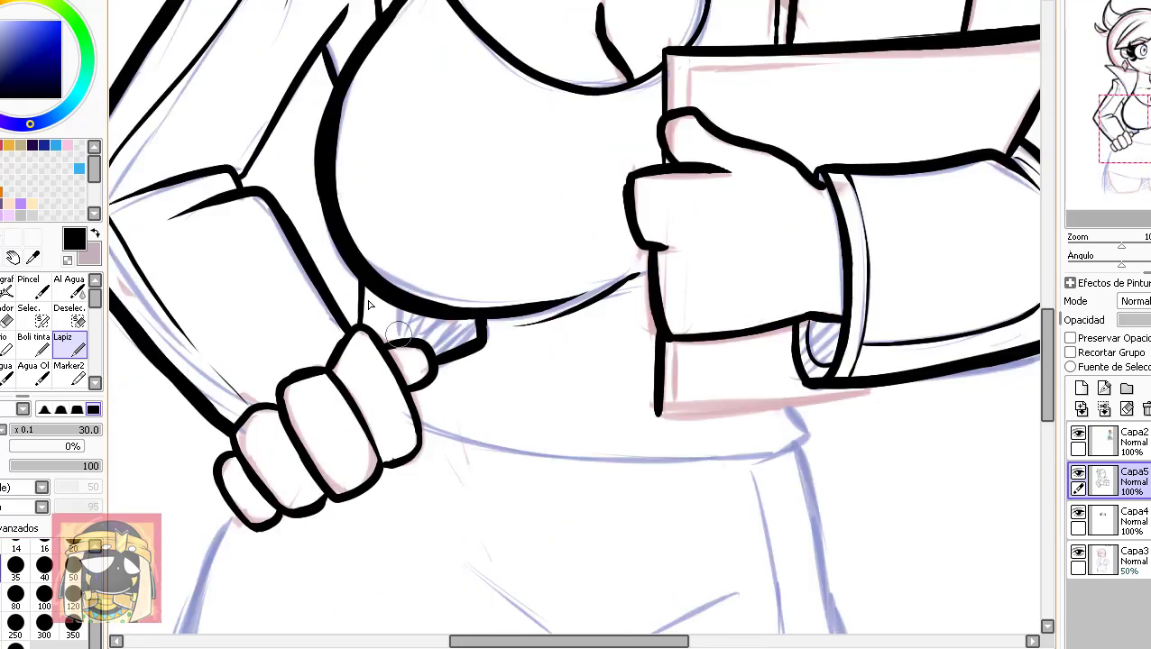
scroll(413, 316, "up", 1)
scroll(442, 363, "down", 1)
scroll(597, 306, "right", 2)
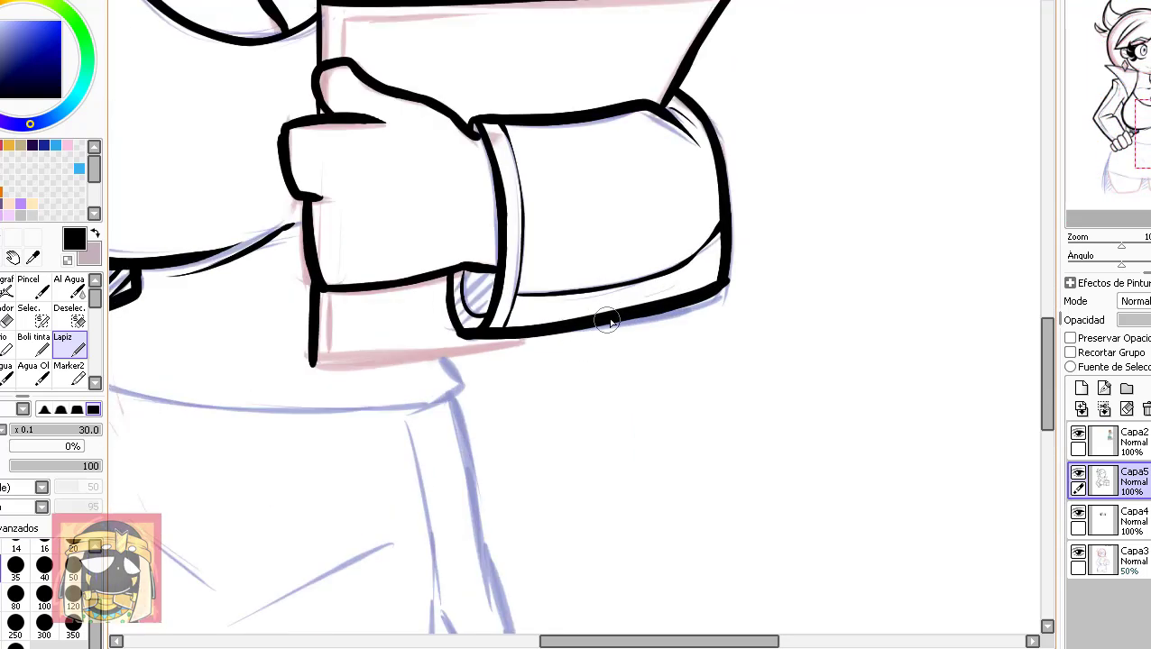
Step: Ink the folder's lower edge below the hand and sleeve and the thin vertical line inside its left border
left_click_drag(606, 319, 606, 336)
key("Delete")
key("Delete")
scroll(410, 488, "down", 1)
scroll(442, 257, "up", 1)
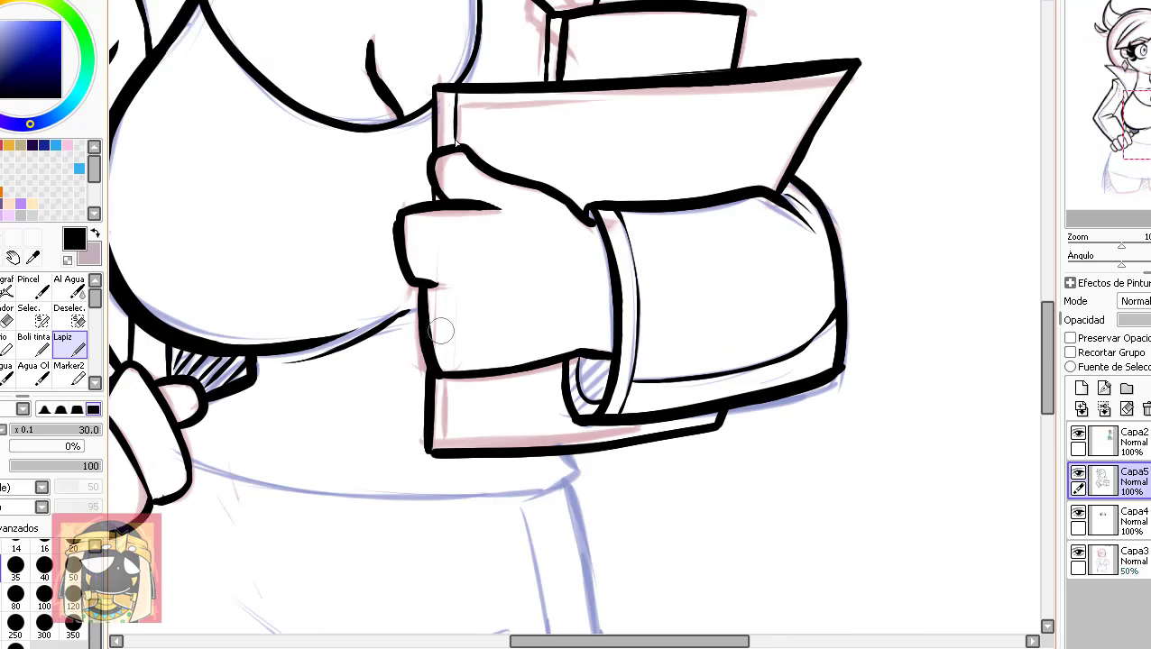
scroll(570, 249, "down", 4)
scroll(606, 151, "up", 3)
scroll(599, 188, "down", 3)
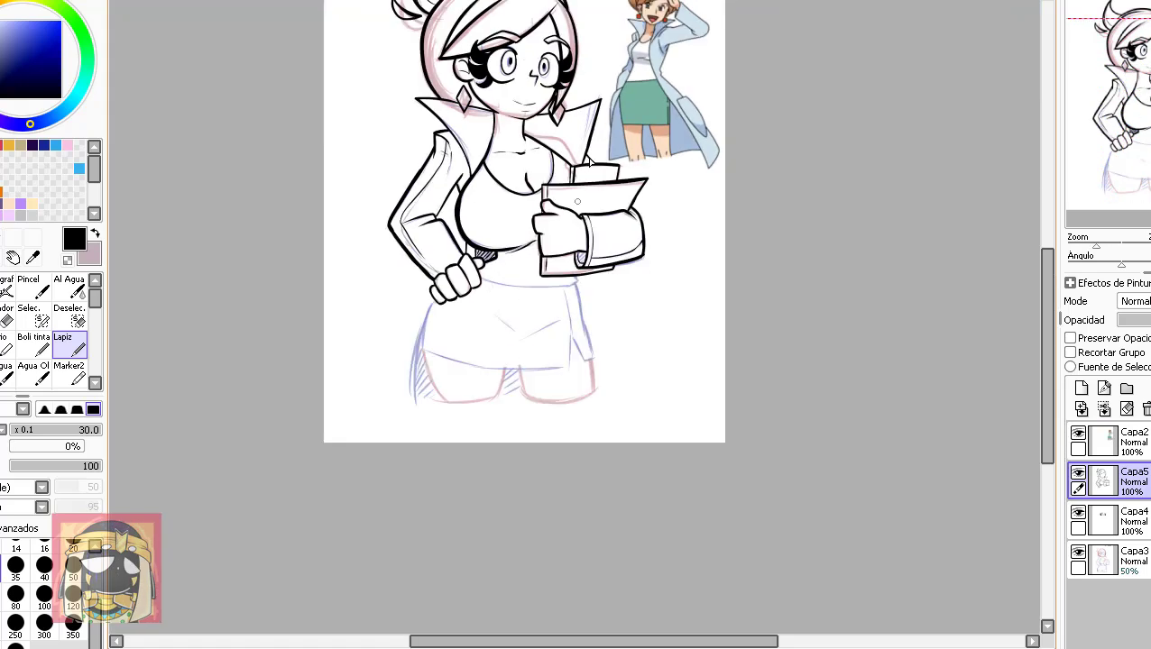
Step: Ink the waist hem above the skirt from the folder side to the fist and the short creases on the belly
scroll(598, 225, "up", 2)
scroll(631, 298, "up", 1)
key("Delete")
key("Delete")
scroll(478, 310, "down", 2)
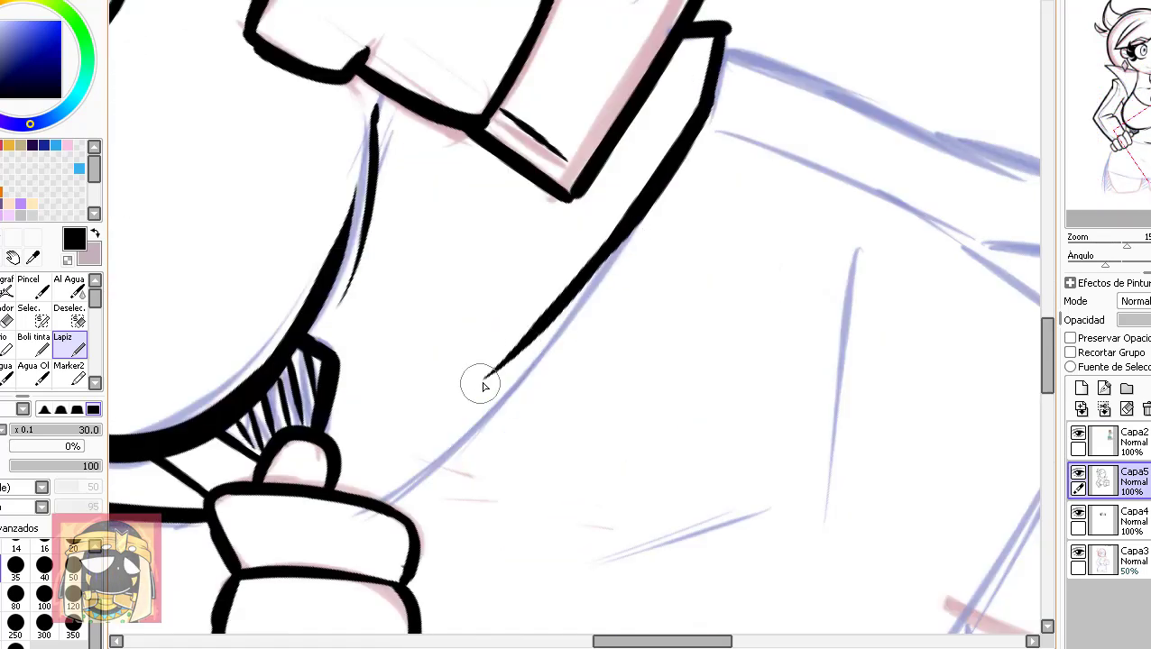
scroll(385, 514, "down", 3)
scroll(517, 379, "up", 4)
scroll(518, 378, "down", 2)
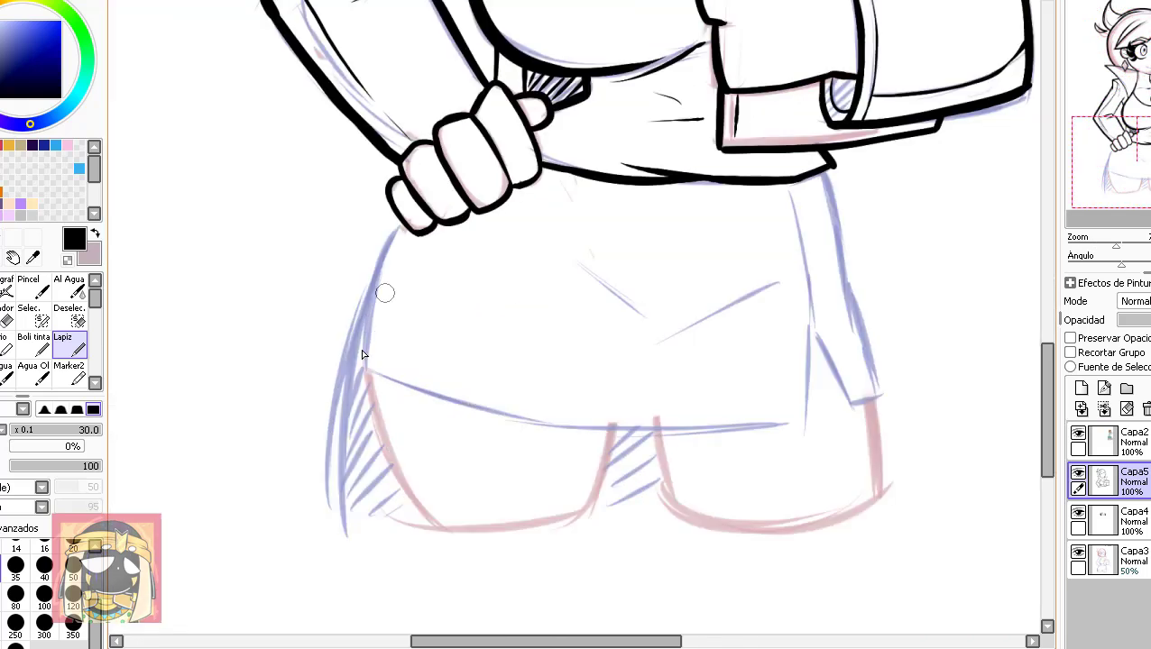
Step: Ink the skirt's left hip edge below the fist and the hanging coat strip beside the right hip
scroll(361, 349, "up", 2)
left_click_drag(403, 212, 350, 397)
scroll(403, 199, "down", 2)
scroll(636, 162, "up", 2)
left_click_drag(636, 161, 669, 315)
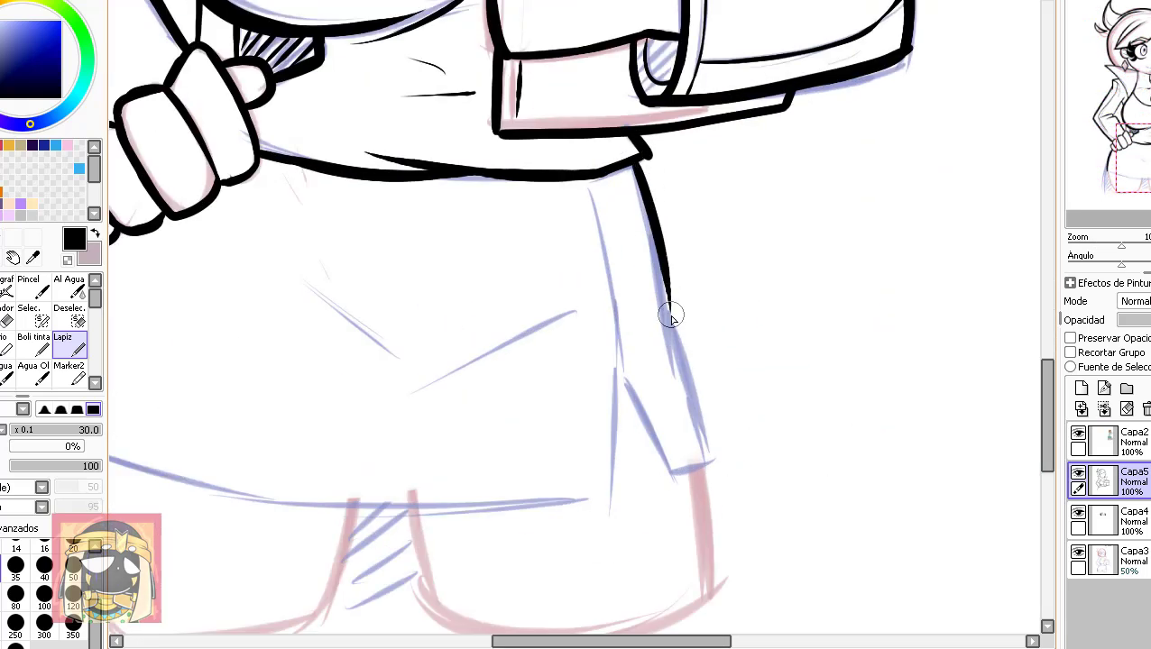
scroll(661, 287, "down", 3)
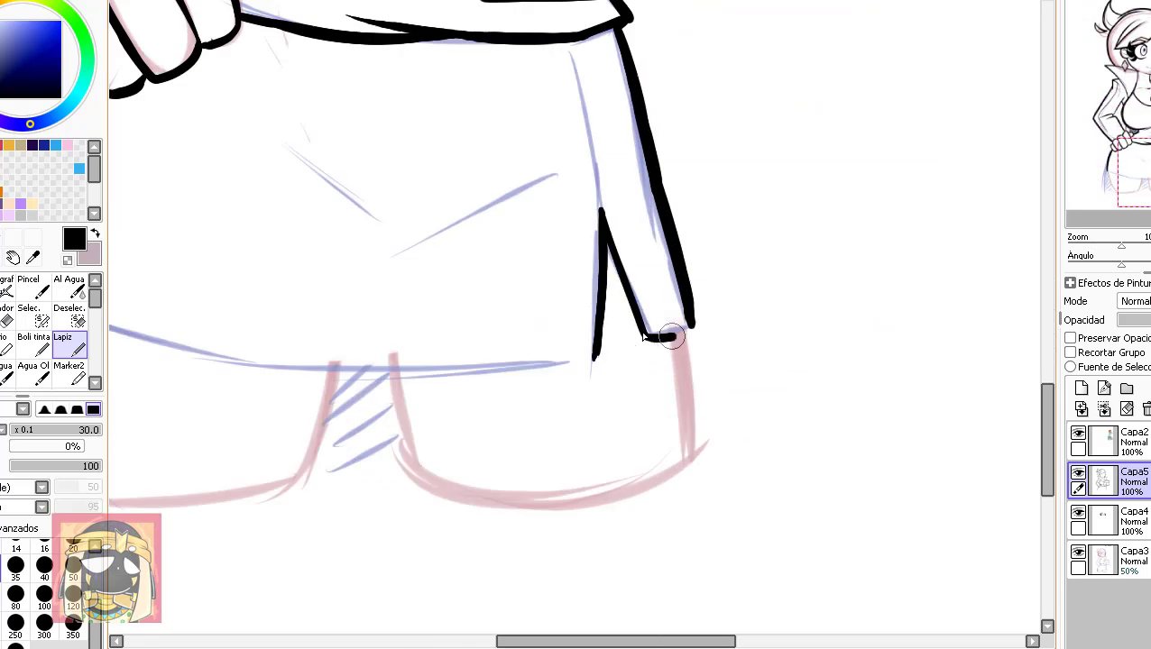
Step: Ink the skirt's curved lower hem from the right side edge to the left hip, rotating the canvas for the stroke
key("Delete")
key("Delete")
key("Delete")
scroll(591, 236, "up", 2)
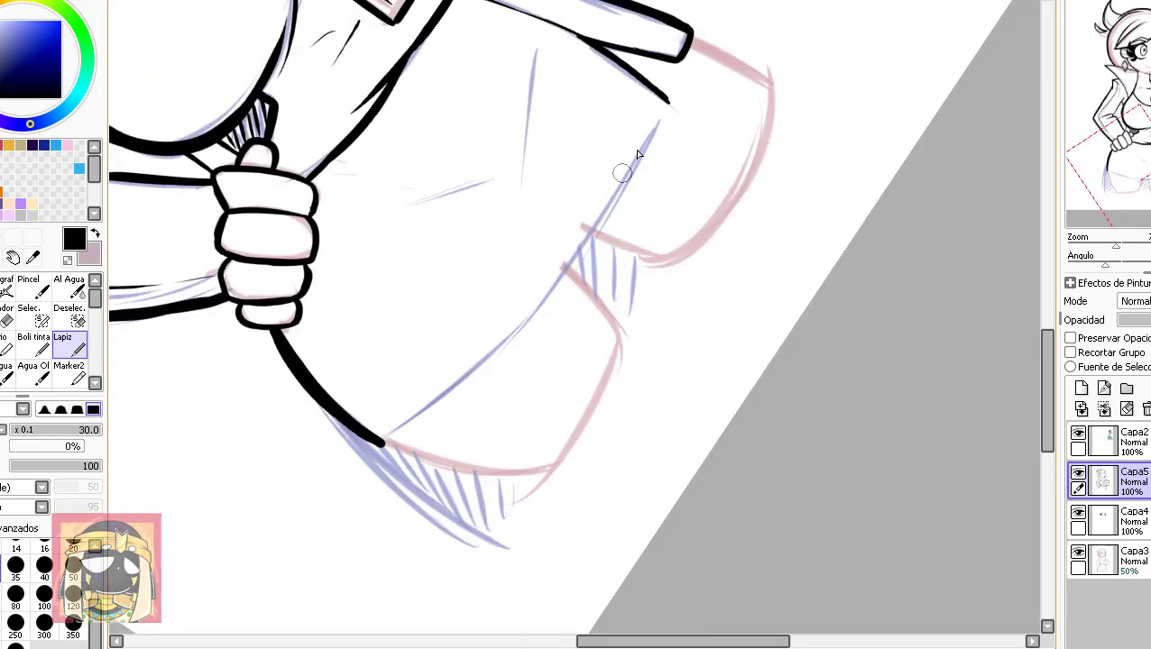
mouse_move(637, 180)
left_mouse_down()
mouse_move(550, 311)
mouse_move(357, 498)
left_mouse_up()
key("End")
key("End")
key("End")
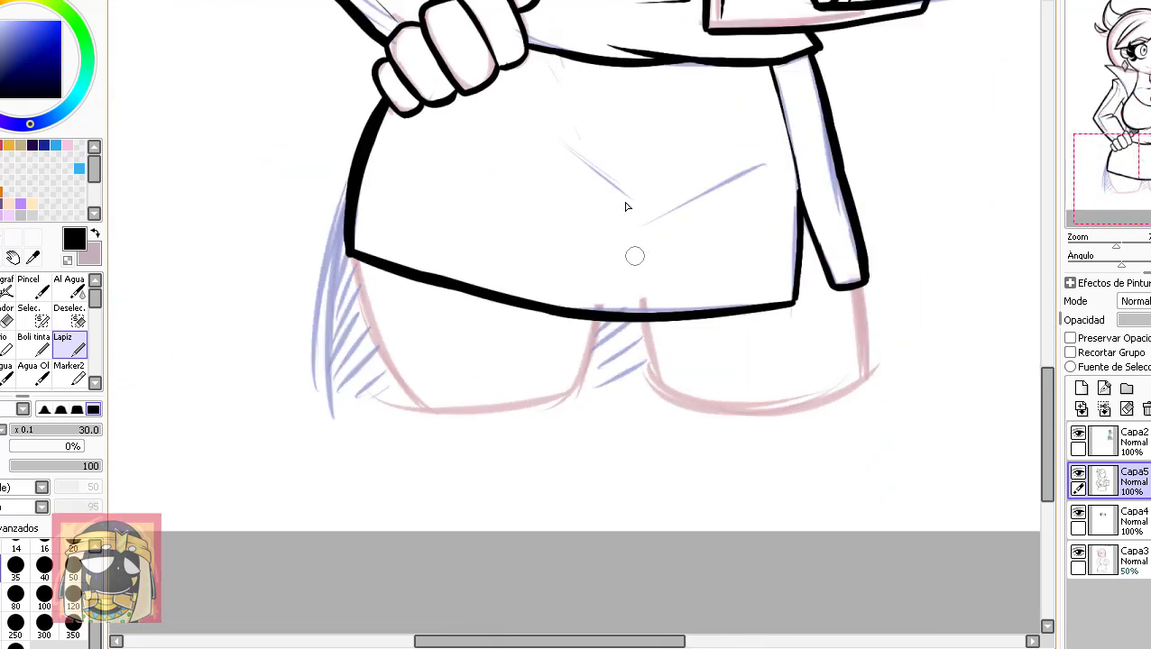
Step: Ink the thin diagonal creases across the front of the skirt
scroll(622, 207, "up", 2)
left_click_drag(530, 206, 569, 242)
left_click_drag(646, 213, 595, 256)
scroll(503, 194, "down", 2)
scroll(534, 291, "up", 3)
left_click_drag(518, 197, 577, 213)
scroll(539, 218, "down", 1)
Step: Ink the inner and outer edges of both thighs below the skirt hem
left_click_drag(545, 451, 539, 492)
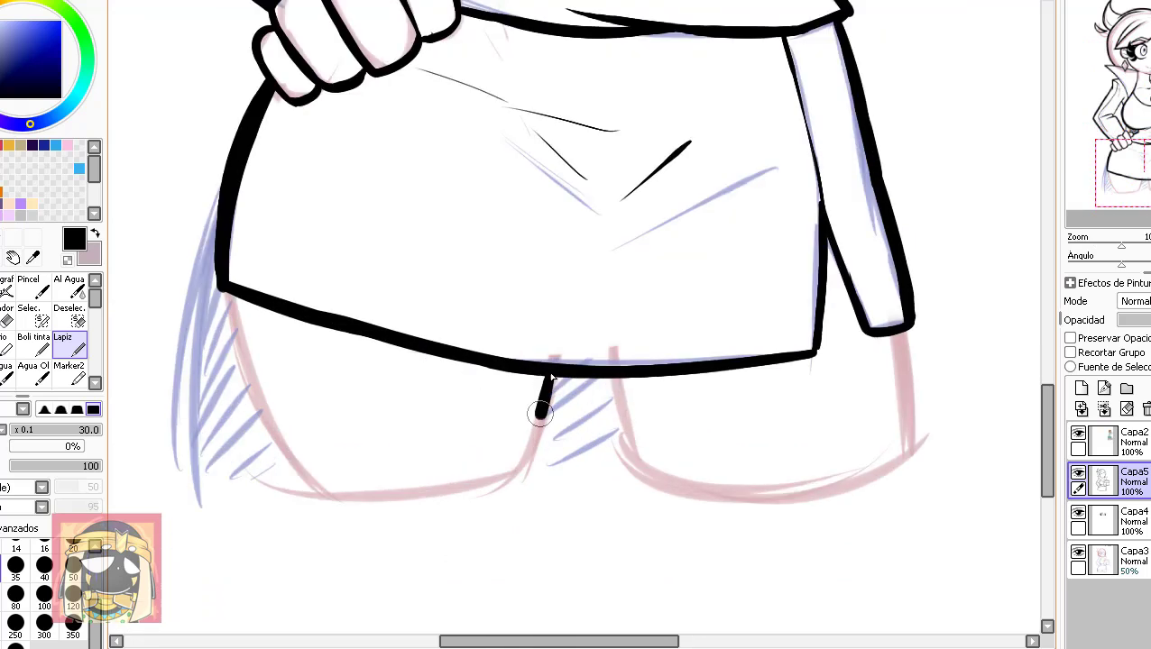
scroll(305, 309, "down", 1)
left_click_drag(305, 310, 355, 440)
scroll(559, 409, "up", 1)
scroll(778, 401, "down", 3)
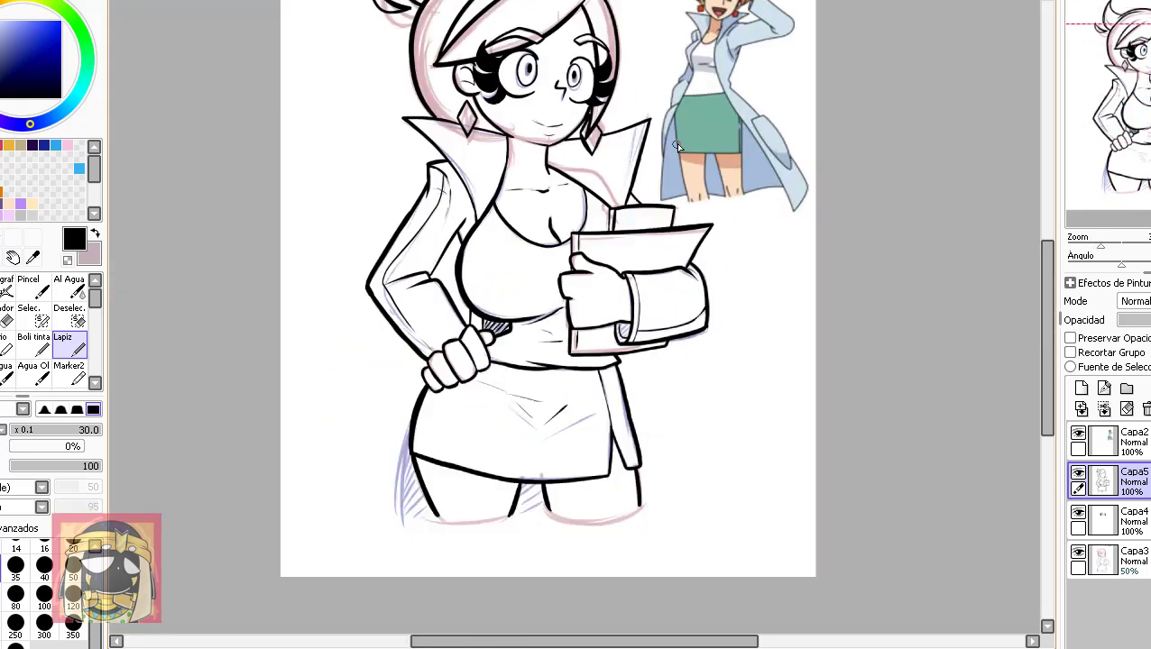
Step: Ink the coat's bottom edge behind the legs, beside the left thigh and across the gap between the thighs
scroll(632, 469, "up", 3)
left_click_drag(667, 470, 579, 474)
scroll(484, 470, "down", 1)
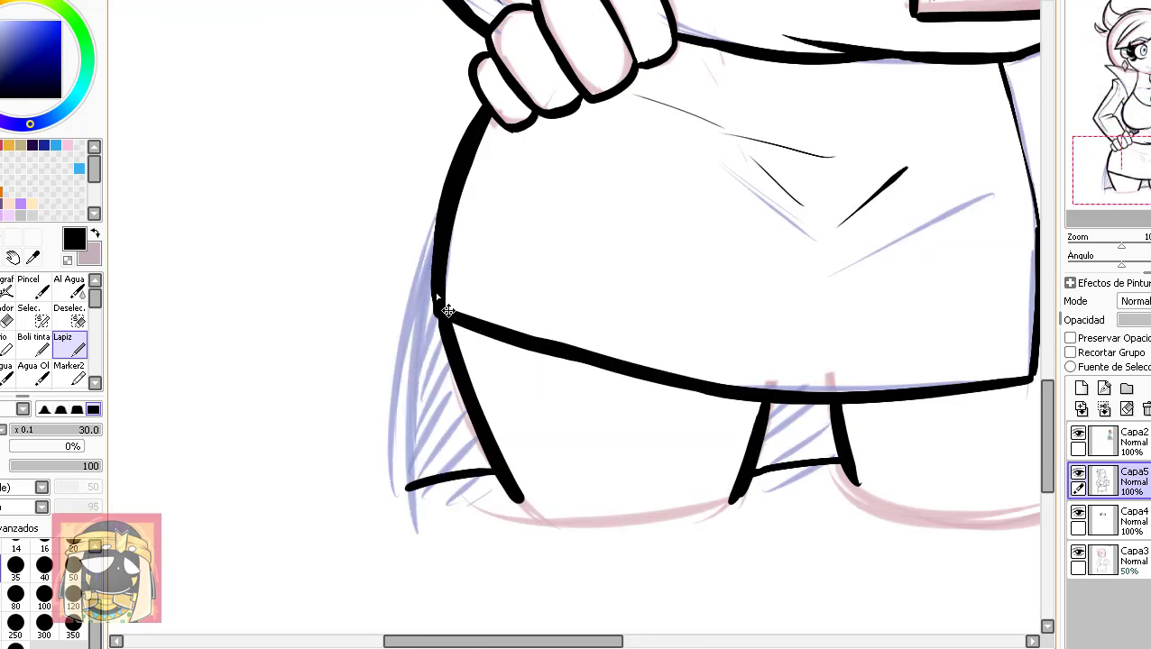
scroll(431, 494, "up", 1)
left_click_drag(519, 470, 634, 457)
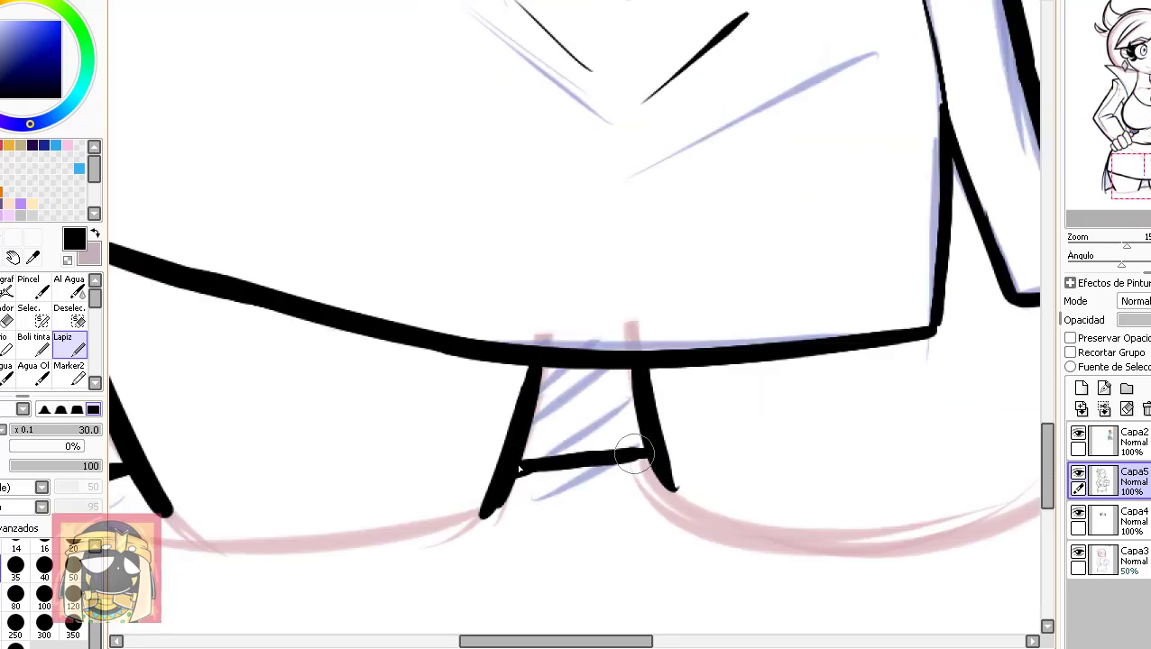
Step: Hatch the gap between the thighs with diagonal lines and ink the coat's side edges beside the left thigh
left_click_drag(640, 374, 542, 424)
scroll(640, 374, "down", 3)
scroll(309, 176, "up", 3)
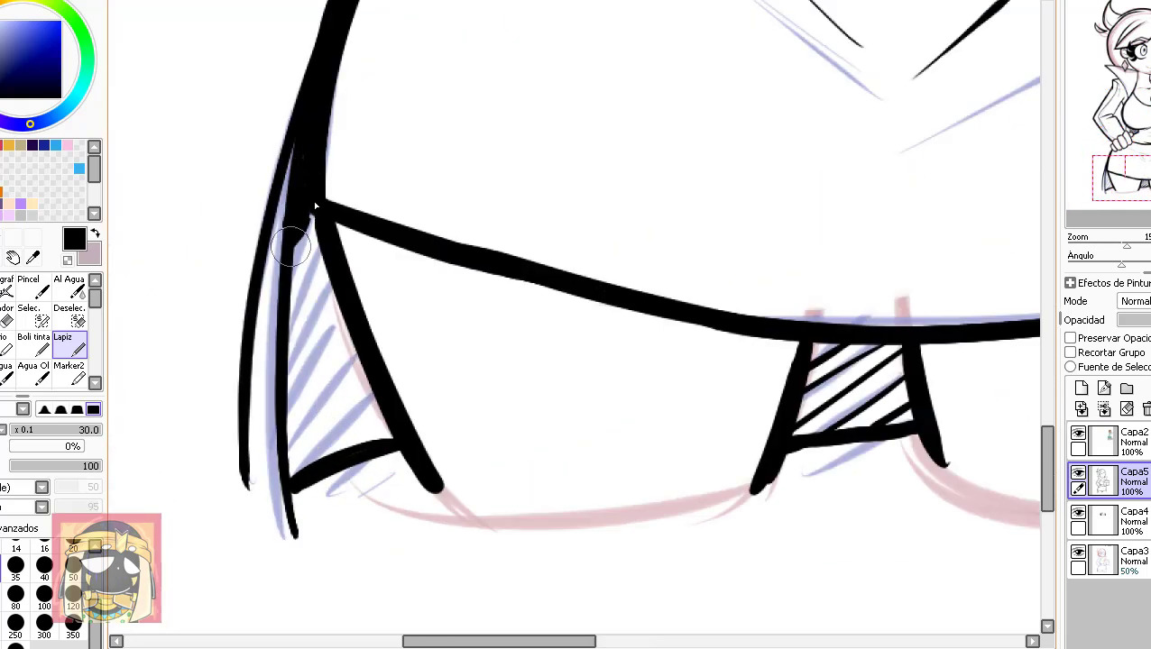
Step: Hatch the inside of the coat beside the left thigh and darken the shadow next to the thumb under the bust
scroll(369, 386, "down", 3)
scroll(407, 365, "up", 3)
left_click_drag(422, 320, 401, 356)
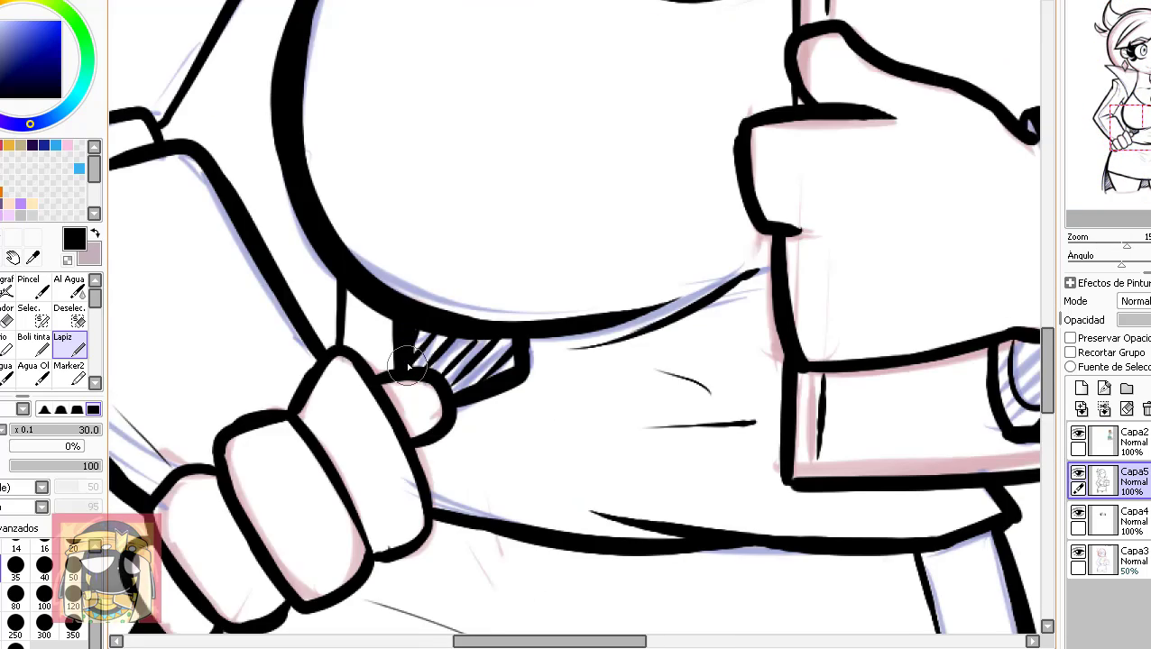
Step: Hatch the shadow inside the cuff of the arm holding the folder with the size 30 pencil
scroll(433, 347, "down", 3)
scroll(510, 311, "up", 4)
left_click_drag(530, 341, 492, 302)
scroll(496, 312, "down", 3)
scroll(505, 315, "up", 3)
left_click_drag(550, 343, 505, 289)
scroll(514, 306, "down", 4)
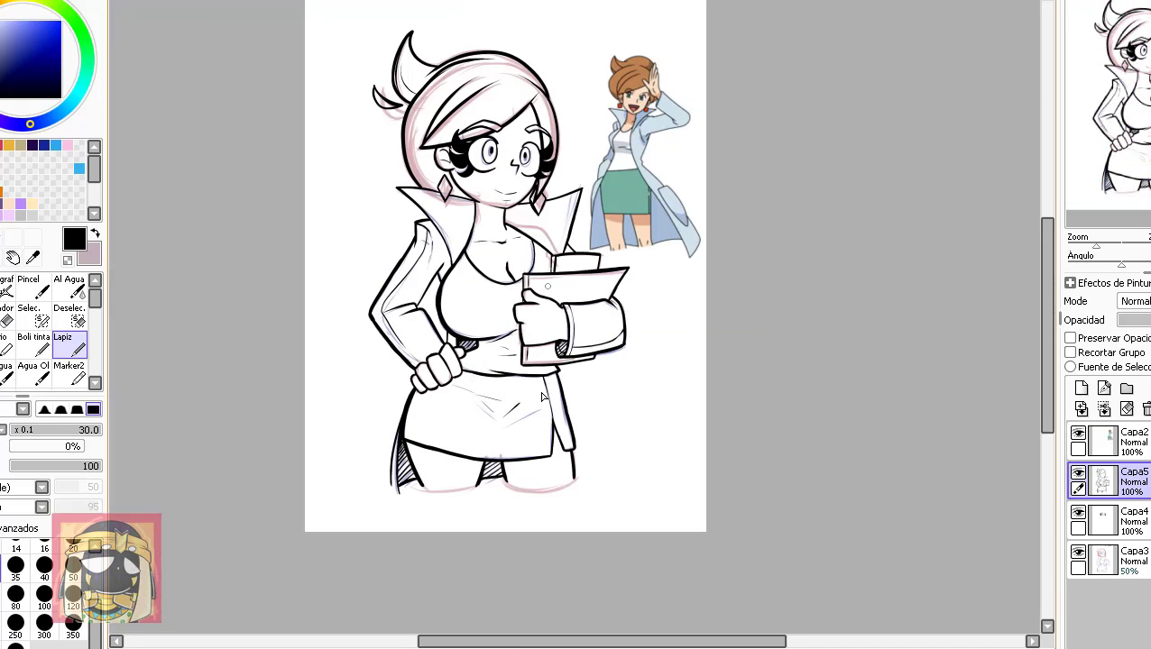
Step: Hatch the neck shadow below the chin and combine the ink layers into Capa4, discarding the sketch layer Capa3
scroll(539, 190, "up", 1)
scroll(487, 325, "down", 3)
scroll(487, 325, "up", 3)
scroll(487, 325, "down", 3)
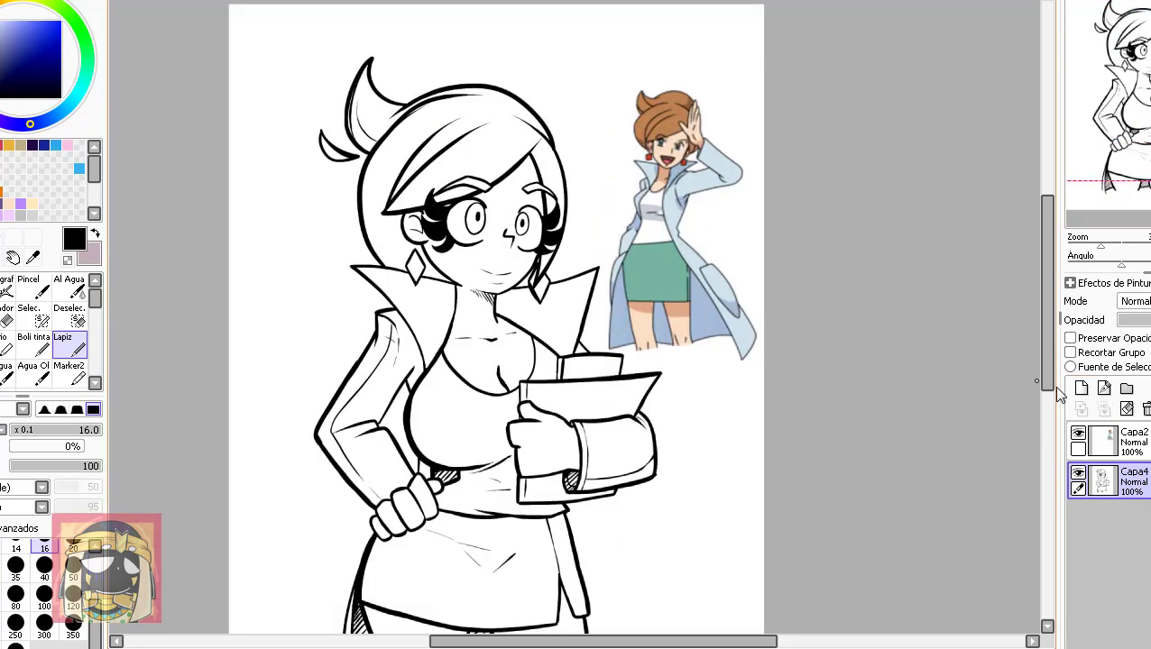
Step: Create a folder named Piel below the line art Capa4 with a new layer inside it
scroll(486, 325, "up", 2)
double_click(1109, 521)
type("Piel")
key("Return")
left_click(1103, 520)
left_click(1102, 481)
Step: Close off the open lower ends of both thighs with selection brush strokes at size 9
left_click(28, 315)
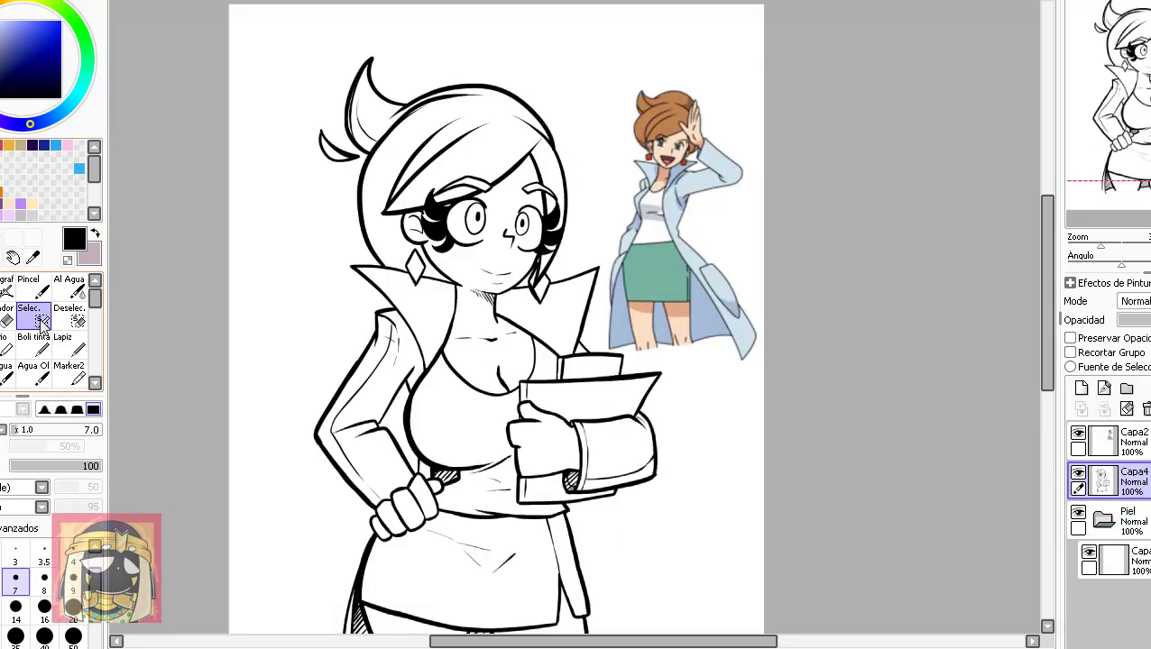
scroll(581, 461, "up", 2)
scroll(582, 461, "up", 2)
left_click_drag(413, 470, 655, 462)
scroll(660, 334, "up", 2)
scroll(661, 339, "up", 1)
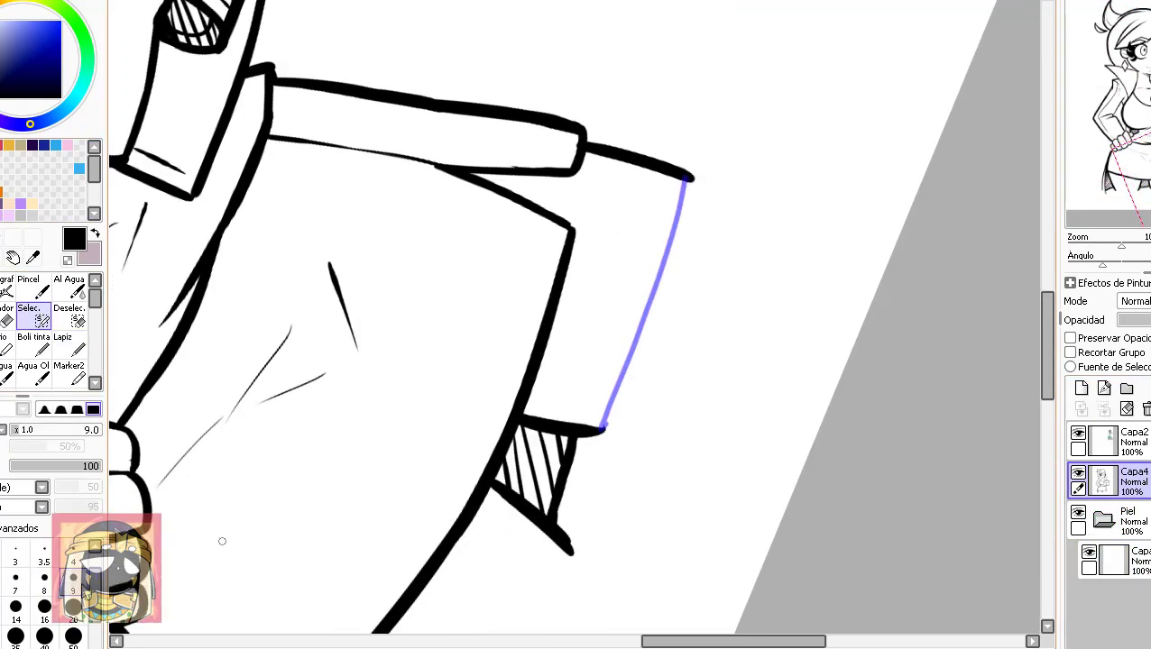
scroll(655, 271, "up", 1)
left_click_drag(681, 115, 654, 237)
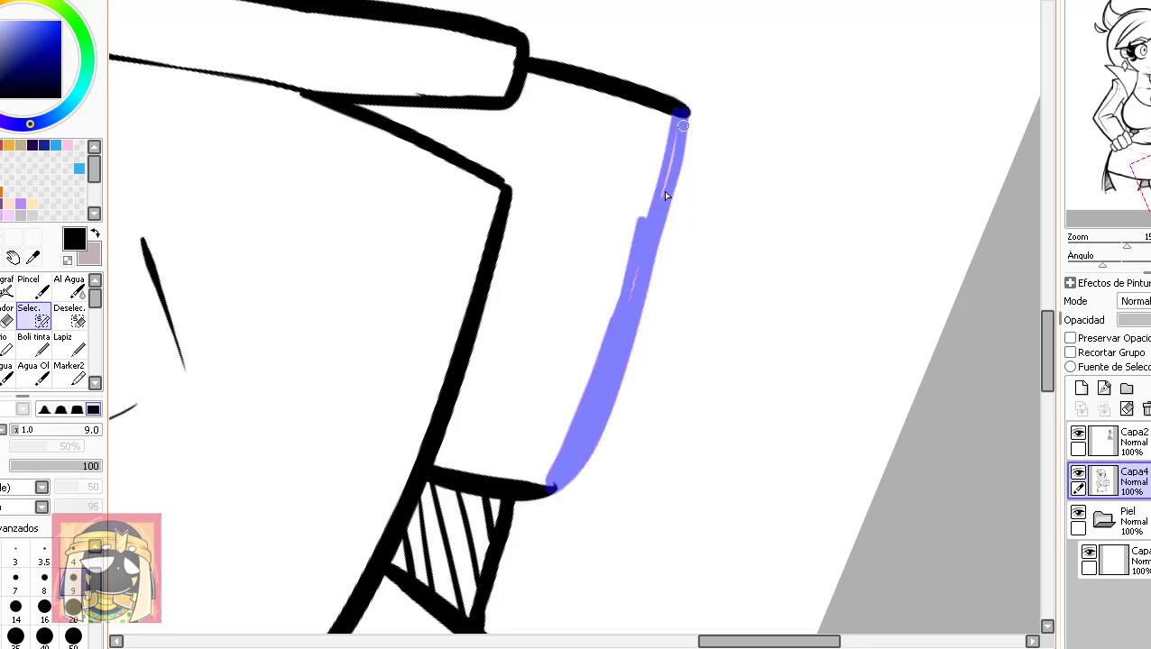
scroll(645, 264, "up", 2)
left_click_drag(710, 158, 560, 463)
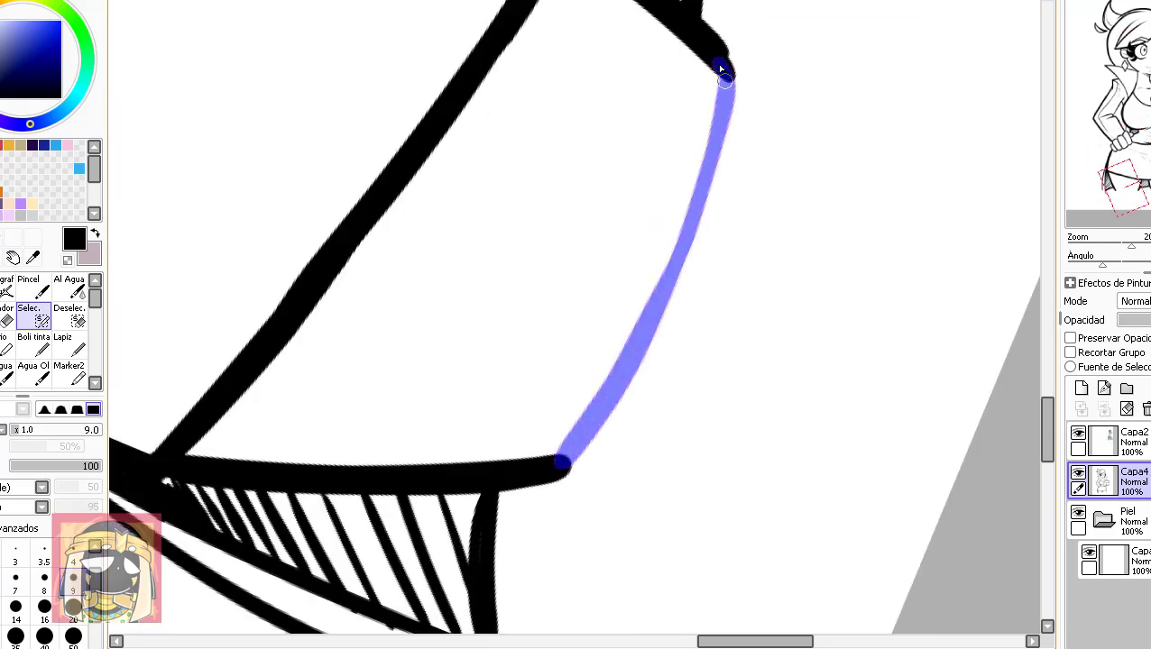
Step: Add the enclosed skin areas of the thighs, face, neck, chest and the hand holding the folder to the selection
scroll(560, 463, "down", 4)
key("w")
left_click(552, 575)
scroll(552, 579, "up", 5)
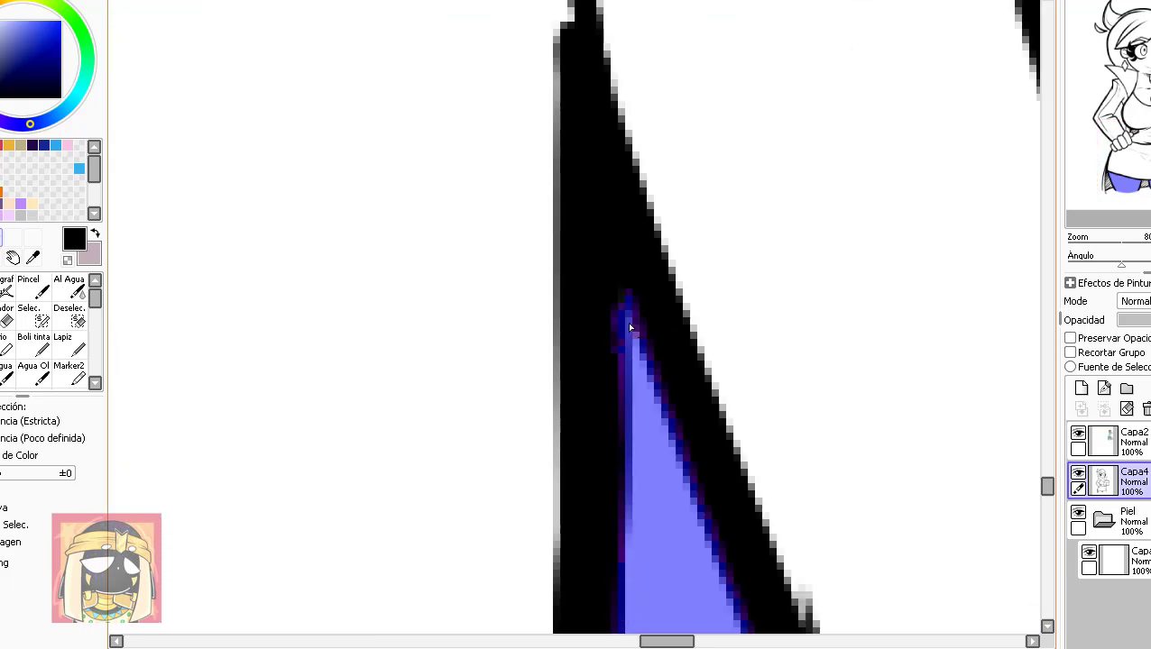
scroll(627, 322, "down", 5)
left_click(499, 75)
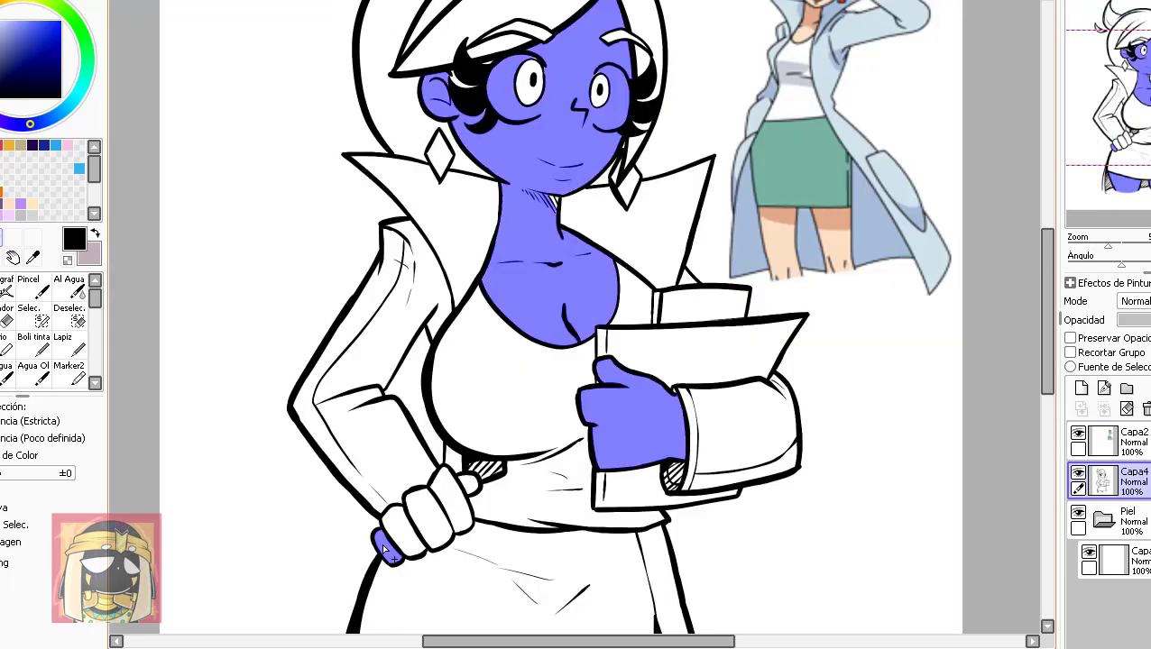
Step: Add the fingers on the hip and the small skin gaps around the eyes and eyelashes to the selection, using the size 20 selection brush
scroll(595, 415, "up", 5)
scroll(529, 396, "down", 5)
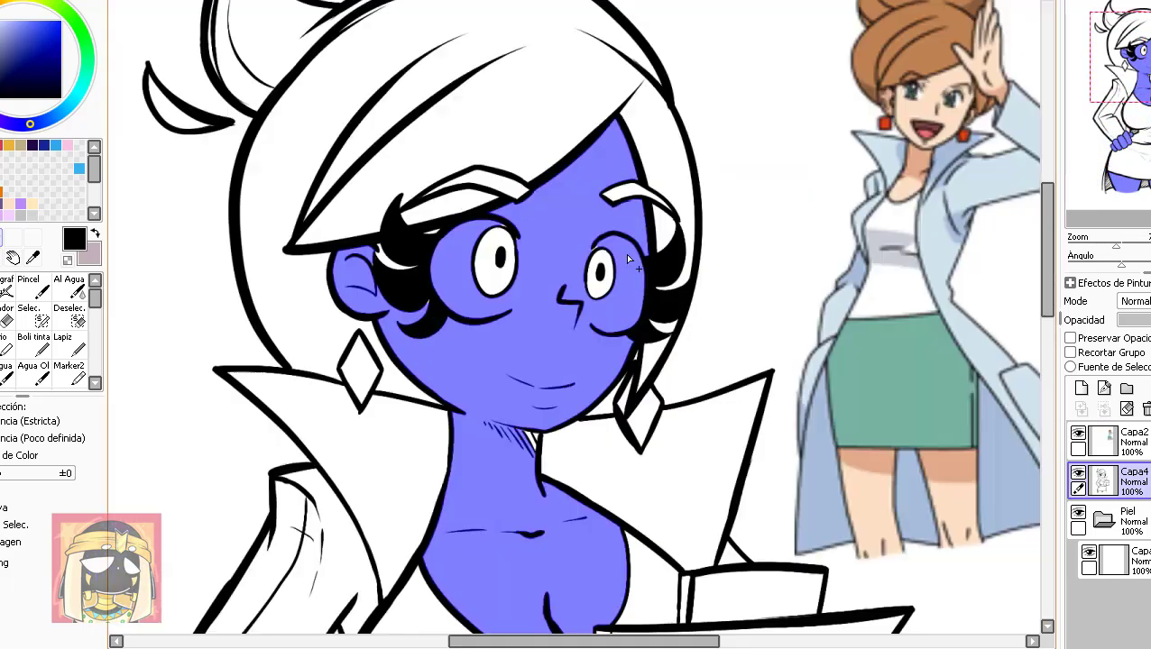
scroll(594, 243, "up", 4)
key("s")
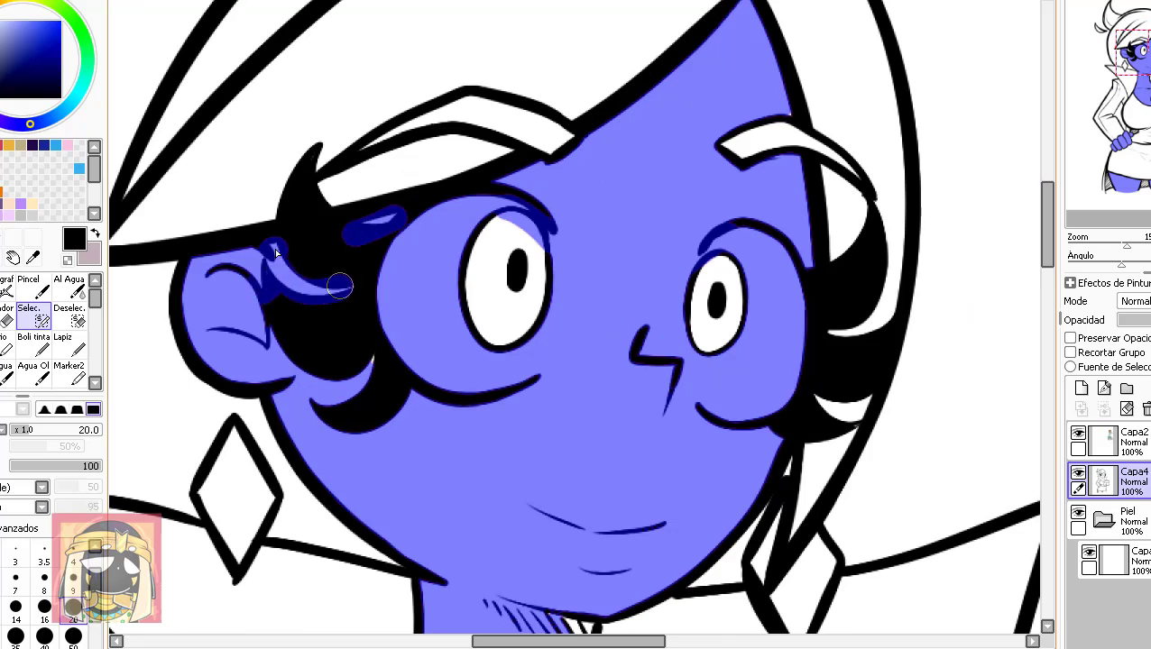
scroll(340, 286, "down", 5)
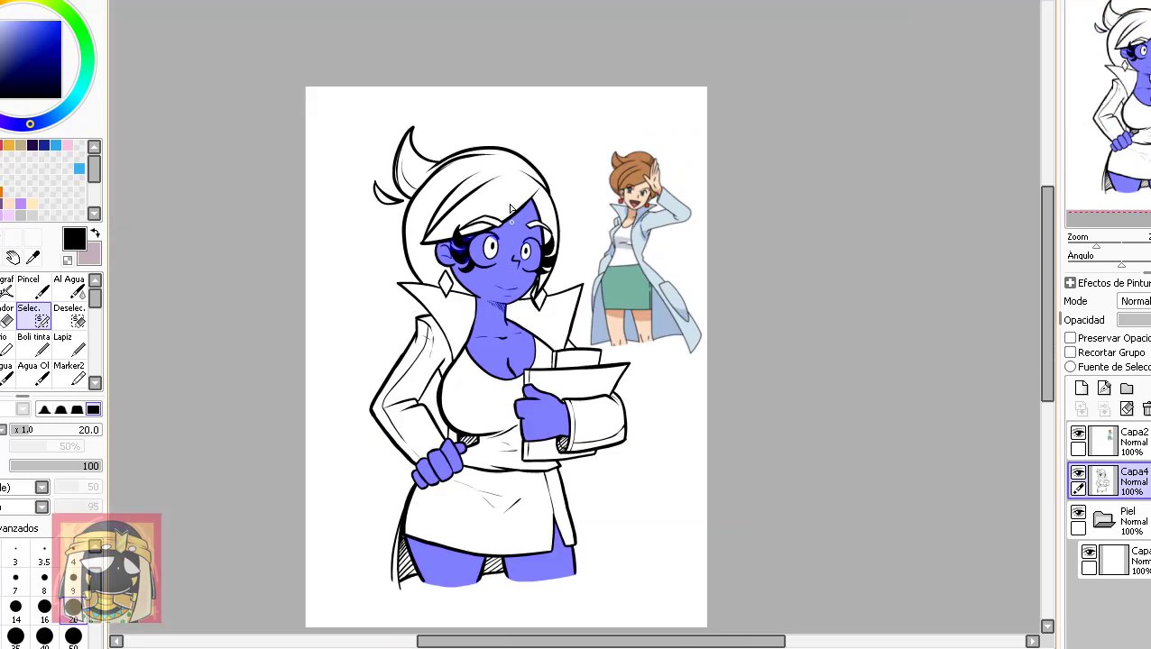
Step: Fill the selected skin with light peach in the Piel folder and shade the face, neck and chest in darker peach at size 70
left_click(1114, 559)
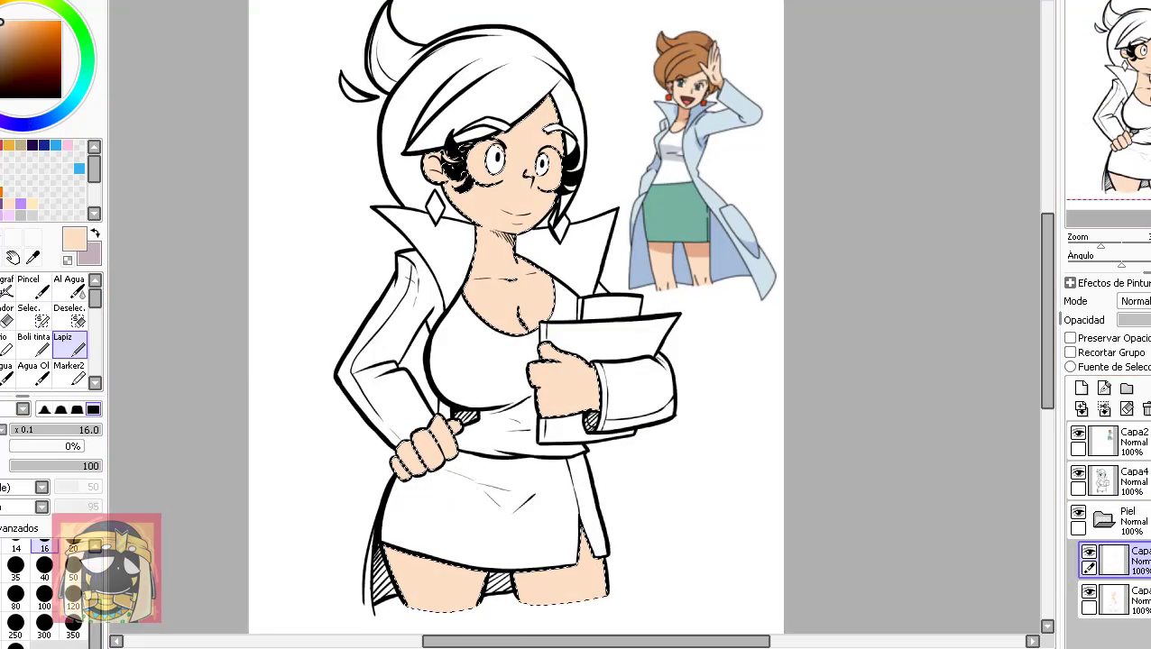
scroll(560, 118, "up", 2)
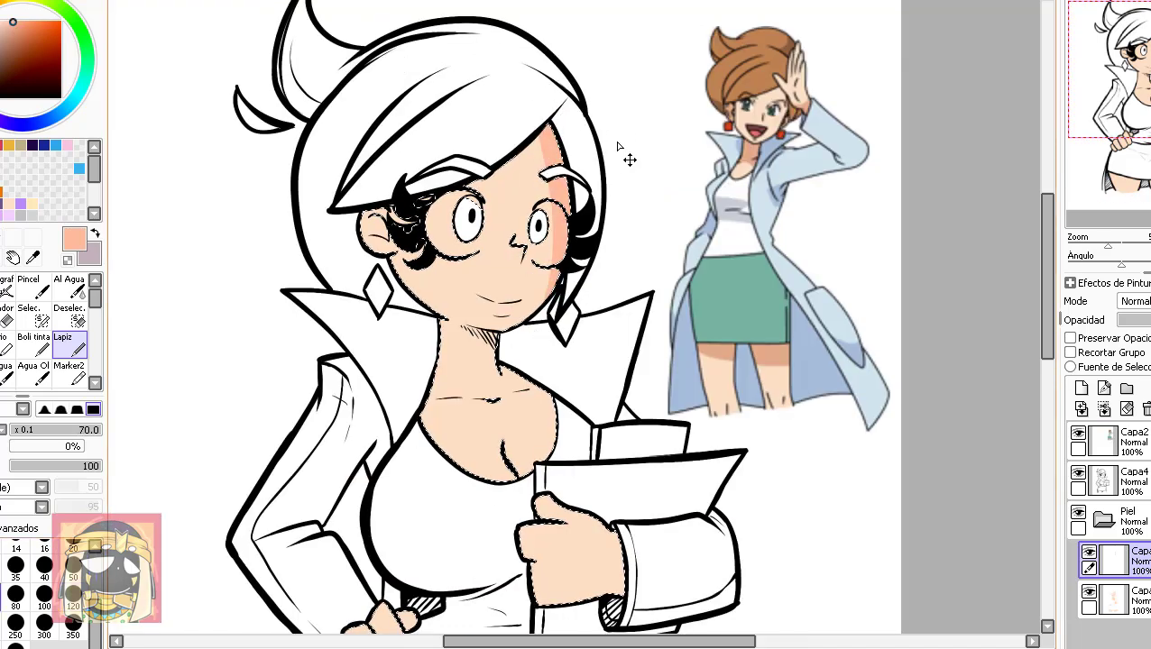
scroll(581, 163, "up", 2)
scroll(459, 330, "up", 1)
mouse_move(477, 339)
left_mouse_down()
mouse_move(459, 330)
mouse_move(546, 447)
left_mouse_up()
scroll(477, 451, "down", 2)
scroll(505, 432, "up", 2)
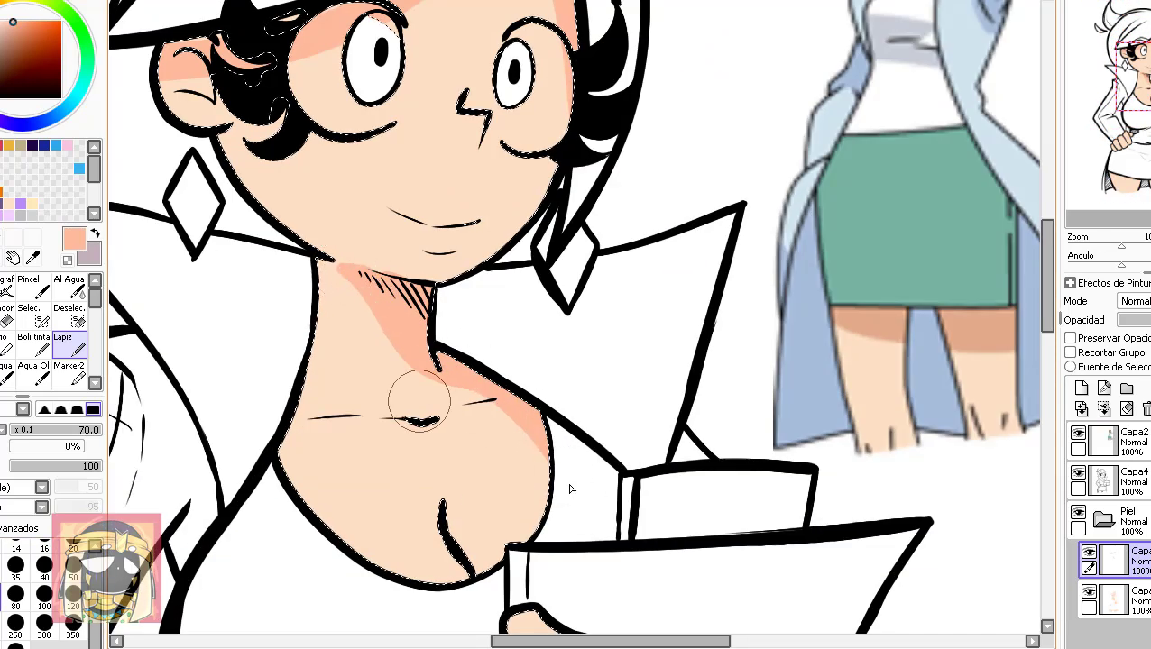
left_click_drag(437, 413, 451, 285)
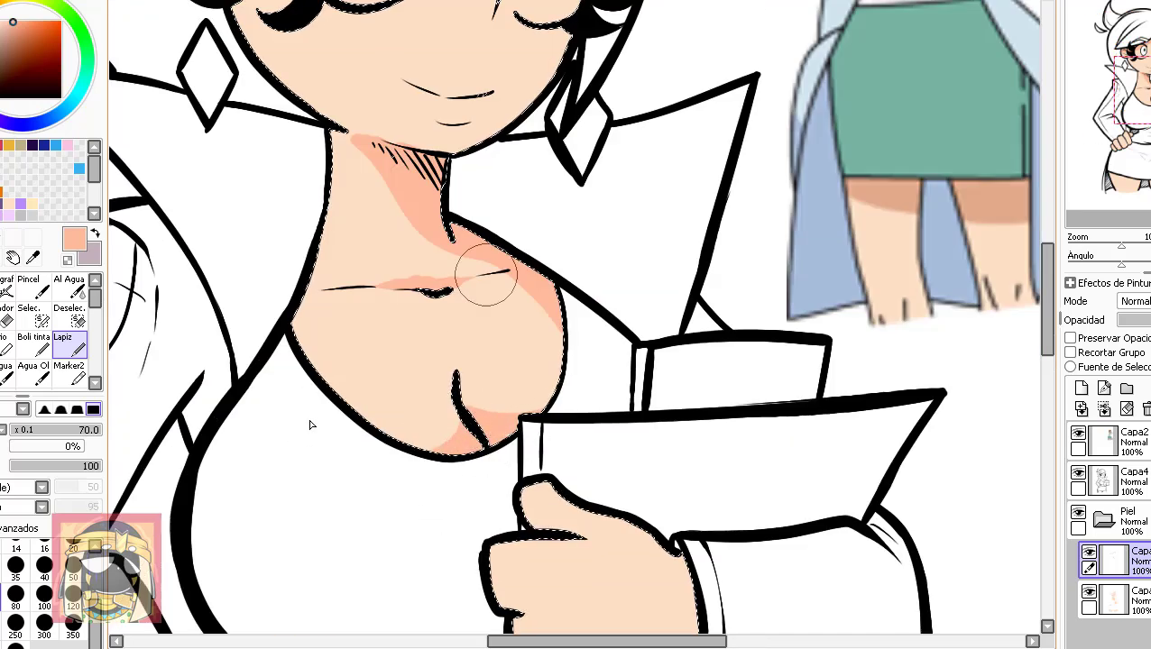
Step: Shade the wrist at the folder-side cuff and the upper thighs in darker peach with the size 70 pencil
scroll(486, 275, "down", 2)
scroll(560, 288, "up", 2)
scroll(560, 288, "down", 2)
scroll(664, 354, "up", 2)
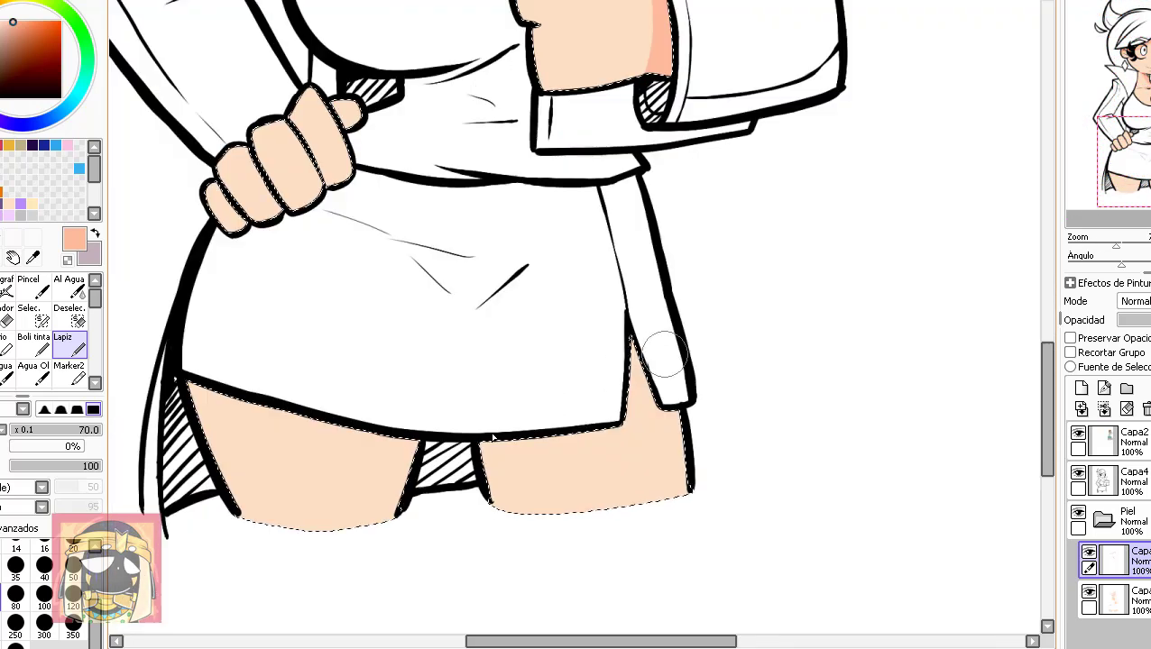
scroll(403, 547, "down", 3)
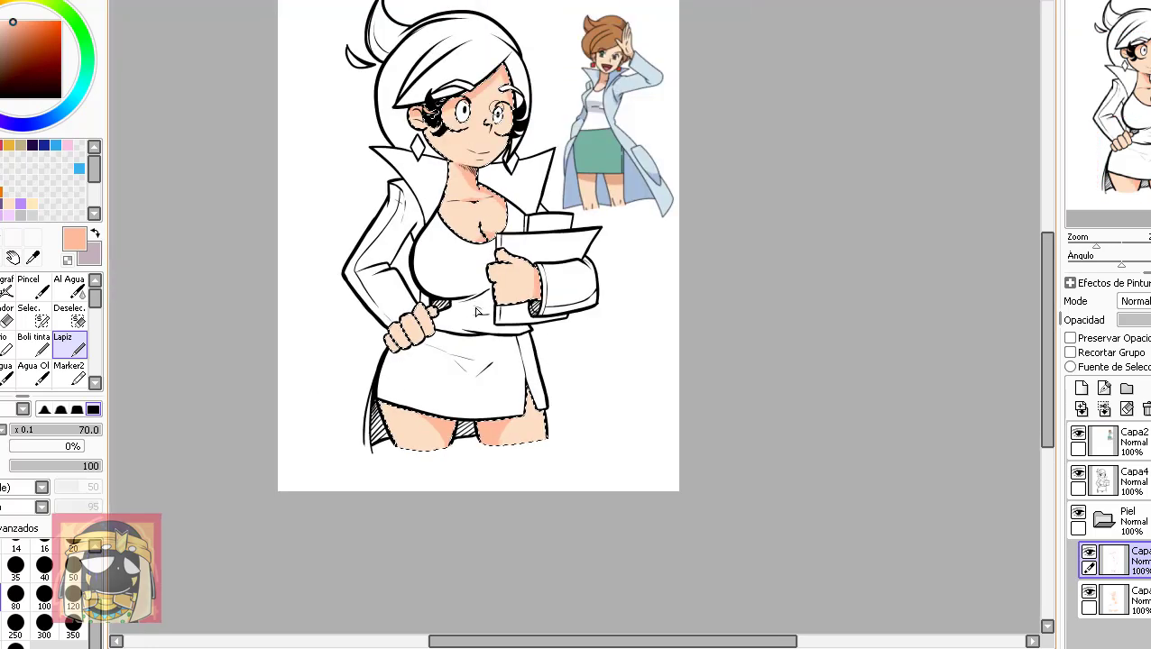
Step: Paint highlights on the bust and along the collarbones on a new luminosity layer with the size 40 pencil
scroll(541, 406, "up", 1)
left_click(375, 415, "alt")
scroll(438, 276, "up", 3)
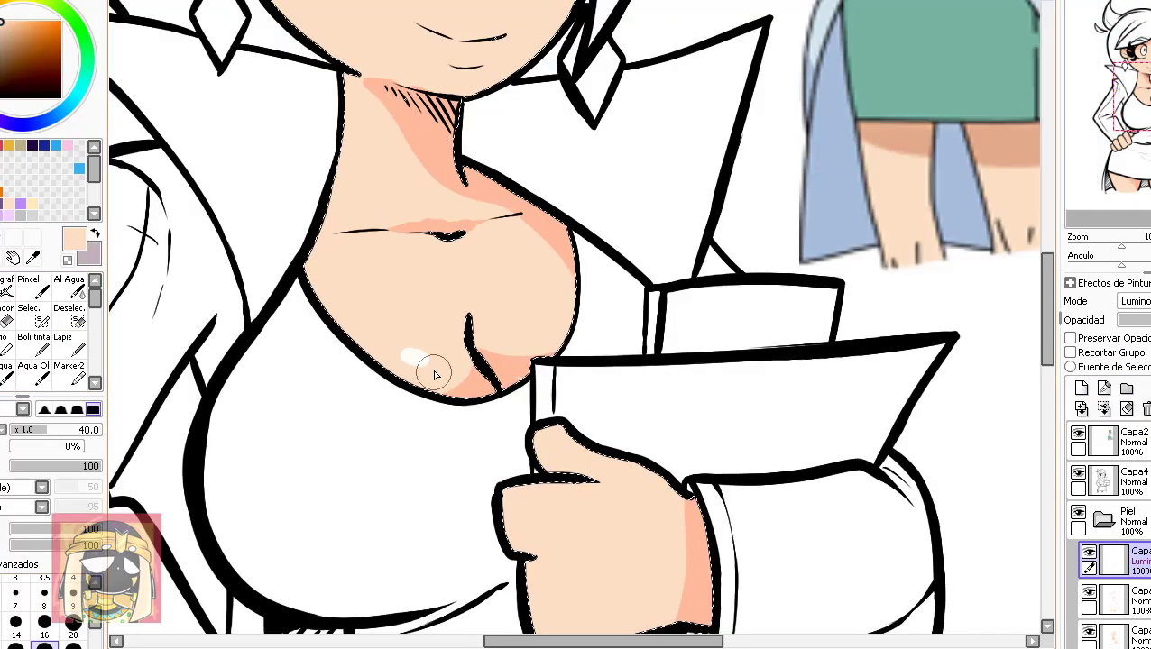
left_click_drag(435, 375, 416, 363)
left_click(551, 321)
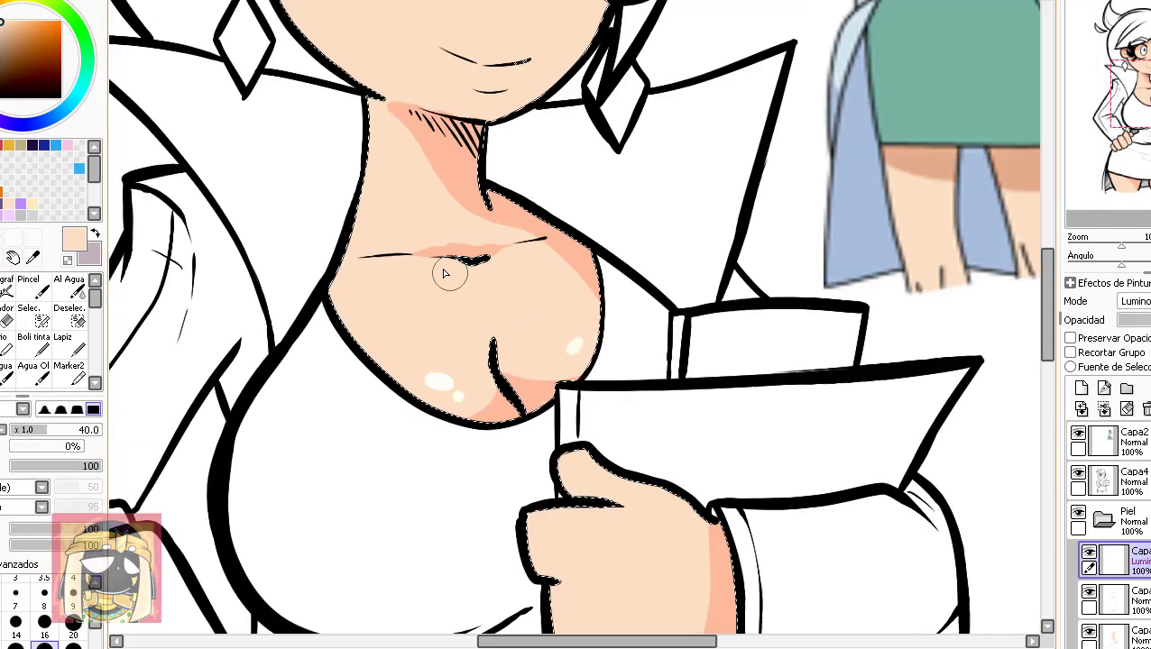
scroll(463, 277, "down", 3)
scroll(506, 195, "up", 2)
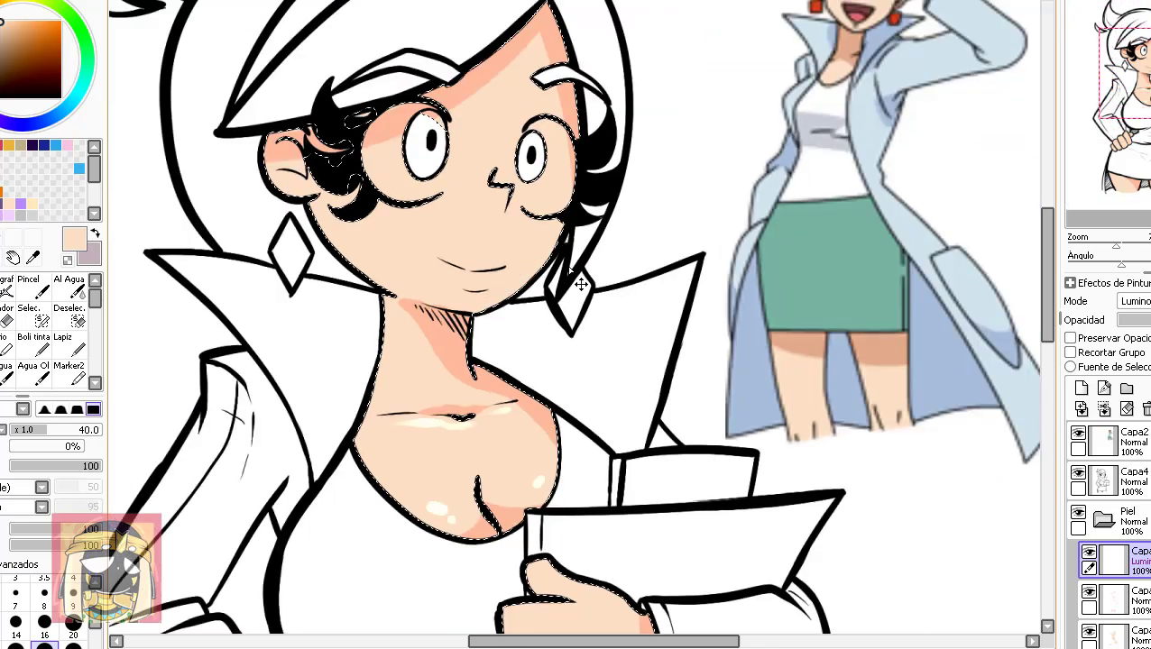
Step: Add luminosity highlights to the hands and thighs, using the pencil at sizes 40 and 50
scroll(601, 74, "down", 2)
scroll(506, 444, "up", 4)
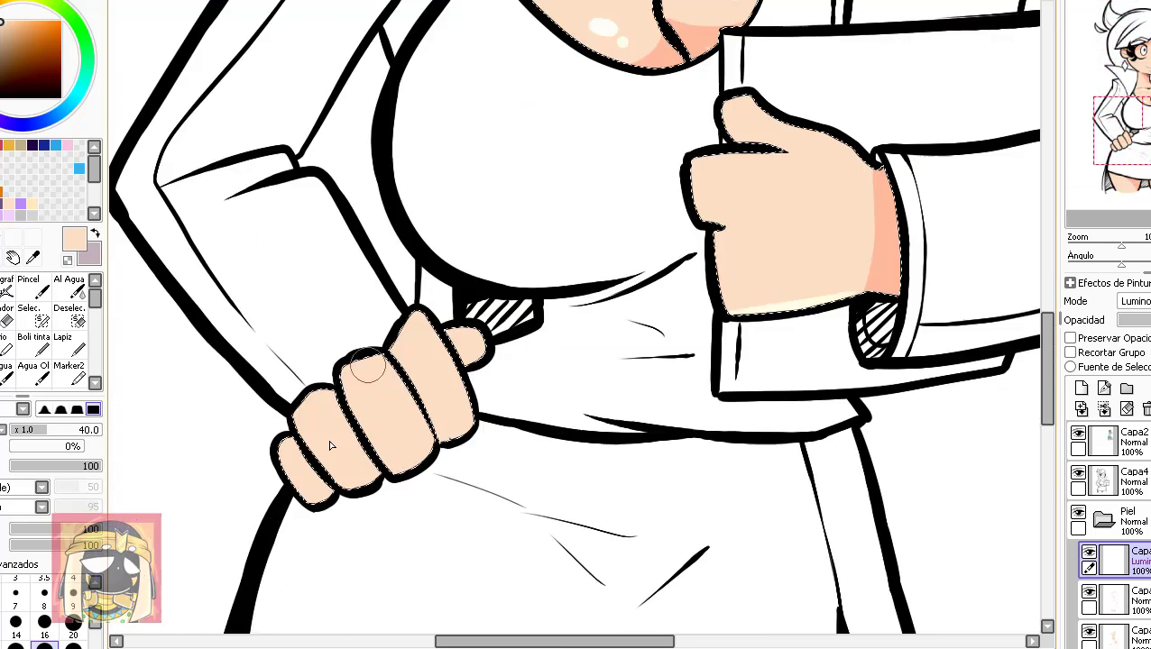
scroll(331, 539, "down", 5)
scroll(532, 547, "down", 2)
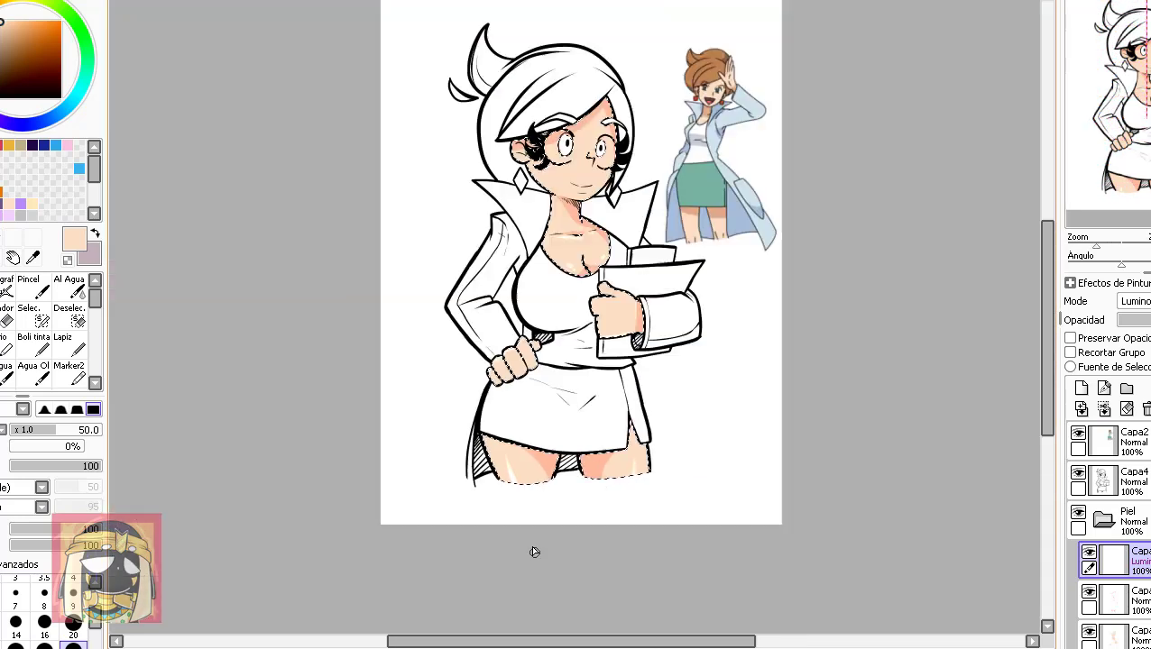
Step: Create a folder named Rostro above the Piel folder
scroll(238, 231, "up", 4)
left_click(1126, 388)
double_click(1133, 513)
type("Rostro")
key("Return")
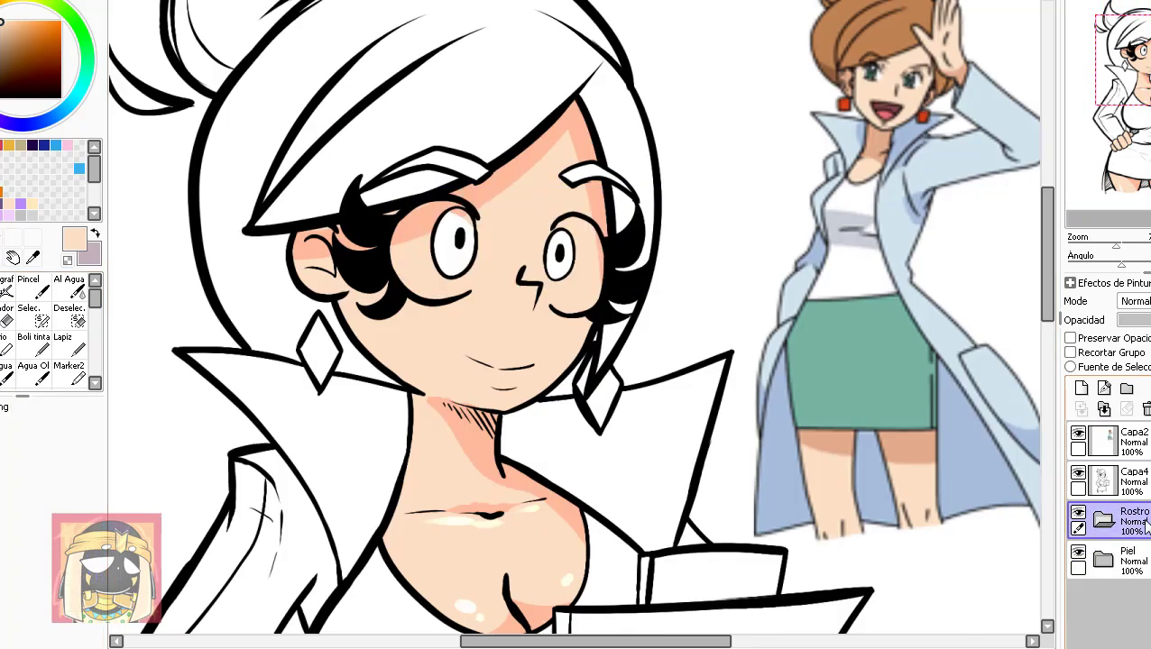
Step: Clear the white surroundings of the reference and fill a layer below the Piel folder with grey as a backdrop
left_click(1081, 387)
left_click(62, 337)
left_click(1109, 595)
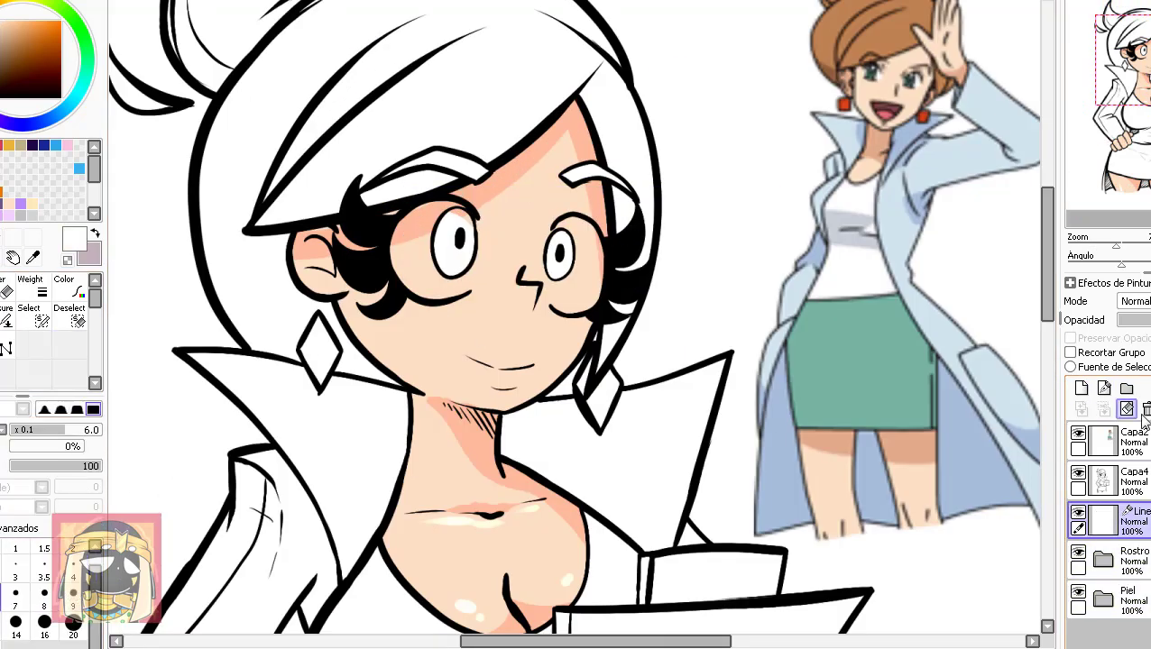
left_click(74, 238)
left_click(901, 586)
Step: Paint the whites of both eyes on a new layer inside the Rostro folder with the size 20 pencil
left_click(1110, 518)
left_click(1082, 388)
left_click(3, 21)
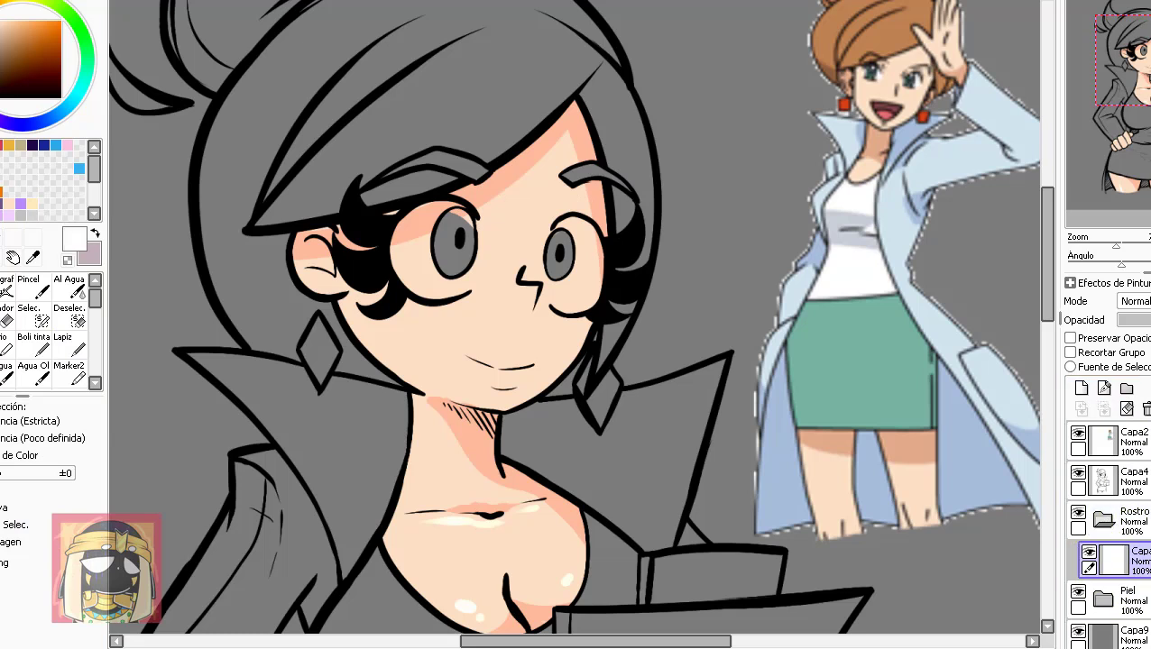
left_click(62, 337)
scroll(619, 293, "up", 4)
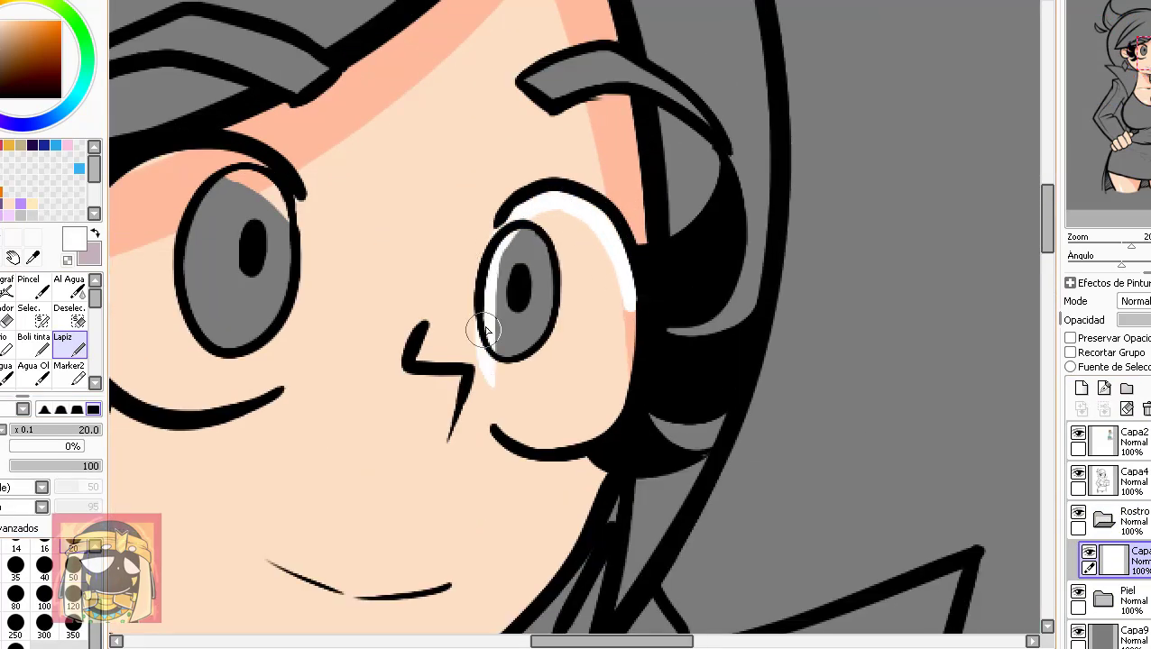
left_click_drag(559, 397, 505, 298)
scroll(497, 299, "up", 2)
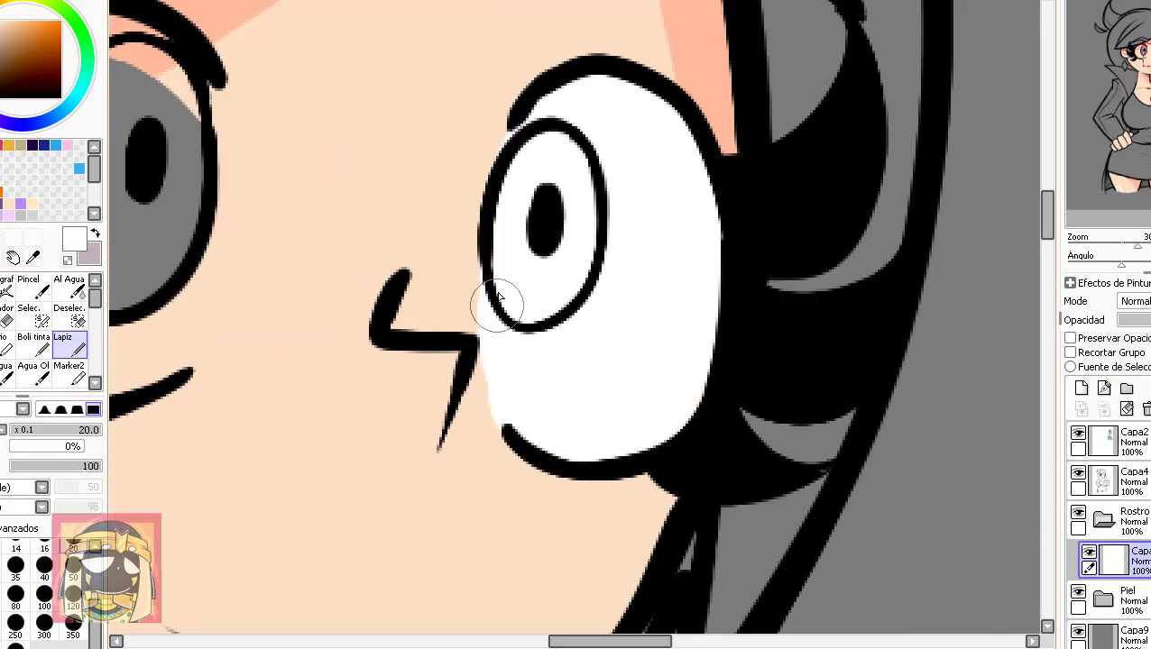
scroll(486, 365, "down", 2)
mouse_move(468, 249)
left_mouse_down()
mouse_move(464, 312)
mouse_move(397, 447)
left_mouse_up()
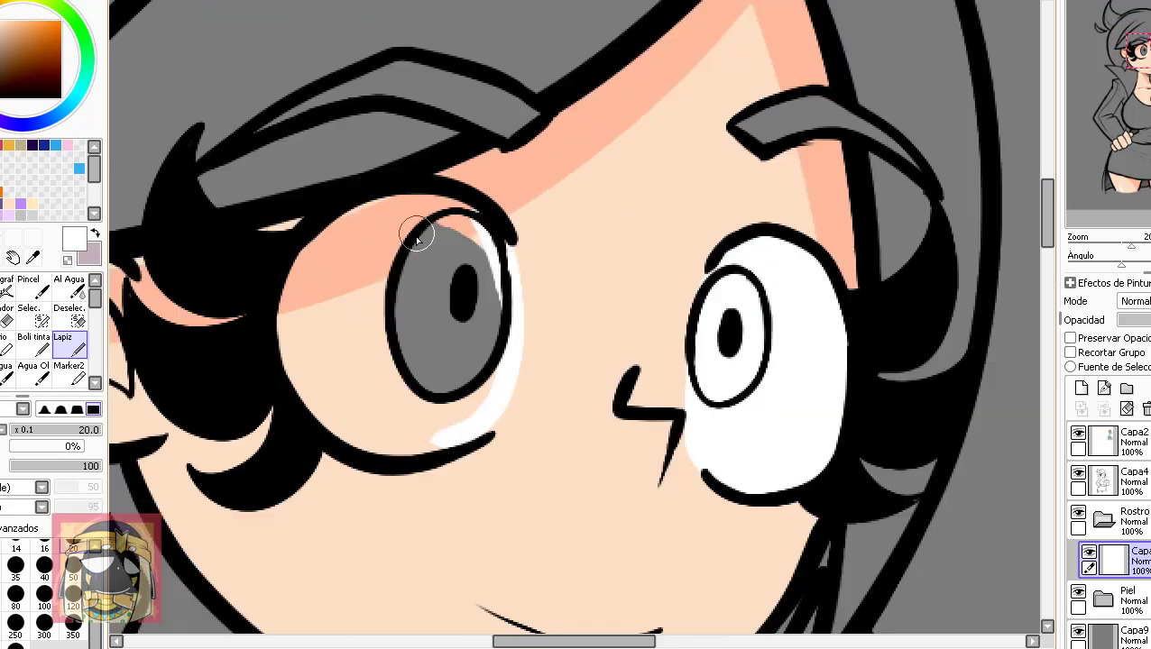
Step: Paint both irises light green on a new layer above the eye whites with the size 40 pencil
scroll(577, 325, "down", 5)
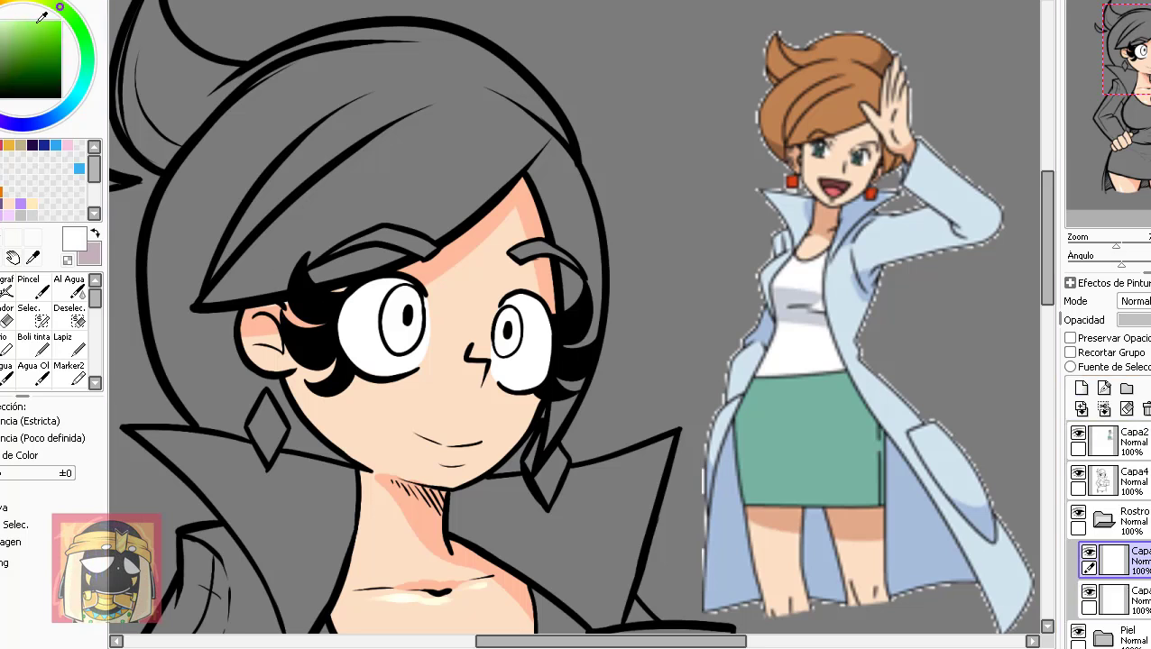
key("n")
scroll(508, 326, "up", 5)
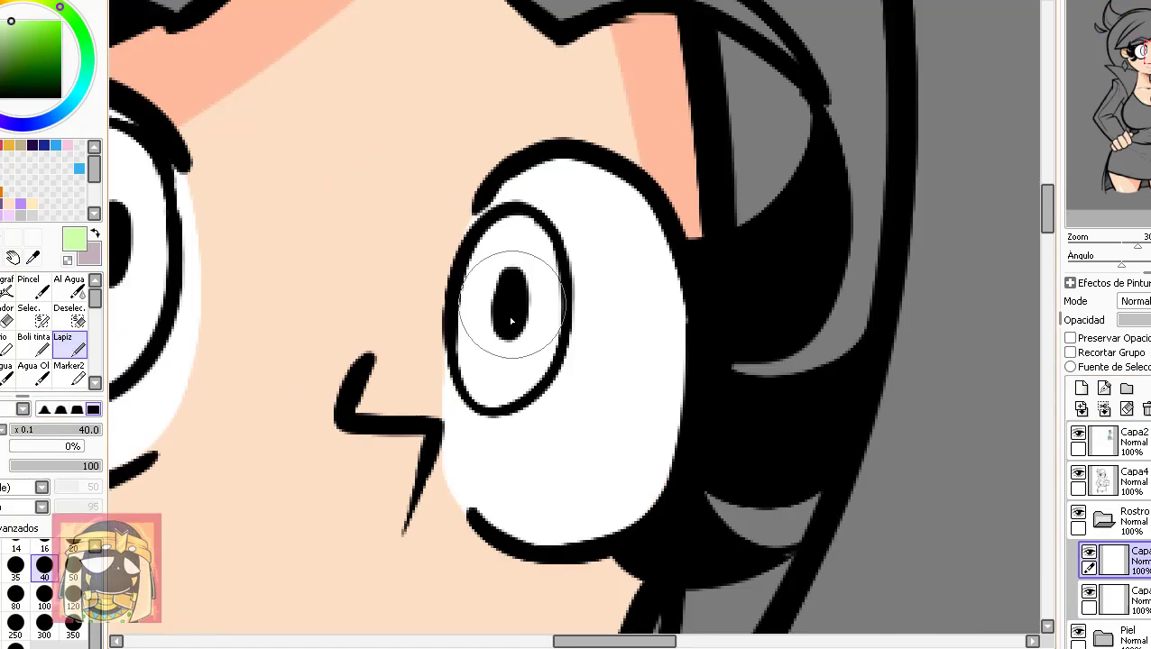
left_click_drag(513, 389, 545, 270)
scroll(545, 271, "down", 3)
scroll(487, 270, "up", 3)
mouse_move(492, 194)
left_mouse_down()
mouse_move(441, 252)
mouse_move(482, 329)
left_mouse_up()
scroll(514, 309, "down", 3)
scroll(568, 464, "up", 2)
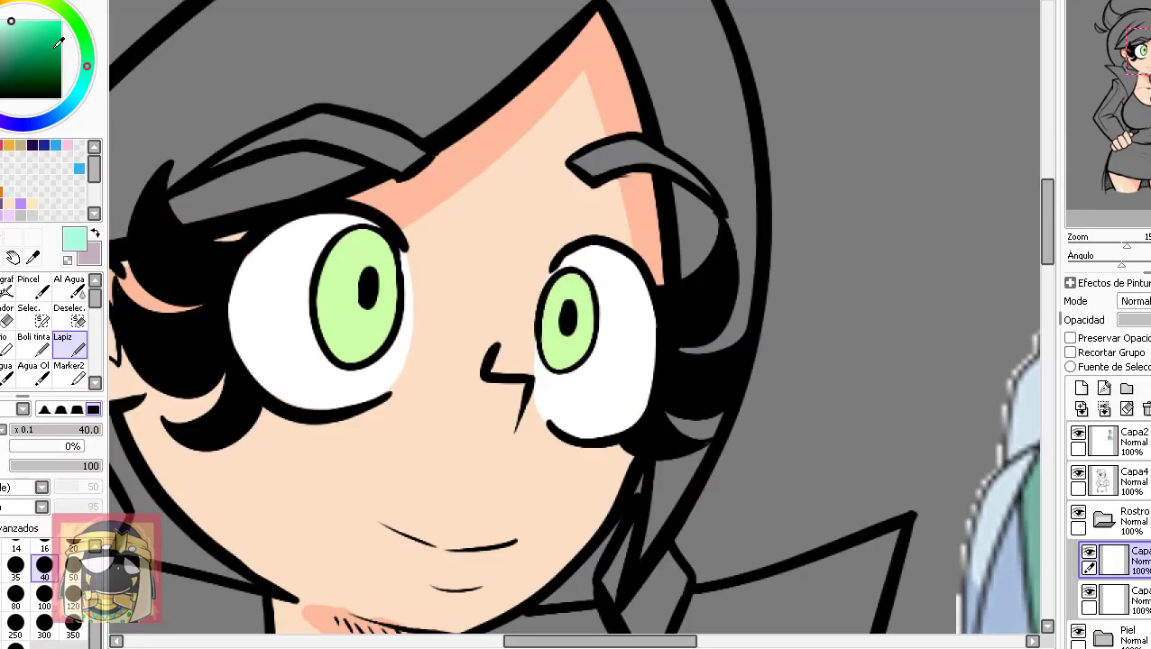
Step: Recolour both irises mint green and shade their upper halves in a darker green on a new layer at size 30
scroll(505, 324, "up", 2)
scroll(505, 325, "down", 2)
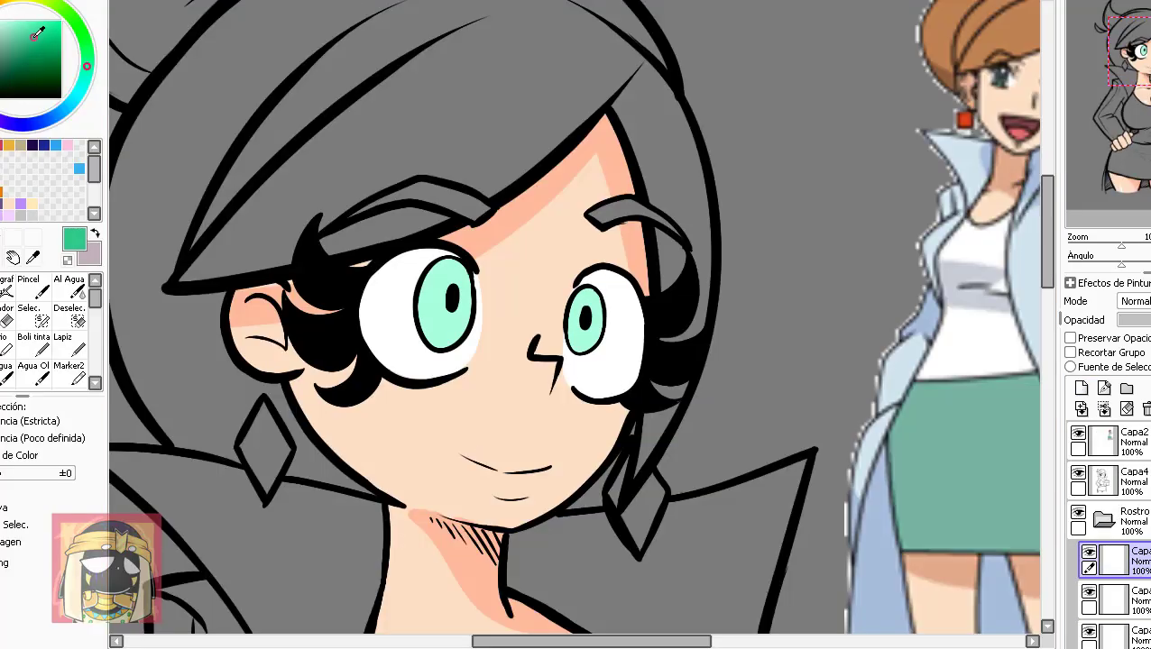
key("n")
scroll(451, 307, "up", 2)
mouse_move(378, 297)
left_mouse_down()
mouse_move(462, 295)
mouse_move(428, 275)
mouse_move(386, 307)
left_mouse_up()
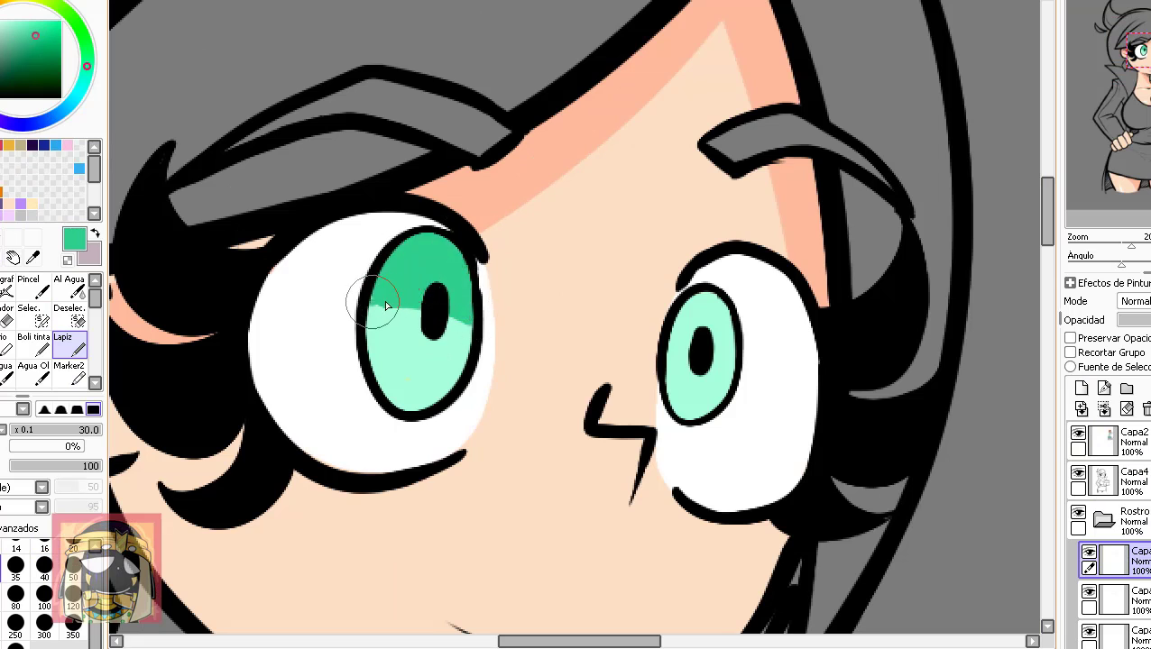
scroll(386, 307, "up", 1)
mouse_move(577, 307)
left_mouse_down()
mouse_move(631, 298)
mouse_move(586, 316)
left_mouse_up()
scroll(586, 316, "down", 3)
scroll(587, 316, "up", 2)
scroll(586, 315, "up", 1)
Step: Paint a pale mint glow beneath both pupils on a layer under the dark green iris shading
left_click(1111, 599)
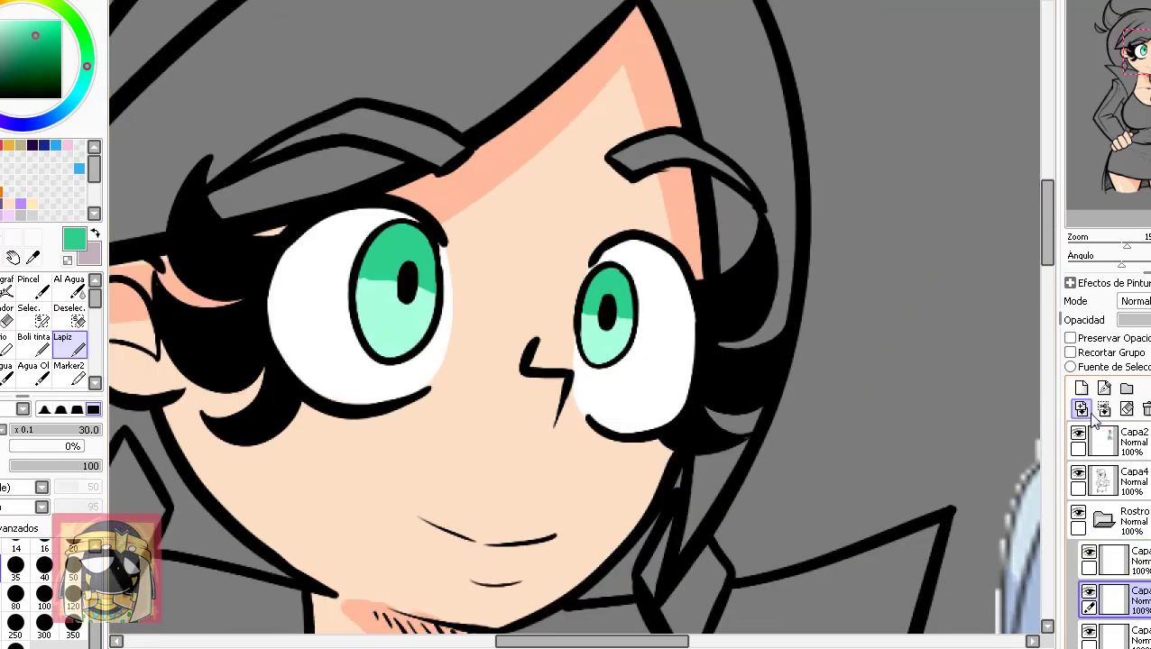
scroll(402, 293, "up", 2)
mouse_move(379, 351)
left_mouse_down()
mouse_move(424, 288)
mouse_move(393, 263)
left_mouse_up()
key("ctrl+z")
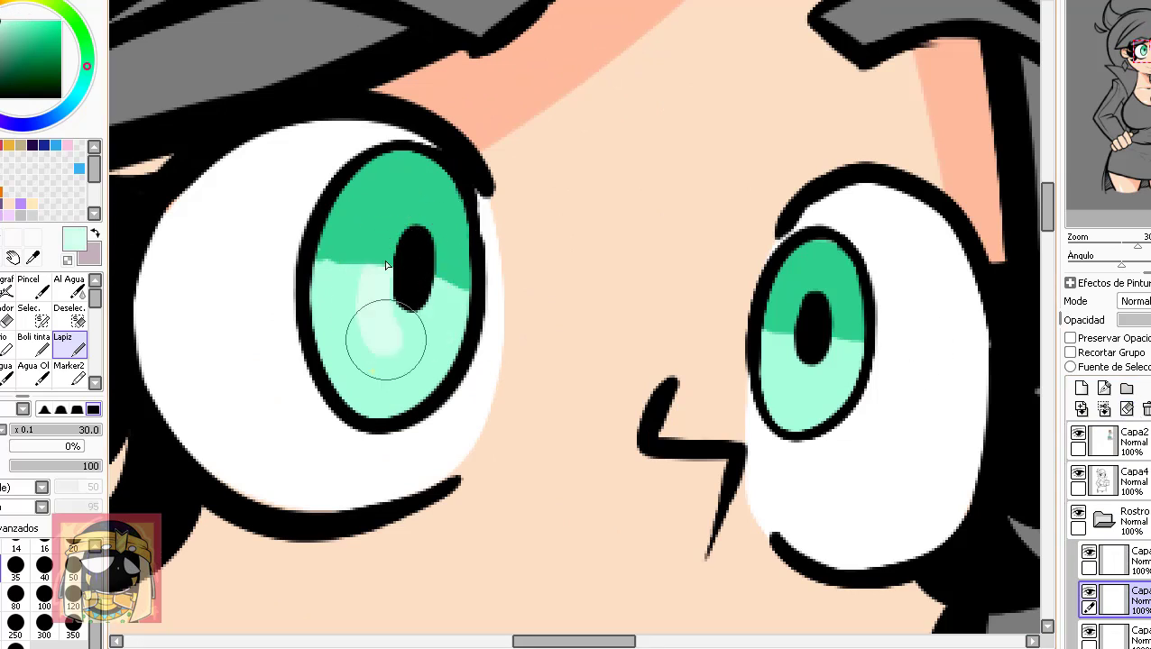
scroll(386, 264, "down", 3)
scroll(358, 313, "up", 3)
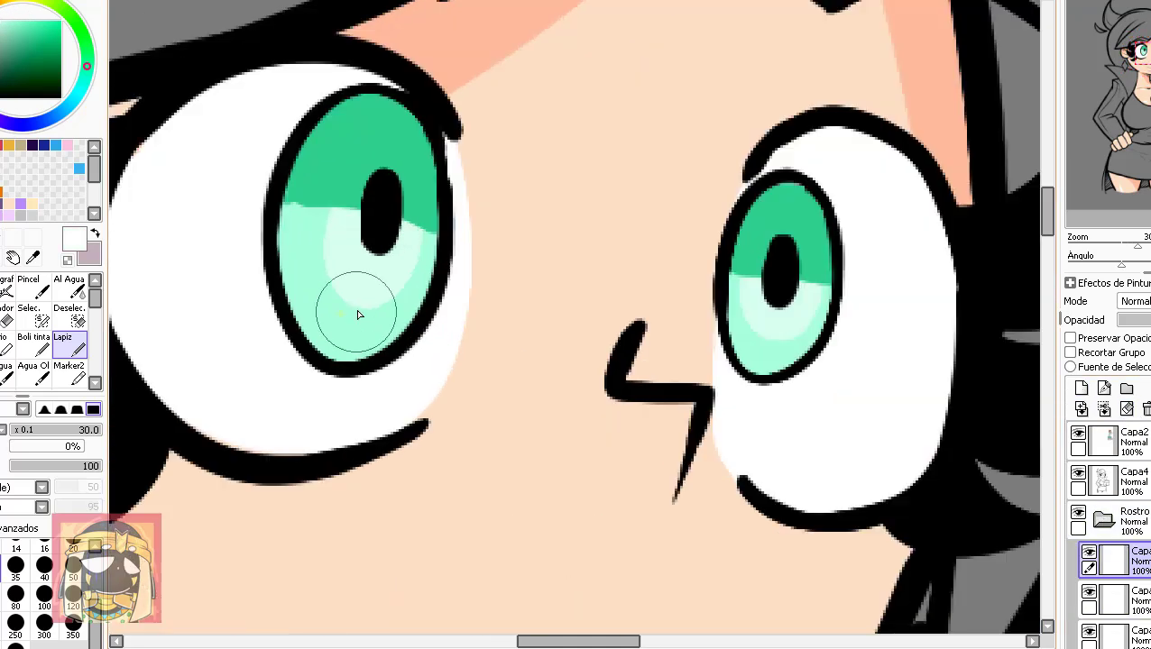
Step: Add white highlights at the bottom of both irises with the size 30 pencil
scroll(356, 309, "down", 3)
scroll(566, 295, "up", 3)
left_click(566, 295)
scroll(565, 295, "down", 2)
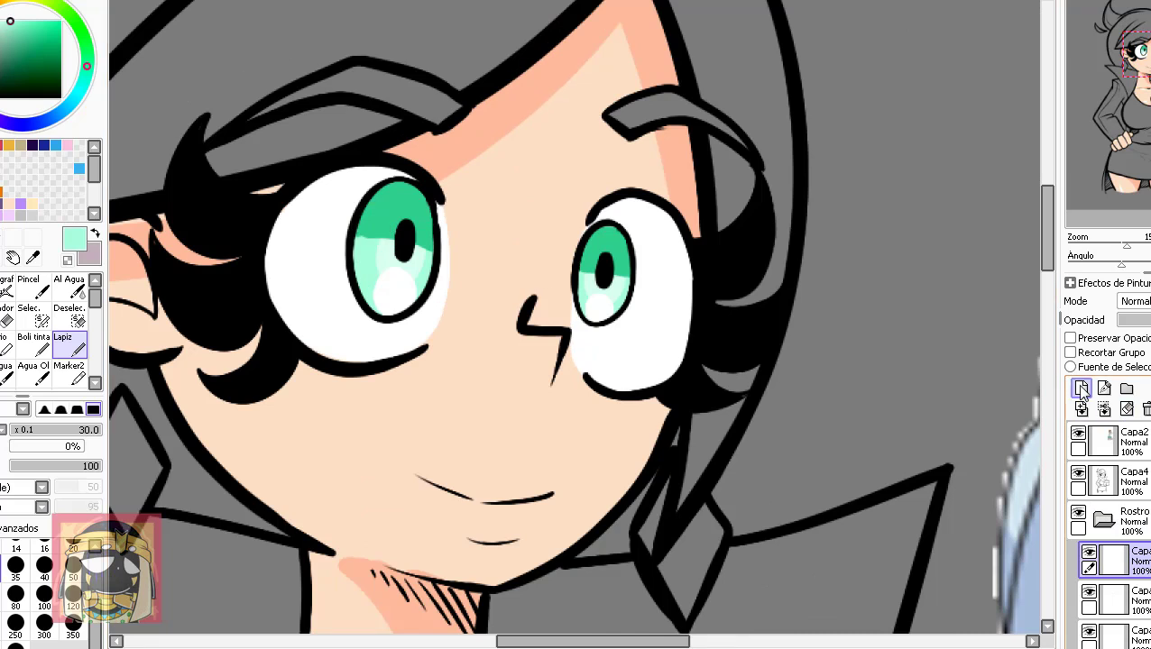
Step: Paint thin glow reflections along the edges of both irises on a new Luminosity layer with the size 10 pencil
left_click(1135, 372)
scroll(397, 282, "down", 2)
scroll(398, 282, "up", 4)
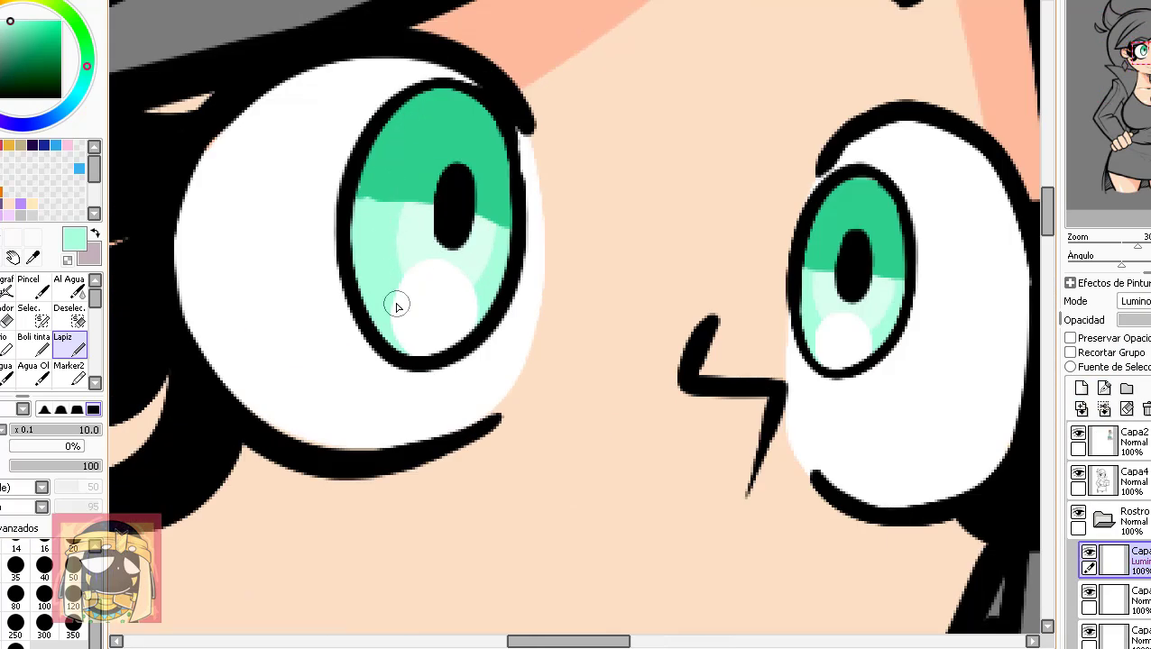
left_click_drag(494, 281, 496, 271)
scroll(449, 288, "down", 2)
scroll(449, 288, "up", 3)
left_click_drag(624, 206, 667, 271)
scroll(668, 271, "down", 3)
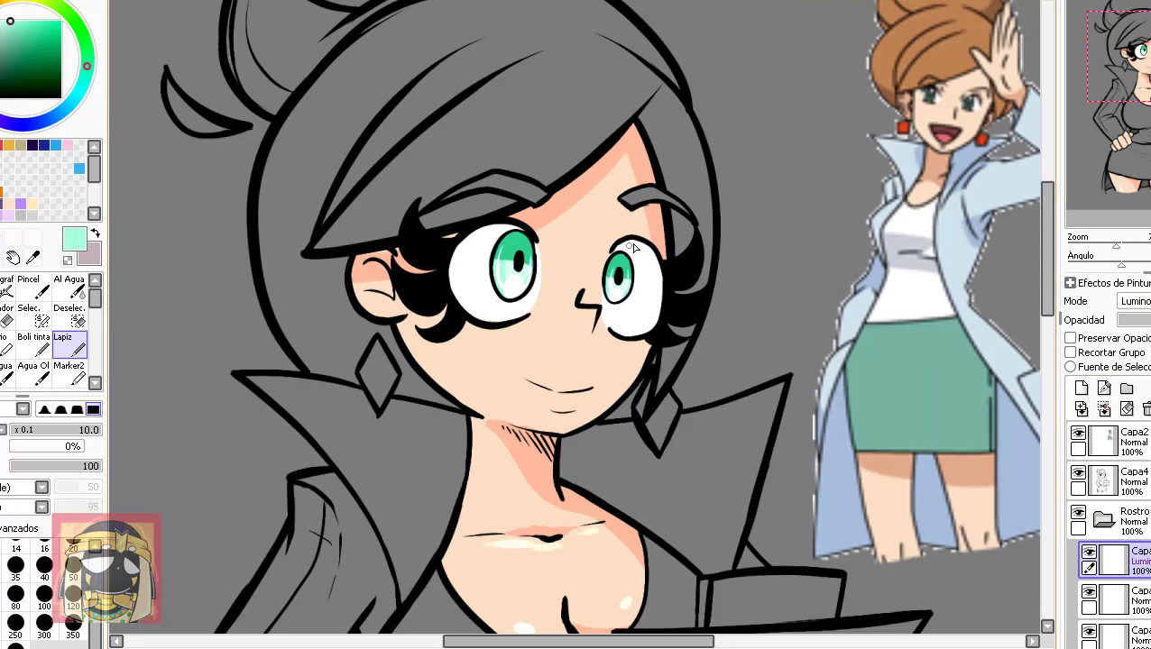
Step: Add white highlights over both irises on a new layer above the line art with the size 20 pencil
scroll(451, 271, "up", 2)
left_click(1102, 481)
left_click(72, 546)
scroll(398, 237, "up", 1)
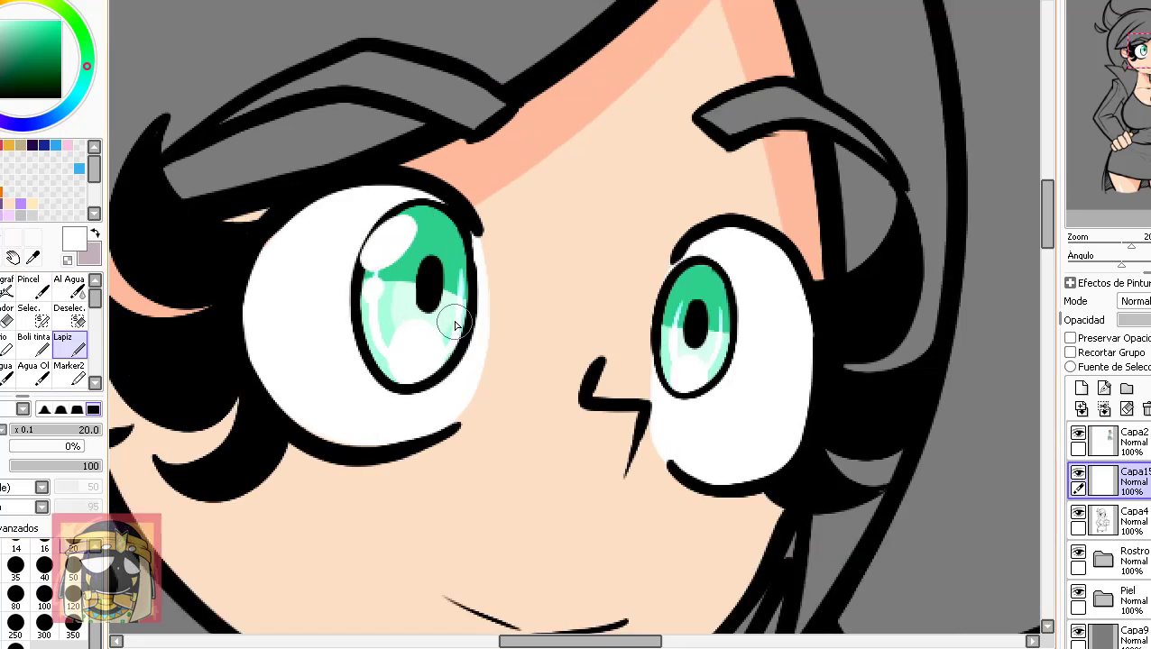
scroll(456, 326, "down", 1)
scroll(553, 268, "up", 1)
scroll(592, 340, "down", 2)
scroll(642, 288, "up", 2)
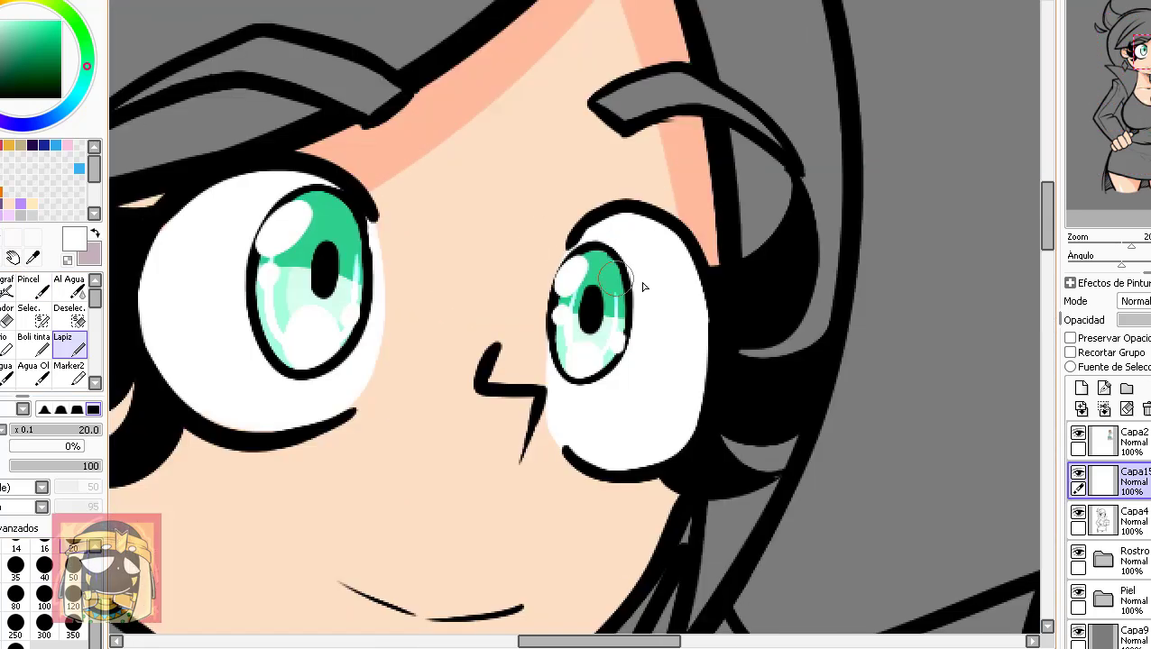
scroll(642, 287, "down", 2)
Step: Shade the outer parts of both eye whites light blue on a new layer in the Rostro folder at size 20
left_click(1080, 389)
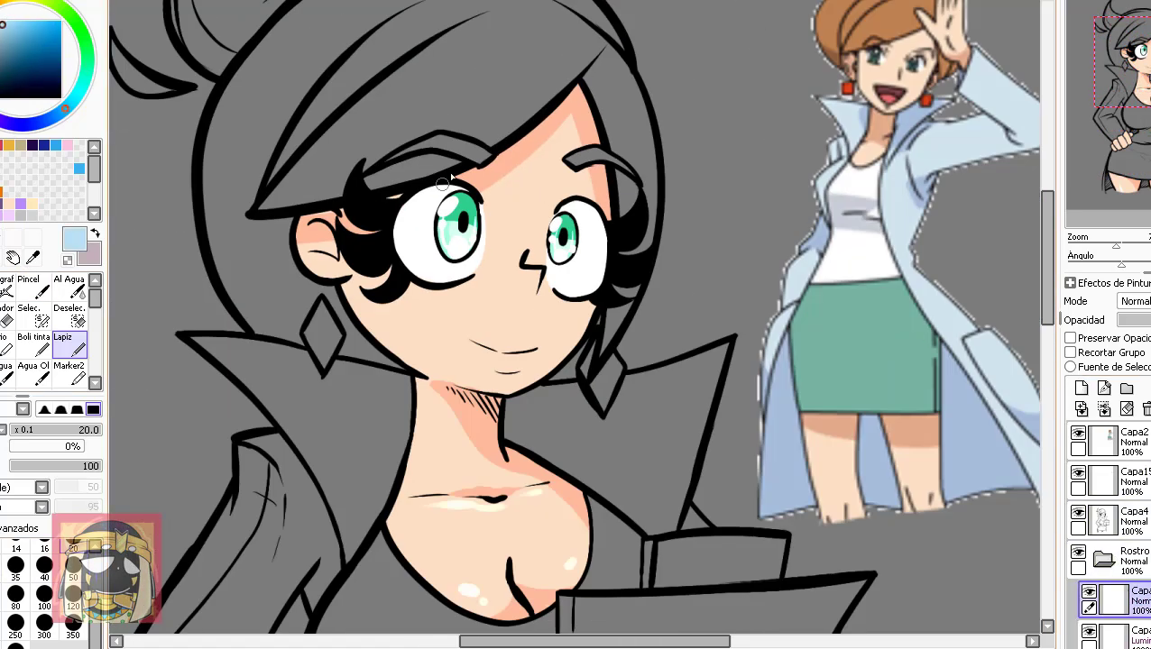
scroll(448, 175, "up", 2)
scroll(451, 184, "down", 1)
scroll(458, 206, "up", 1)
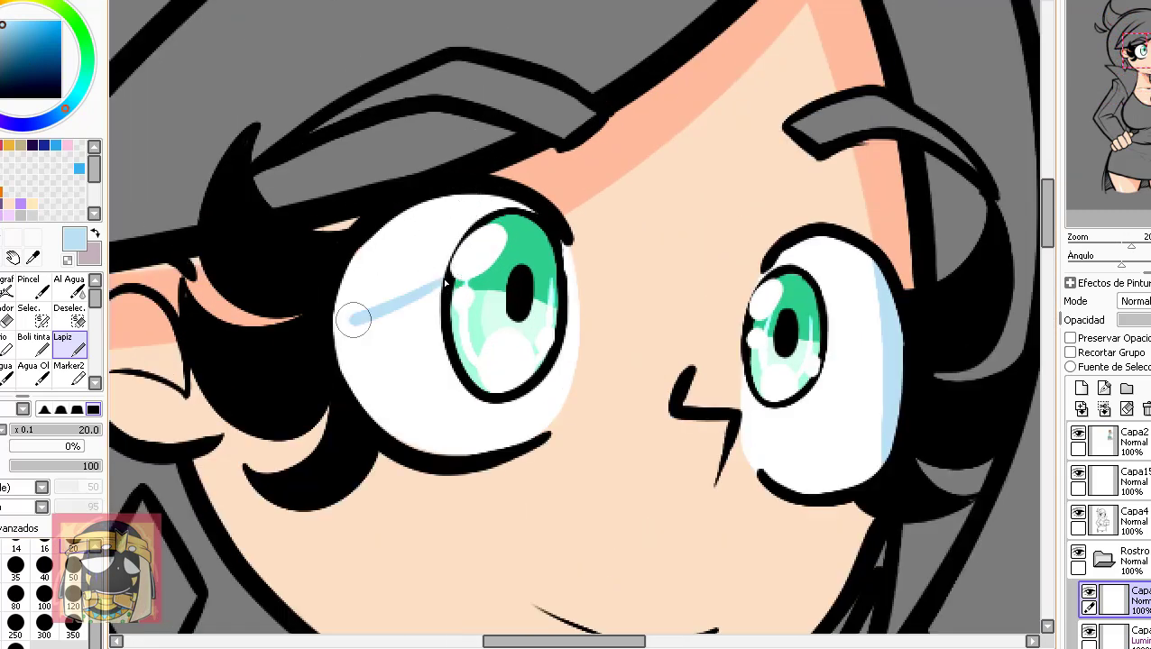
left_click_drag(433, 272, 455, 207)
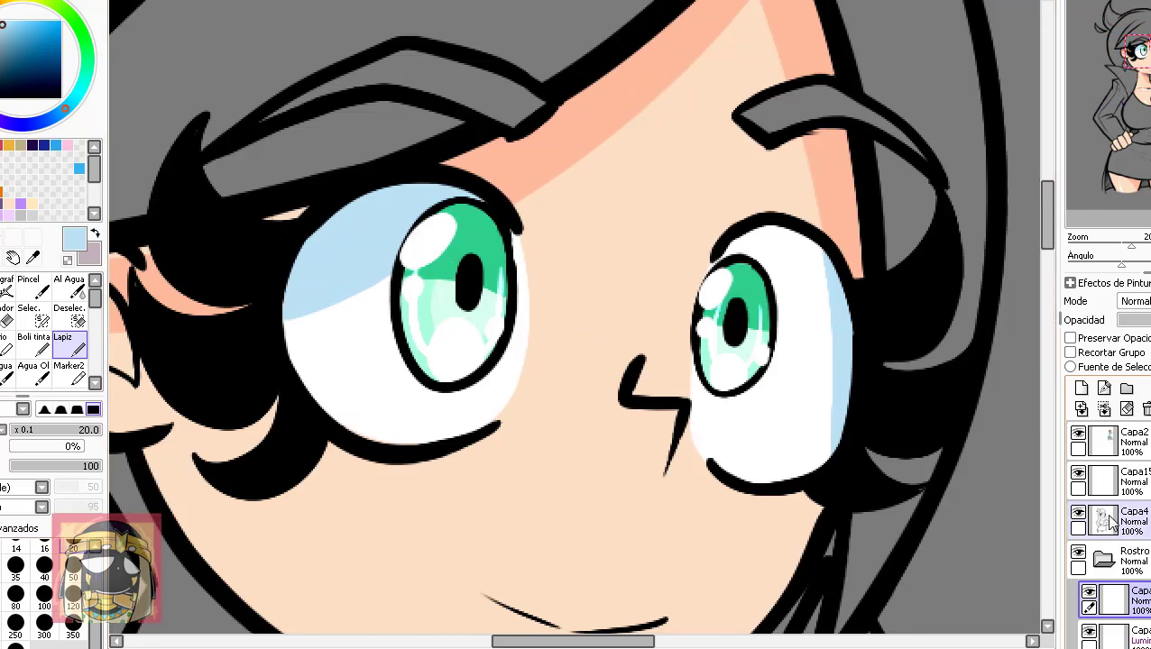
Step: Darken the tops of both irises with a deeper green using the size 20 pencil
left_click(1118, 600)
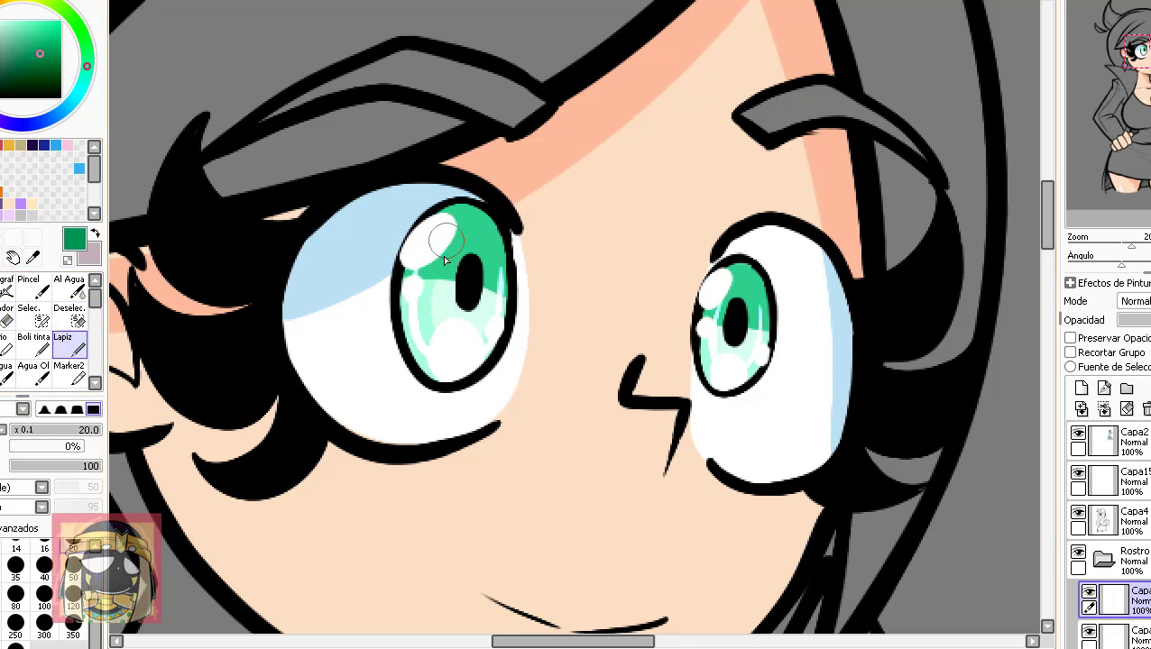
scroll(444, 260, "up", 1)
scroll(510, 206, "down", 4)
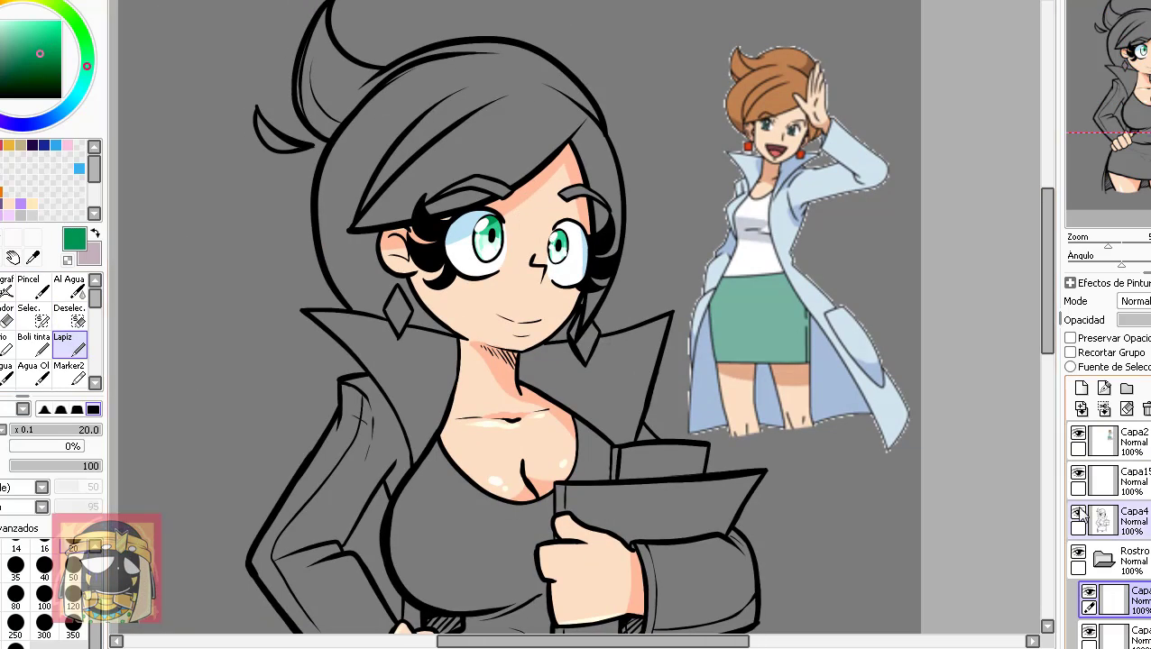
Step: Paint the lips light pink around the mouth line with the size 50 pencil
scroll(541, 226, "up", 2)
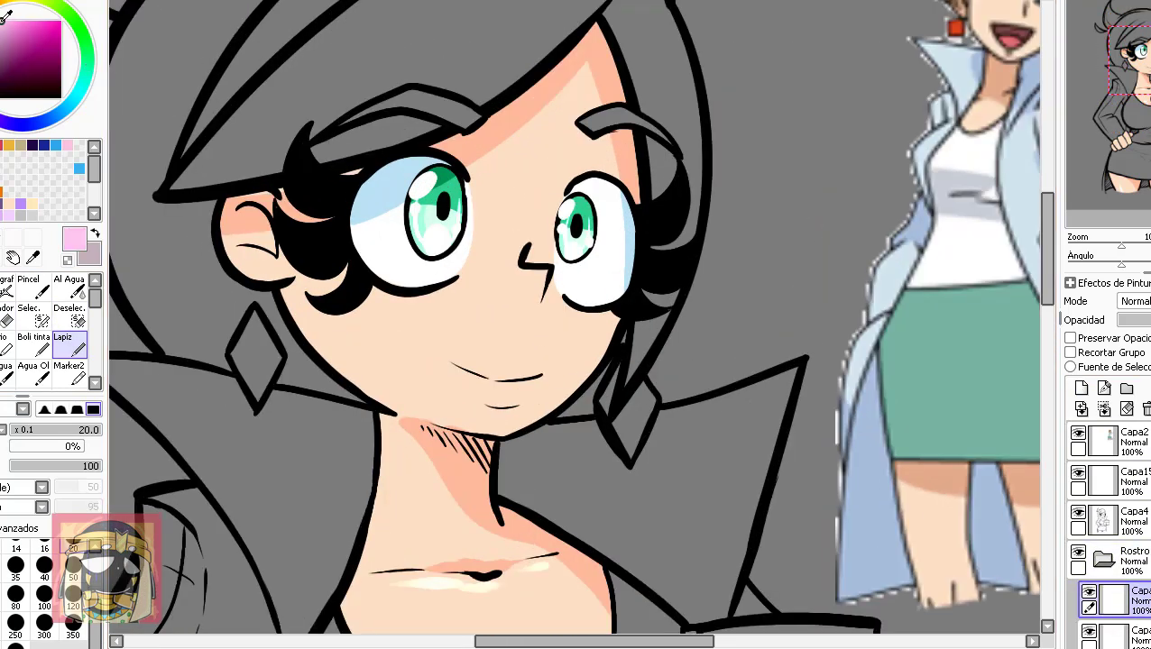
left_click(74, 567)
scroll(522, 390, "up", 2)
scroll(479, 363, "down", 1)
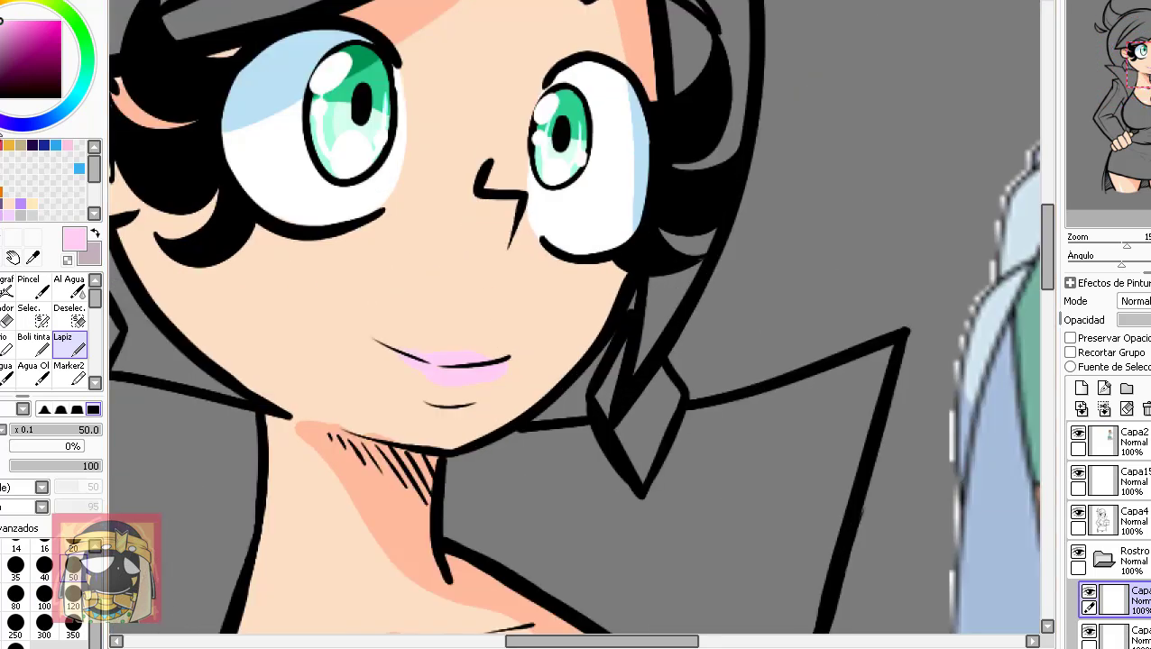
Step: Recolour the lips to a dusty pink with the hue and saturation adjustment
key("ctrl+u")
key("Return")
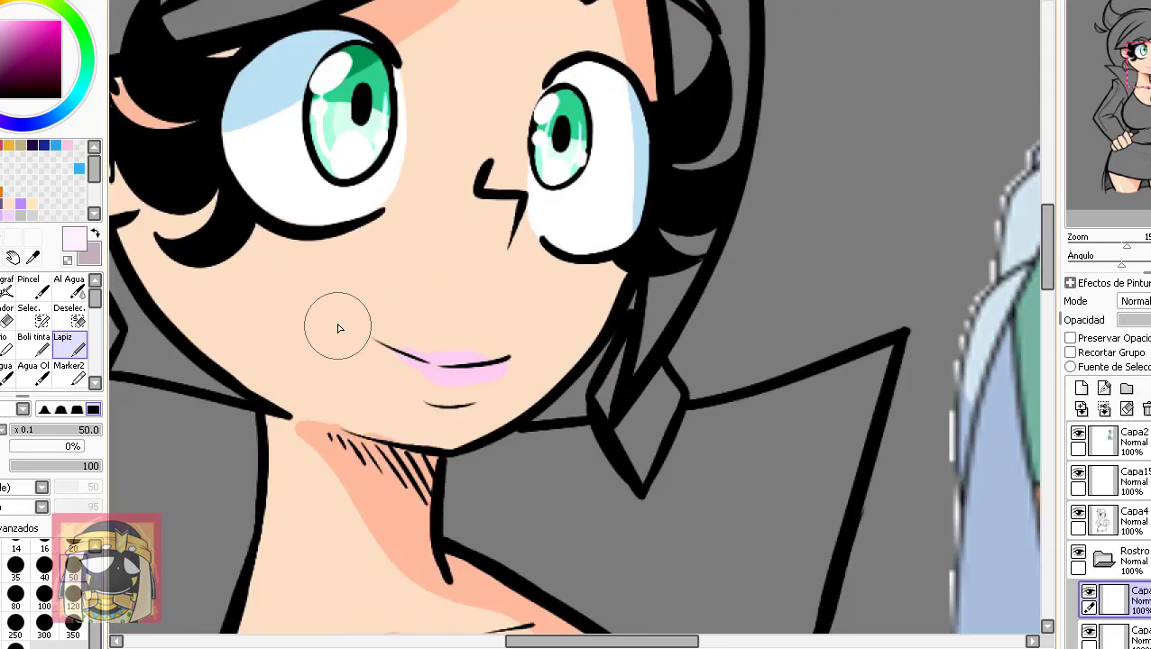
key("ctrl+y")
left_click(542, 74)
key("ctrl+u")
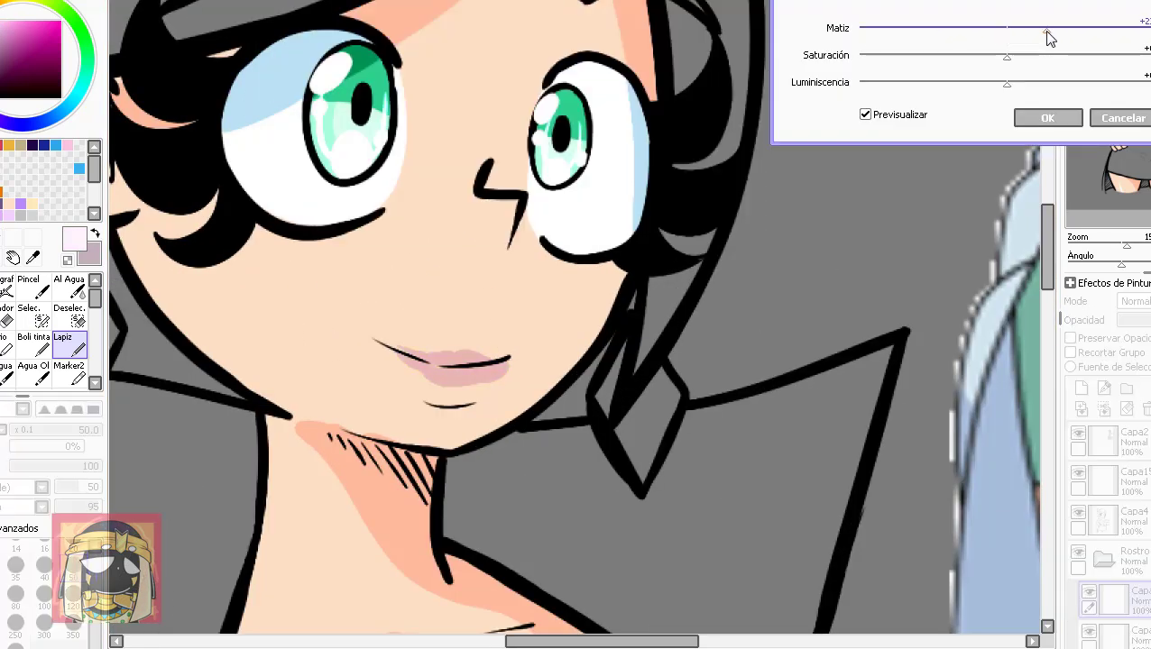
key("Return")
Step: Clear the painted lips and redraw their outline in rose pink with the size 10 pencil
scroll(789, 200, "down", 2)
scroll(566, 269, "up", 5)
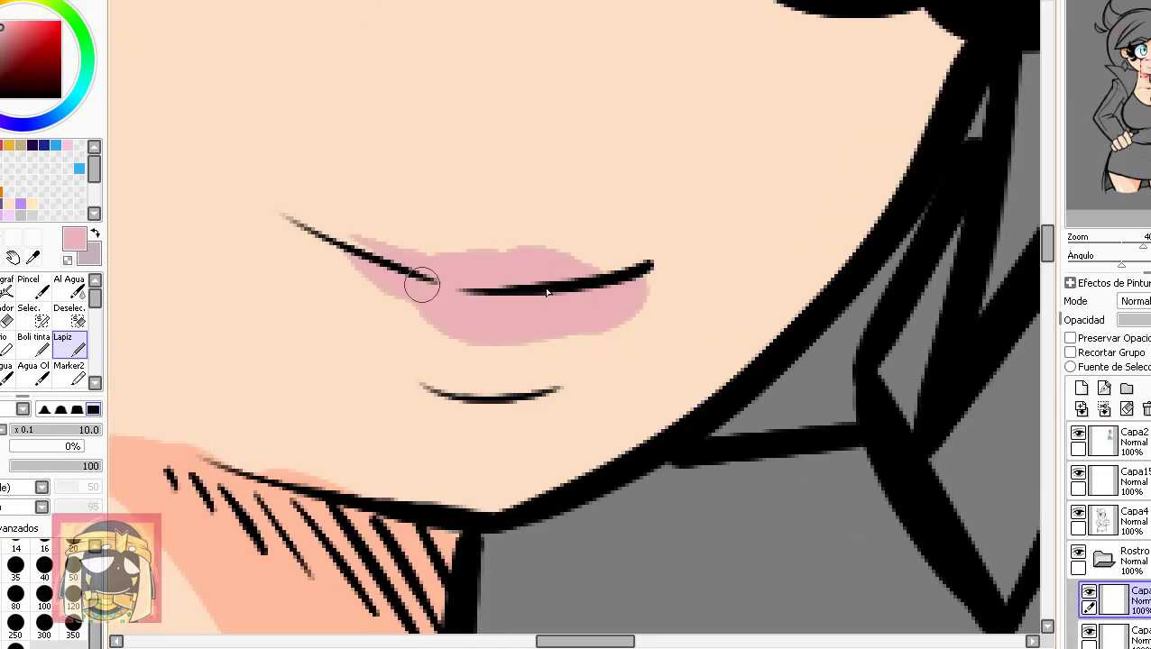
scroll(557, 303, "down", 1)
scroll(521, 326, "down", 2)
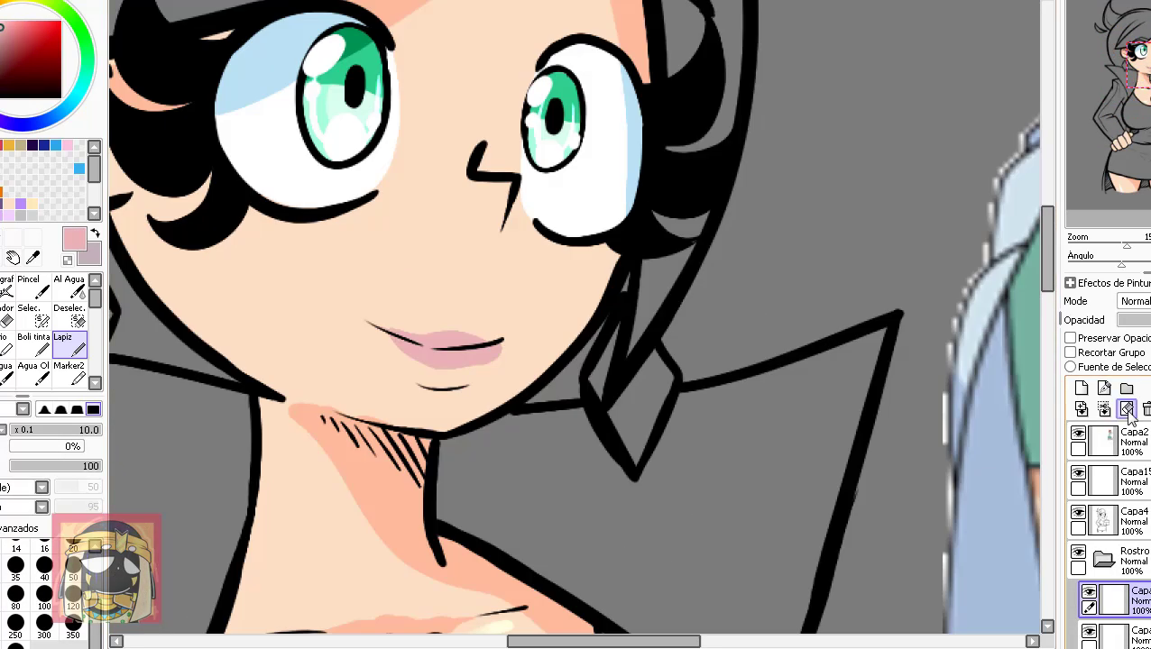
scroll(474, 359, "up", 2)
key("ctrl+z")
key("ctrl+y")
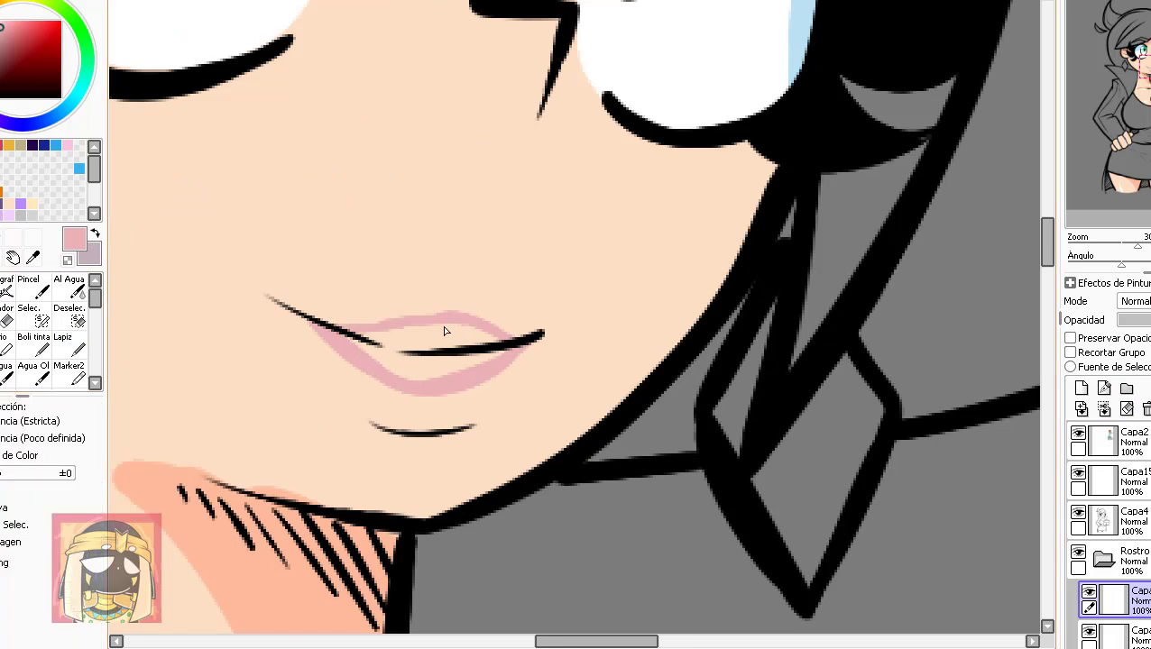
Step: Fill the lips with rose pink and add small pale pink highlights with the size 10 pencil
scroll(445, 340, "down", 1)
scroll(502, 366, "up", 2)
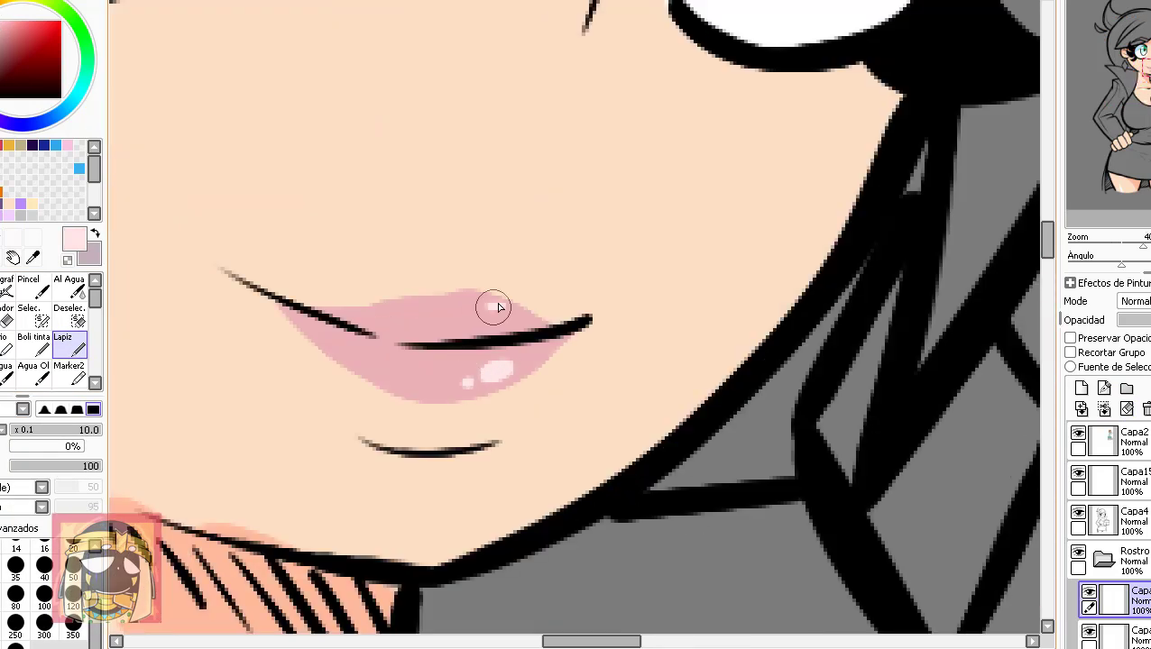
scroll(498, 308, "down", 3)
Step: Create a new layer folder above the Rostro folder and name it Pelo
left_click(1126, 388)
double_click(1138, 566)
type("Pelo")
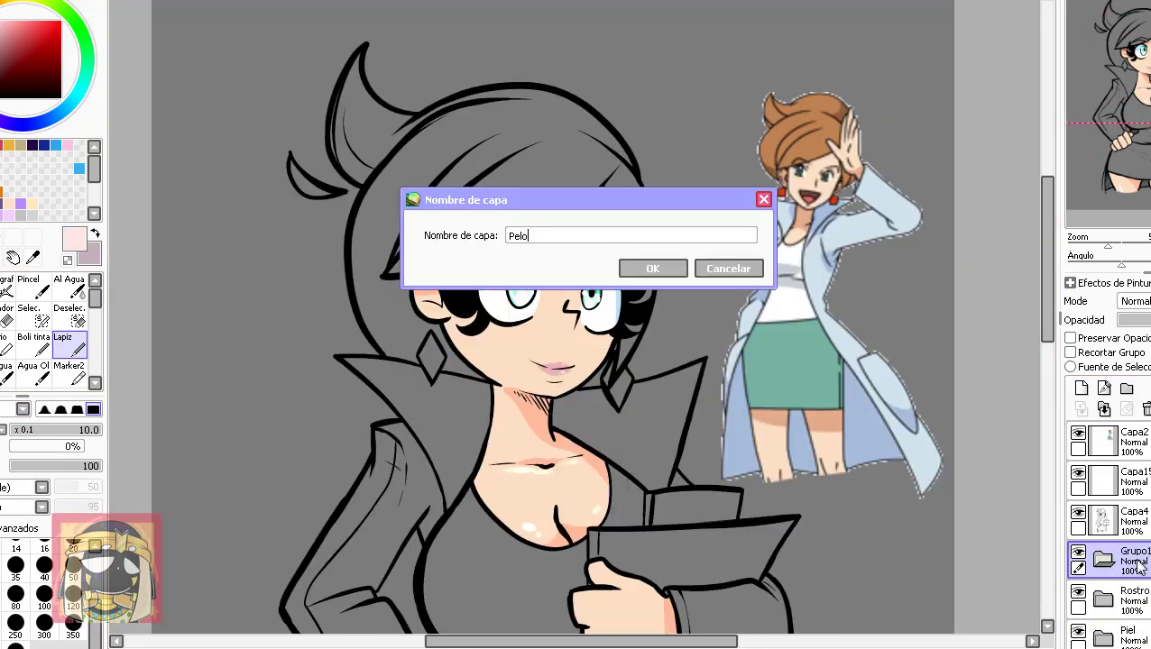
key("Return")
Step: Select the hair and eyebrow areas from the line art layer with the magic wand
left_click(1105, 521)
left_click(589, 208)
scroll(589, 208, "up", 2)
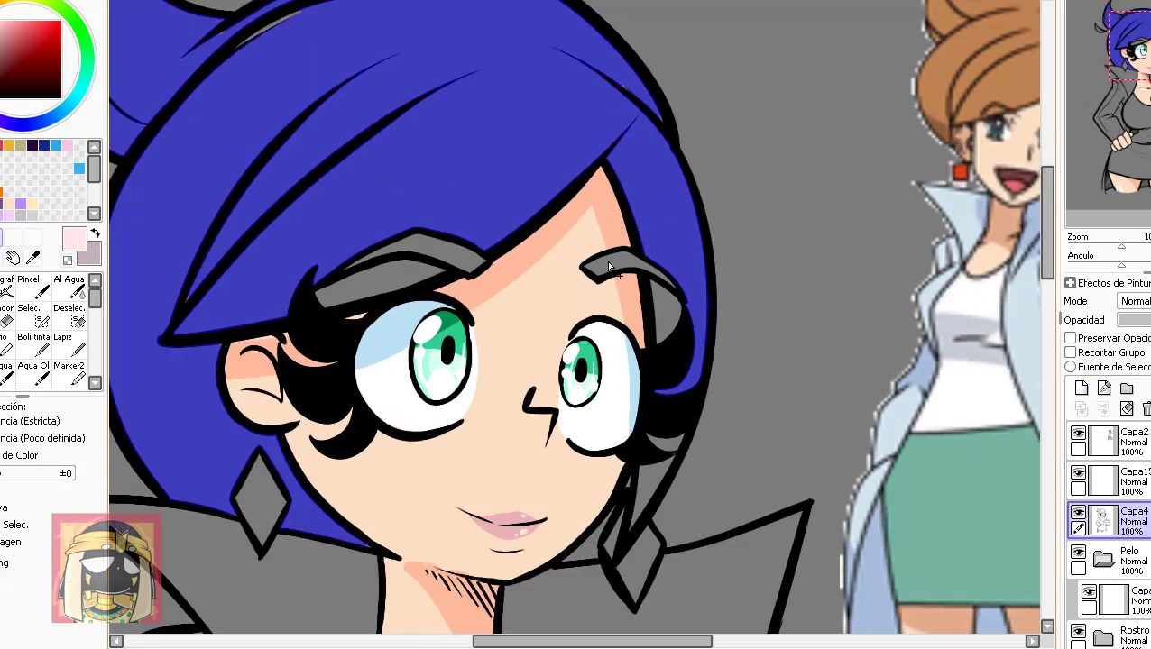
scroll(295, 197, "down", 3)
Step: Extend the selection into the missed gaps around the eyebrows, eyelashes and side strands with the selection pen
key("s")
scroll(634, 341, "up", 4)
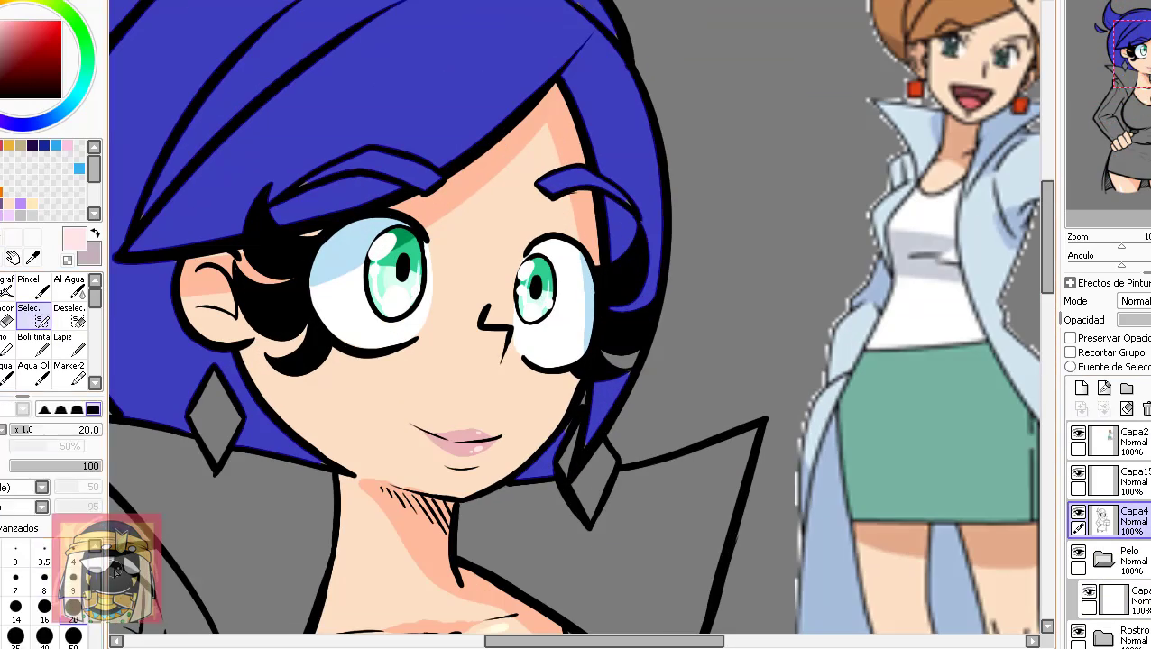
scroll(541, 428, "up", 1)
left_click_drag(569, 359, 562, 398)
scroll(640, 217, "down", 3)
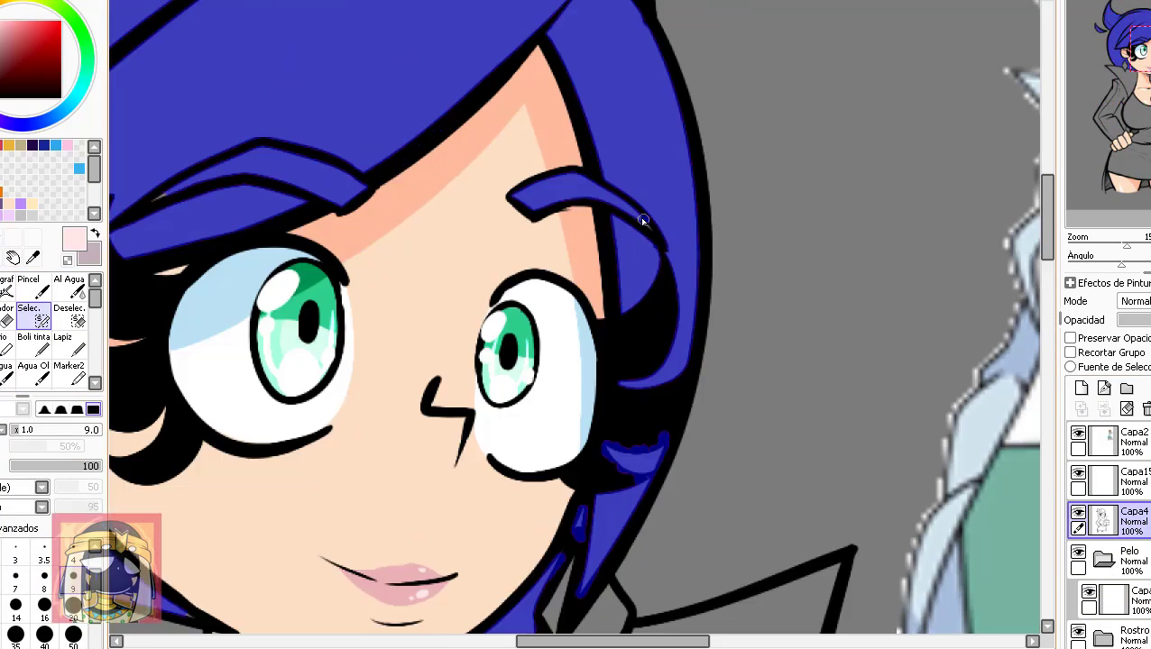
scroll(629, 274, "up", 2)
scroll(559, 252, "down", 2)
scroll(486, 226, "down", 1)
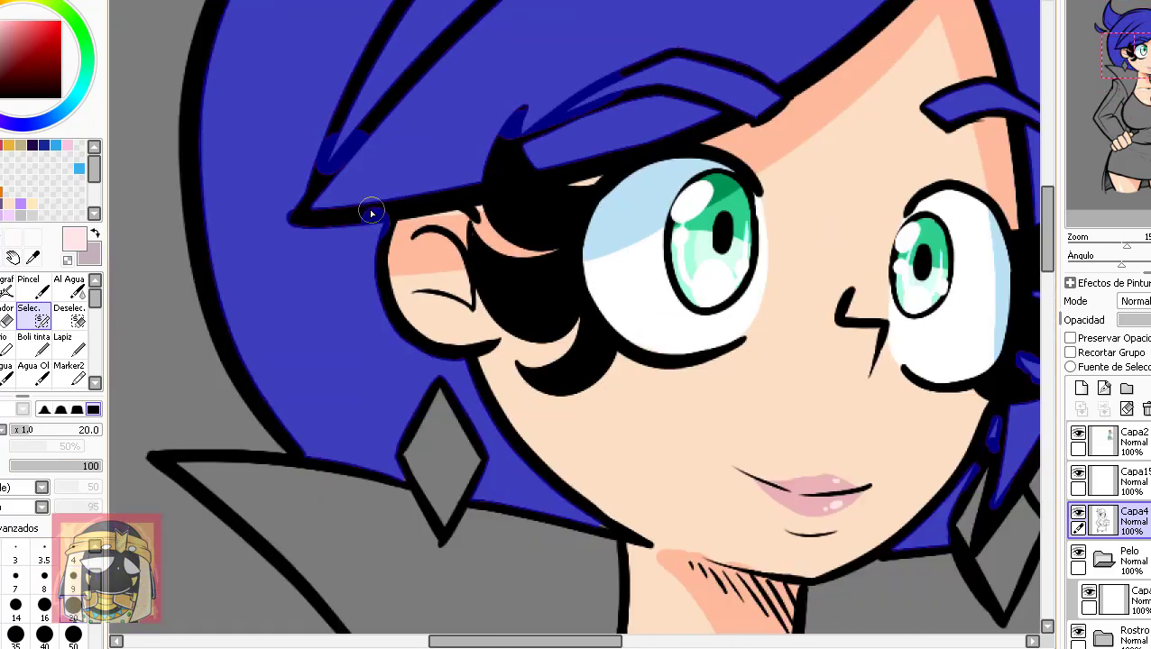
Step: Cover the remaining selection gaps along the fringe lines and bun with the size 14 selection pen
left_click(15, 575)
scroll(570, 454, "up", 2)
scroll(570, 454, "down", 3)
scroll(487, 226, "up", 3)
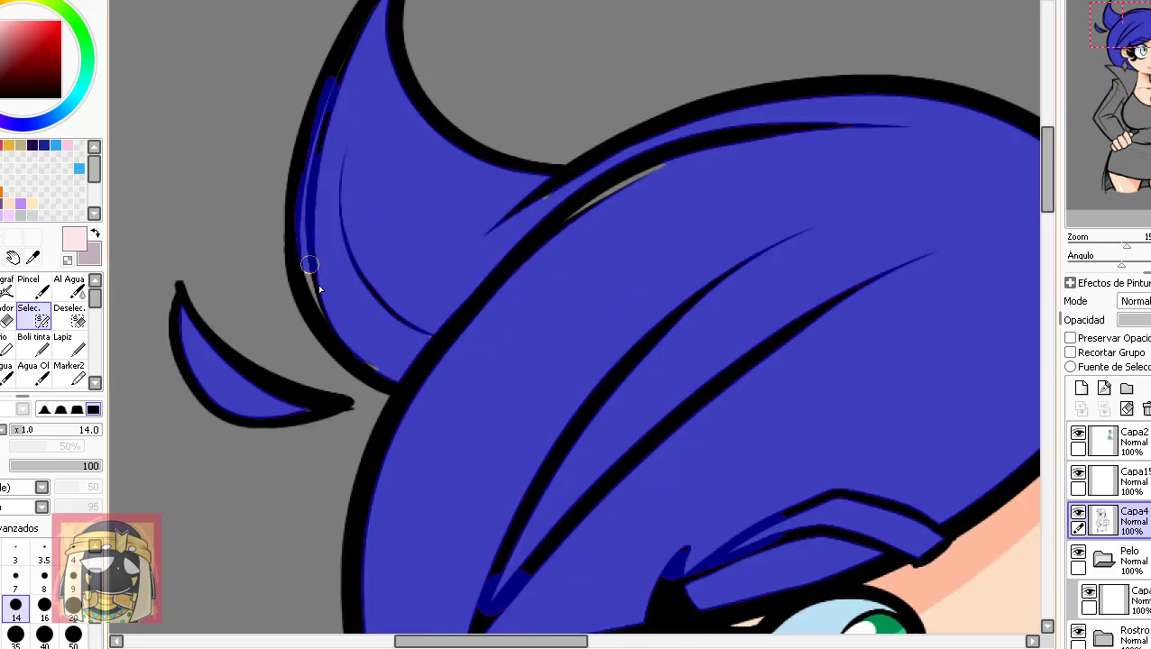
scroll(333, 311, "down", 1)
scroll(342, 377, "up", 2)
scroll(304, 309, "down", 3)
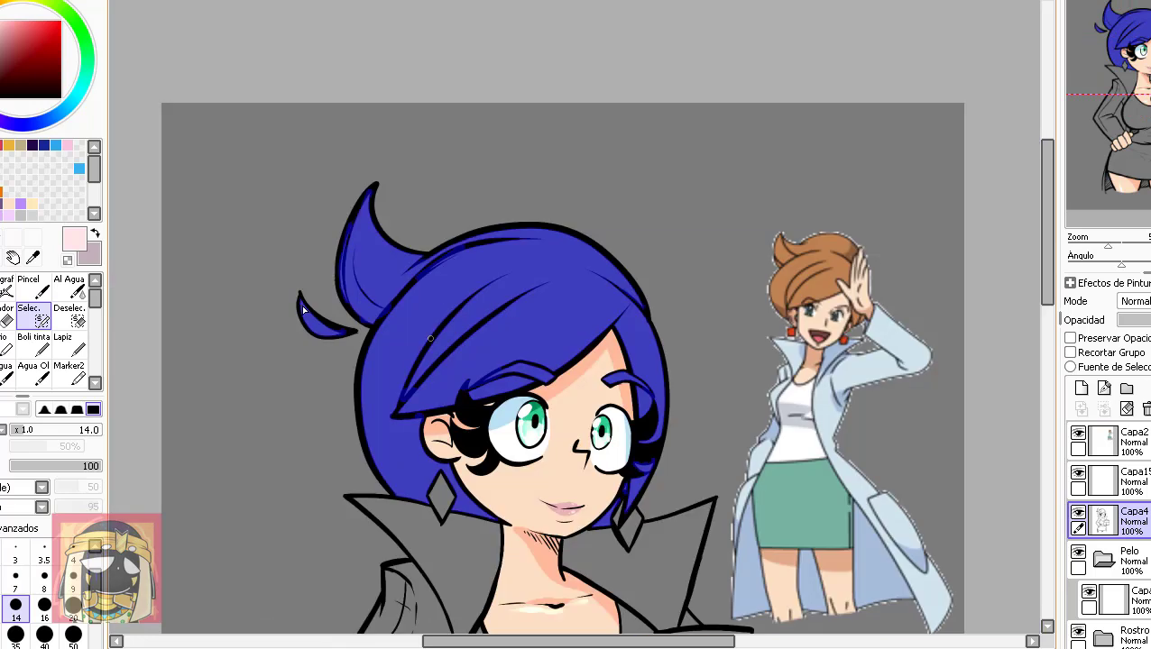
Step: Fill the selected hair and eyebrows with light brown on the layer in the Pelo folder
scroll(304, 310, "up", 1)
key("Delete")
left_click(34, 53)
scroll(451, 270, "down", 2)
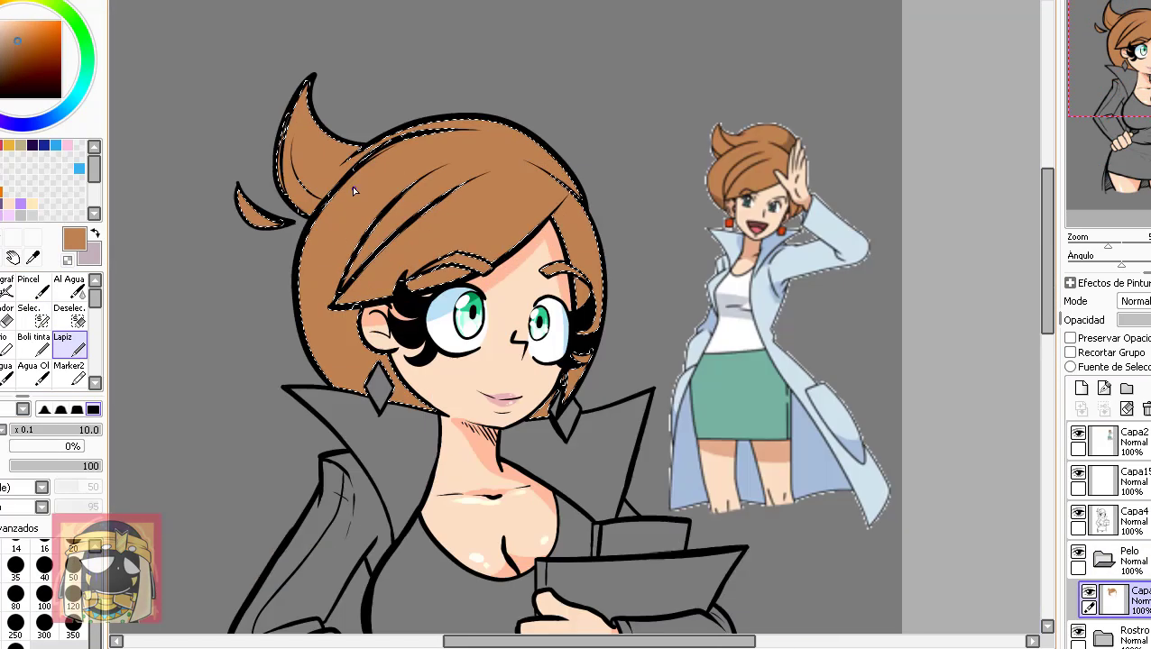
Step: Shade the hair beside the face and behind the ear in dark reddish brown on a new layer at size 50
scroll(451, 271, "up", 2)
left_click_drag(34, 54, 37, 49)
left_click(72, 592)
scroll(685, 289, "down", 2)
scroll(685, 289, "up", 2)
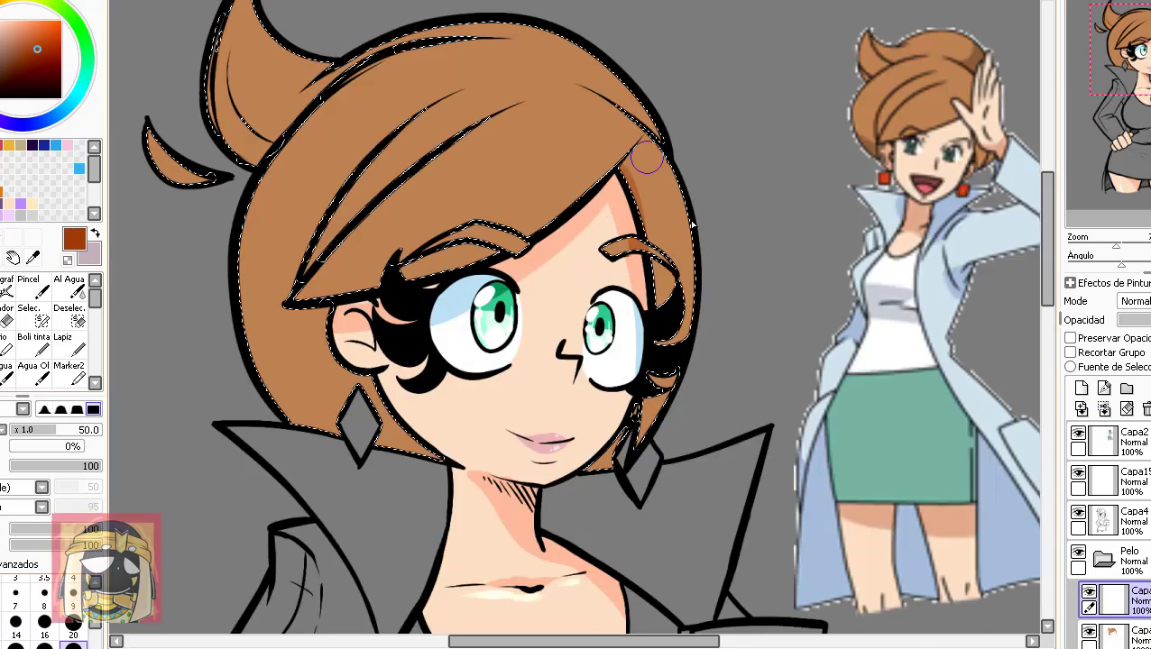
left_click_drag(656, 227, 687, 293)
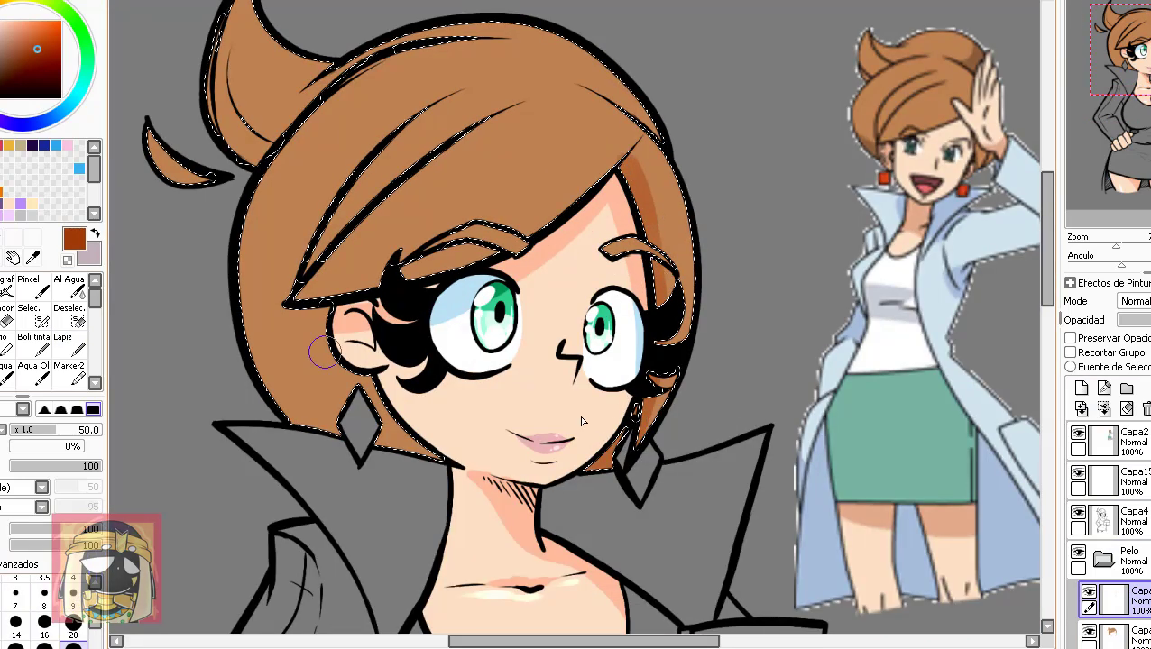
left_click_drag(297, 287, 316, 329)
Step: Shade the lower edge of the fringe, the inner strands and the base of the bun in reddish brown at size 50
scroll(315, 268, "up", 1)
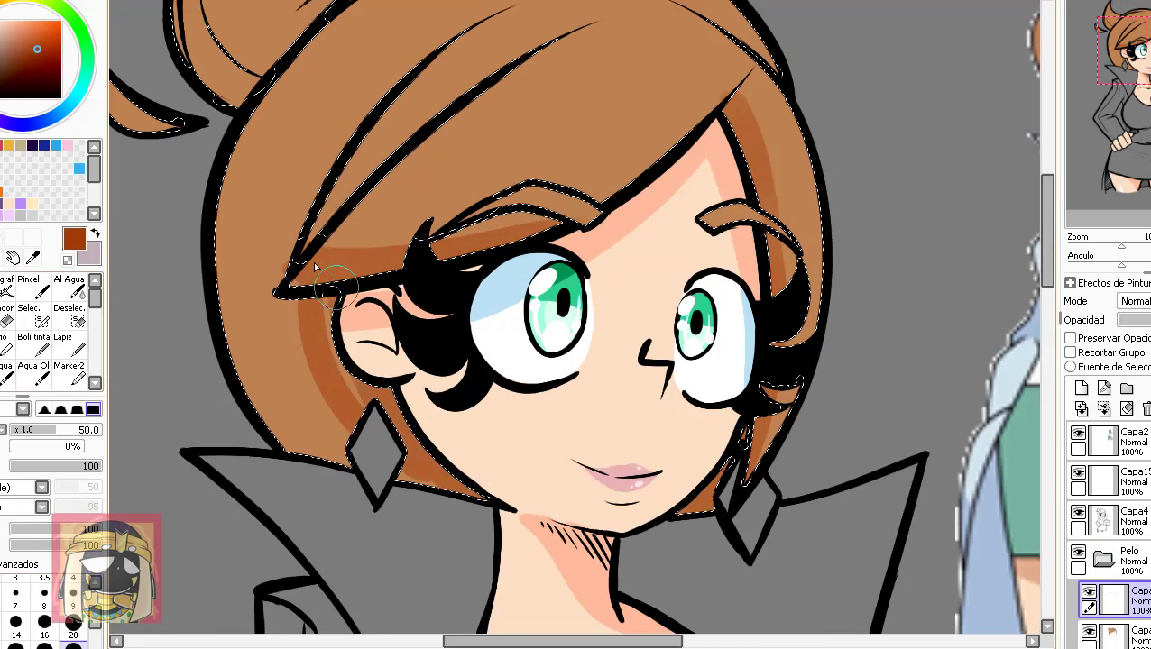
scroll(431, 483, "down", 1)
scroll(672, 185, "down", 1)
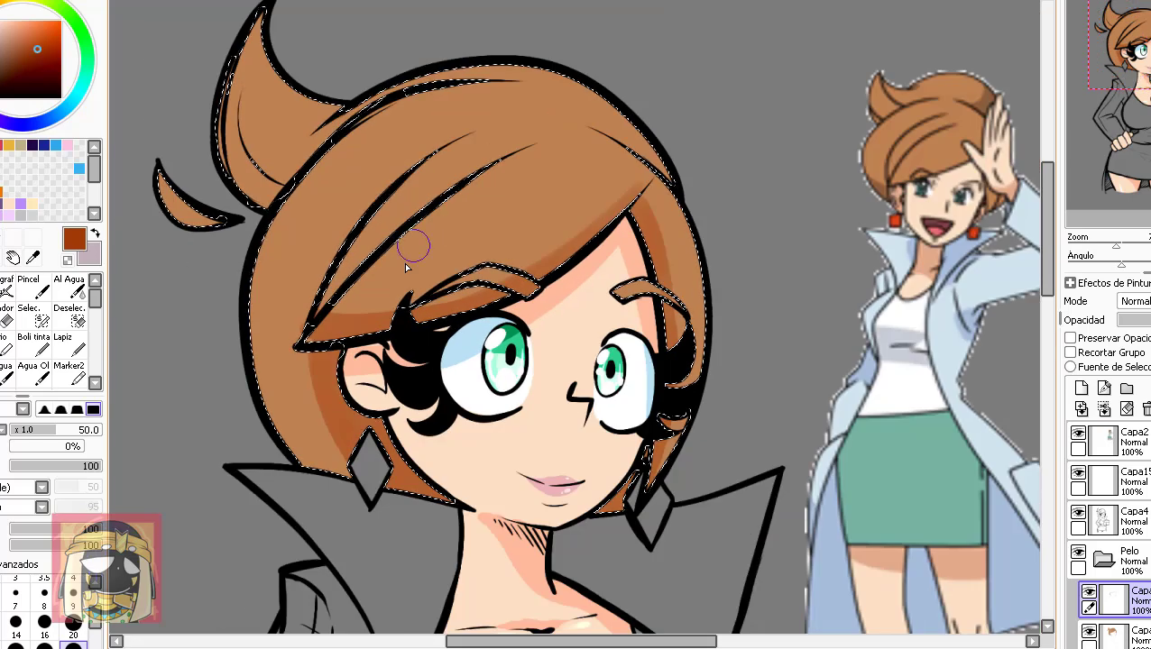
scroll(361, 226, "up", 2)
left_click_drag(423, 167, 271, 237)
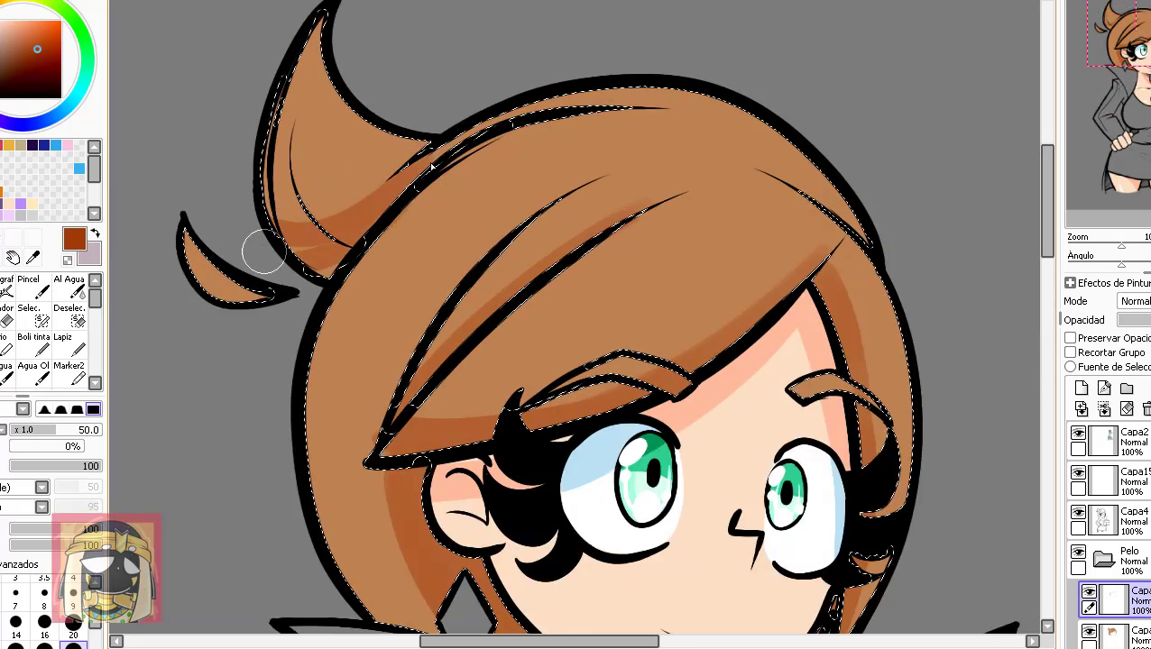
scroll(347, 220, "down", 1)
Step: Brush a soft brown glow over the hair on a new Luminosity layer with the size 120 watercolour brush
left_click(411, 257, "alt")
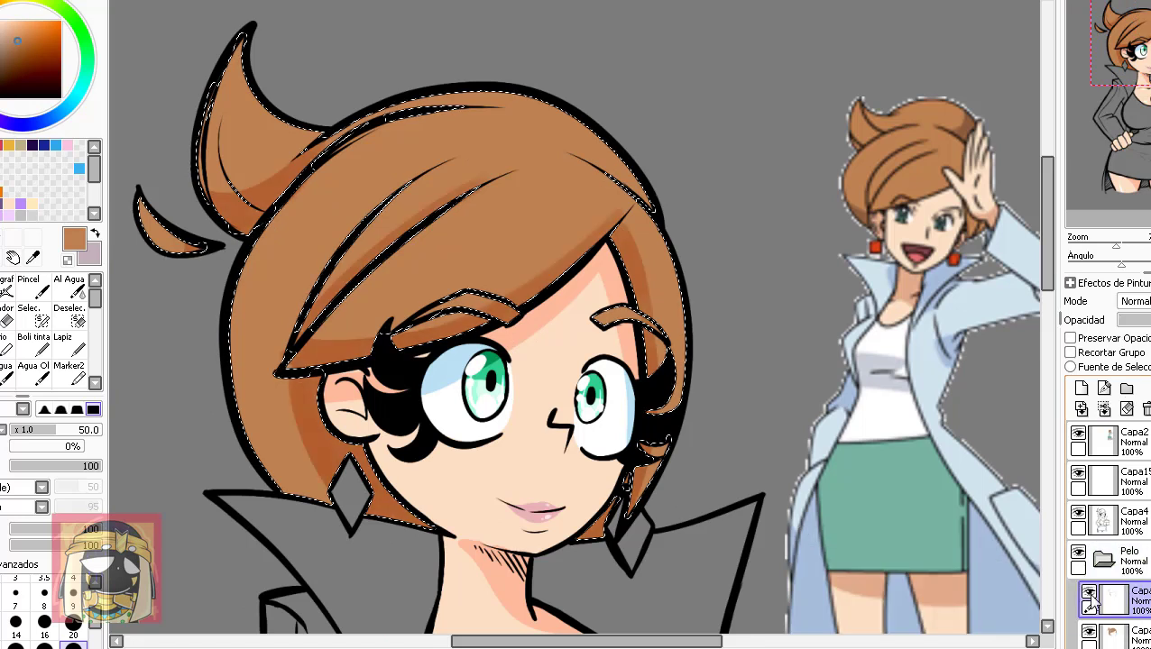
left_click(1134, 302)
left_click(1134, 371)
key("c")
scroll(406, 185, "down", 1)
mouse_move(406, 185)
left_mouse_down()
mouse_move(464, 183)
mouse_move(439, 259)
mouse_move(515, 179)
mouse_move(400, 225)
mouse_move(345, 167)
left_mouse_up()
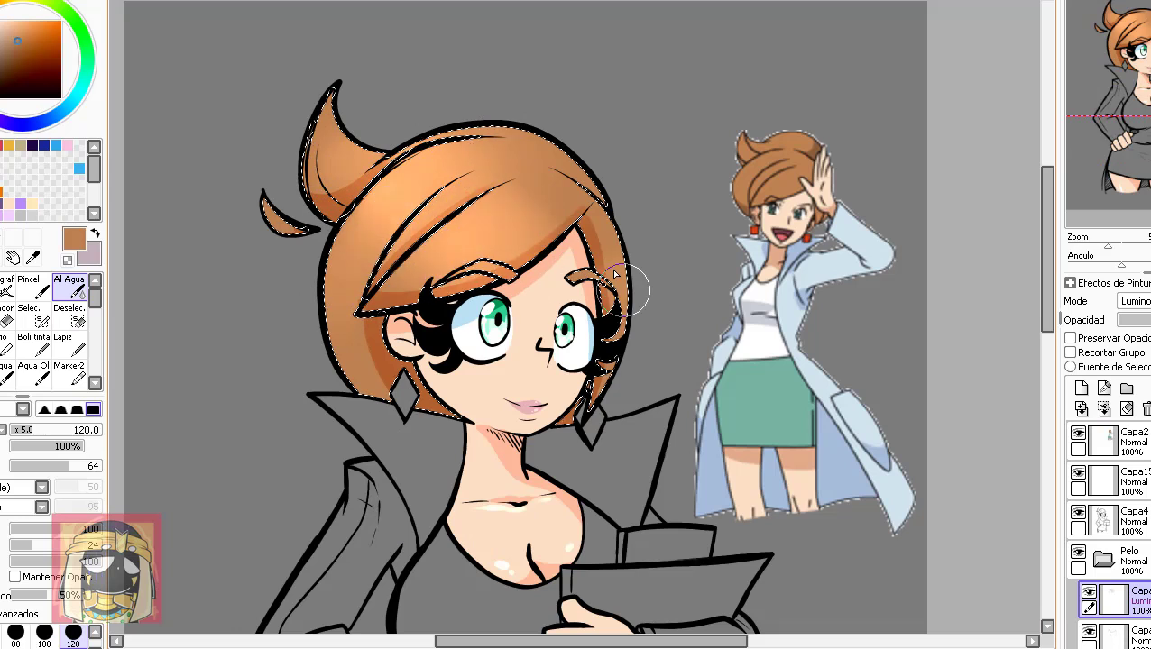
mouse_move(616, 252)
left_mouse_down()
mouse_move(505, 181)
mouse_move(388, 297)
left_mouse_up()
Step: Paint broad golden-orange highlights along the back of the head, the bun and the fringe on the Luminosity layer at size 100
left_click(33, 36)
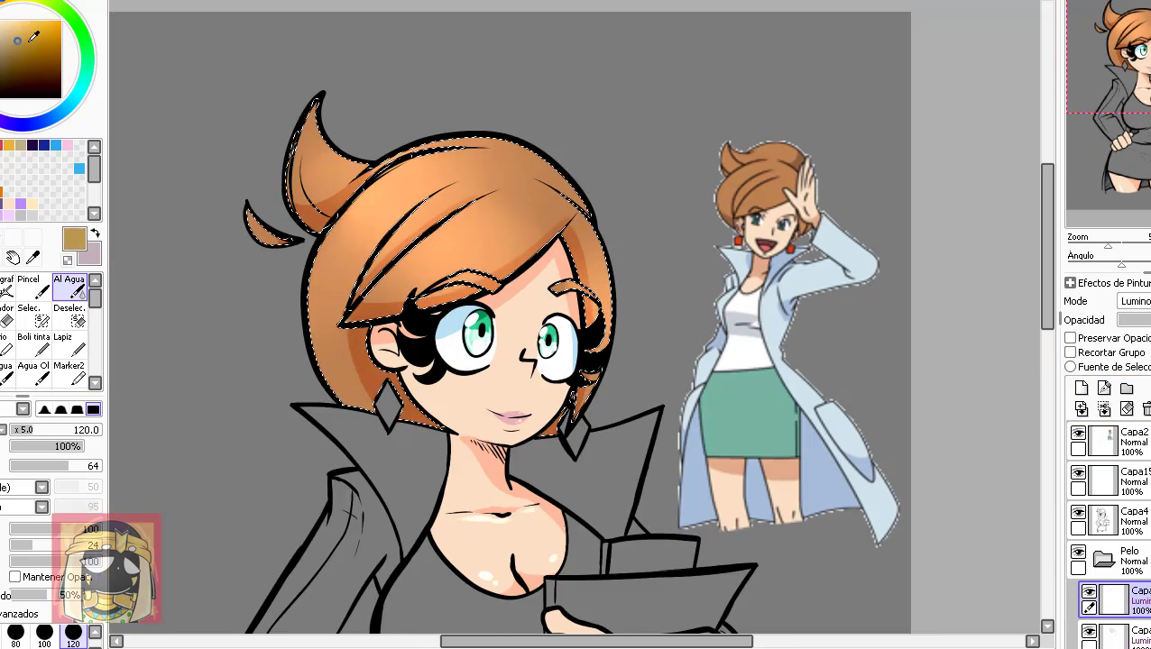
key("e")
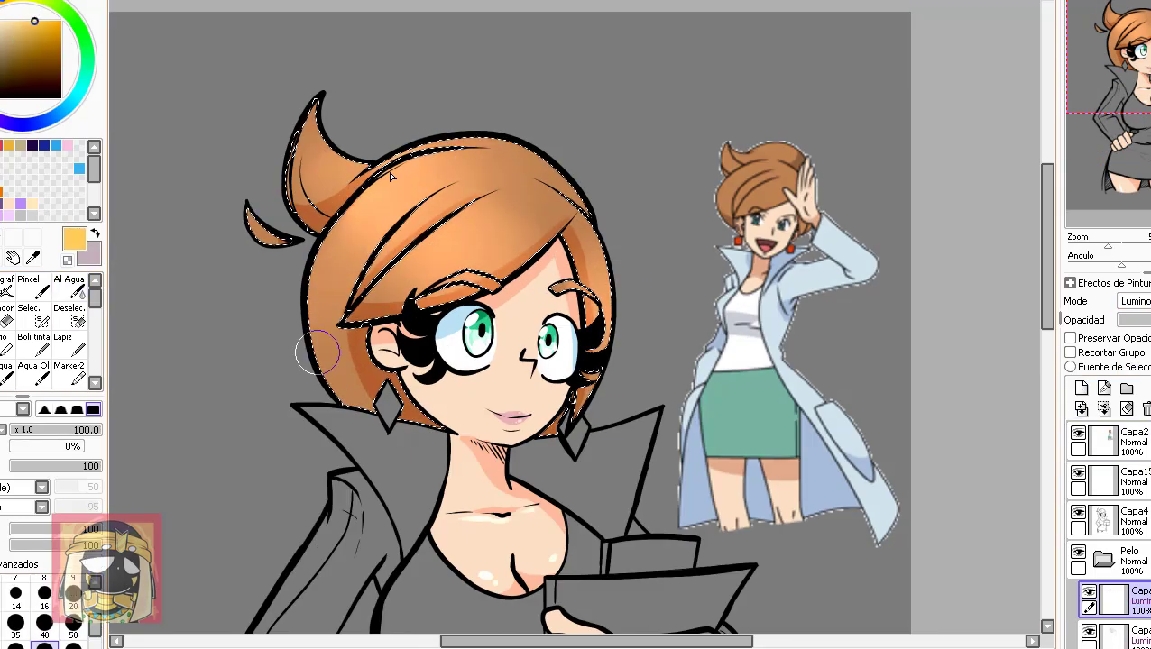
left_click_drag(487, 167, 326, 282)
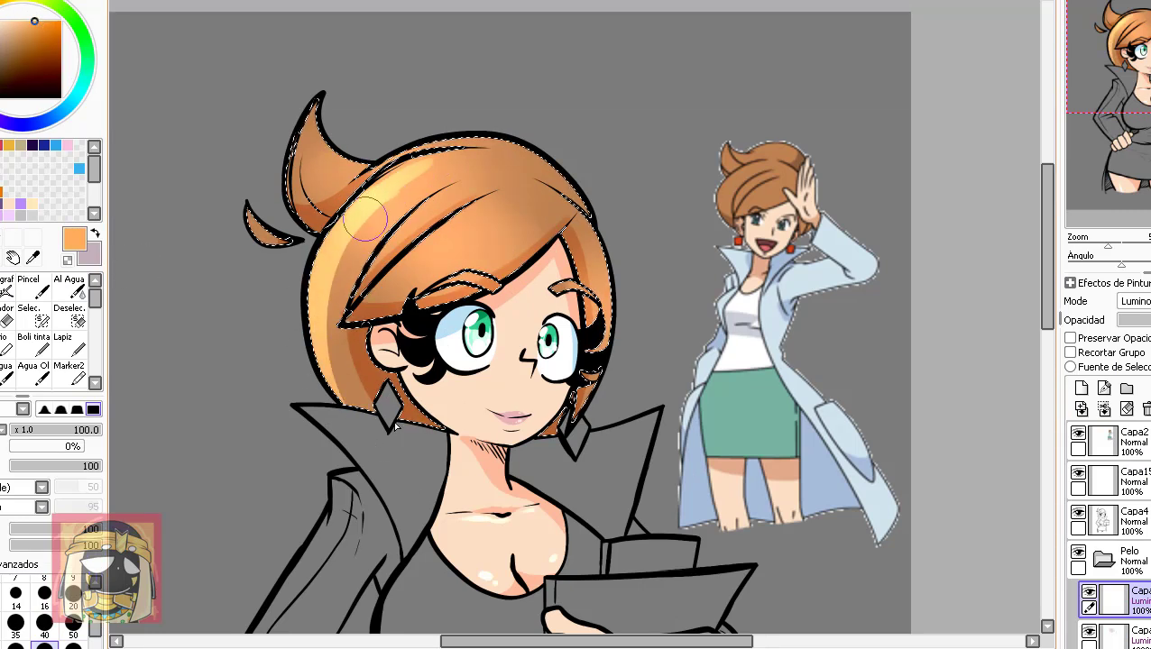
scroll(419, 167, "up", 2)
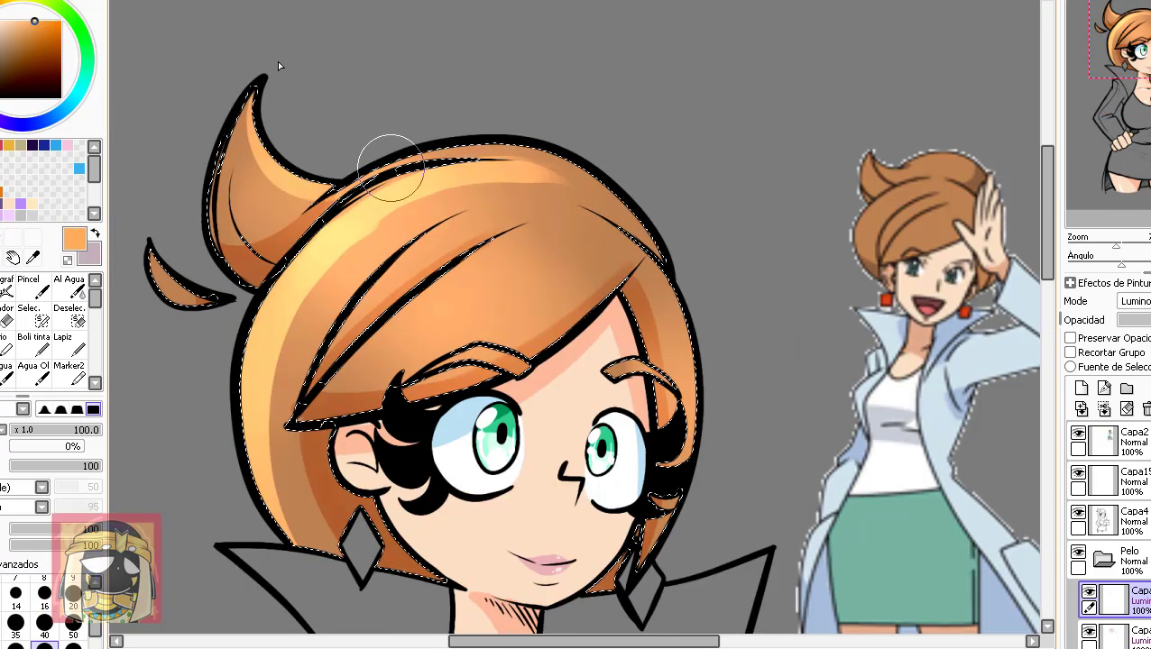
mouse_move(385, 161)
left_mouse_down()
mouse_move(443, 164)
mouse_move(496, 221)
mouse_move(349, 254)
mouse_move(436, 288)
mouse_move(451, 314)
mouse_move(521, 333)
left_mouse_up()
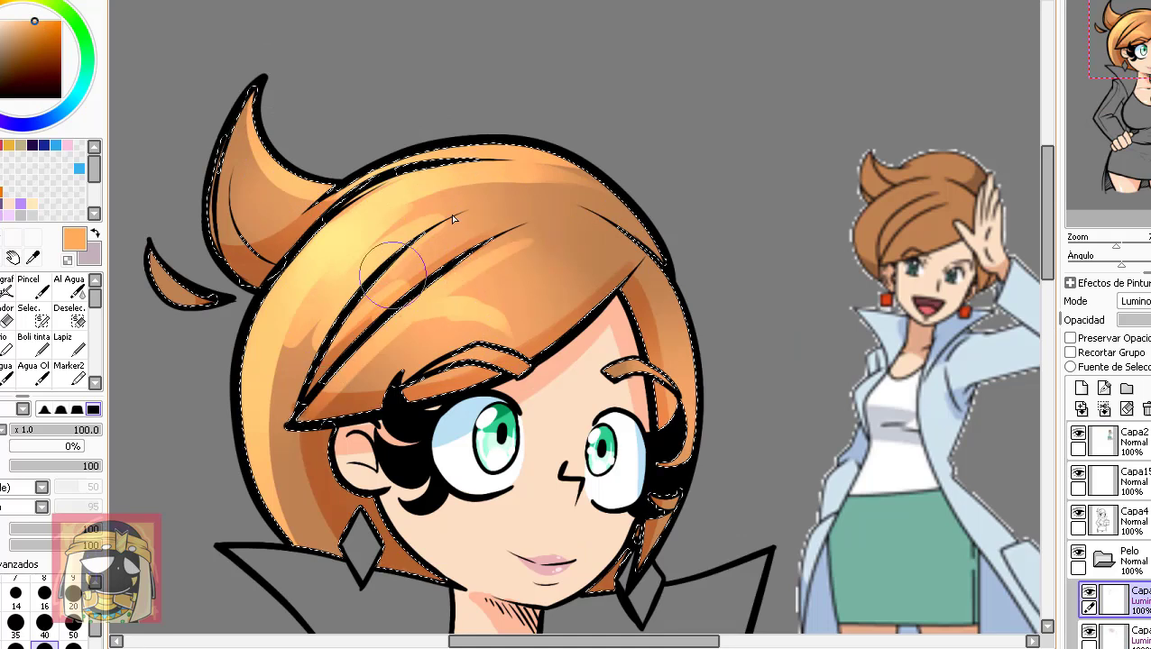
Step: Add finer orange highlight strokes to the bun and hair strands at size 40 and clear the selection
scroll(586, 467, "down", 2)
left_click(44, 622)
scroll(288, 282, "up", 2)
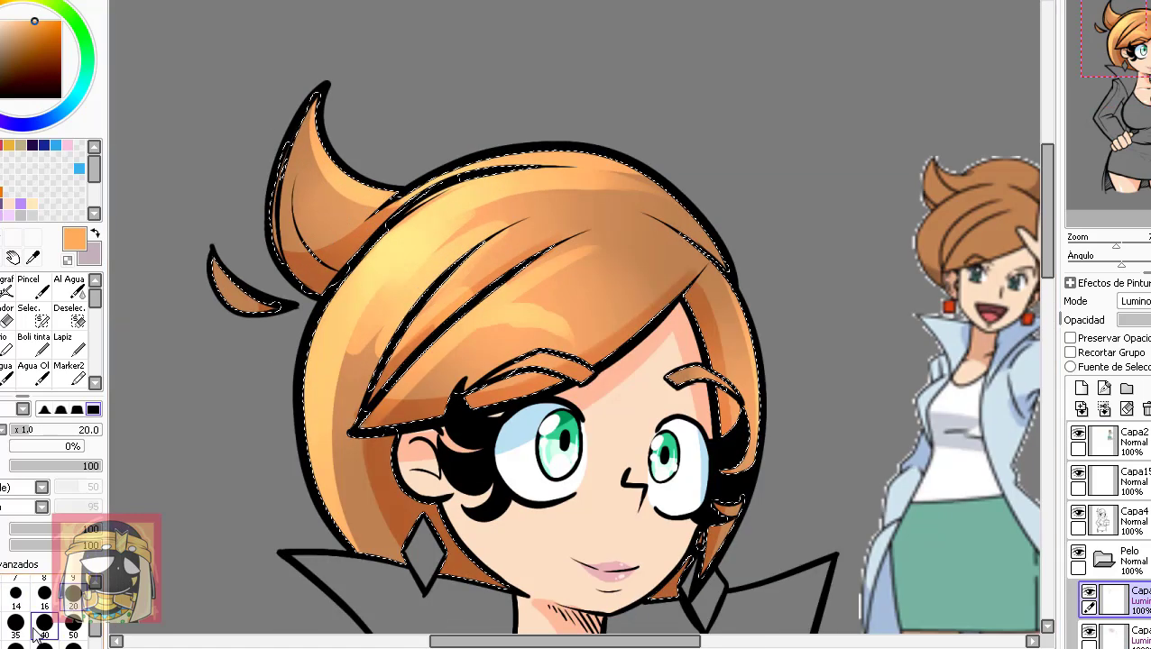
scroll(288, 281, "down", 2)
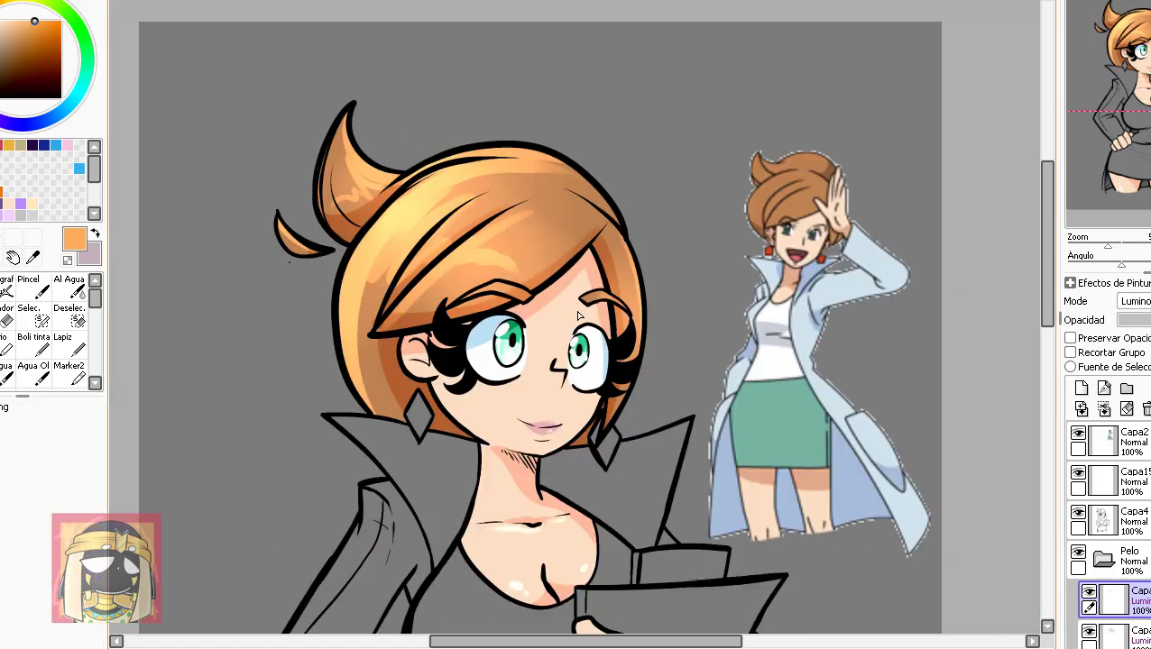
Step: Select the hair and eyebrows from the flat colour layer and add a new Luminosity layer in the Pelo folder
scroll(495, 180, "up", 2)
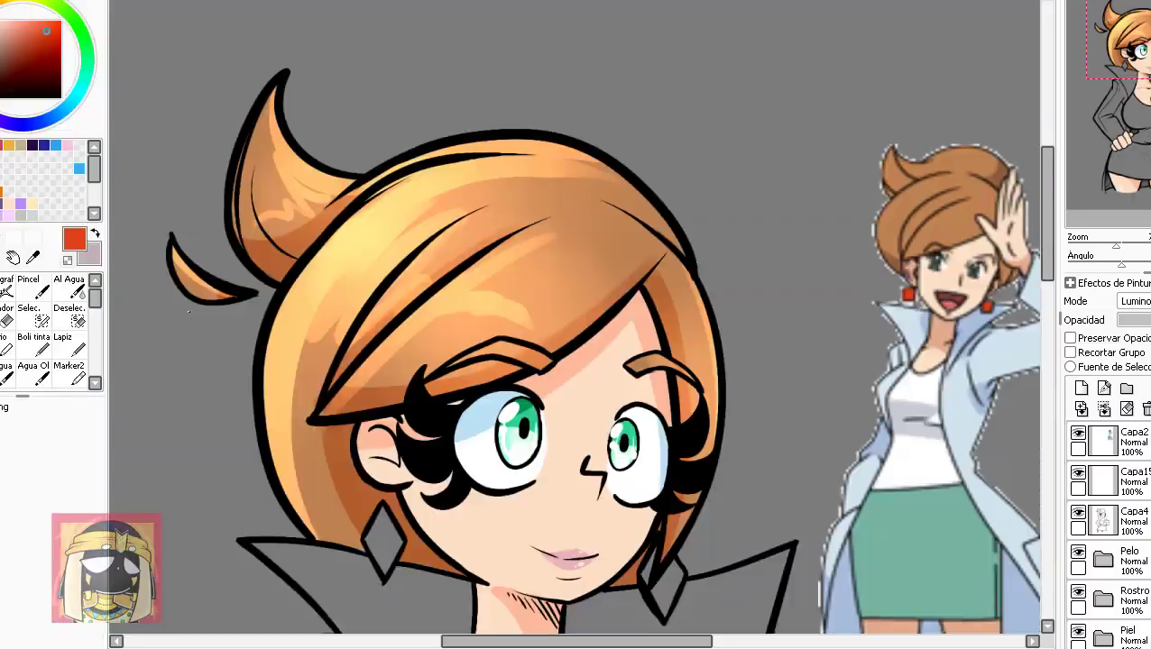
scroll(481, 93, "down", 2)
left_click(385, 154)
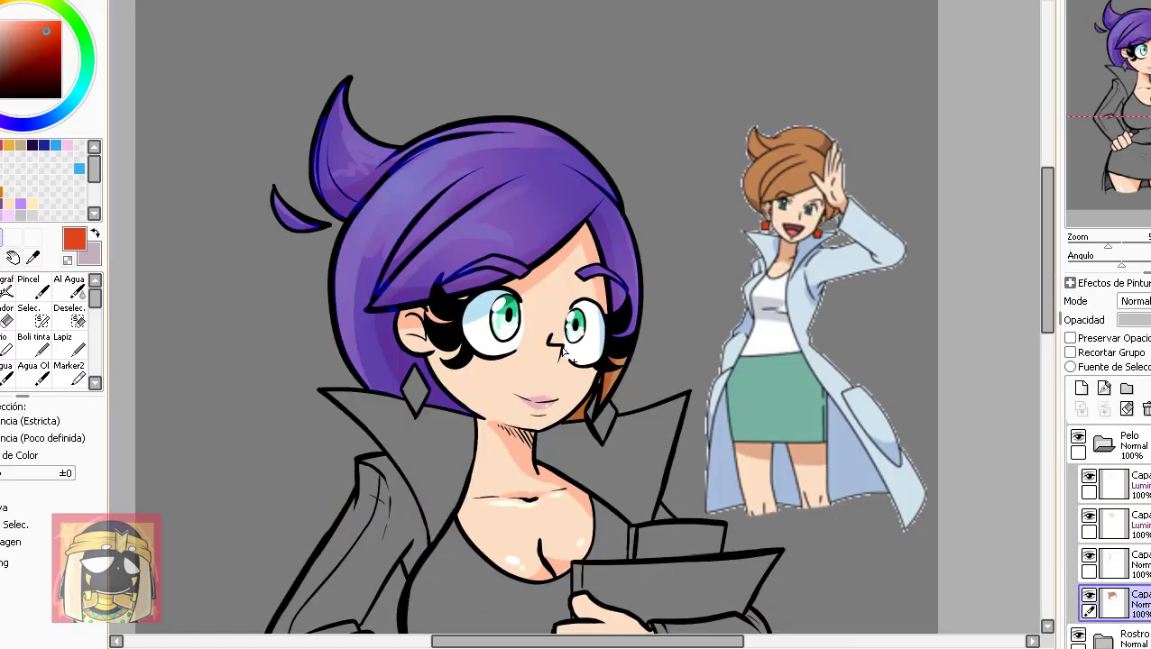
scroll(575, 327, "up", 3)
scroll(575, 327, "down", 3)
scroll(541, 271, "up", 2)
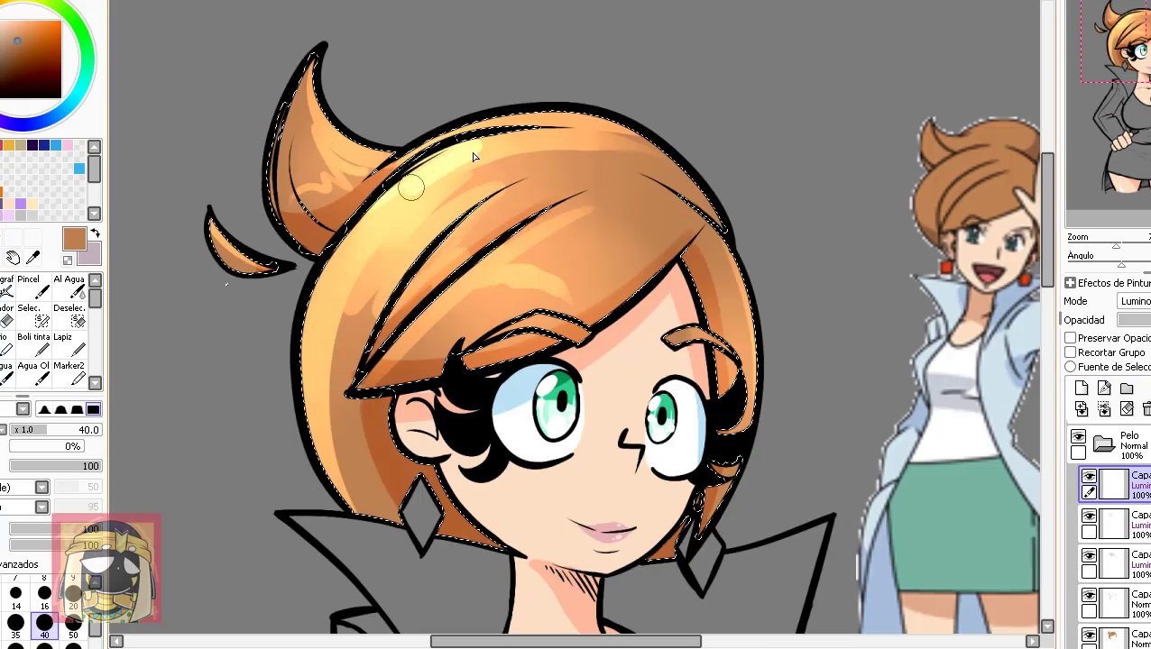
Step: Paint bright brown-tinted shine streaks over the crown, fringe, side hair and bun at size 40 on the new Luminosity layer
mouse_move(388, 198)
left_mouse_down()
mouse_move(410, 215)
mouse_move(444, 222)
mouse_move(429, 306)
left_mouse_up()
scroll(585, 272, "down", 2)
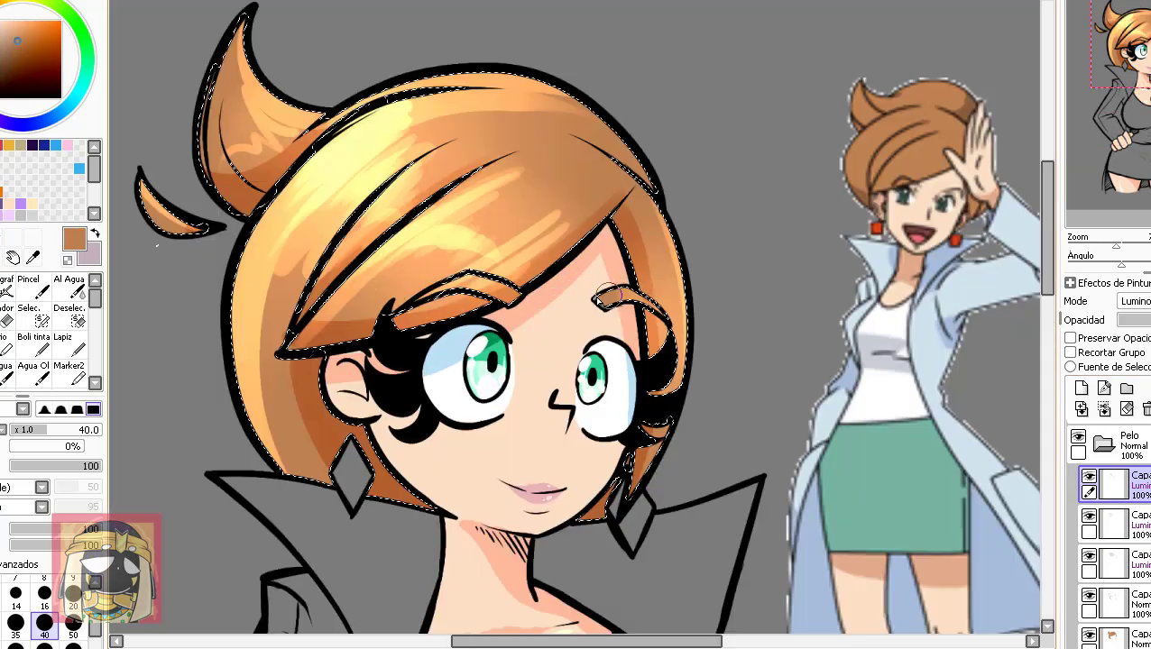
left_click_drag(632, 180, 681, 278)
scroll(681, 278, "down", 1)
scroll(697, 191, "up", 3)
left_click_drag(361, 112, 396, 190)
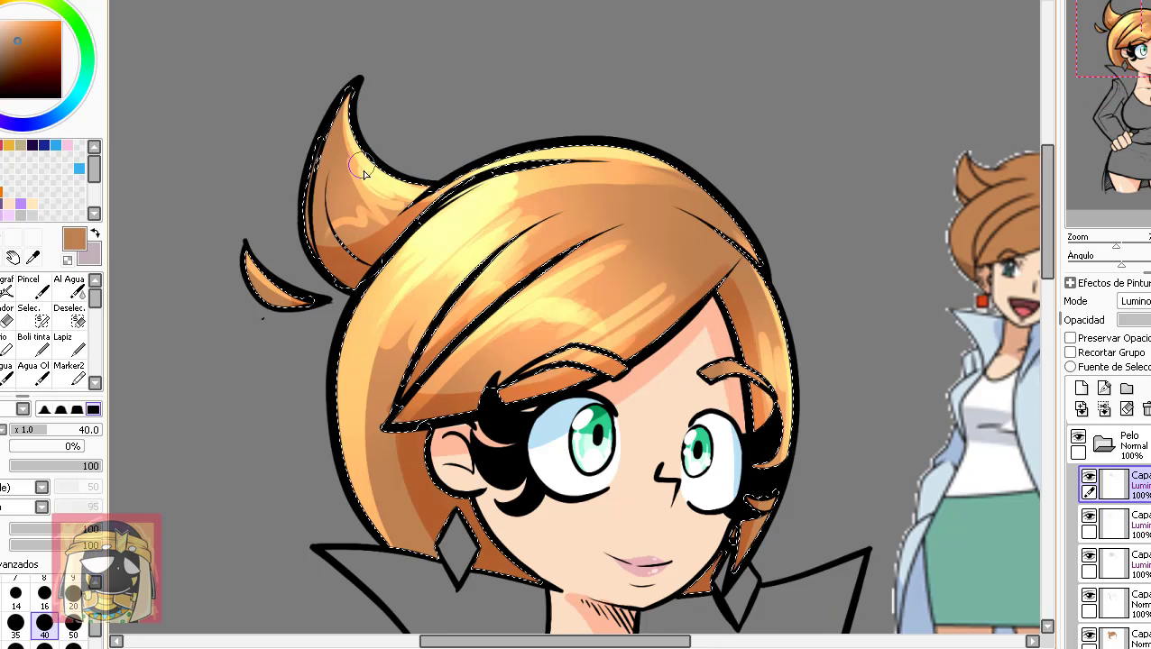
Step: Clear the selection, hide the newest hair highlight layer and collapse the Pelo folder
scroll(397, 189, "down", 2)
scroll(435, 217, "up", 1)
scroll(435, 217, "down", 1)
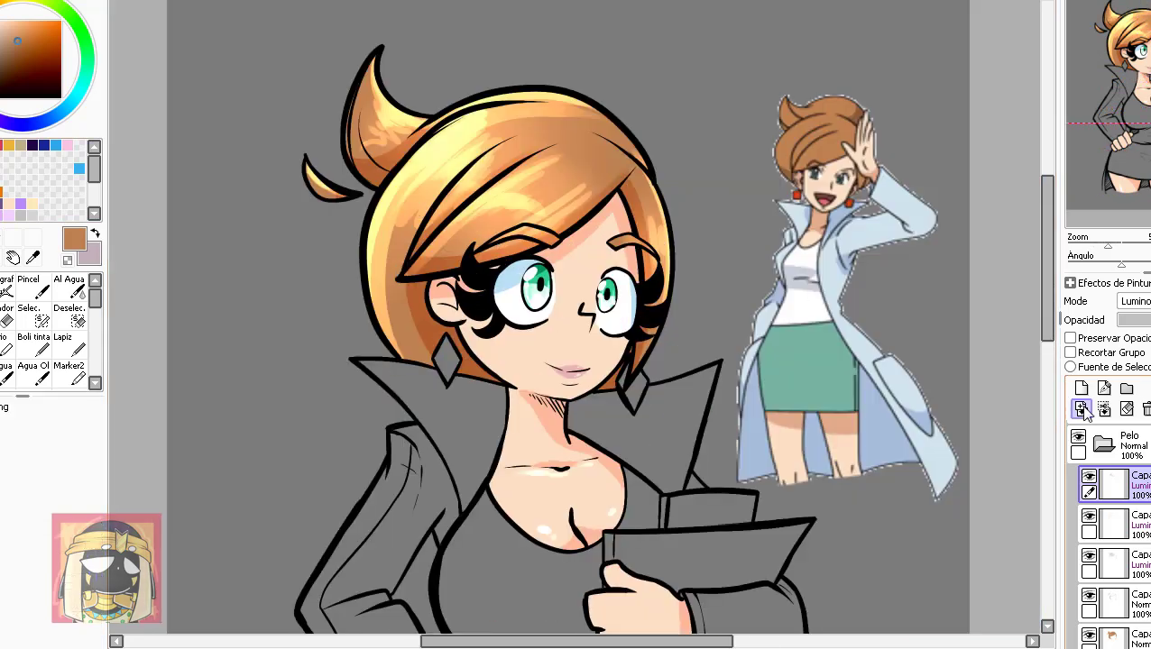
left_click(1089, 479)
left_click(1102, 443)
scroll(541, 325, "down", 2)
scroll(541, 324, "up", 2)
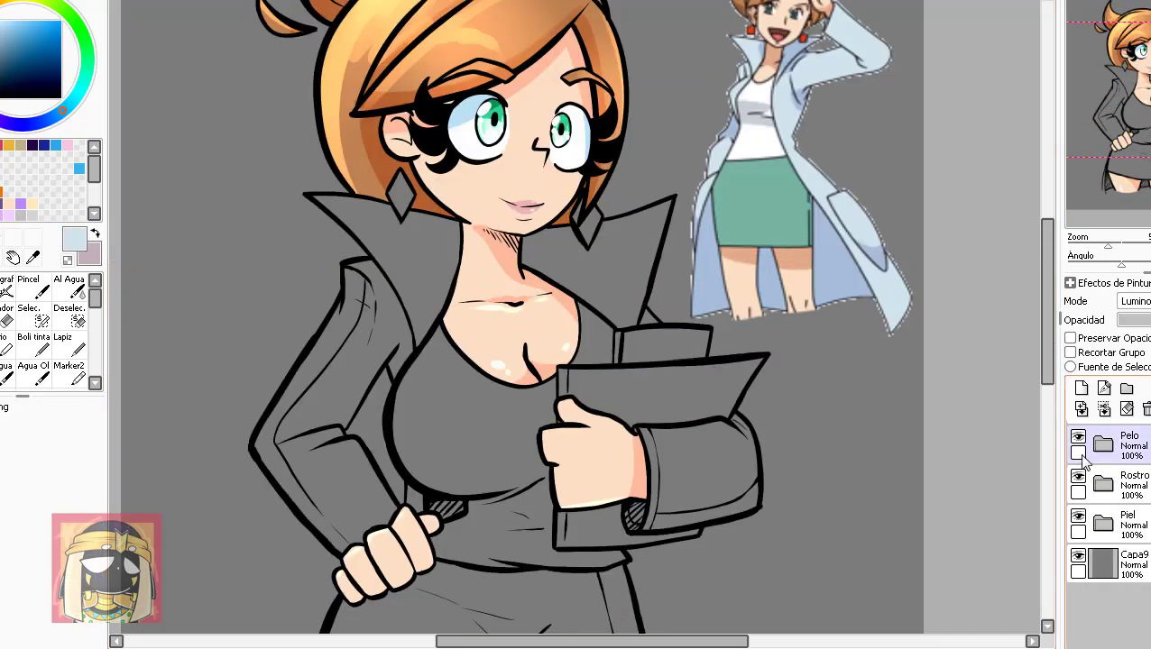
Step: Create a layer folder named Ropa and add a new layer inside it
left_click(1126, 388)
double_click(1129, 442)
type("Ropa")
key("Return")
left_click(1081, 388)
Step: Select the coat's collar, sleeves and cuff areas with the Magic Wand on the line art layer Capa4
left_click(1109, 461)
key("w")
left_click(388, 270)
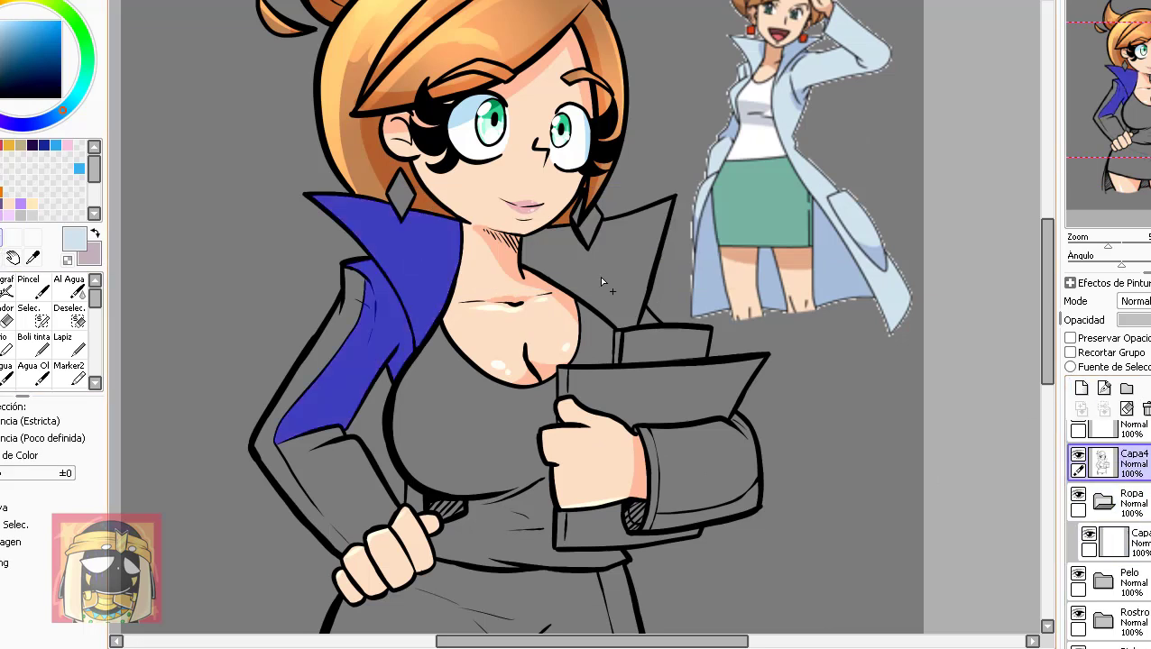
left_click(690, 460)
scroll(586, 451, "down", 2)
left_click(388, 370)
scroll(388, 451, "down", 1)
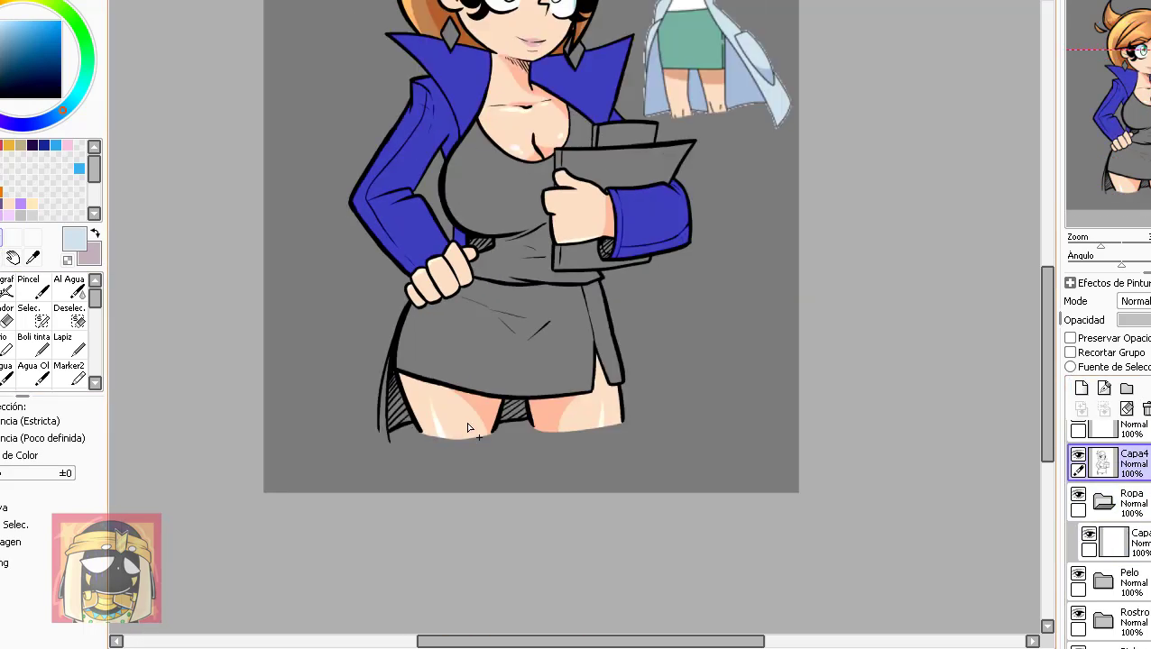
Step: Add the coat tail and the hatched lining beside the skirt to the selection with the selection brush
scroll(465, 422, "up", 3)
key("s")
scroll(424, 462, "up", 3)
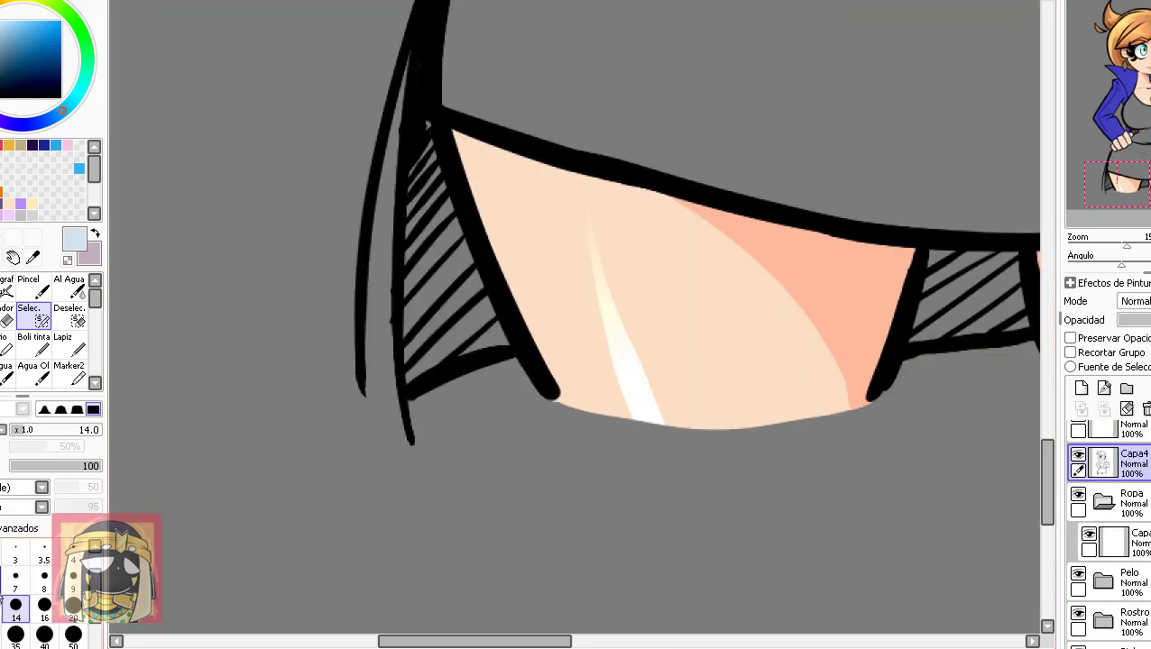
scroll(423, 461, "down", 4)
left_click(31, 320)
scroll(379, 424, "down", 2)
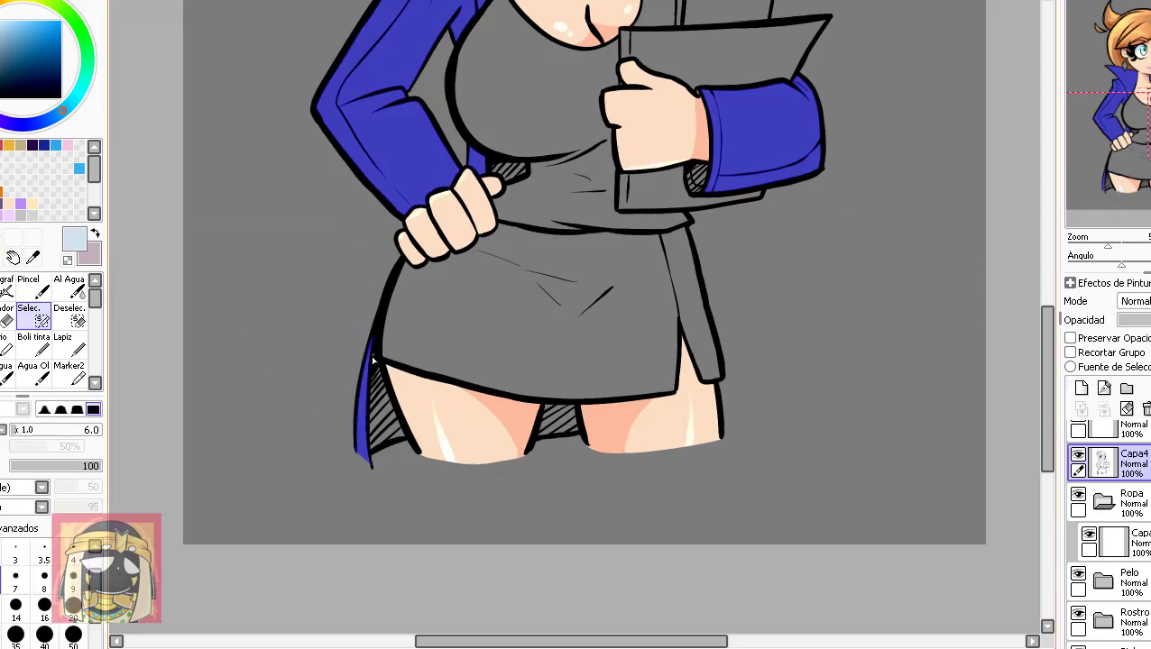
scroll(374, 430, "up", 2)
scroll(373, 429, "up", 2)
left_click_drag(420, 427, 389, 342)
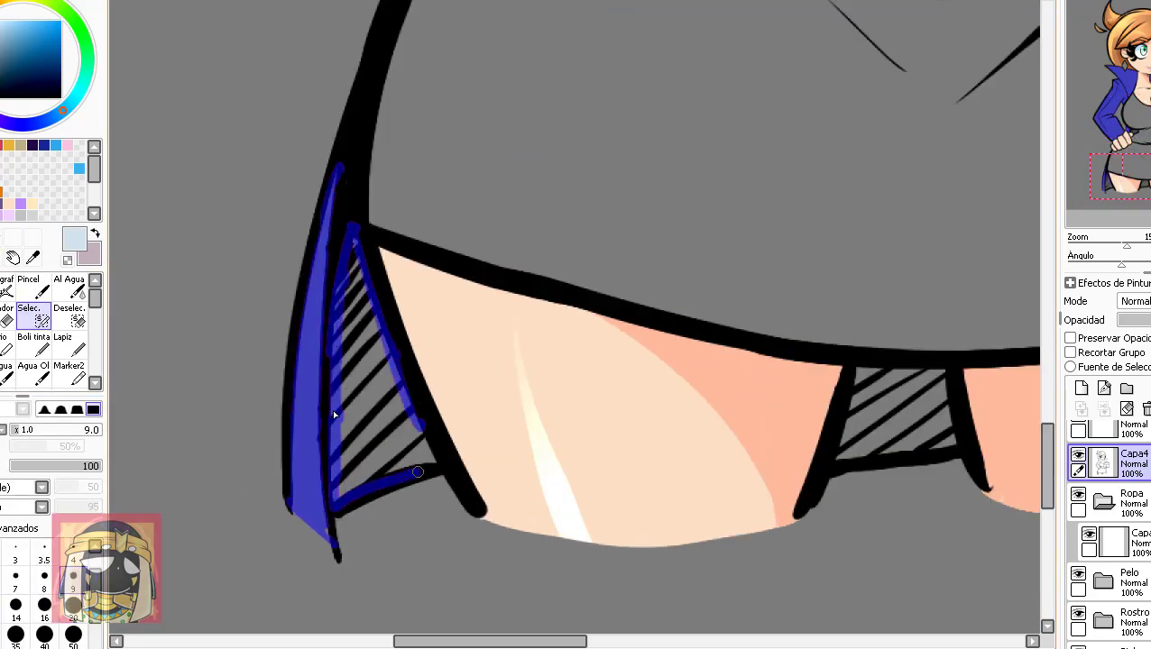
Step: Add a new layer above the line art and select the hatched lining between the legs and inside the cuff at size 9
key("ctrl+shift+n")
scroll(499, 333, "up", 1)
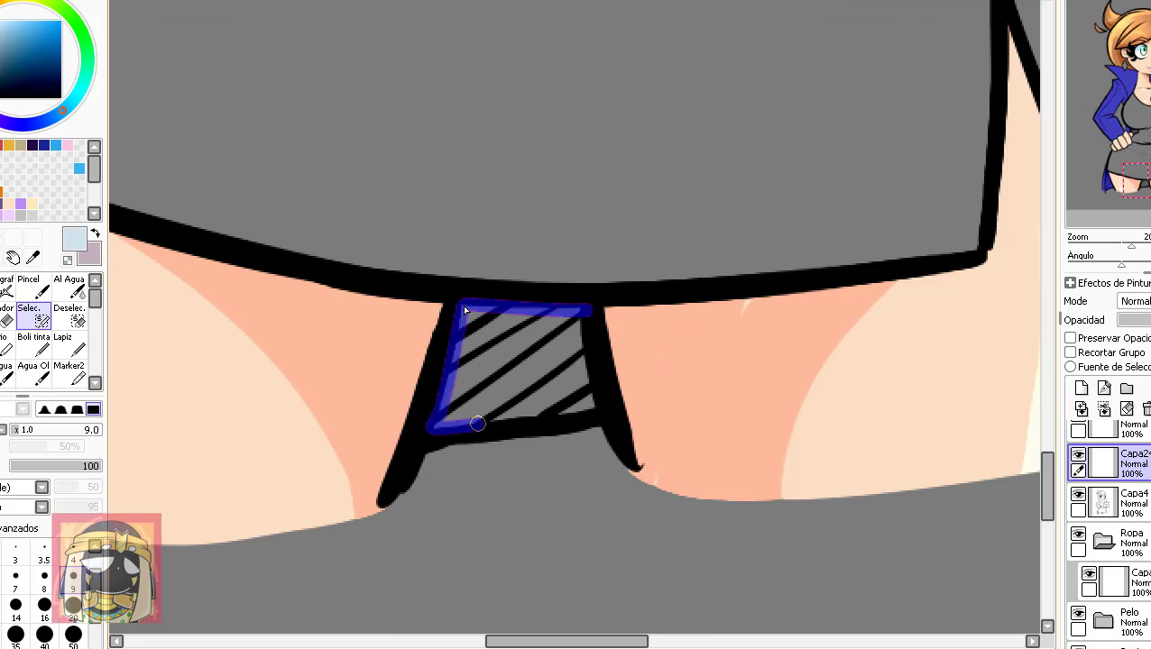
scroll(577, 324, "down", 3)
scroll(520, 278, "up", 4)
left_click_drag(478, 388, 554, 288)
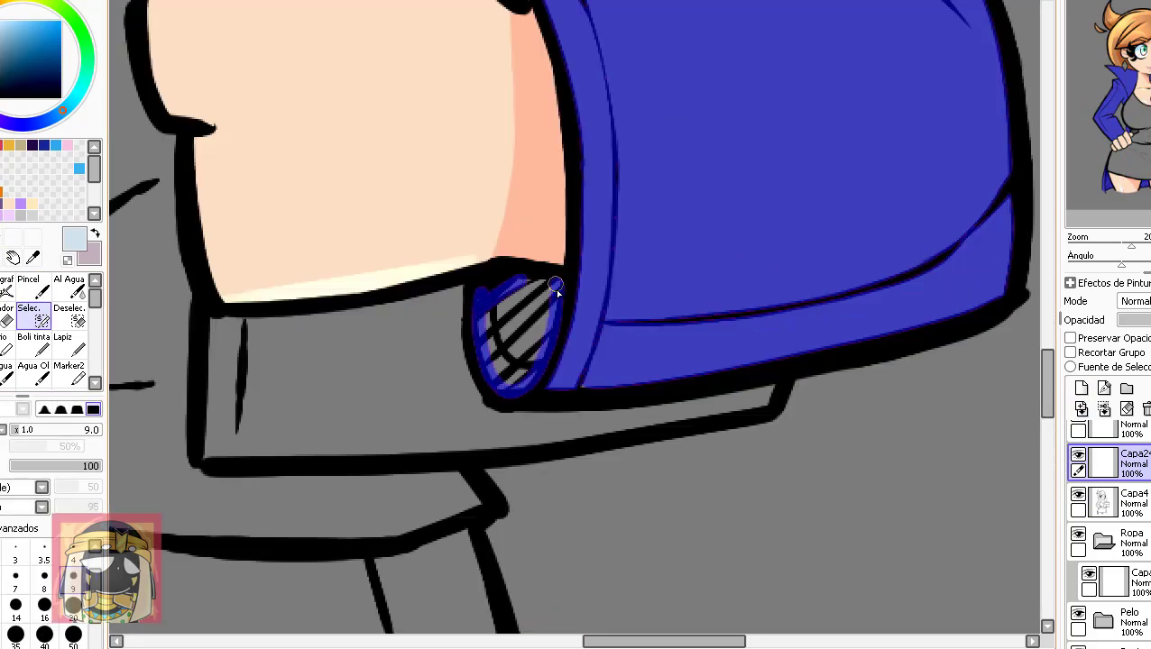
scroll(767, 301, "down", 1)
scroll(771, 307, "down", 2)
scroll(238, 314, "up", 3)
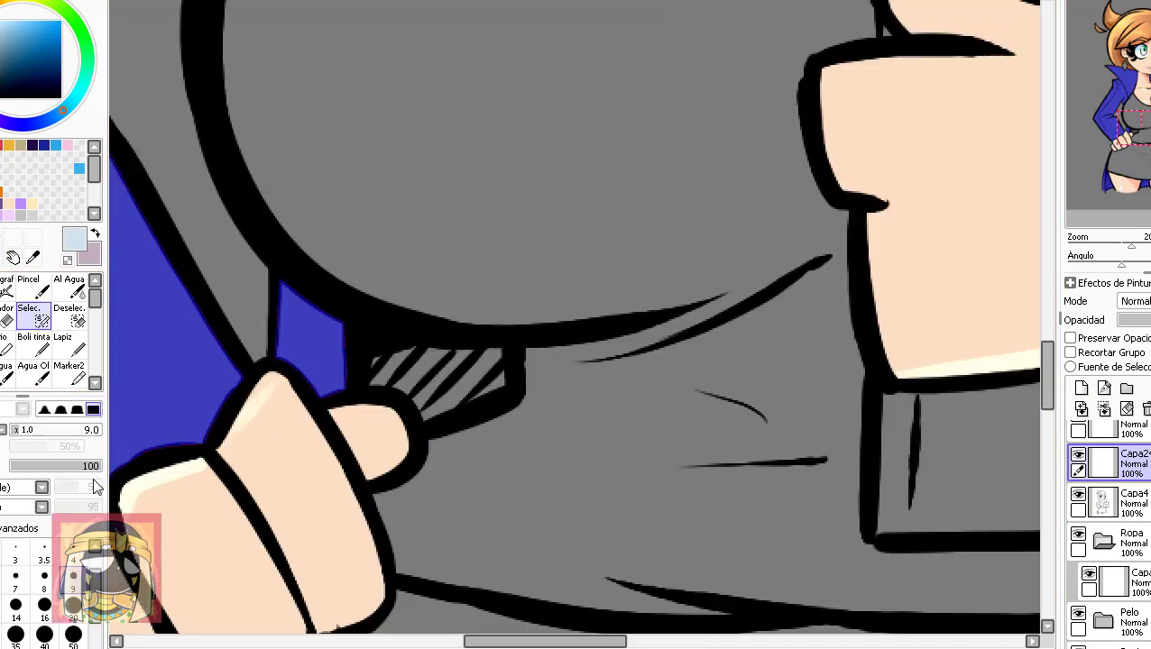
Step: Select the hatched lining at the waist and touch up the coat selection, enlarging the selection brush to 16
scroll(419, 370, "down", 3)
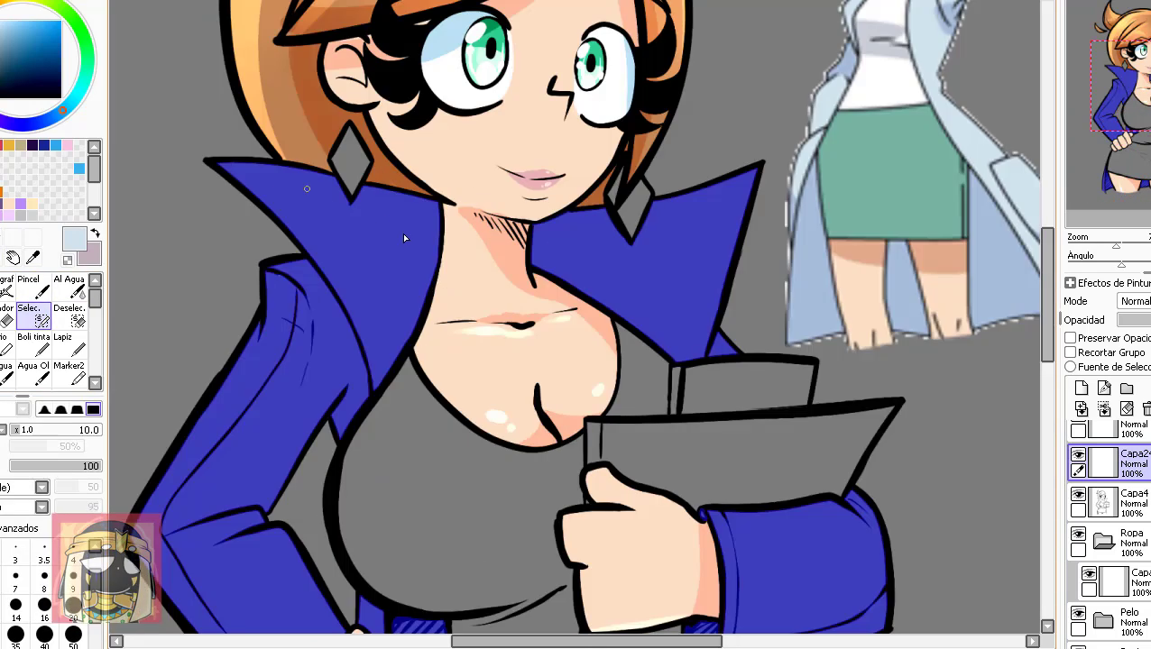
scroll(388, 149, "up", 1)
scroll(406, 151, "up", 1)
key("bracketright")
key("bracketright")
key("bracketright")
scroll(434, 156, "down", 3)
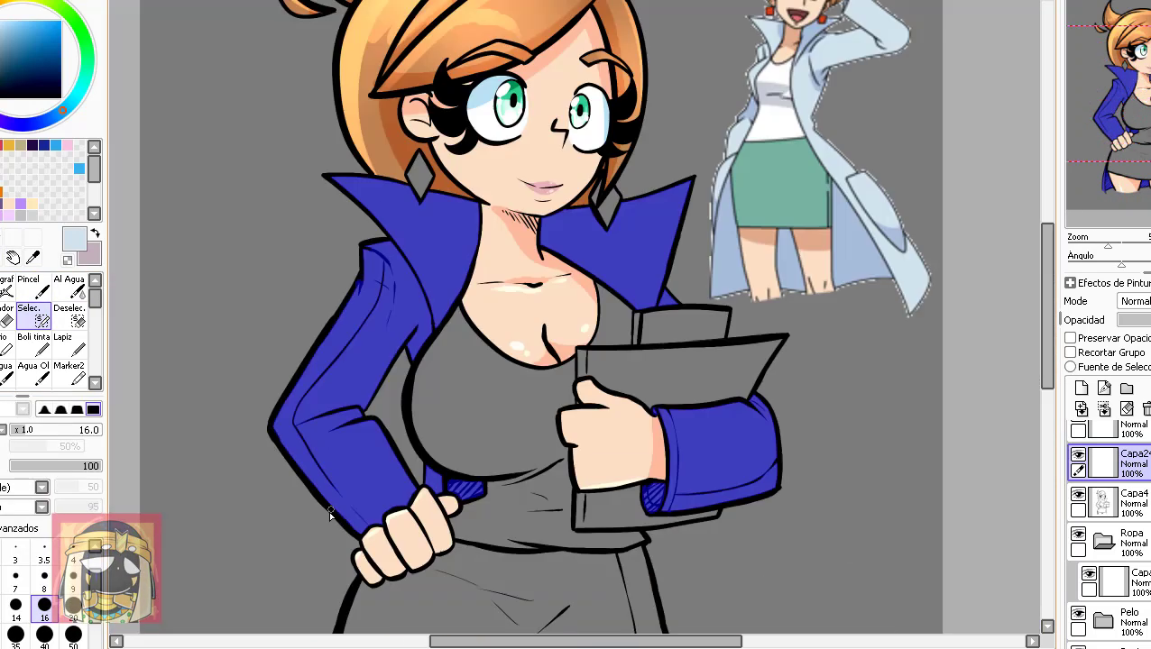
Step: Fill the selected coat with light blue on the layer in the Ropa folder using the pencil at size 120
scroll(479, 161, "up", 1)
scroll(479, 161, "down", 2)
left_click(1114, 582)
left_click(62, 343)
scroll(478, 161, "up", 2)
scroll(360, 271, "down", 1)
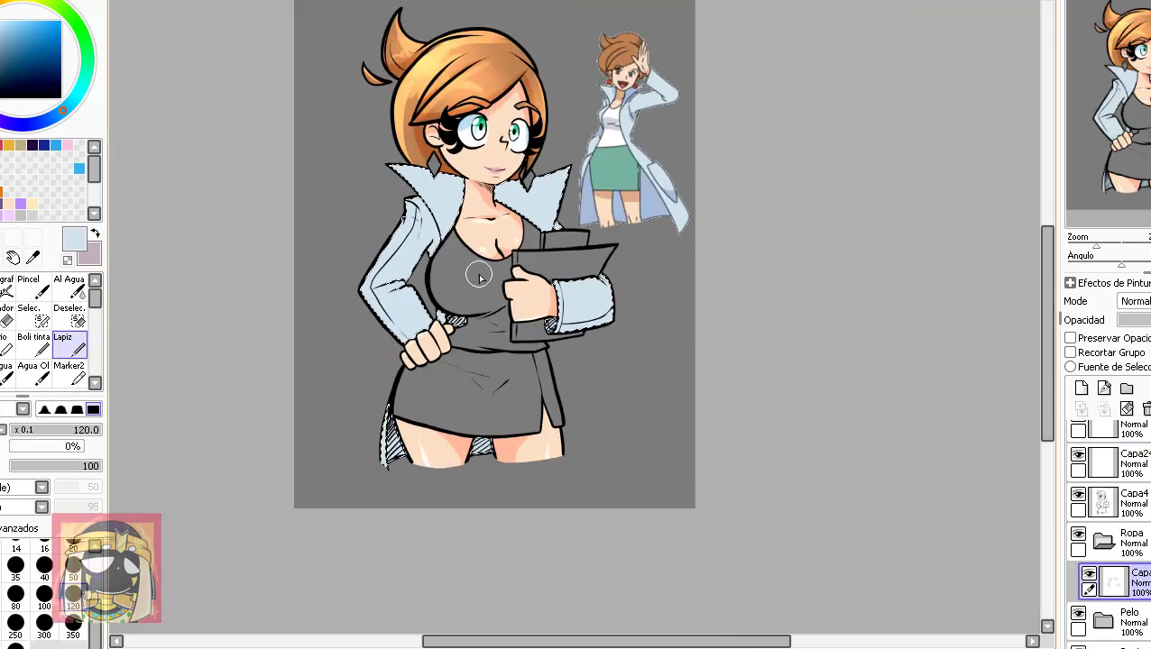
scroll(361, 270, "up", 1)
Step: Shade the collar flap above the books in medium blue on a new layer at size 50, leaving a light outer rim
key("ctrl+shift+n")
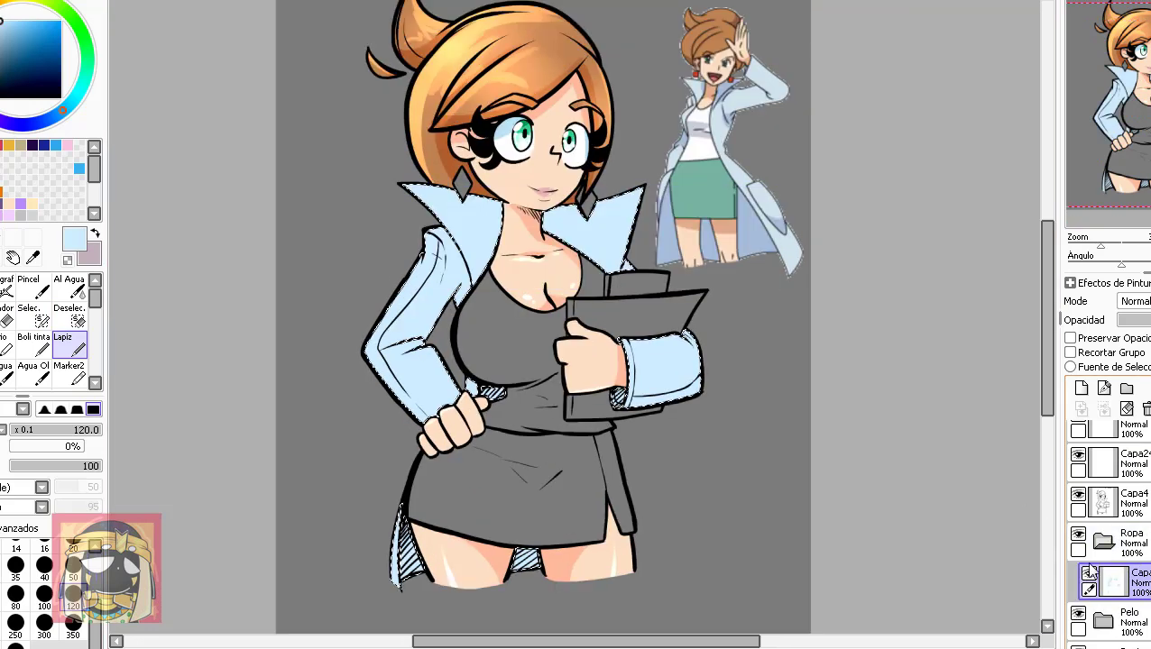
scroll(602, 213, "up", 3)
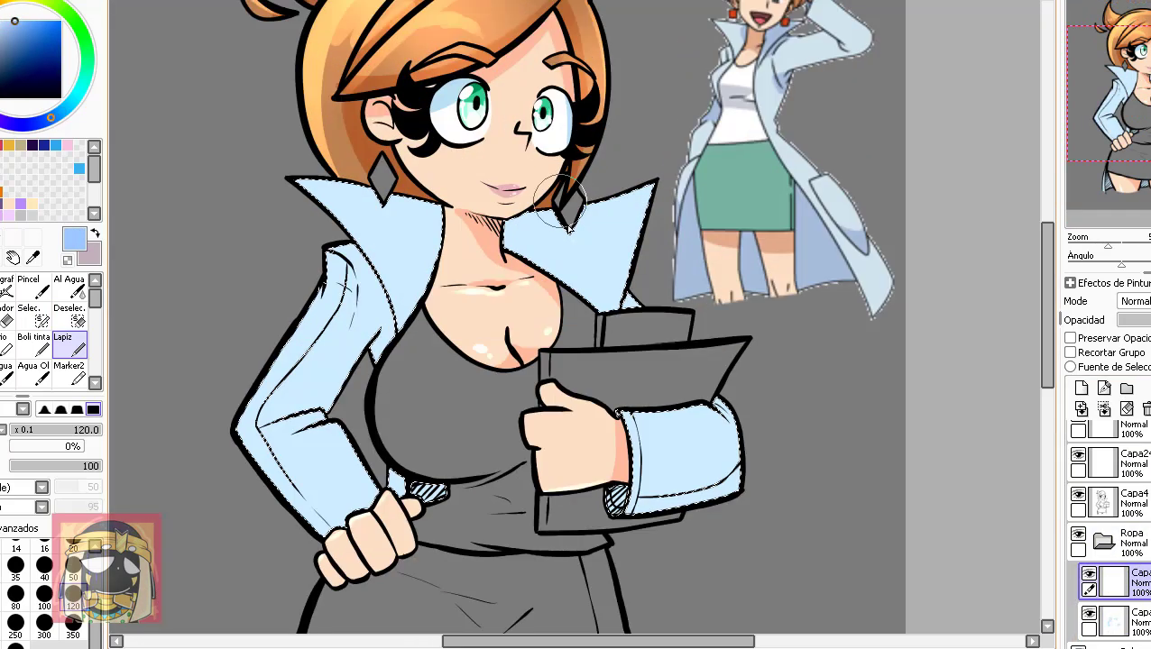
left_click_drag(473, 244, 659, 207)
key("ctrl+z")
left_click(72, 577)
mouse_move(473, 241)
left_mouse_down()
mouse_move(663, 213)
mouse_move(616, 346)
left_mouse_up()
key("ctrl+z")
left_click_drag(667, 198, 642, 348)
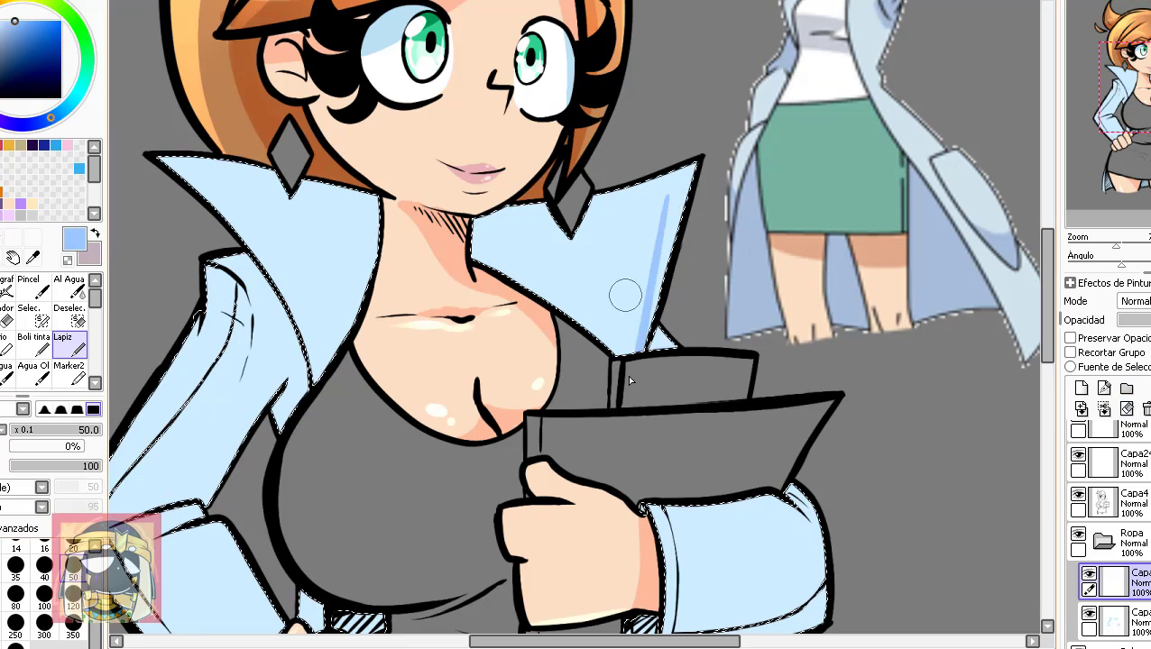
left_click_drag(547, 291, 595, 258)
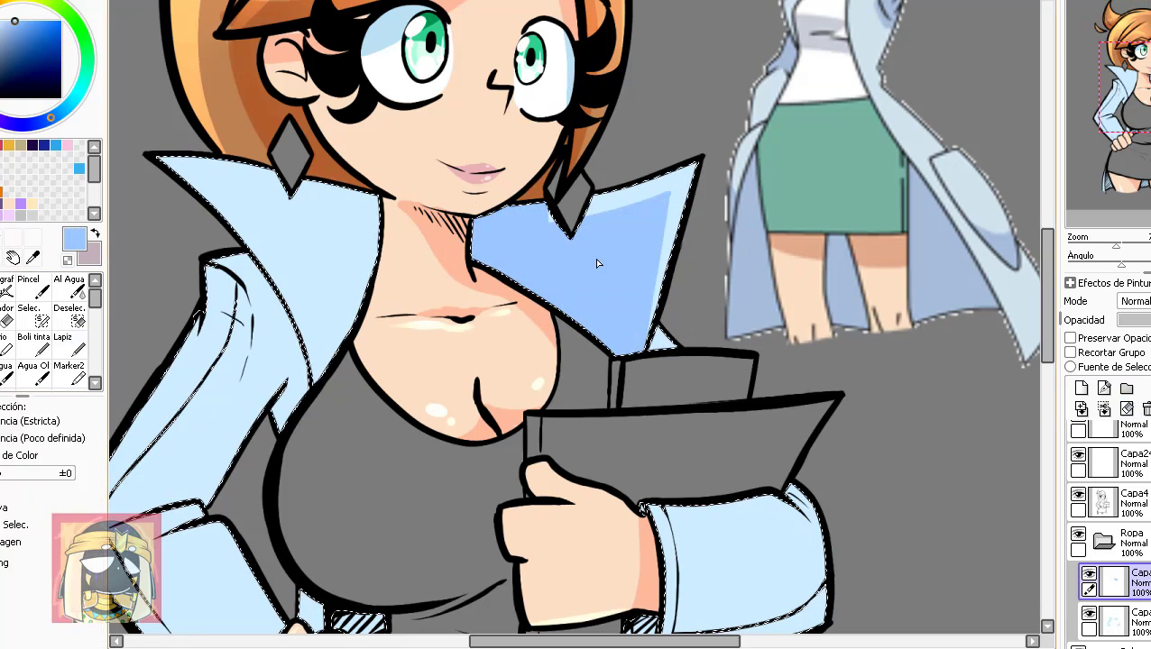
Step: Shade the inside of the collar flap on the hand-on-hip side in medium blue, leaving a light outer edge
scroll(594, 258, "down", 2)
scroll(437, 378, "up", 2)
mouse_move(473, 194)
left_mouse_down()
mouse_move(437, 378)
mouse_move(379, 216)
left_mouse_up()
scroll(436, 370, "up", 1)
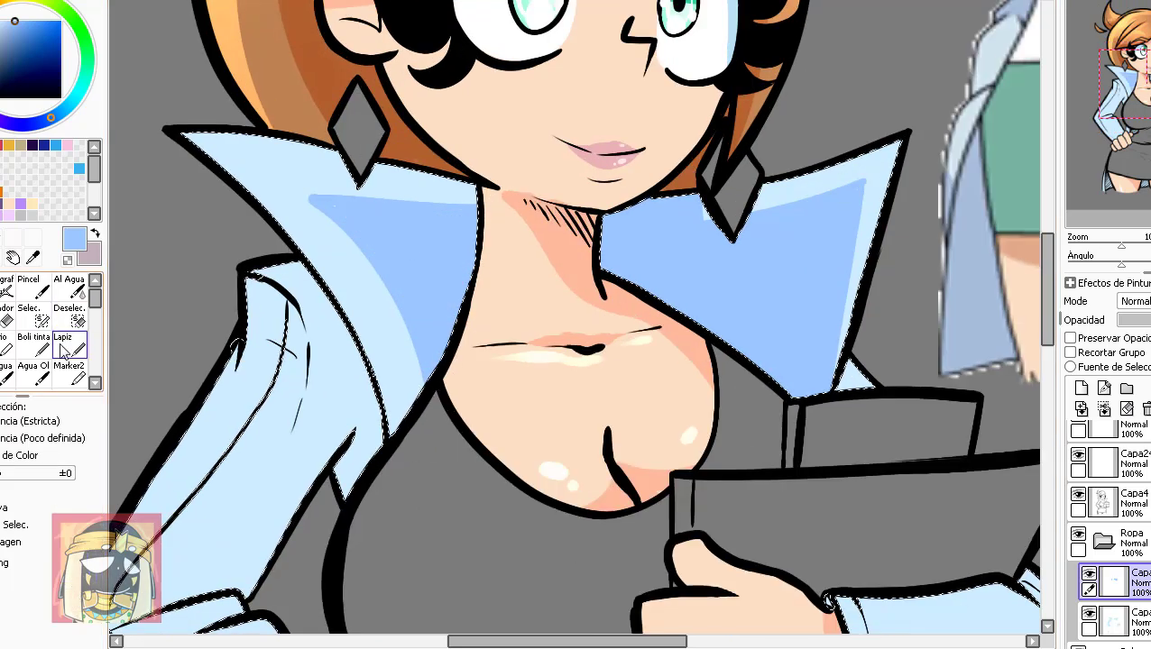
scroll(346, 209, "down", 1)
scroll(402, 236, "down", 1)
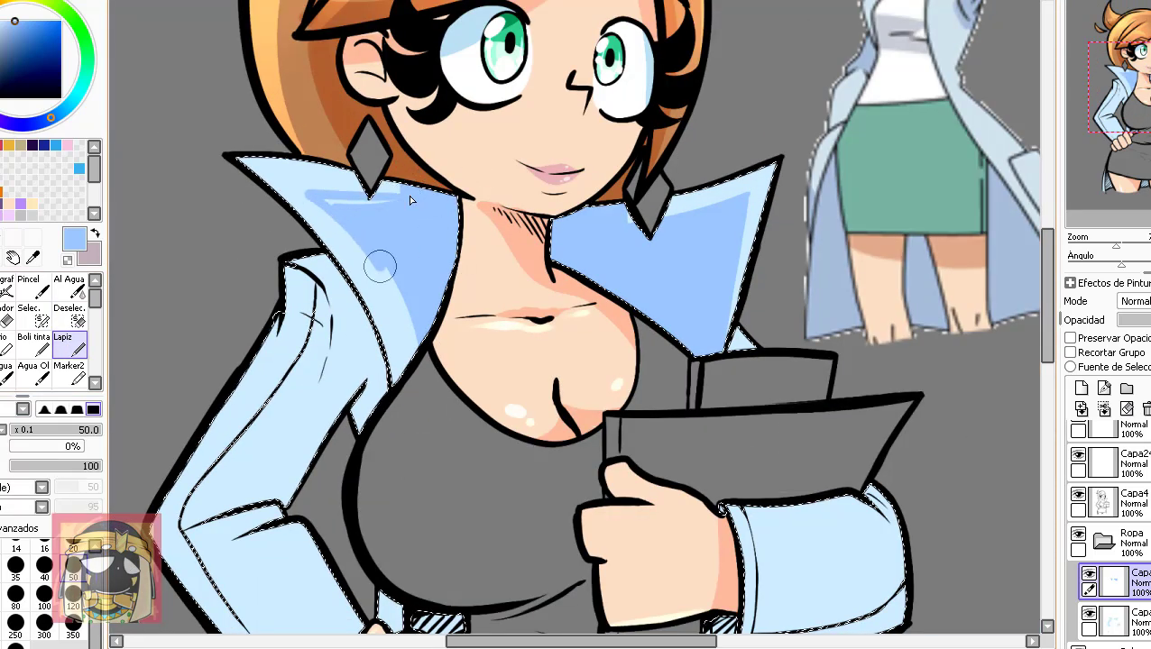
Step: Shade the coat beneath the collar, the underside of the upper sleeve and the waist lining in medium blue at size 50
scroll(378, 264, "down", 2)
scroll(413, 388, "up", 3)
scroll(413, 388, "down", 1)
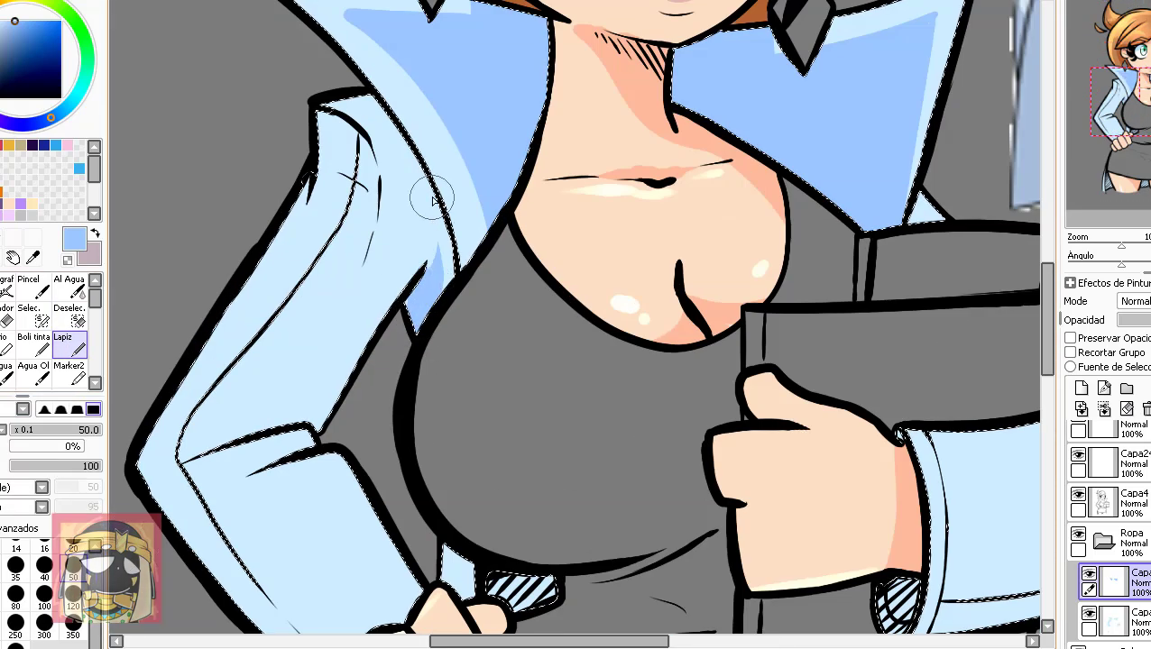
scroll(458, 369, "down", 2)
scroll(457, 369, "up", 3)
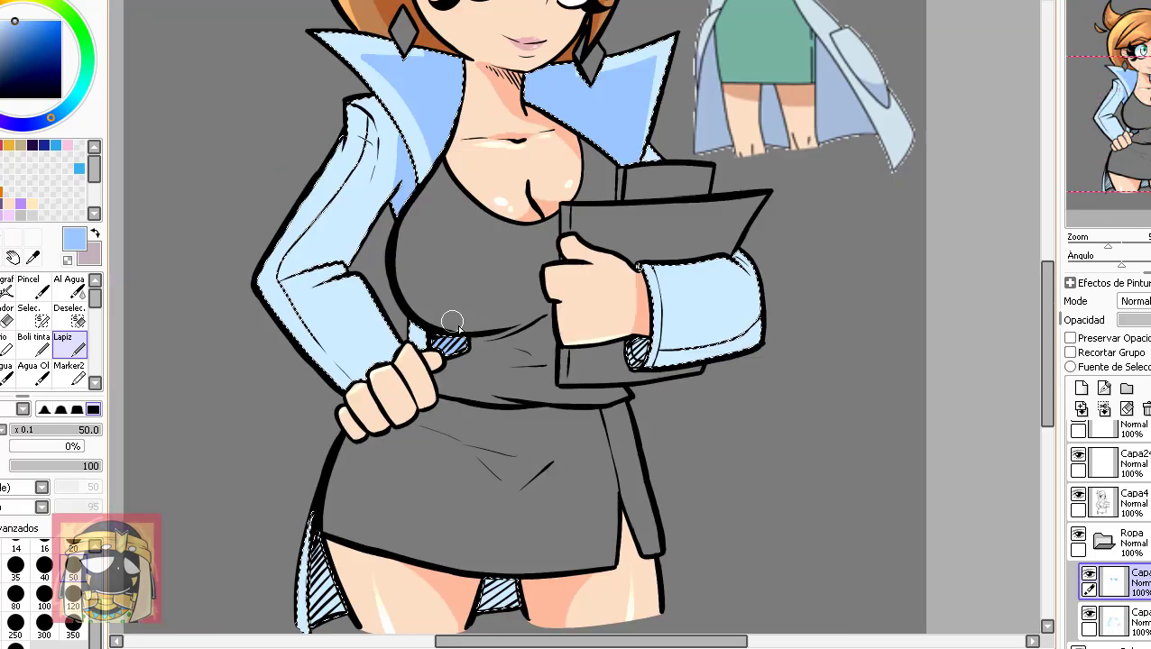
Step: Shade the elbow fold of the bent sleeve and the hatched lining inside the other cuff in medium blue
scroll(430, 158, "down", 1)
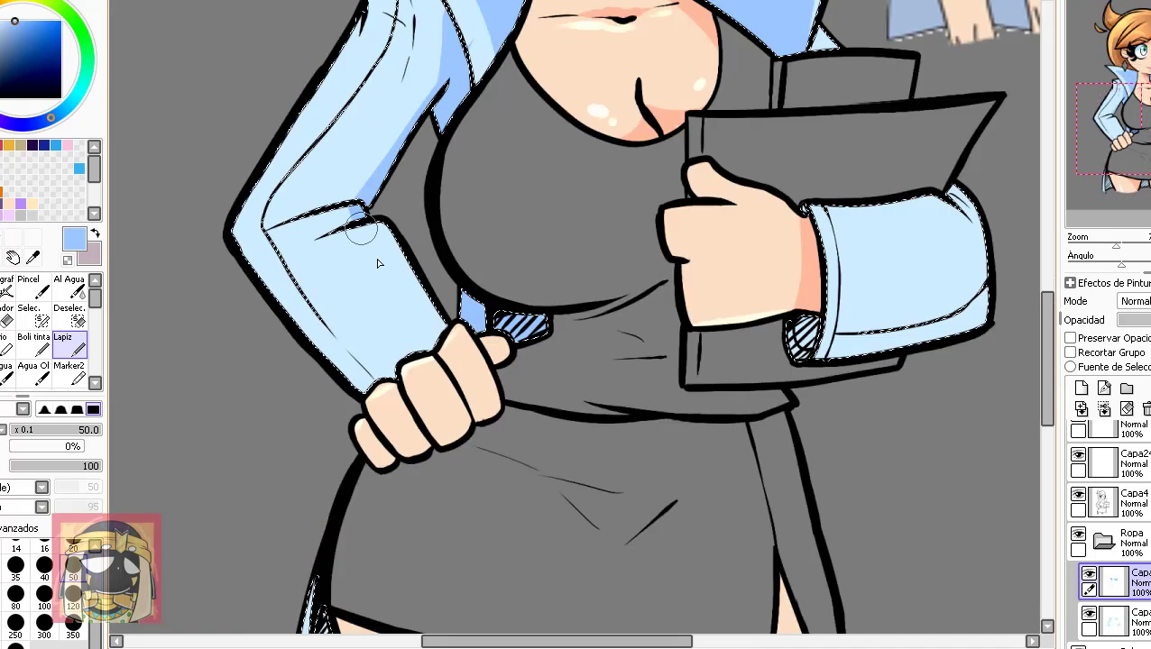
scroll(596, 196, "up", 2)
scroll(521, 394, "down", 3)
scroll(455, 307, "up", 2)
left_click_drag(456, 306, 546, 95)
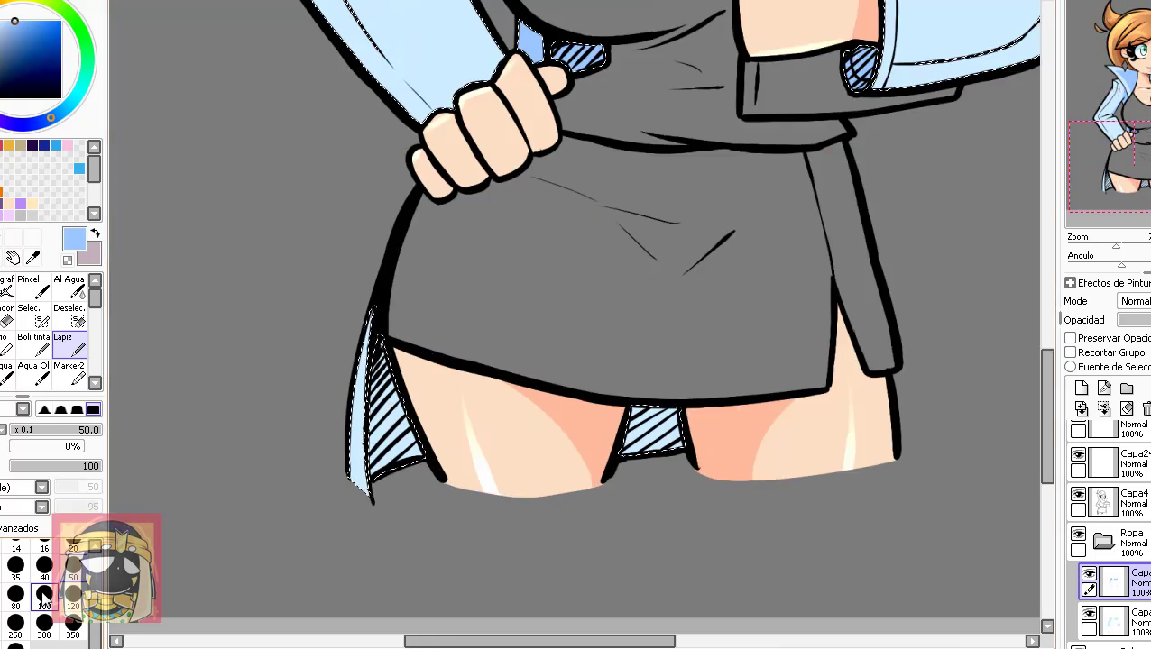
Step: Select the tank top areas between the coat, arms and books from the line art layer
scroll(419, 487, "down", 2)
scroll(518, 113, "up", 1)
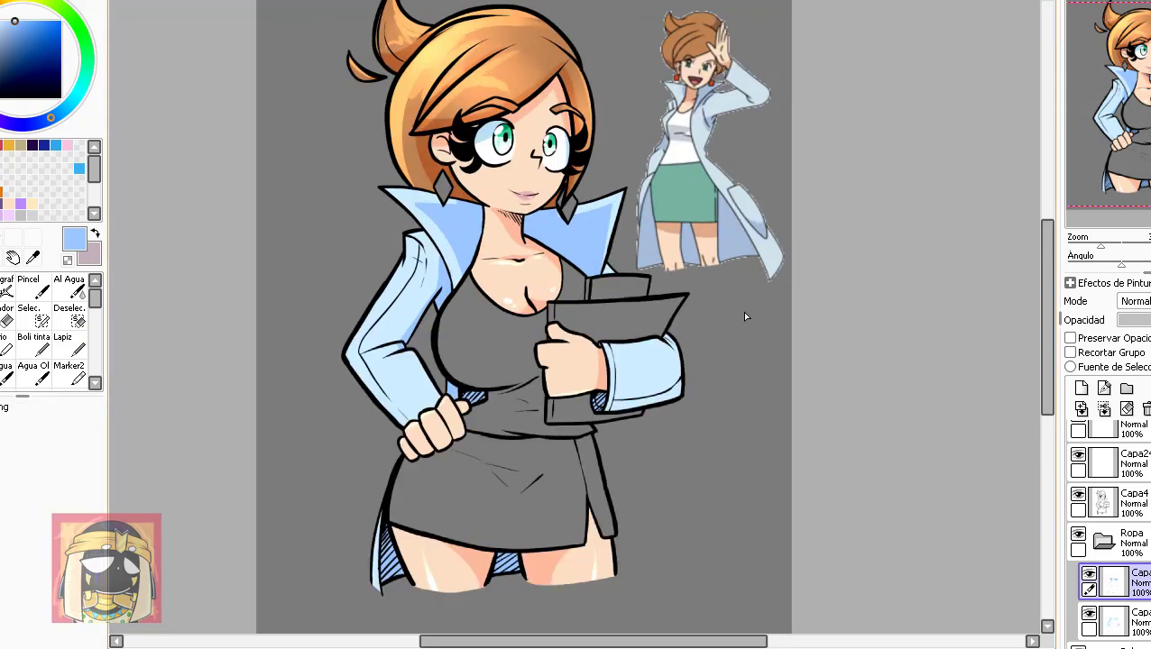
scroll(745, 316, "up", 1)
left_click(1102, 501)
key("w")
scroll(596, 195, "up", 1)
left_click(596, 195)
scroll(515, 156, "up", 1)
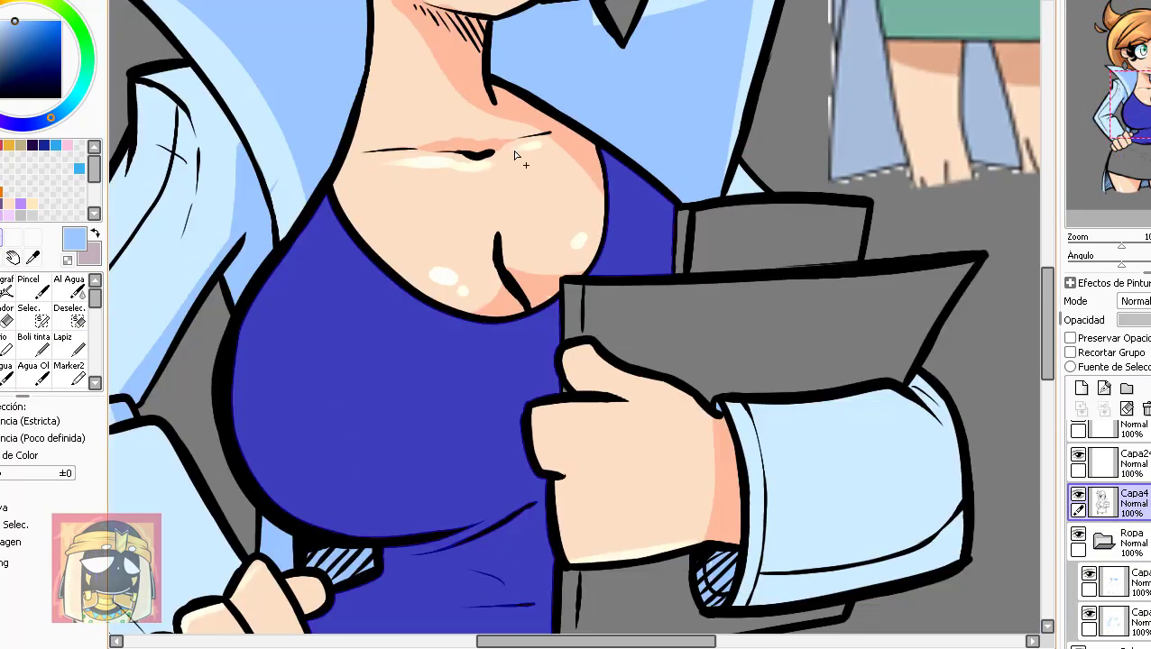
scroll(424, 561, "up", 1)
scroll(564, 423, "down", 6)
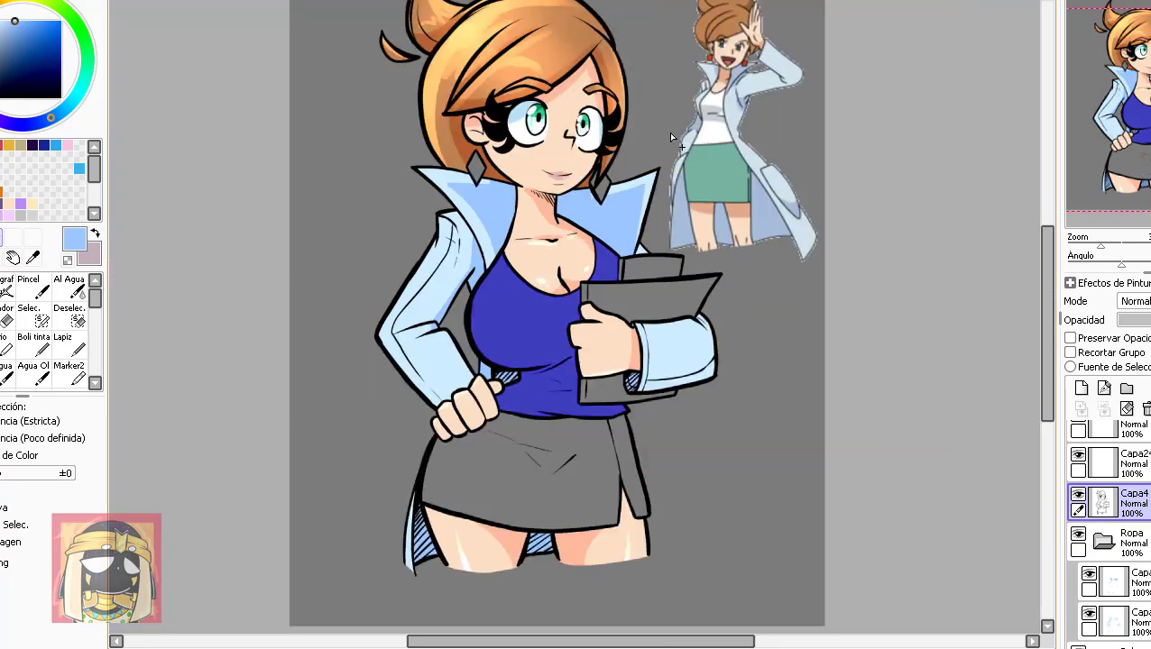
Step: Fill the selected tank top with white on its own clothing layer at brush size 100
scroll(669, 133, "up", 1)
left_click(1114, 581)
left_click(62, 339)
left_click_drag(541, 433, 260, 187)
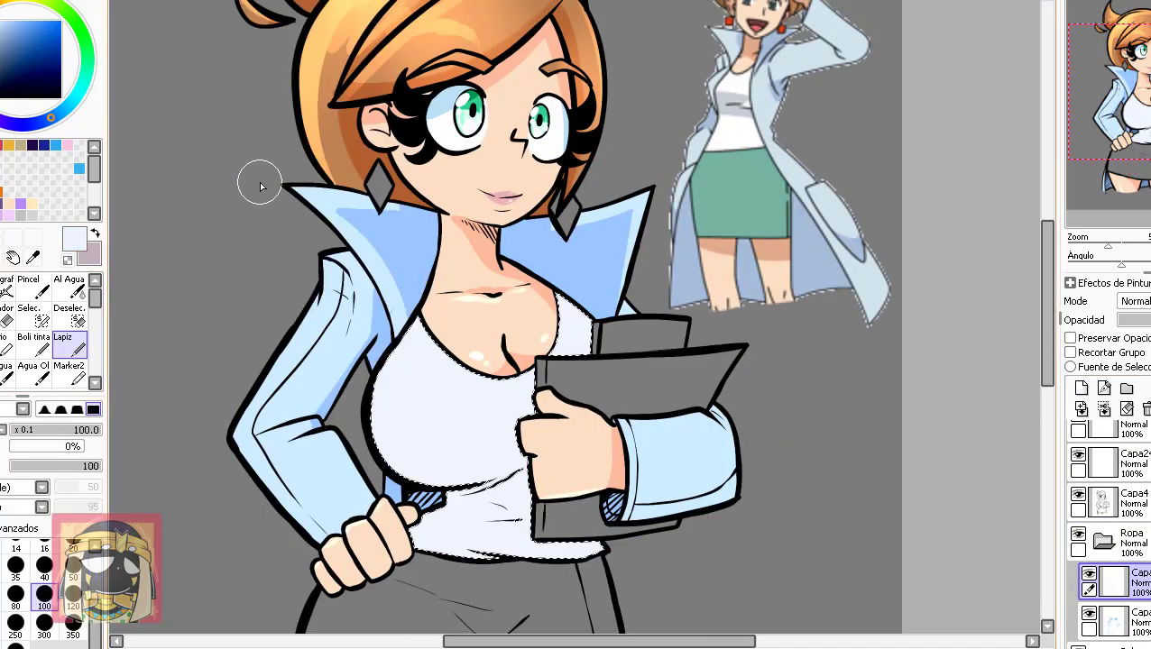
left_click(16, 33)
left_click(110, 169)
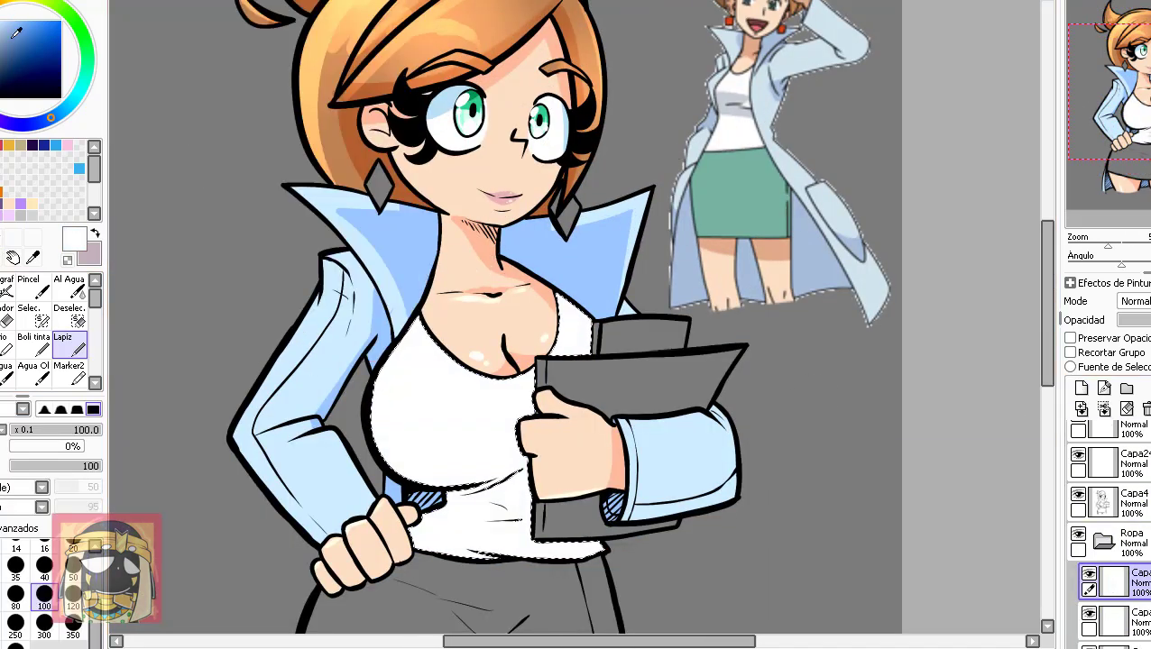
Step: Shade the tank top under the bust, around the waist and beside the collar in pale blue on a new layer at size 100
scroll(501, 347, "up", 1)
mouse_move(559, 378)
left_mouse_down()
mouse_move(463, 455)
mouse_move(528, 474)
mouse_move(424, 451)
mouse_move(458, 487)
mouse_move(535, 342)
mouse_move(315, 378)
left_mouse_up()
scroll(527, 474, "down", 1)
scroll(546, 199, "down", 2)
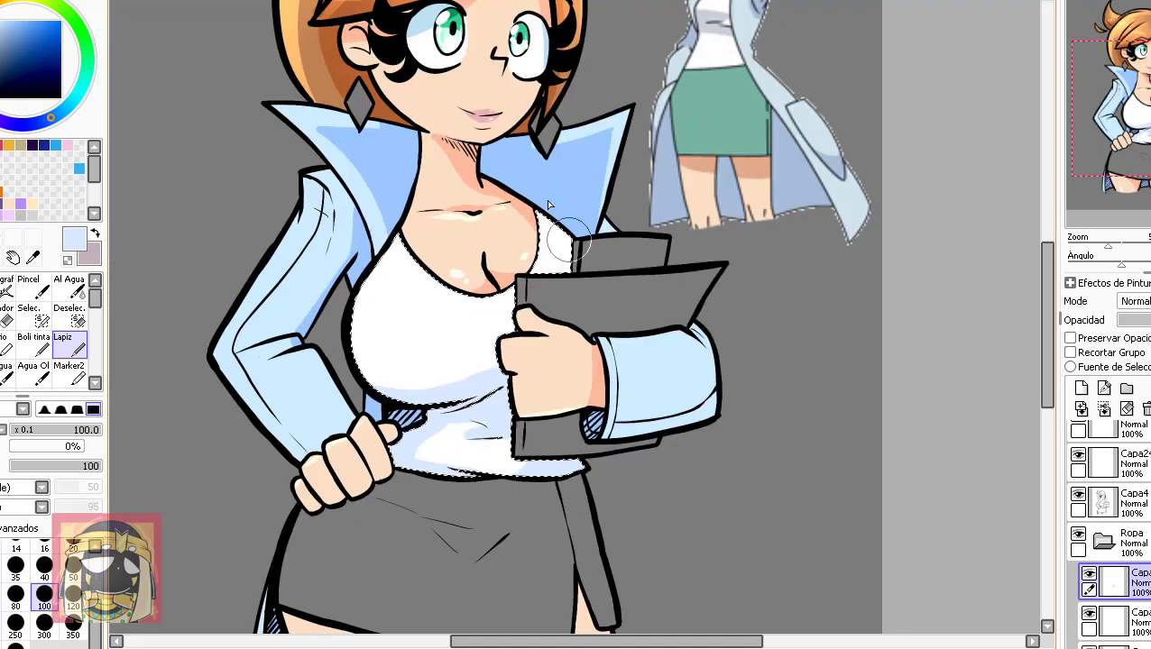
scroll(546, 199, "up", 1)
scroll(361, 216, "down", 1)
scroll(498, 410, "up", 1)
Step: Select the skirt, including its narrow side panel, from the line art layer
left_click(1113, 501)
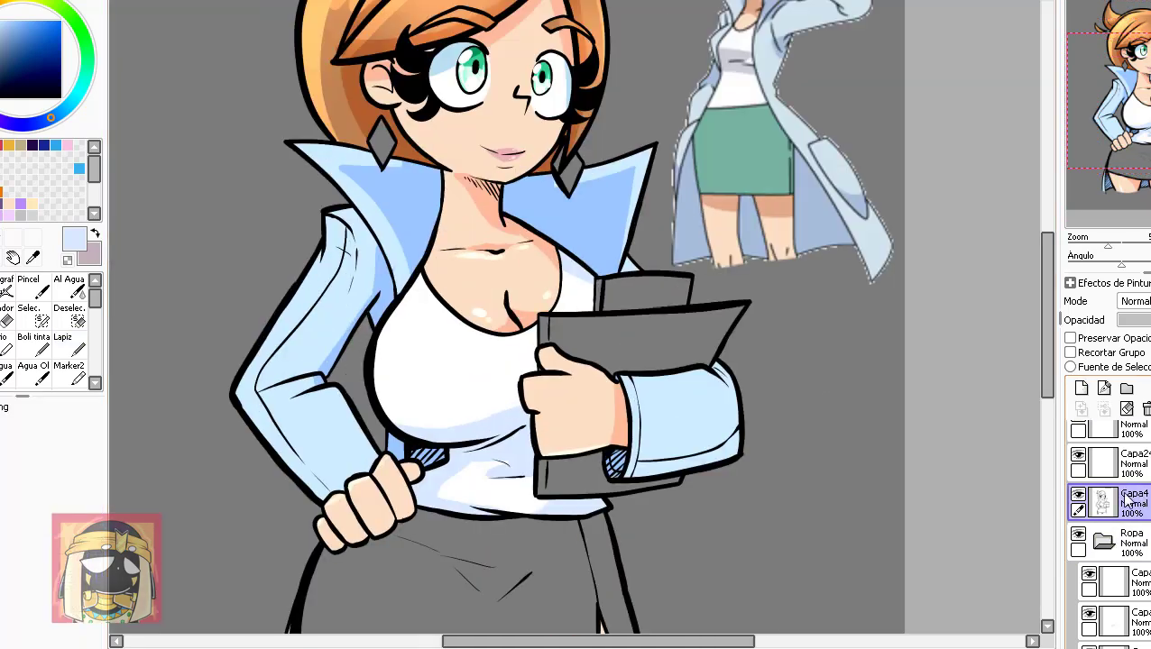
key("f")
scroll(372, 455, "down", 3)
left_click(371, 455)
scroll(681, 318, "up", 1)
scroll(459, 250, "down", 1)
scroll(473, 395, "down", 1)
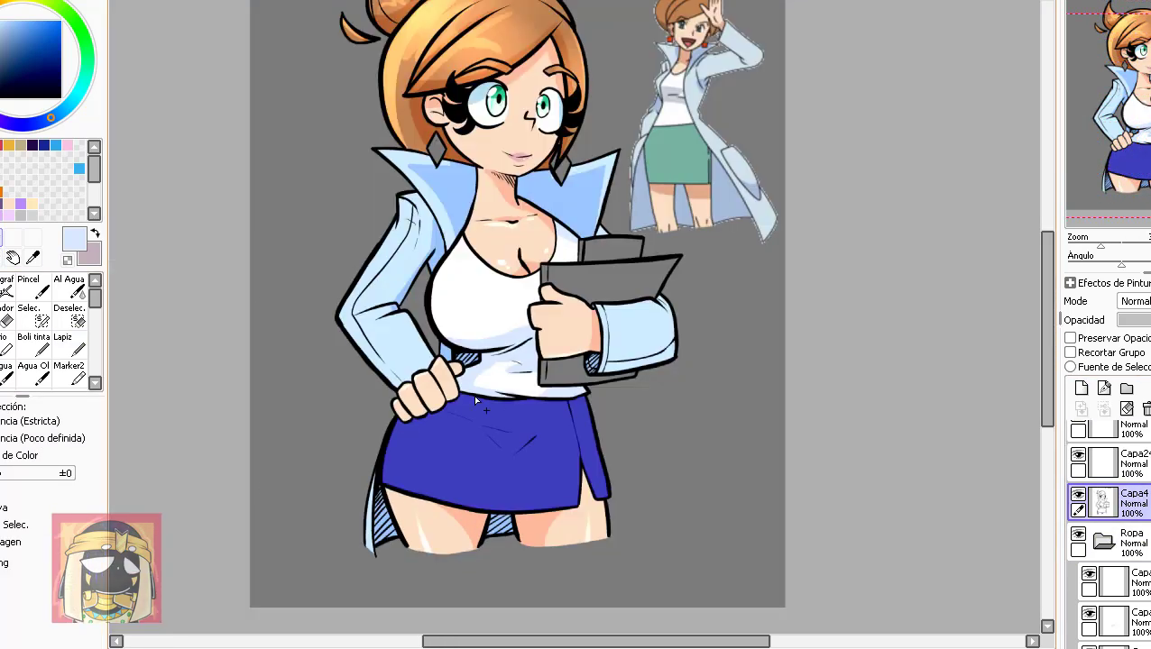
Step: Fill the selected skirt with mint green on its clothing layer at size 100, using the reference skirt as the colour guide
left_click(1113, 581)
scroll(472, 395, "up", 1)
key("n")
left_click(771, 99, "alt")
left_click_drag(451, 514, 559, 560)
scroll(390, 353, "down", 1)
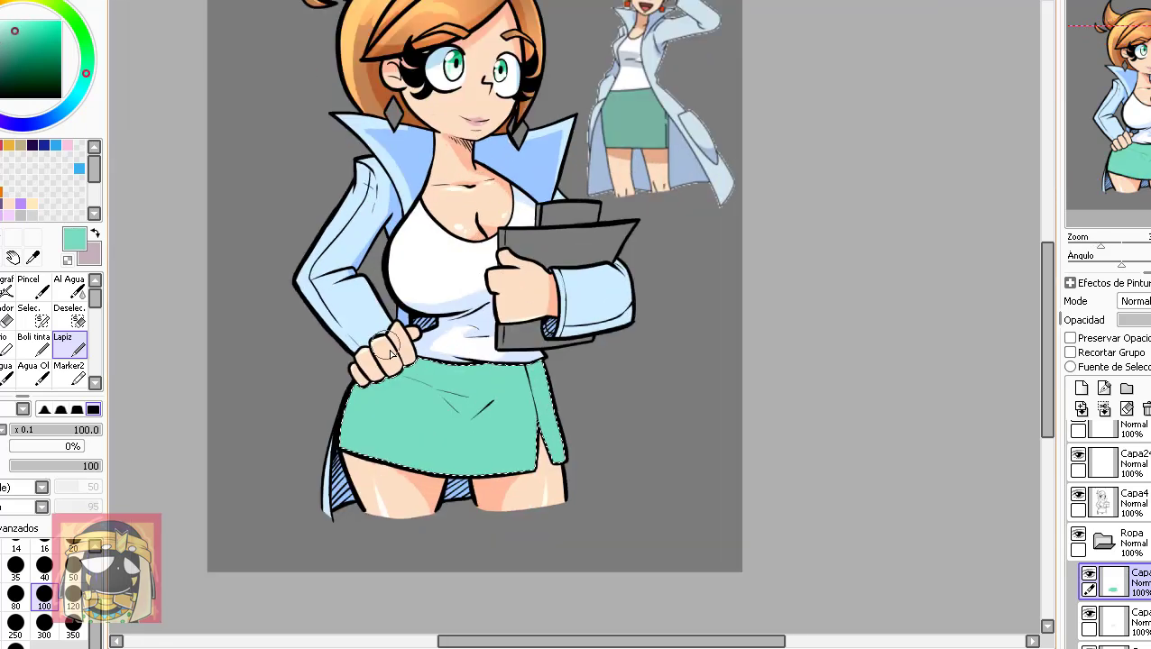
left_click(72, 52)
scroll(451, 439, "up", 2)
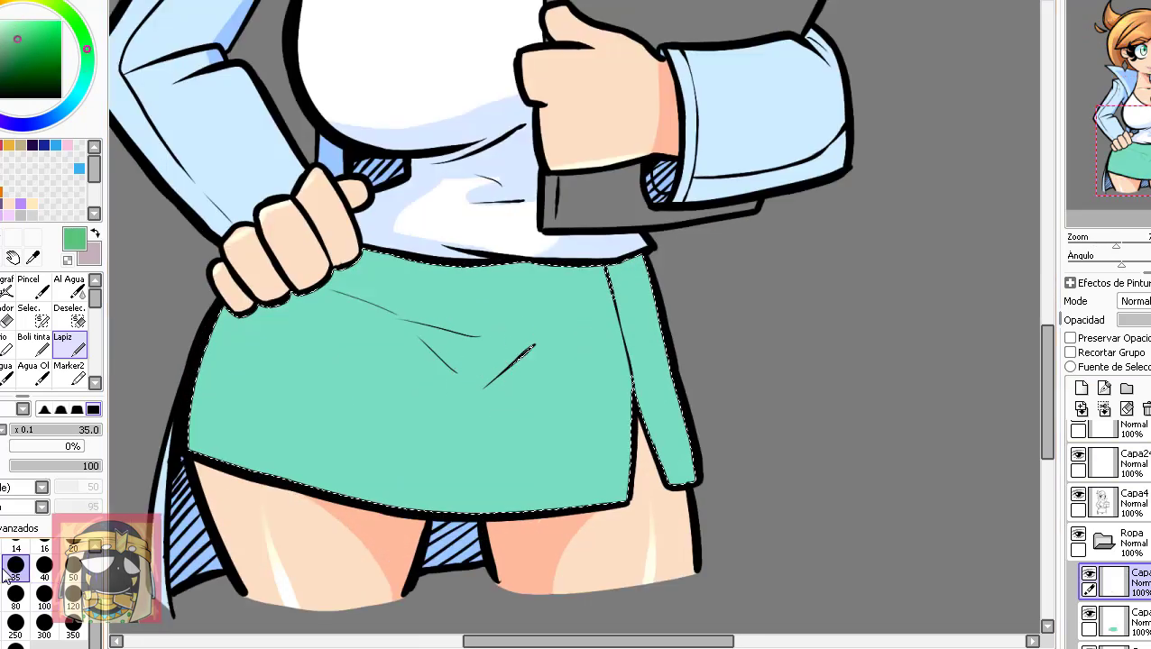
left_click_drag(374, 315, 521, 347)
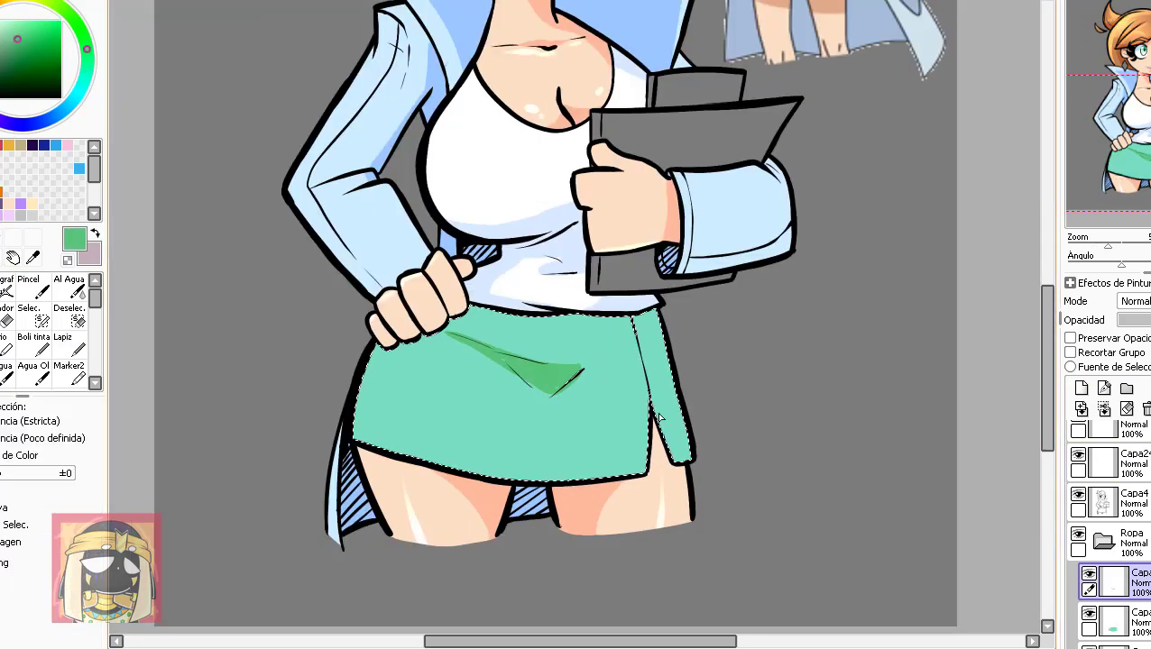
key("ctrl+z")
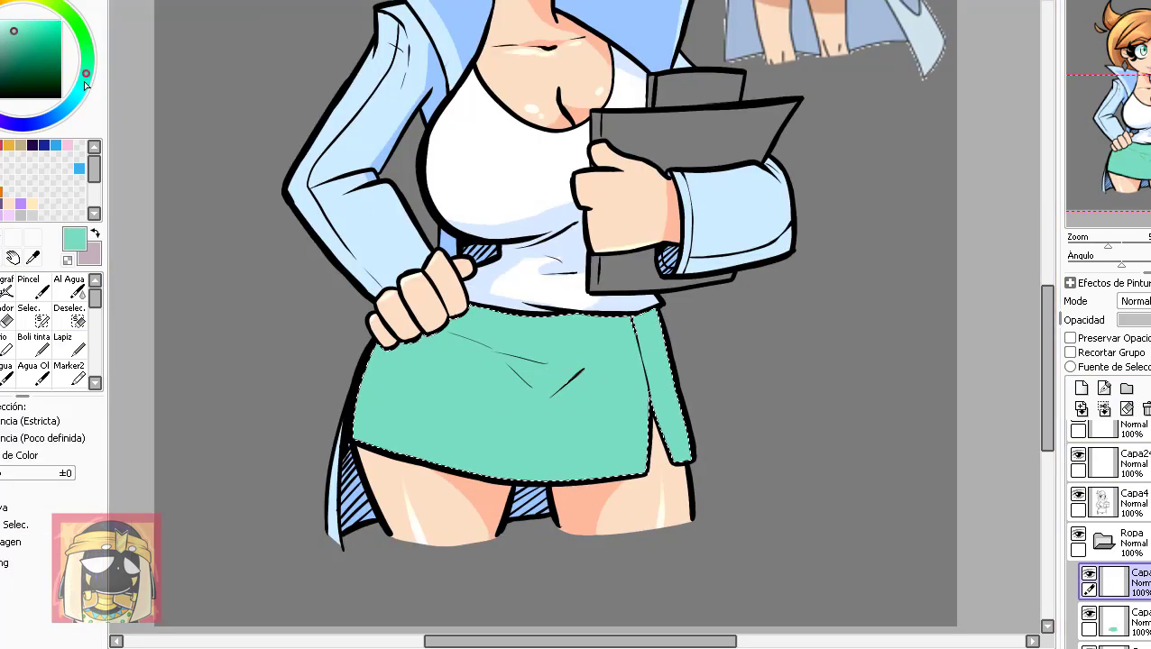
Step: Shade the skirt's central folds in darker teal on the new layer at size 80
left_click(62, 341)
scroll(526, 347, "up", 1)
mouse_move(442, 329)
left_mouse_down()
mouse_move(590, 365)
mouse_move(396, 311)
left_mouse_up()
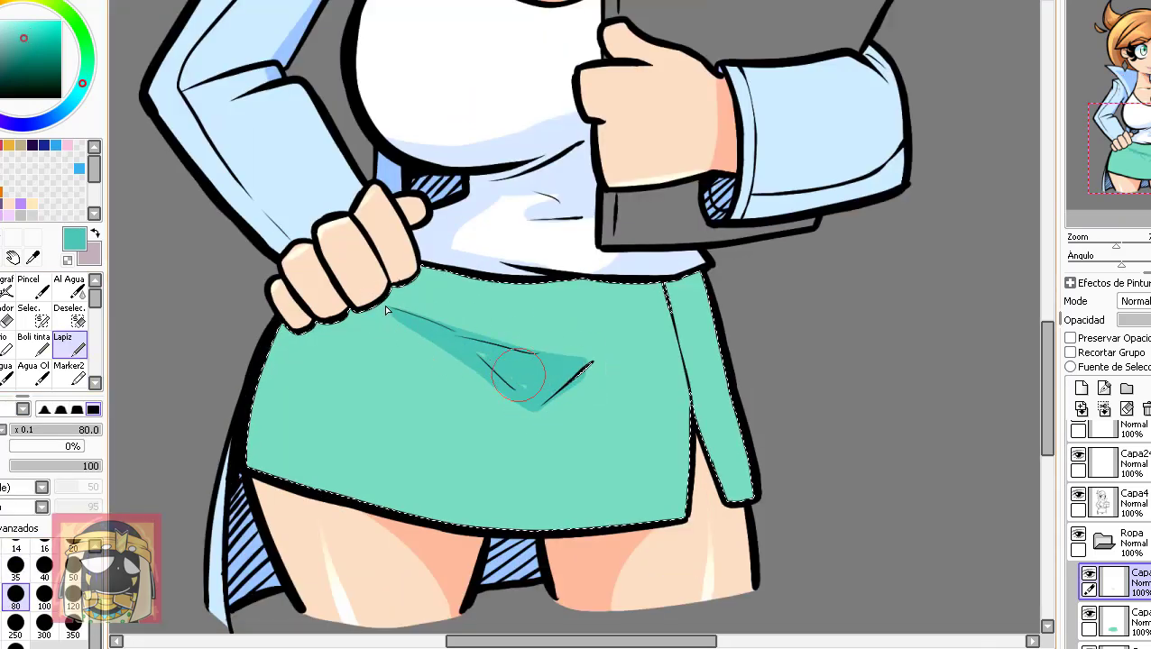
left_click_drag(533, 401, 425, 335)
left_click_drag(578, 372, 509, 411)
Step: Colour both diamond earrings orange-red on a new layer at size 35, sampling the colour from the reference
scroll(514, 407, "up", 1)
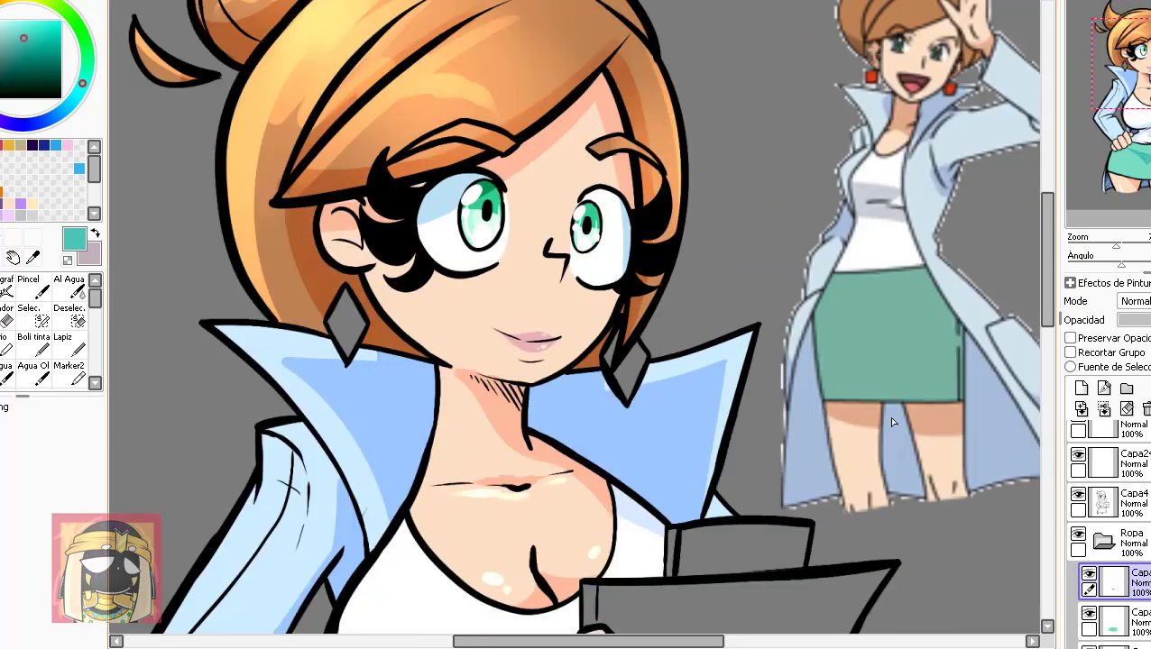
left_click(880, 83, "alt")
scroll(352, 315, "up", 2)
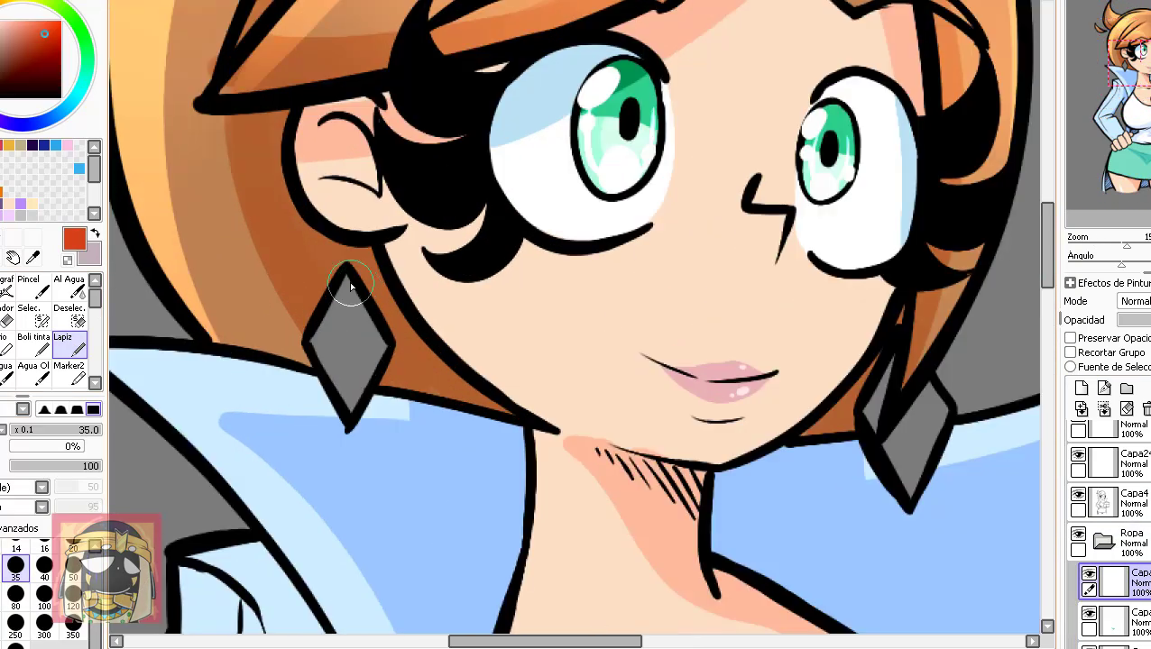
mouse_move(347, 284)
left_mouse_down()
mouse_move(363, 383)
mouse_move(317, 338)
mouse_move(347, 378)
left_mouse_up()
scroll(277, 299, "down", 3)
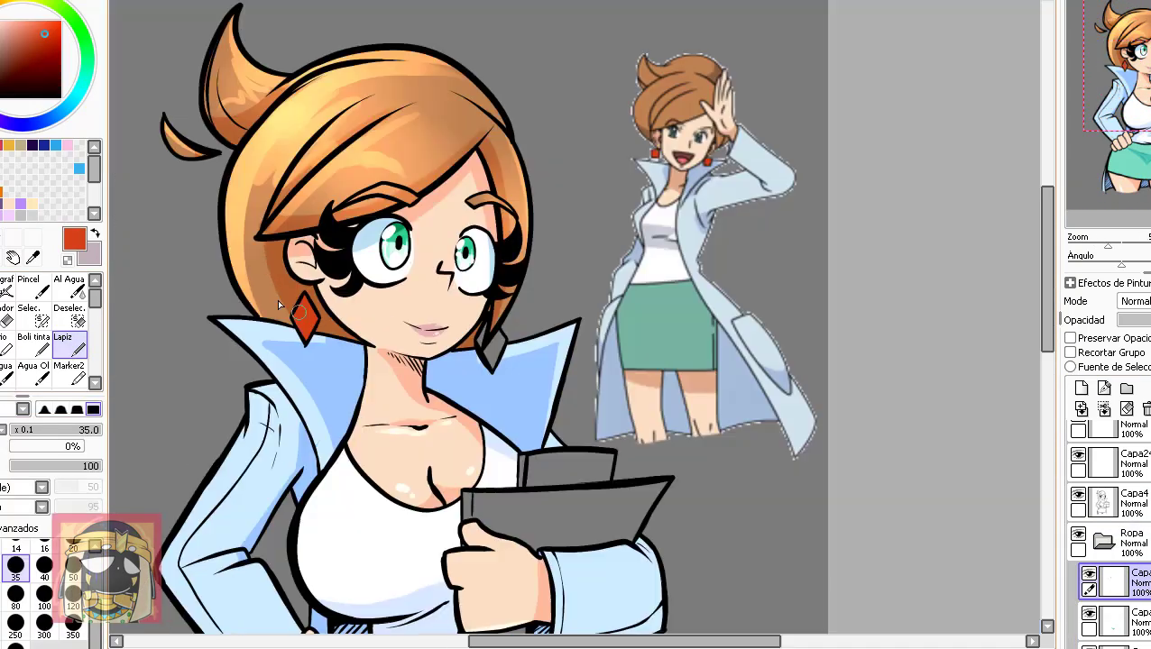
scroll(476, 279, "up", 3)
left_click_drag(487, 378, 501, 451)
left_click_drag(505, 343, 532, 423)
scroll(526, 321, "down", 3)
scroll(333, 311, "up", 4)
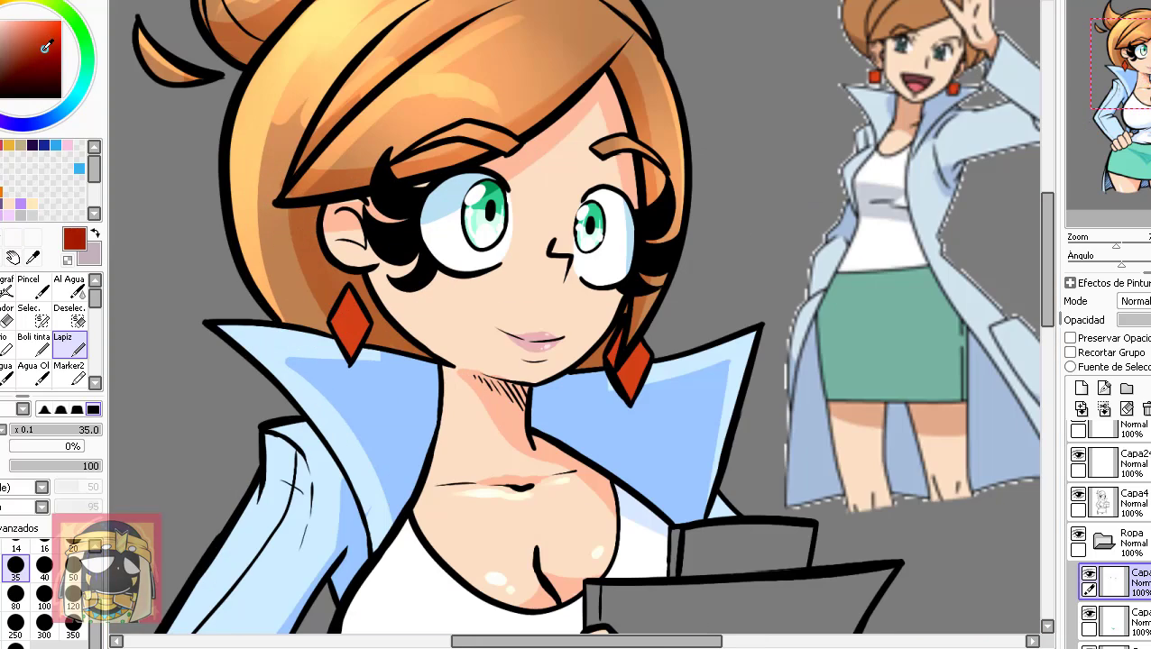
Step: Shade one half of each earring's facets in dark red at size 35
mouse_move(316, 270)
left_mouse_down()
mouse_move(347, 442)
mouse_move(378, 441)
left_mouse_up()
scroll(378, 441, "down", 1)
scroll(528, 361, "up", 2)
left_click_drag(478, 324, 532, 478)
scroll(532, 478, "down", 3)
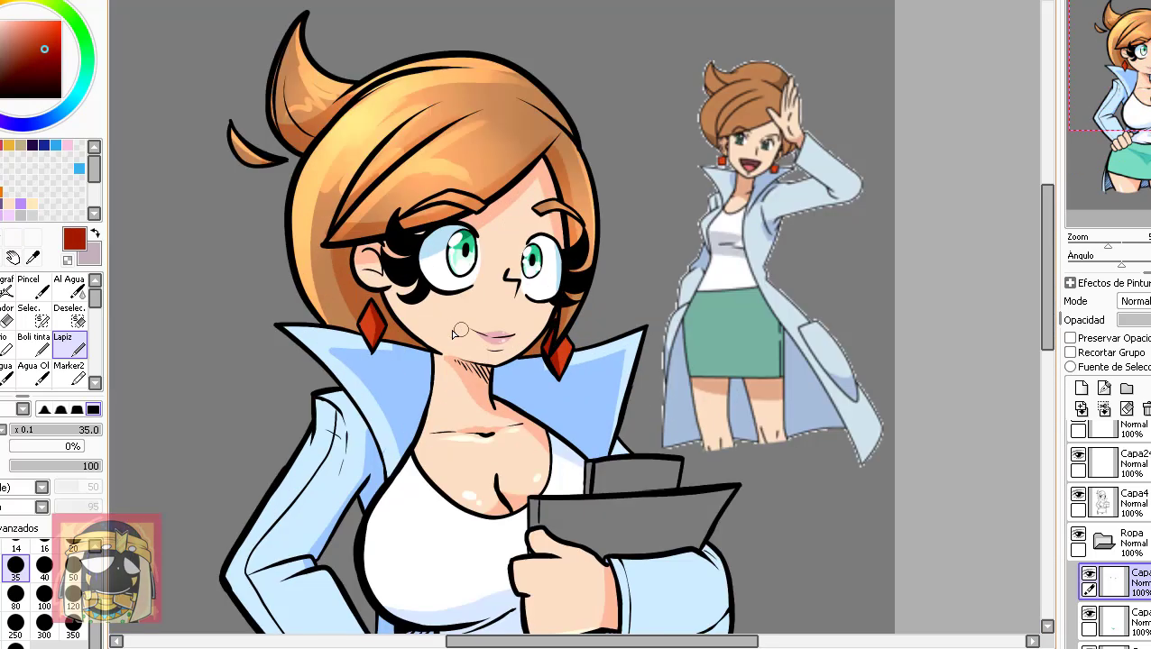
scroll(514, 271, "up", 2)
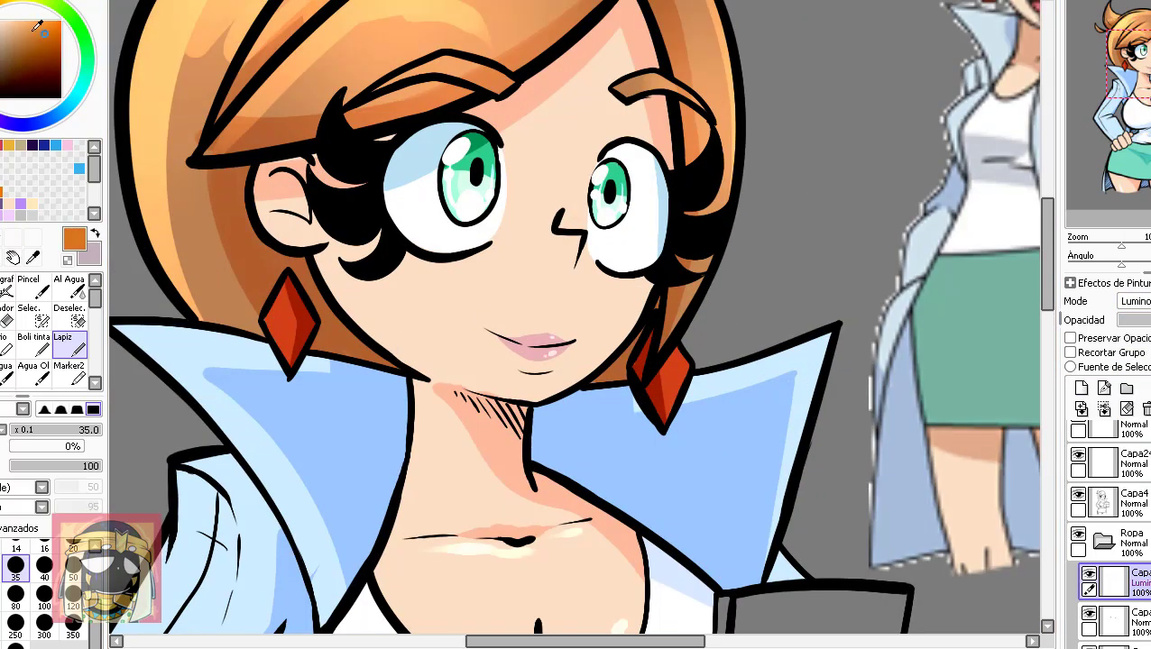
left_click(45, 21)
scroll(298, 316, "up", 2)
scroll(286, 330, "up", 1)
mouse_move(248, 313)
left_mouse_down()
mouse_move(286, 330)
mouse_move(261, 278)
mouse_move(252, 303)
mouse_move(262, 379)
left_mouse_up()
scroll(250, 333, "down", 2)
scroll(271, 378, "up", 2)
scroll(280, 234, "down", 2)
scroll(577, 297, "up", 3)
mouse_move(514, 298)
left_mouse_down()
mouse_move(613, 301)
mouse_move(578, 275)
left_mouse_up()
scroll(577, 275, "down", 2)
scroll(487, 287, "up", 2)
key("bracketright")
key("bracketright")
key("bracketright")
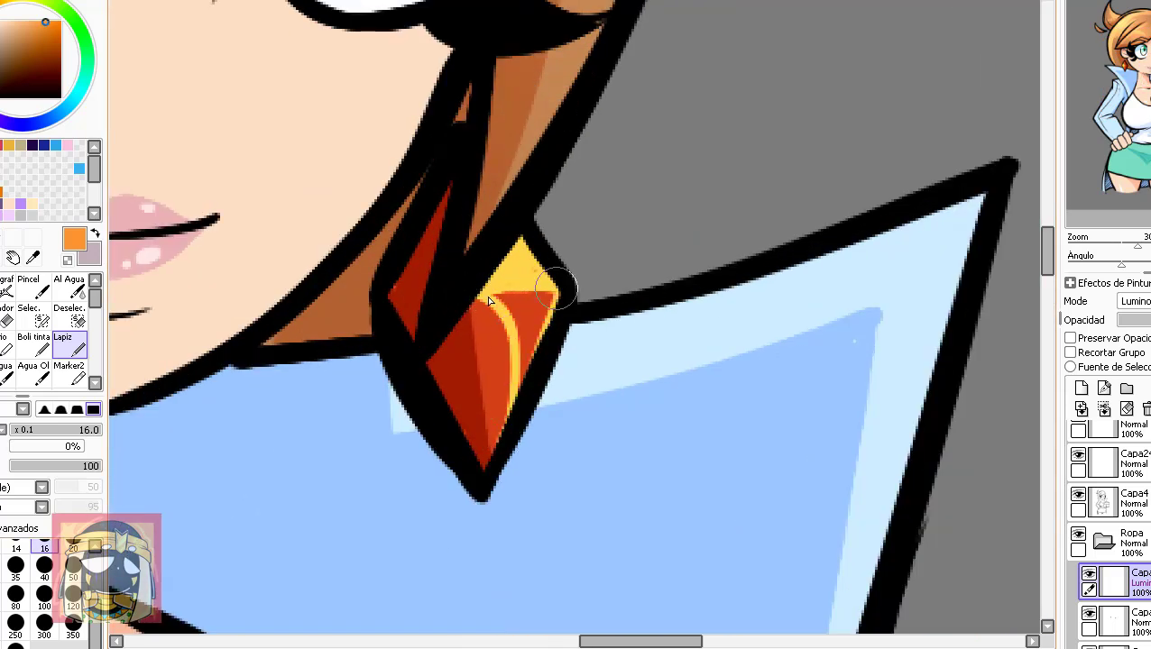
scroll(554, 287, "down", 2)
Step: Add salmon-pink edge highlights and small glints to both earrings on the luminosity layer at size 16
left_click_drag(47, 19, 7, 22)
scroll(356, 257, "up", 3)
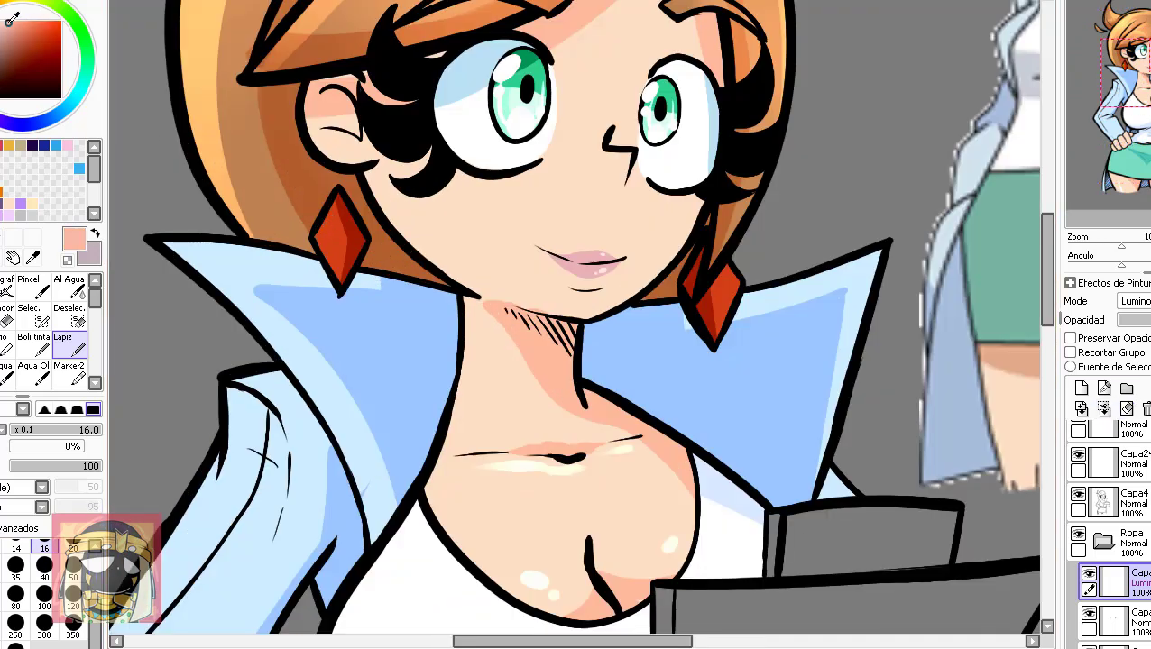
left_click_drag(335, 213, 311, 267)
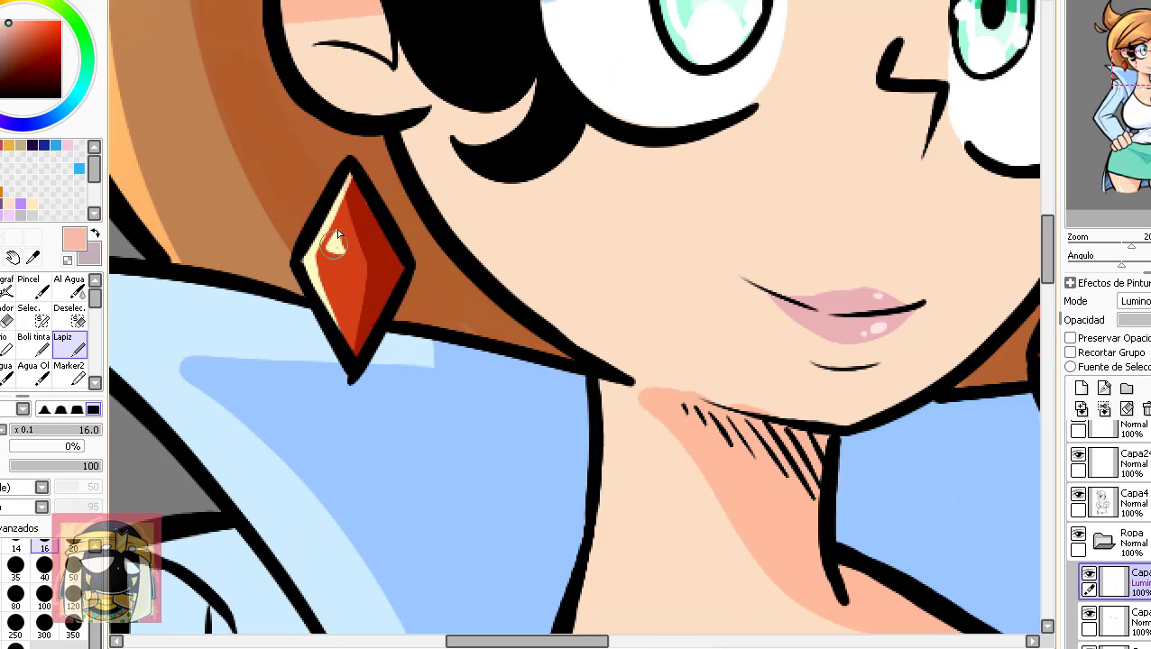
scroll(338, 234, "down", 2)
scroll(654, 300, "up", 2)
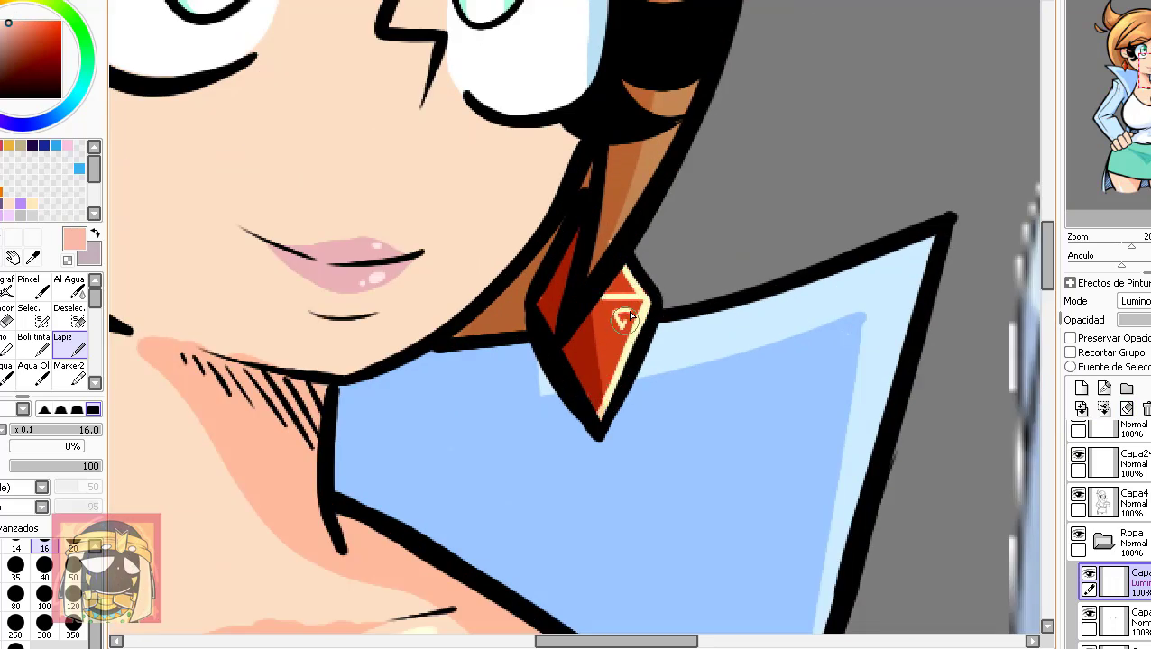
scroll(631, 318, "down", 2)
scroll(438, 532, "up", 2)
Step: Highlight the skirt's hem, slit, side panel edge and folds in lime green on a new luminosity layer
left_click(487, 424, "alt")
left_click(28, 20)
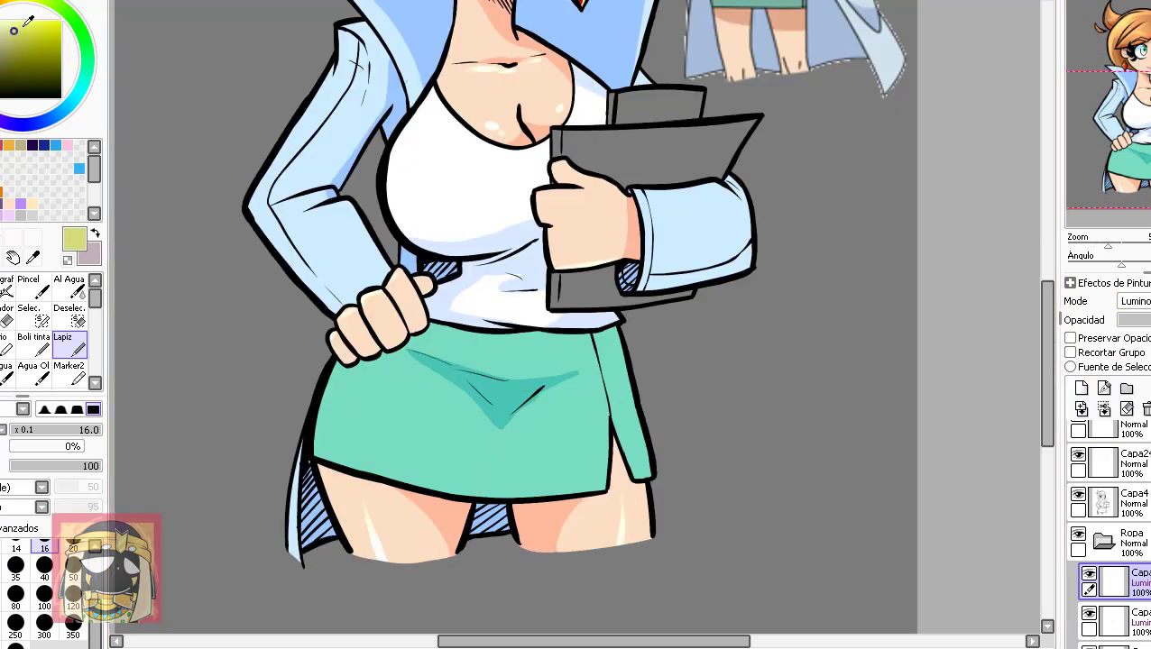
key("b")
scroll(230, 532, "up", 1)
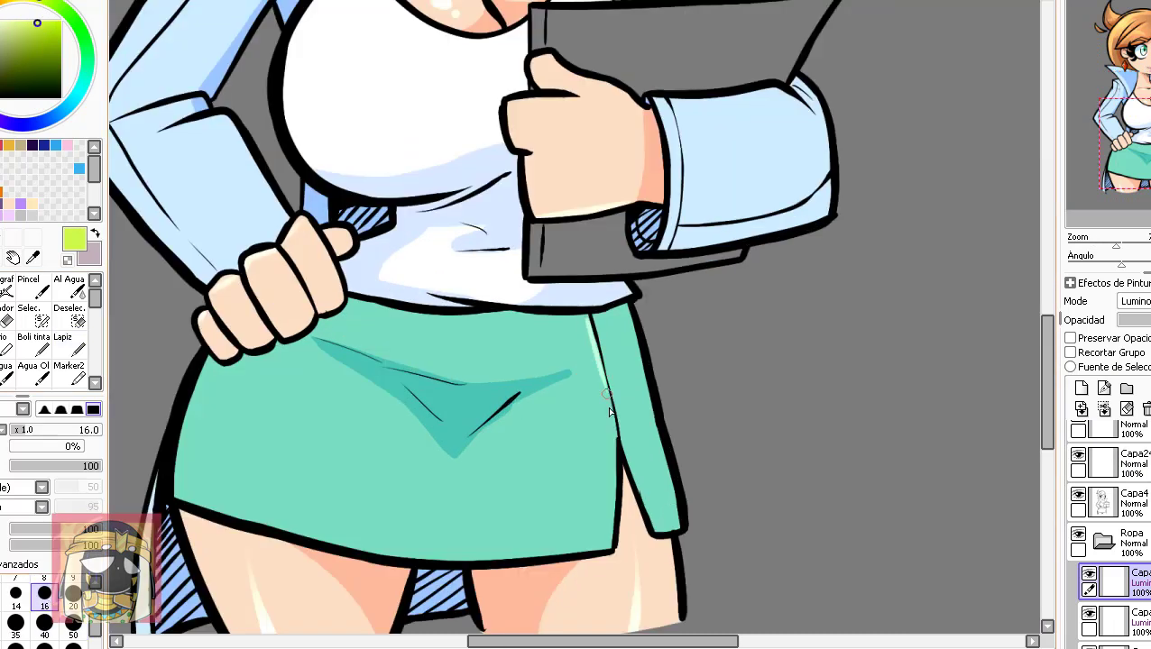
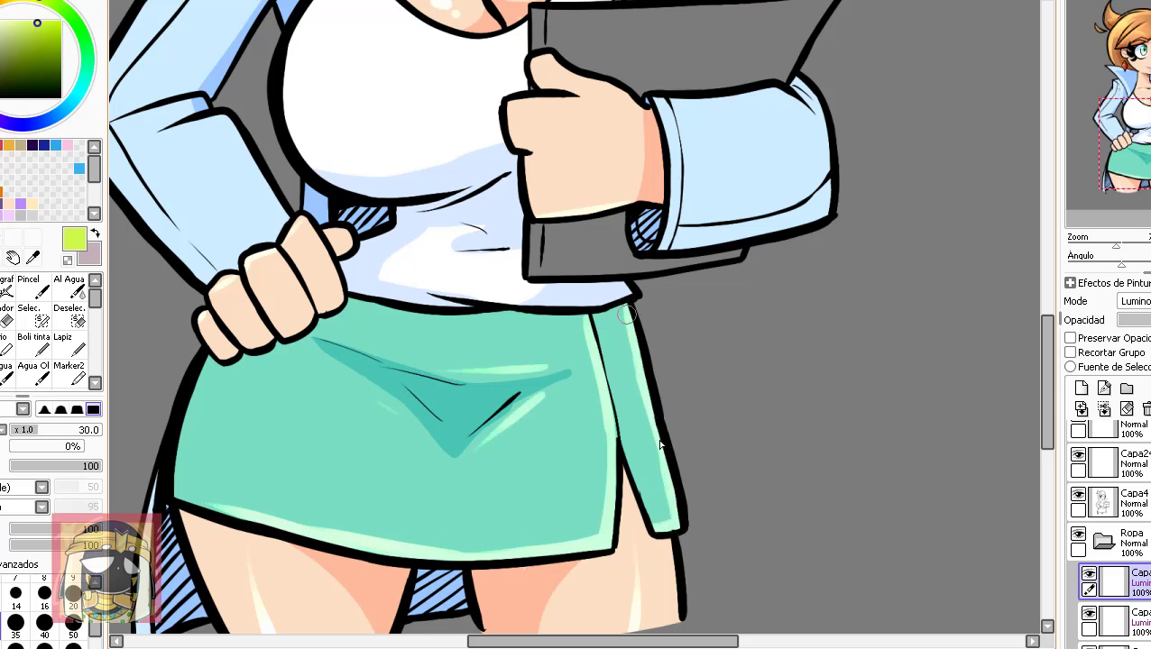
Step: Highlight the outer edge, shoulder and elbow fold of the coat's bent sleeve in light blue on the luminosity layer at size 30
scroll(661, 445, "down", 3)
scroll(498, 287, "up", 4)
right_click(356, 171)
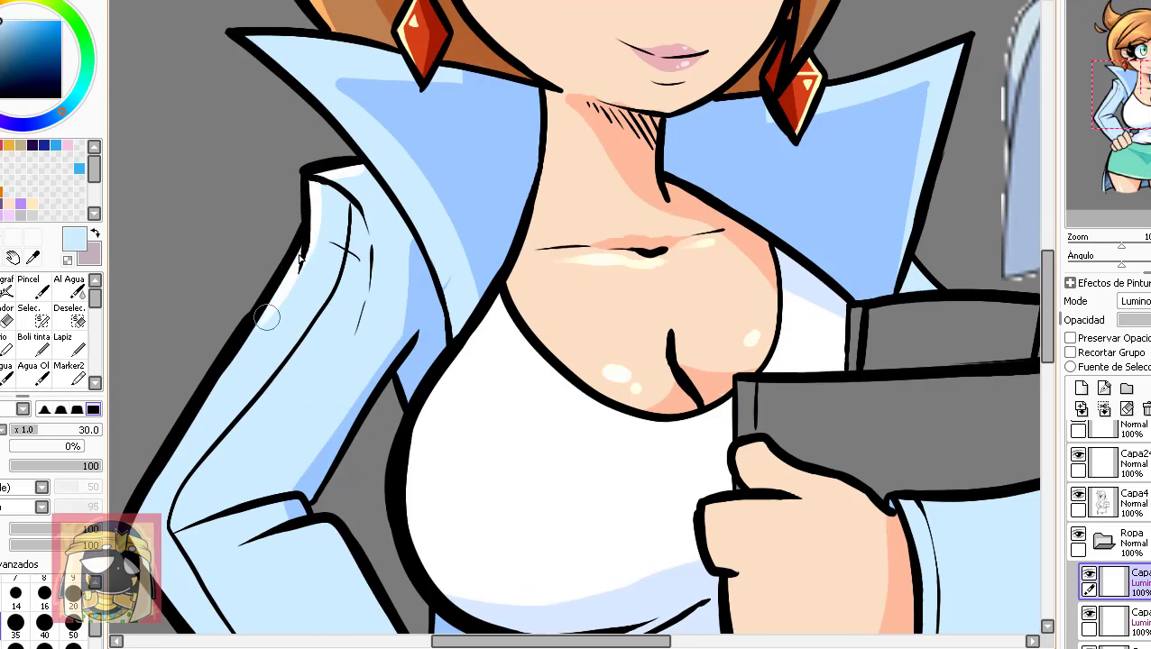
scroll(267, 316, "down", 3)
scroll(255, 335, "up", 3)
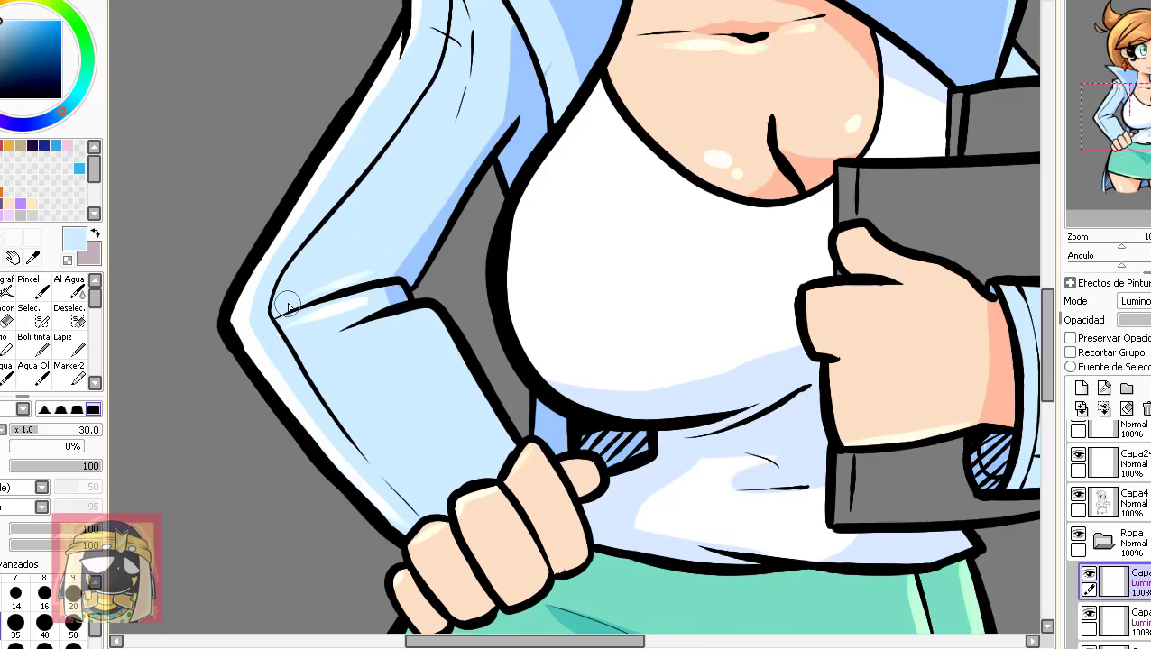
scroll(289, 307, "down", 3)
scroll(403, 226, "up", 3)
scroll(411, 184, "up", 1)
scroll(411, 184, "down", 2)
scroll(554, 300, "up", 2)
Step: Highlight the upper, outer and lower edges of the sleeve around the books in light blue at size 30
scroll(554, 300, "down", 3)
scroll(570, 236, "up", 4)
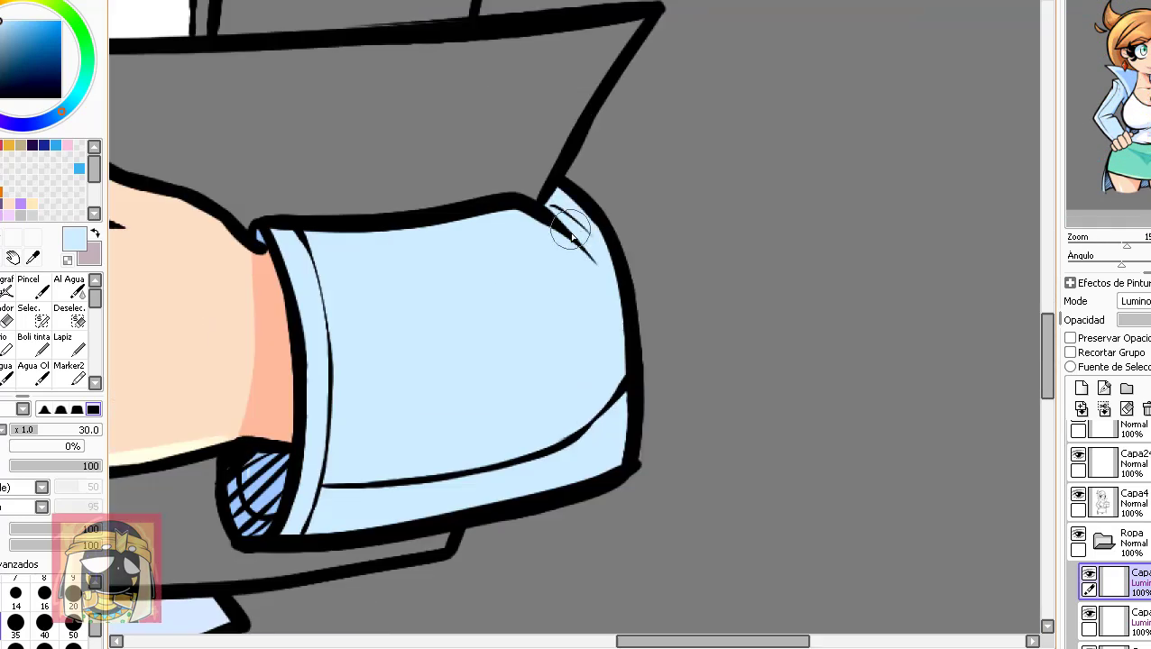
mouse_move(570, 237)
left_mouse_down()
mouse_move(532, 486)
mouse_move(325, 511)
left_mouse_up()
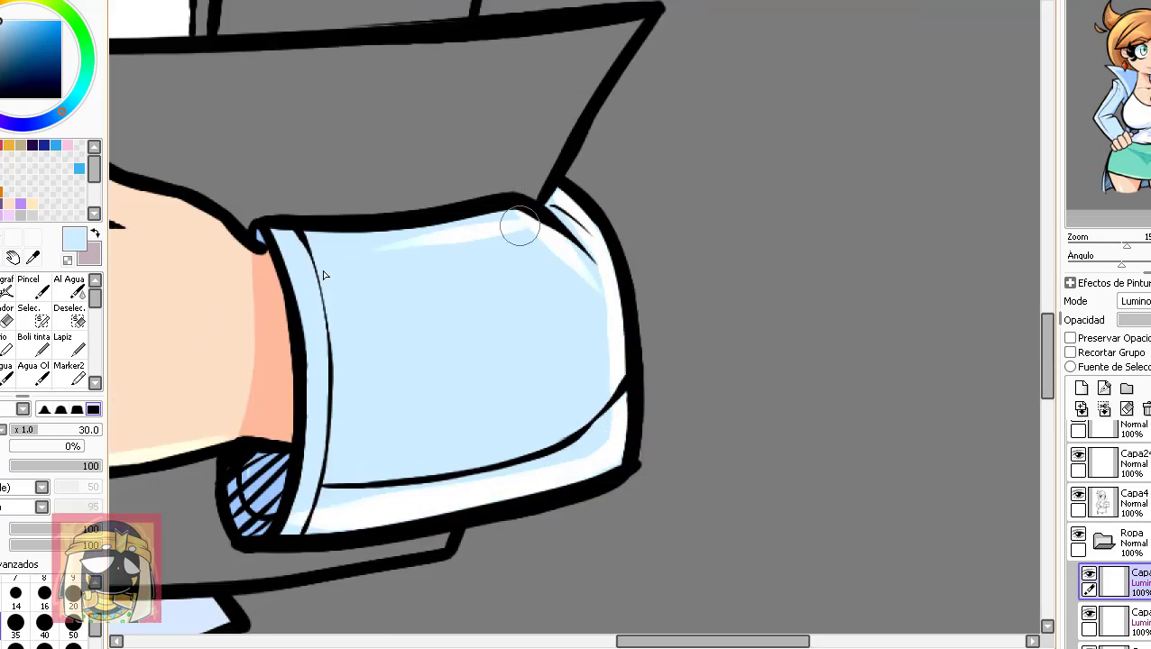
scroll(322, 270, "down", 4)
Step: Collapse the Ropa folder, create a folder named Tabla above it and add a new layer inside
left_click(1103, 541)
scroll(606, 285, "up", 3)
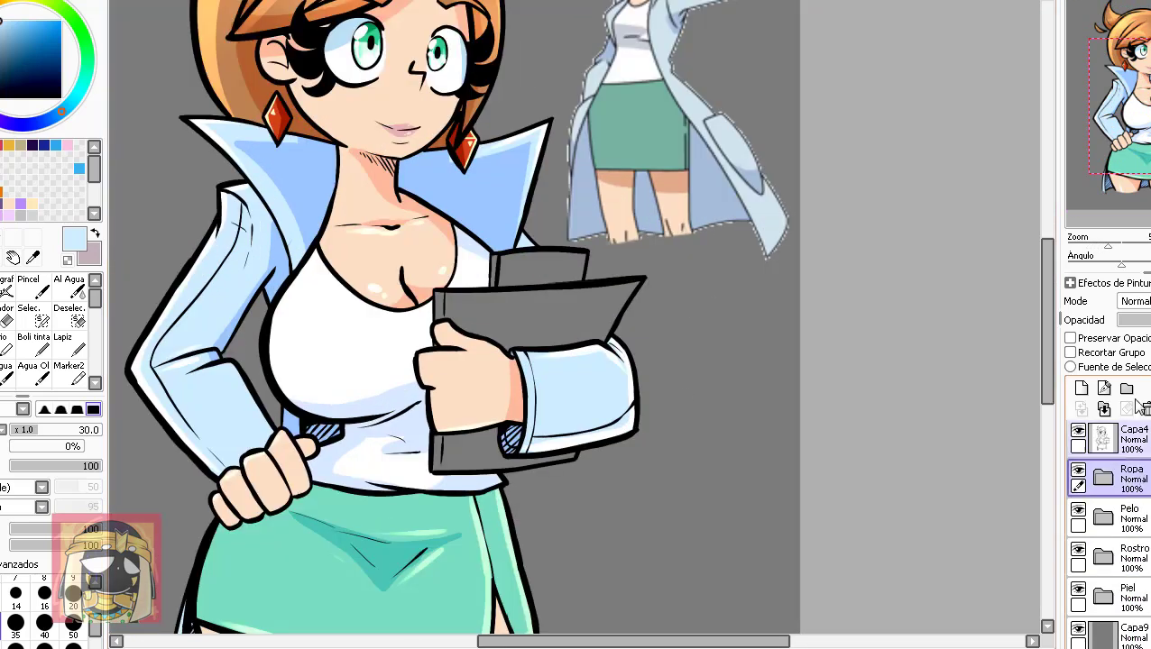
left_click(1126, 389)
double_click(1129, 469)
type("Tabla")
key("Return")
scroll(541, 316, "up", 2)
left_click(1081, 388)
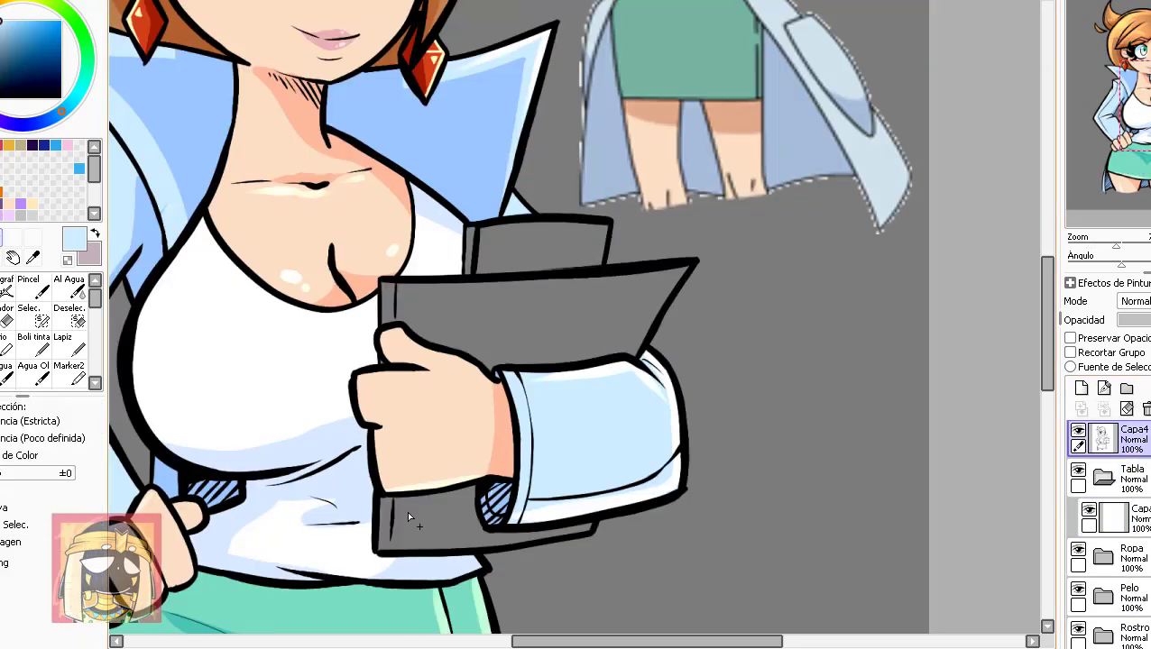
Step: Select the front board's areas above and below the hand from the line art layer, including the pointed corner
scroll(407, 510, "up", 1)
left_click(407, 510)
scroll(406, 510, "up", 3)
scroll(403, 280, "down", 1)
scroll(940, 133, "up", 3)
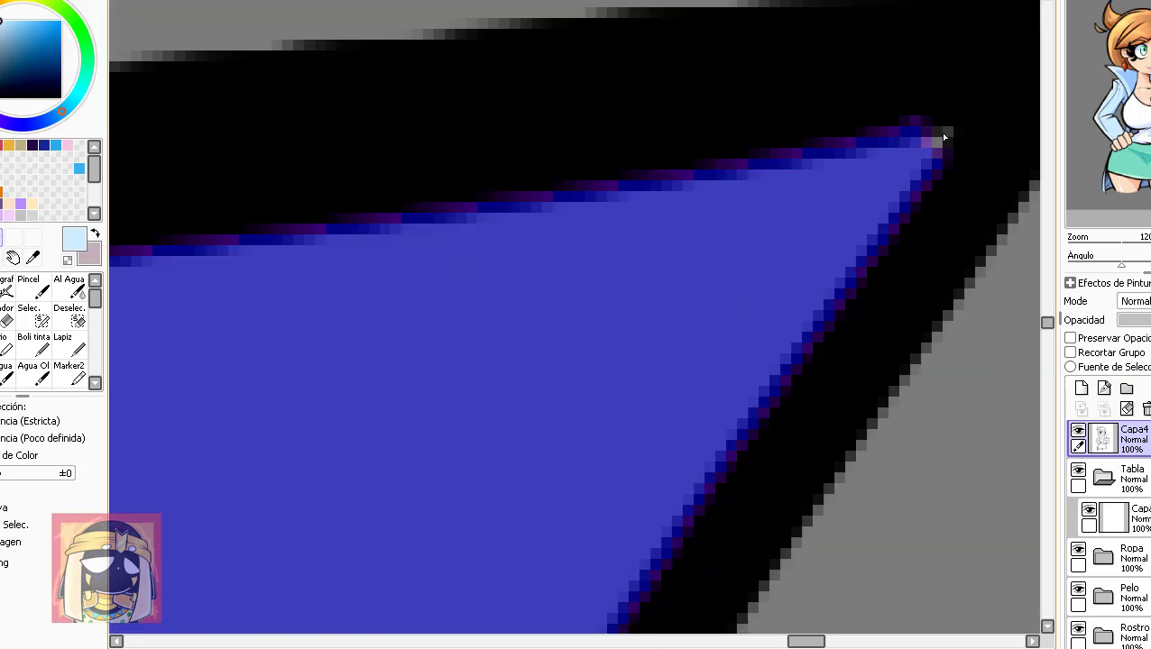
Step: Fill the selected front board with medium brown on the layer inside the Tabla folder
scroll(940, 133, "down", 3)
left_click(1114, 518)
left_click(63, 341)
scroll(577, 324, "down", 3)
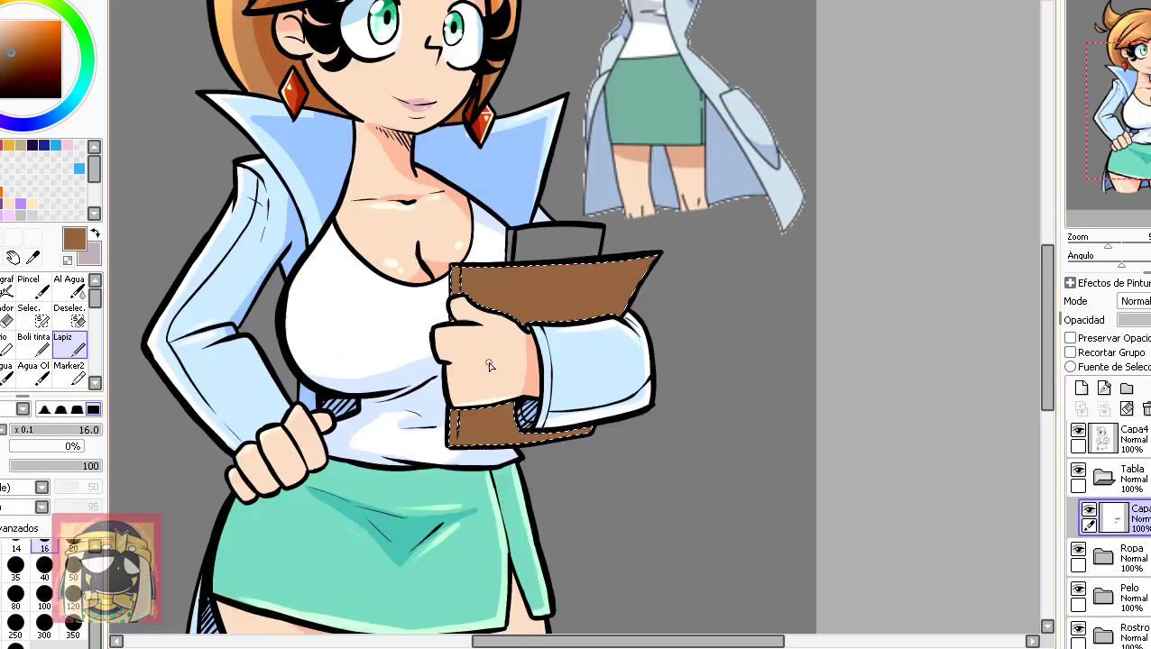
Step: Shade the front board's lower part beneath the hand in darker brown on a new layer above its fill
scroll(577, 324, "up", 3)
scroll(577, 325, "down", 3)
scroll(577, 325, "up", 3)
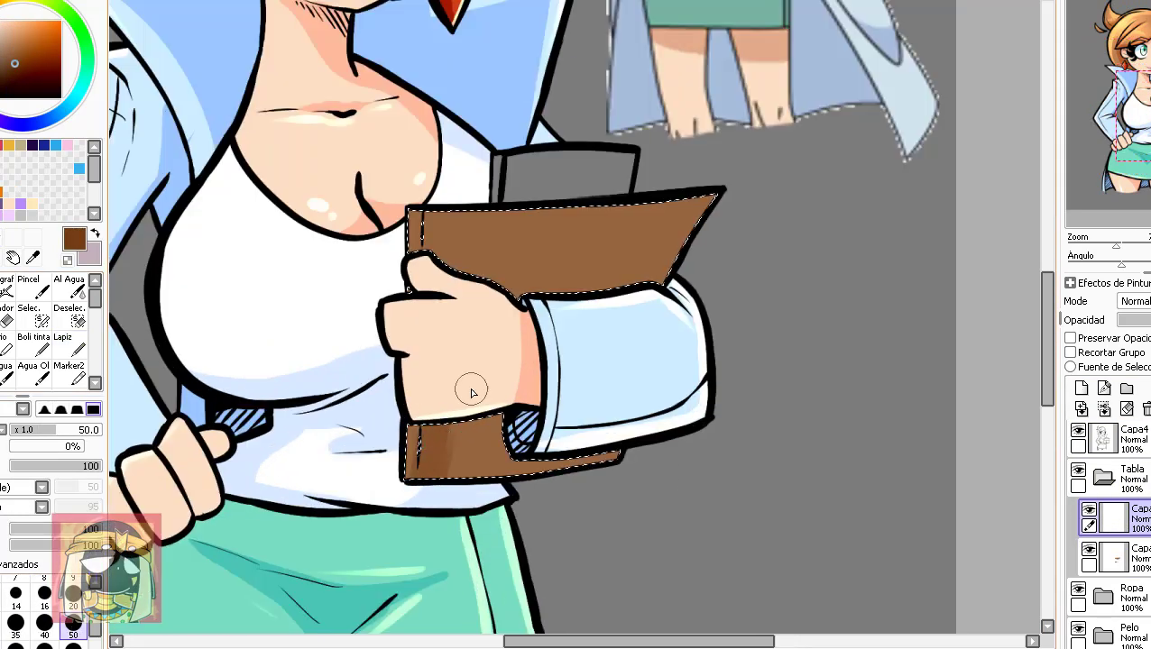
mouse_move(433, 451)
left_mouse_down()
mouse_move(478, 433)
mouse_move(456, 428)
left_mouse_up()
mouse_move(517, 288)
left_mouse_down()
mouse_move(506, 303)
mouse_move(642, 301)
left_mouse_up()
scroll(642, 301, "down", 3)
key("ctrl+z")
scroll(614, 210, "up", 3)
scroll(614, 209, "up", 2)
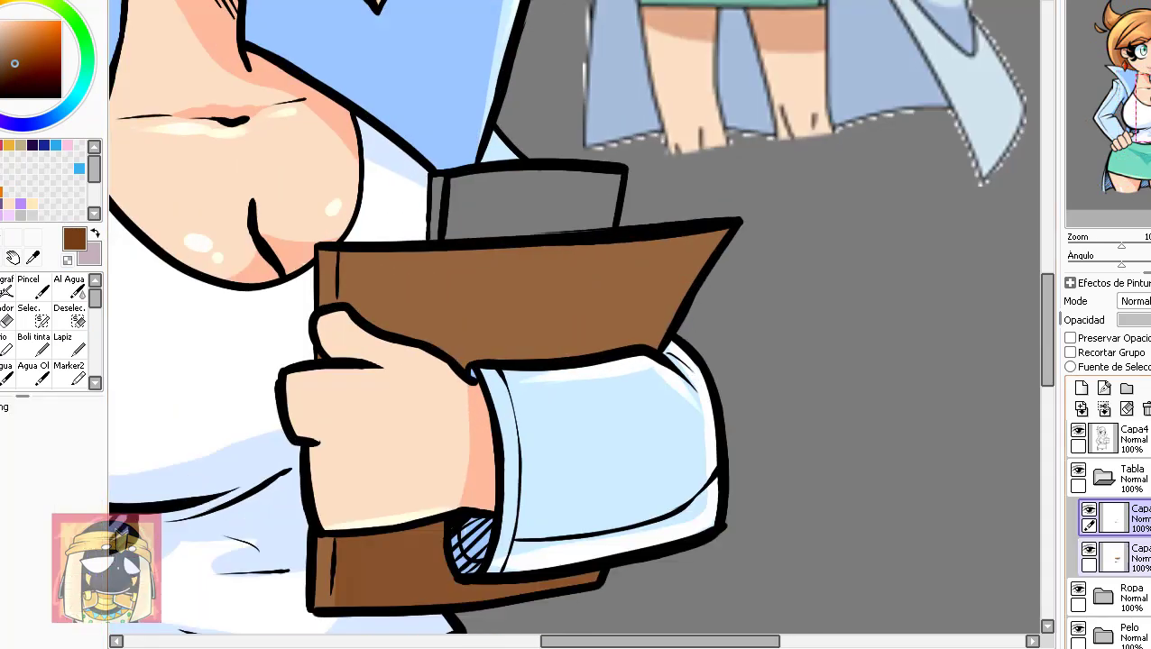
Step: Fill the board behind with light grey on the base layer of the Tabla folder, using the Lapiz brush at size 30
key("n")
scroll(597, 167, "up", 2)
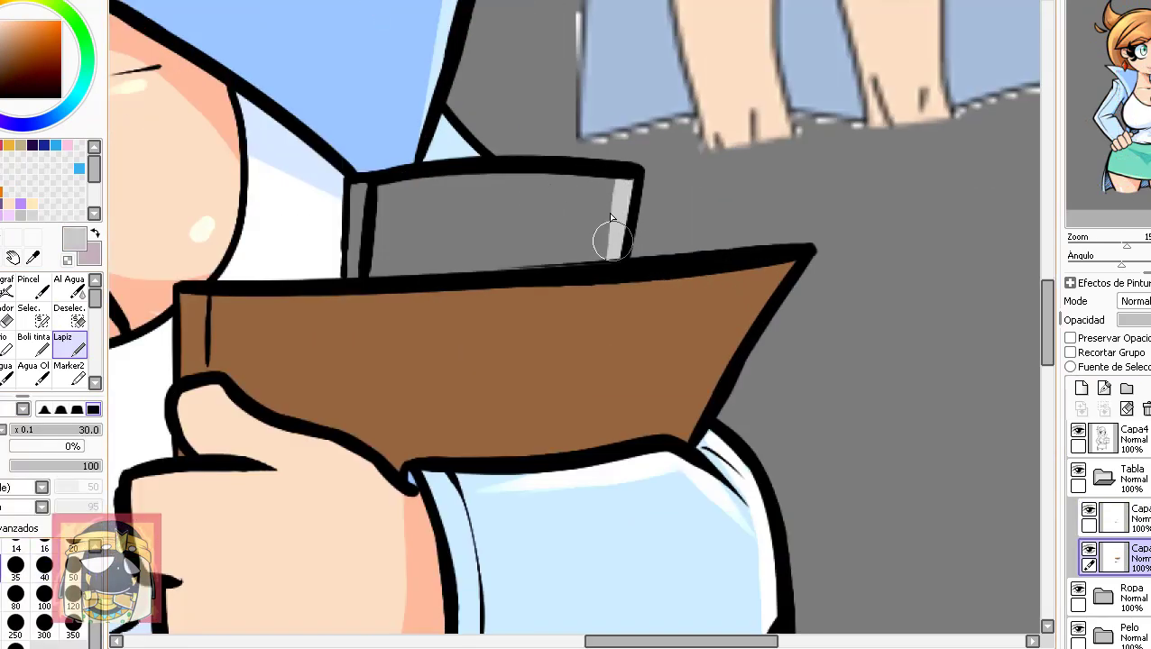
mouse_move(611, 218)
left_mouse_down()
mouse_move(454, 178)
mouse_move(357, 192)
mouse_move(599, 252)
left_mouse_up()
left_click(484, 244)
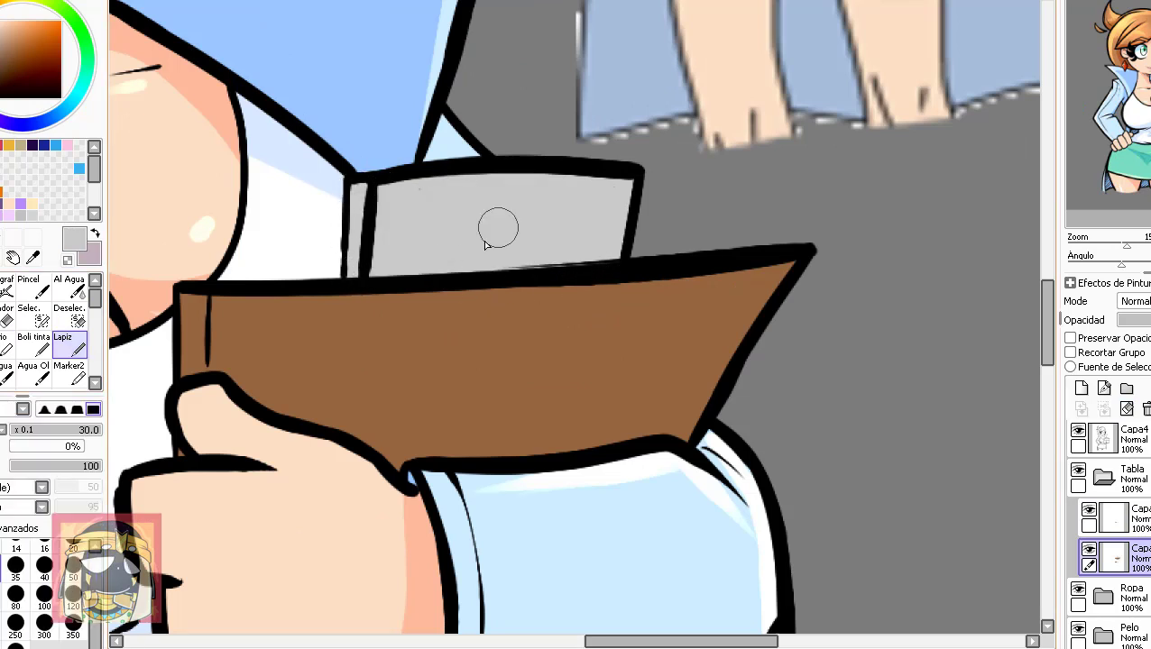
Step: Collapse the Tabla folder and delete the grey background layer and the reference picture
key("ctrl+minus")
key("ctrl+minus")
key("ctrl+minus")
left_click(1102, 478)
key("ctrl+plus")
key("ctrl+plus")
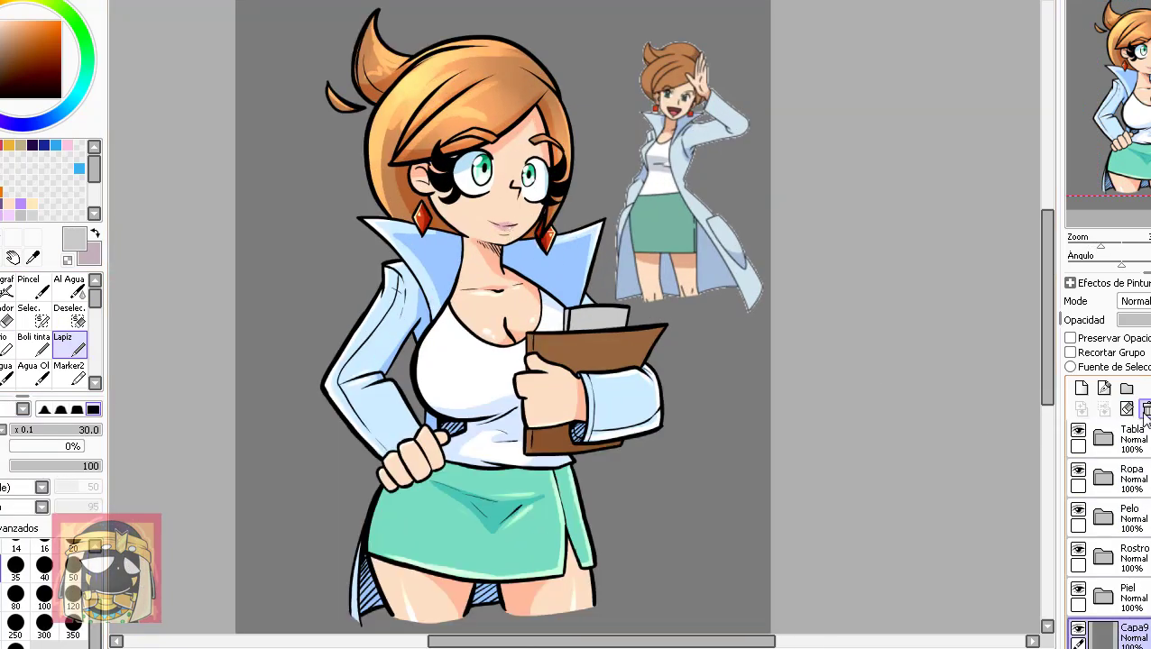
left_click(1145, 410)
left_click(1145, 410)
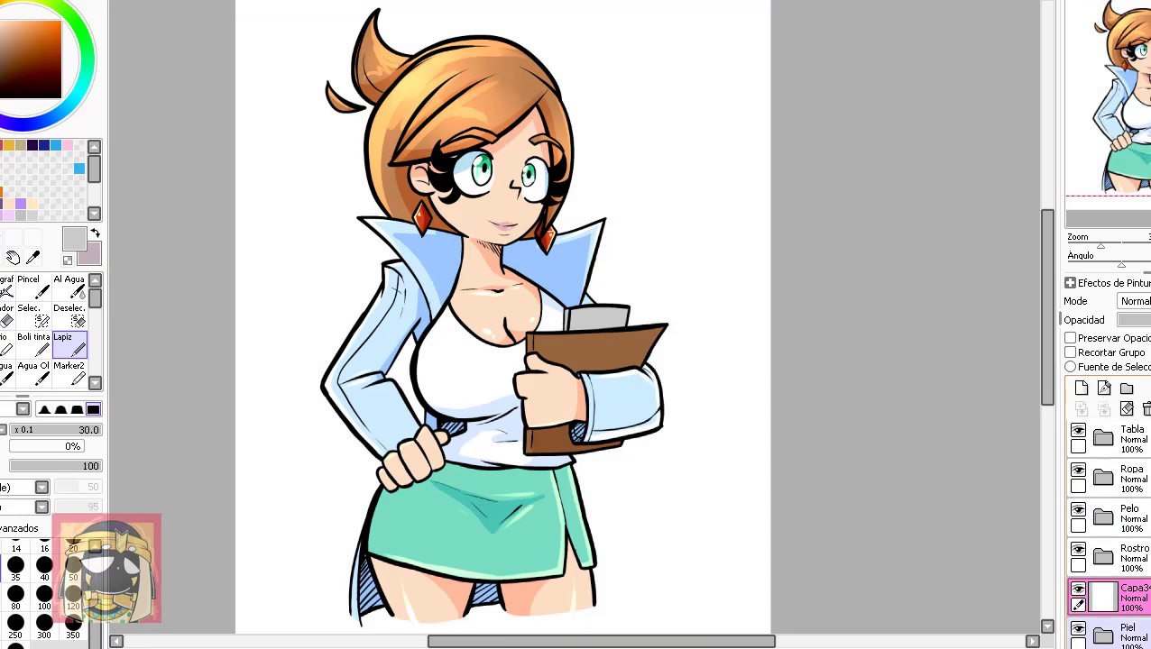
Step: Outline a tapered frame around the woman on a new bottom layer with the selection brush, redoing the sides at size 50
key("ctrl+minus")
left_click(29, 316)
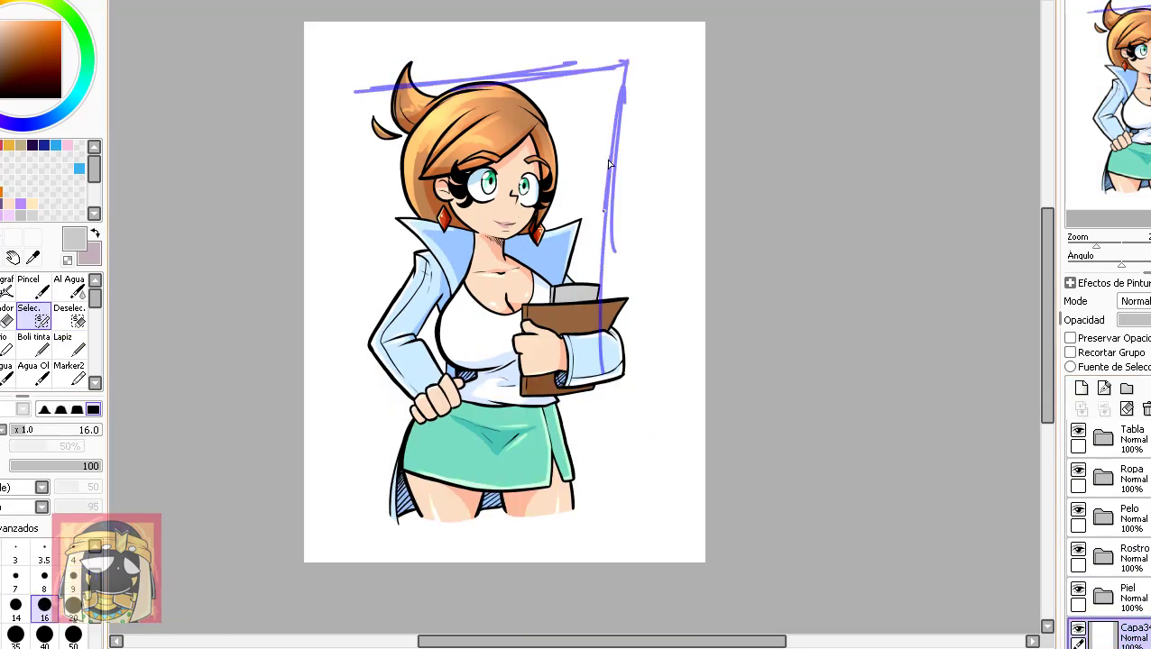
key("ctrl+z")
key("ctrl+z")
key("ctrl+z")
left_click(73, 635)
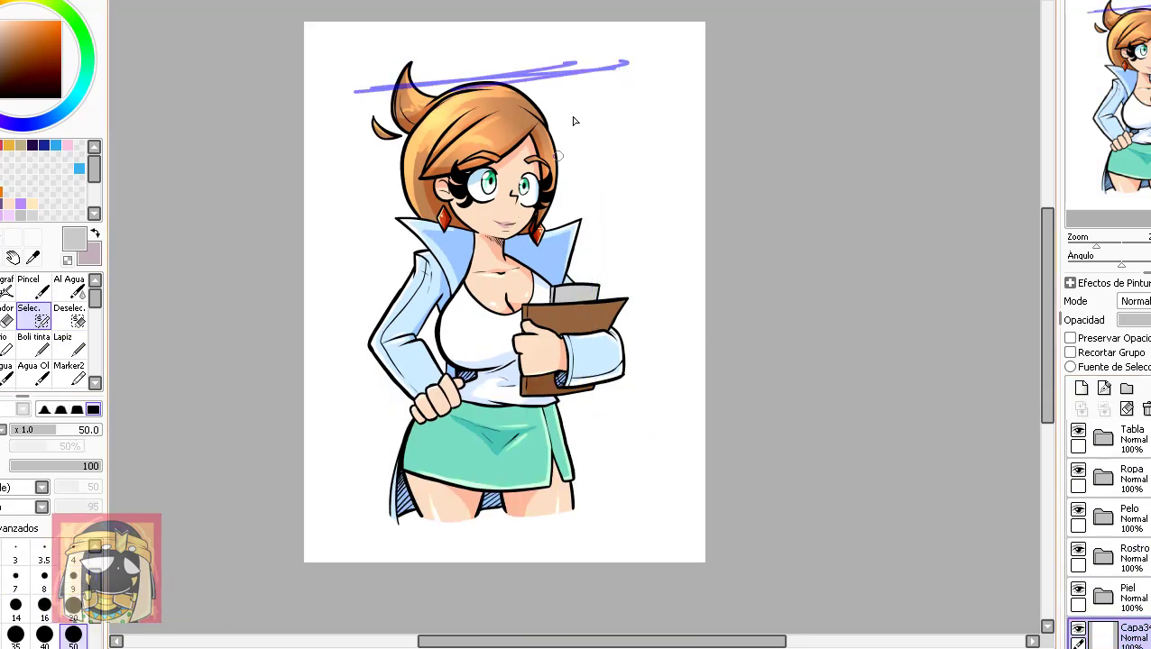
left_click_drag(622, 63, 609, 498)
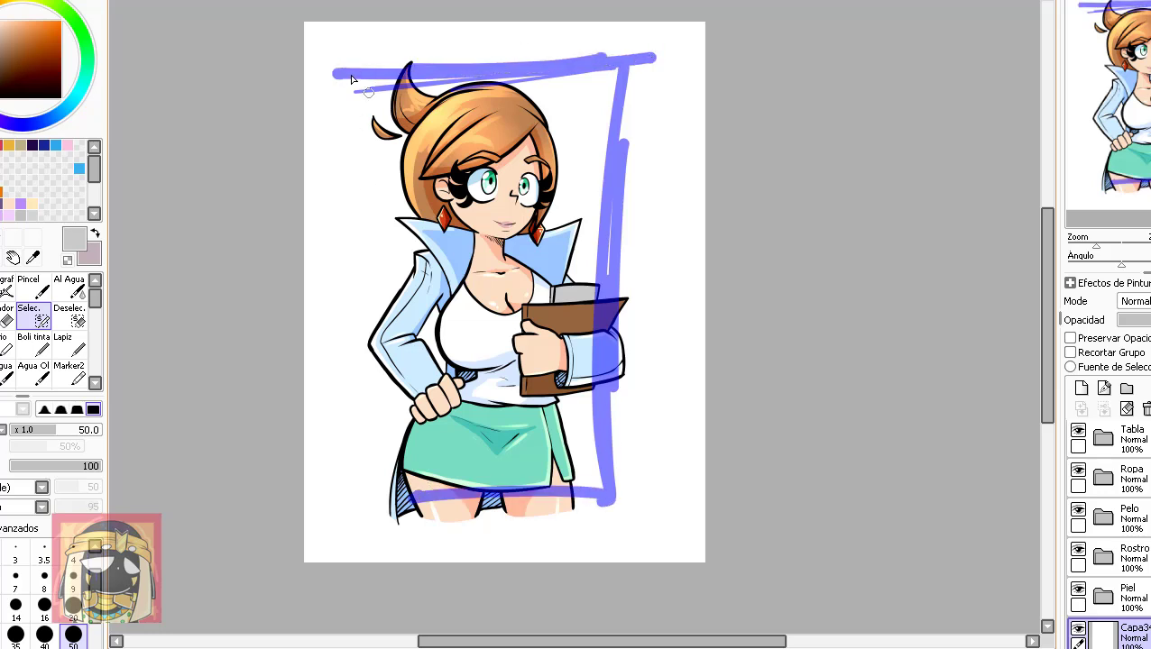
mouse_move(351, 79)
left_mouse_down()
mouse_move(388, 305)
mouse_move(399, 494)
left_mouse_up()
Step: Add the interior of the tapered frame to the selection
scroll(397, 397, "down", 2)
scroll(505, 235, "up", 2)
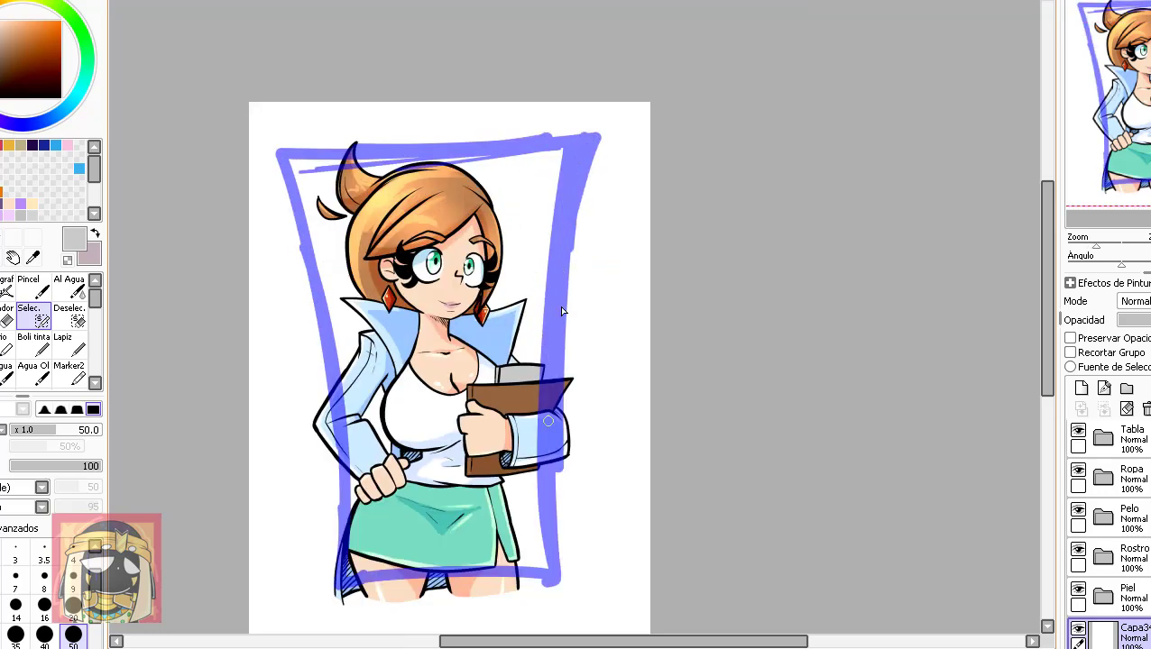
scroll(561, 312, "up", 1)
left_click(497, 254)
scroll(497, 254, "down", 1)
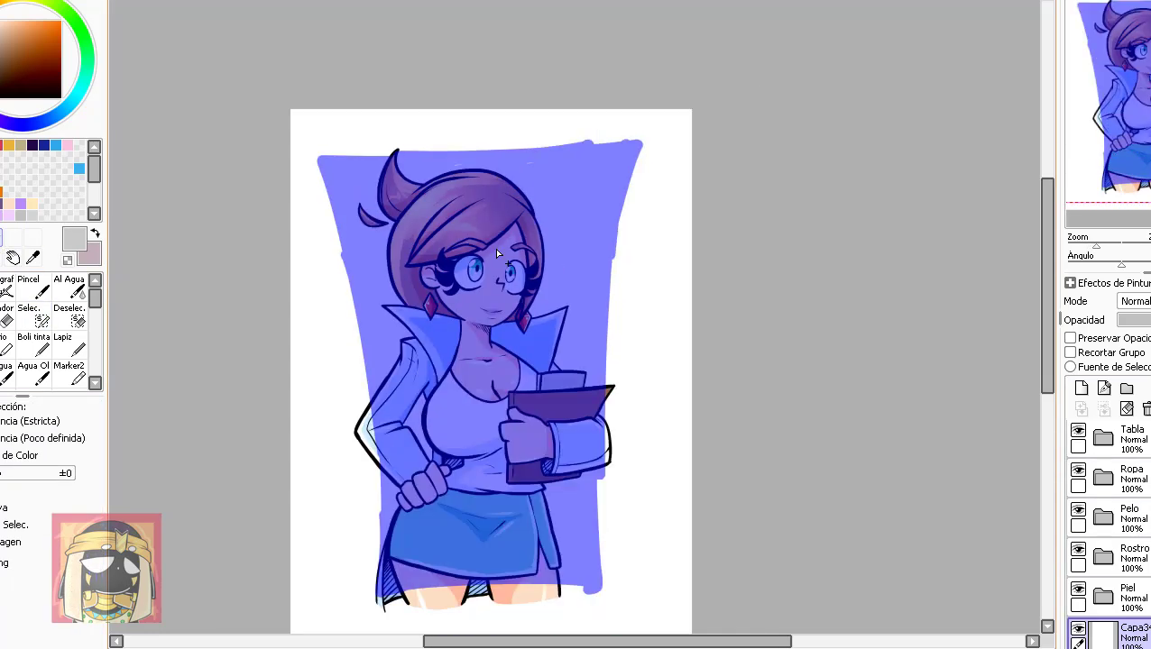
scroll(496, 253, "down", 1)
scroll(489, 394, "up", 1)
Step: Fill the frame selection with dark brown, transform it to reach farther down, and clear the fill while keeping the selection
left_click(71, 355)
scroll(639, 325, "down", 1)
scroll(639, 325, "up", 1)
left_click(8, 69)
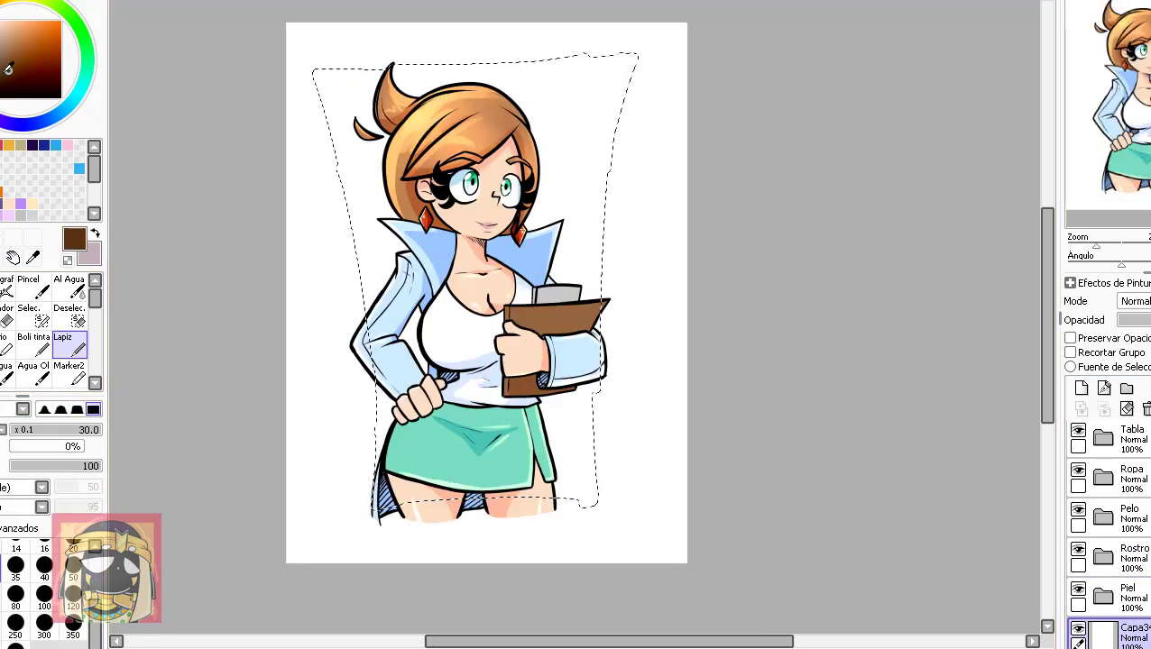
key("ctrl+f")
key("ctrl+t")
mouse_move(452, 507)
left_mouse_down()
mouse_move(464, 571)
mouse_move(455, 552)
left_mouse_up()
key("Return")
key("Delete")
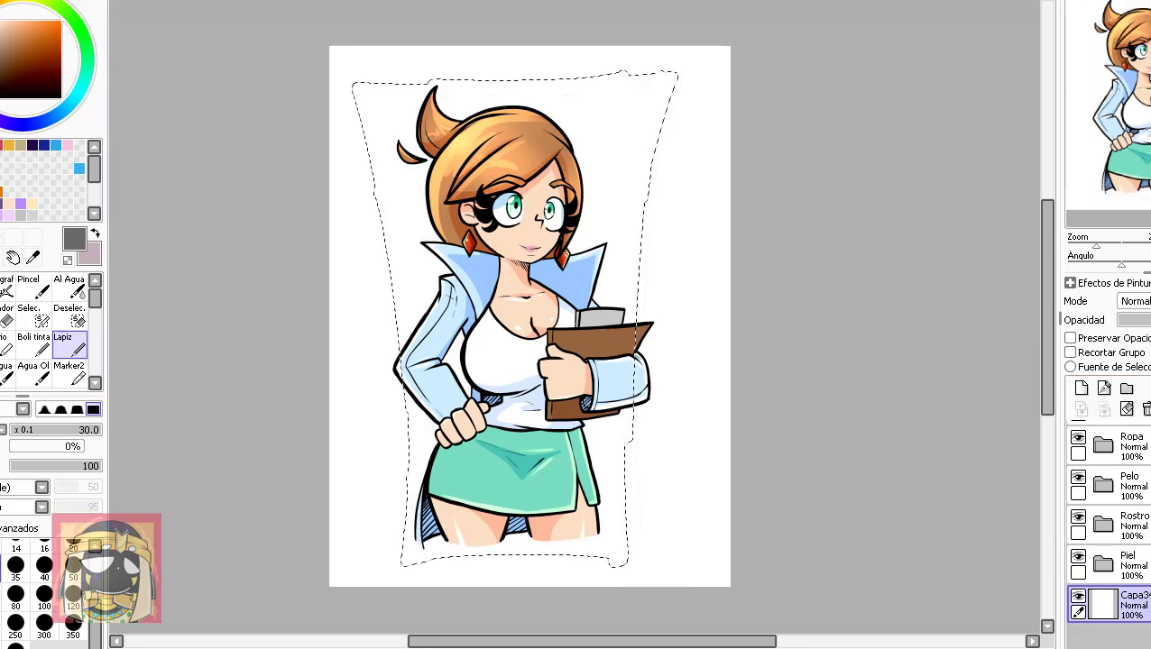
Step: Fill the frame selection with medium blue and shift the filled shape slightly upward behind the woman
left_click(51, 122)
left_click(51, 119)
key("ctrl+f")
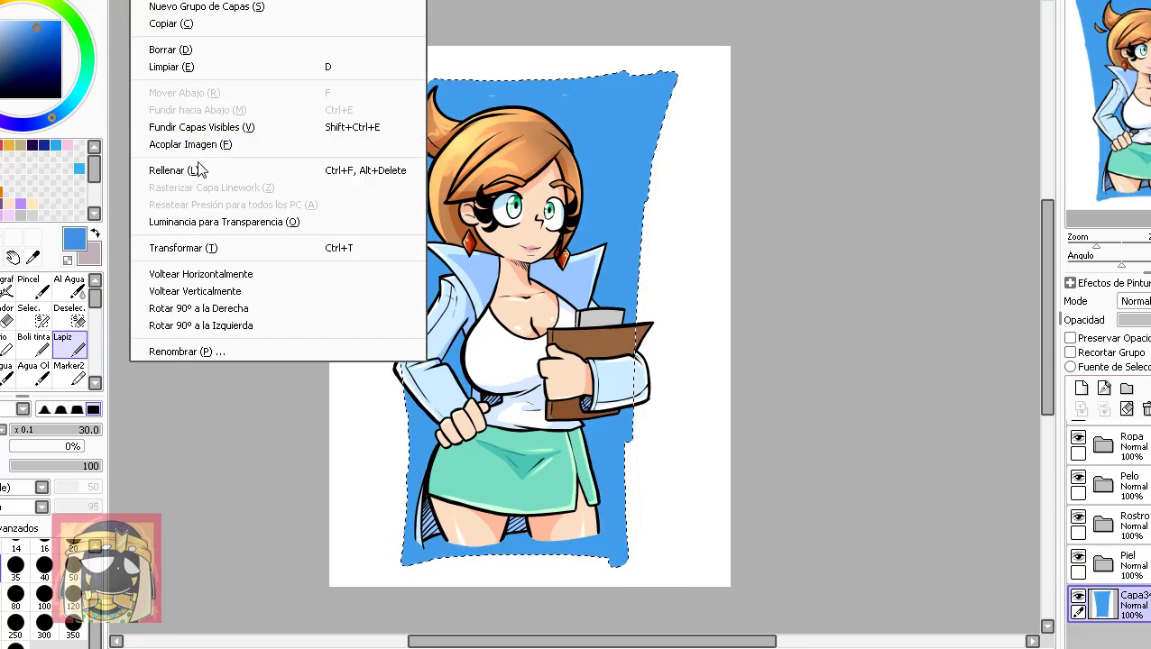
key("ctrl+t")
left_click_drag(765, 524, 764, 512)
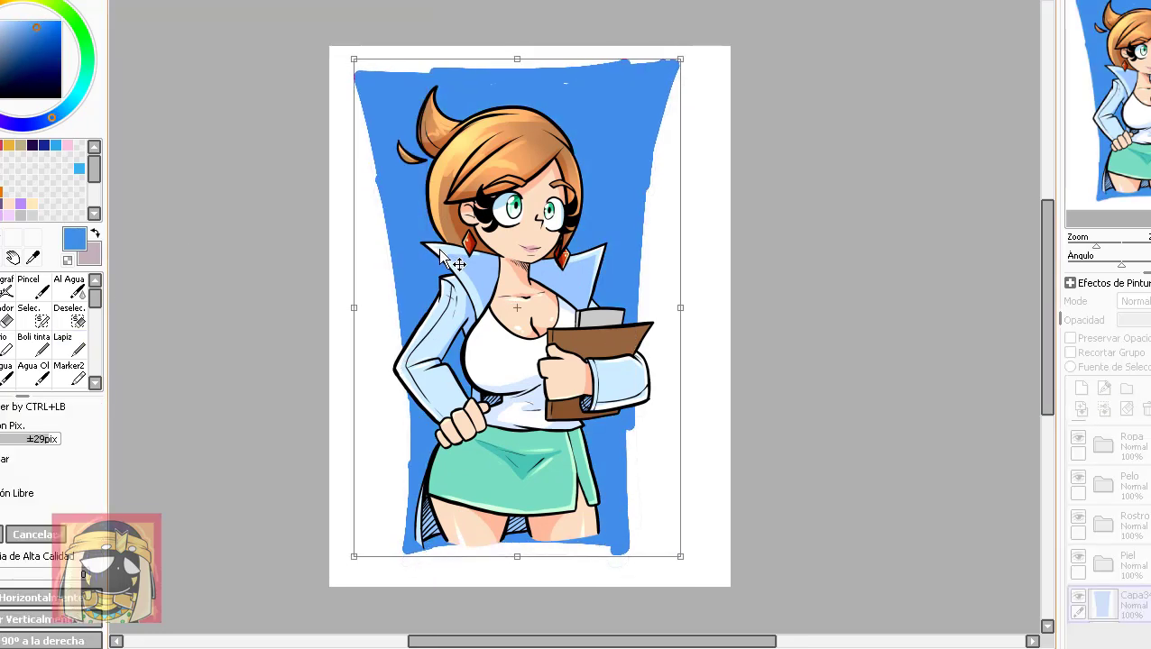
key("Return")
Step: Paint bright green grass blades along the bottom of the blue background on a new layer at size 100
left_click(1081, 388)
left_click(70, 14)
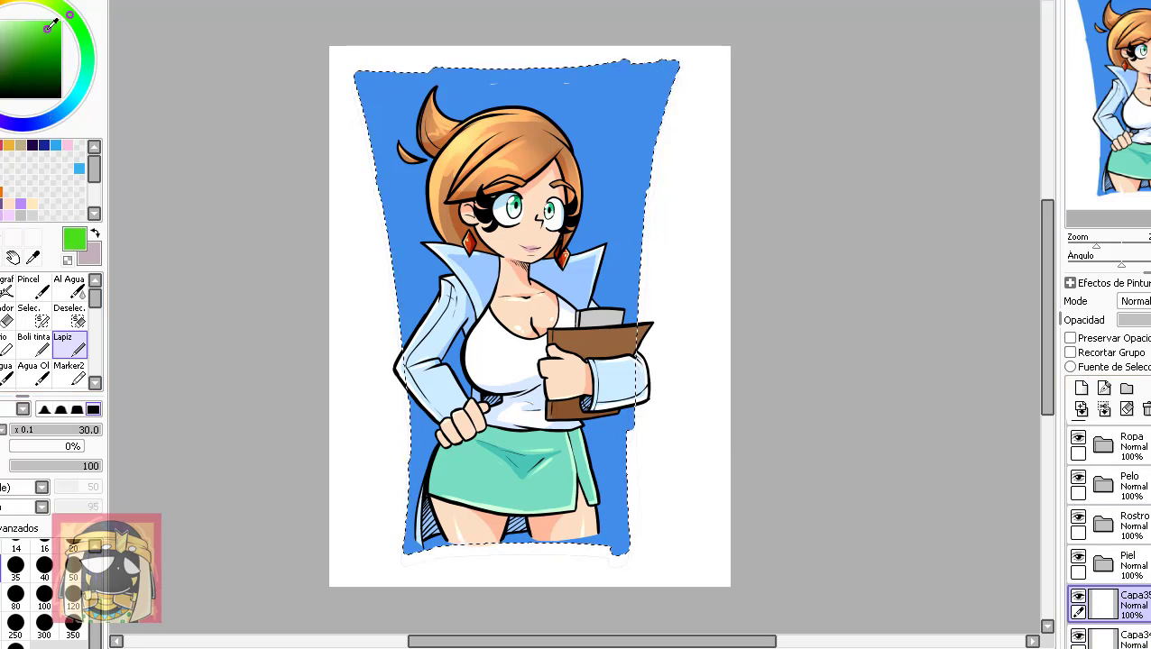
left_click(142, 584)
scroll(569, 379, "up", 1)
left_click_drag(569, 380, 575, 485)
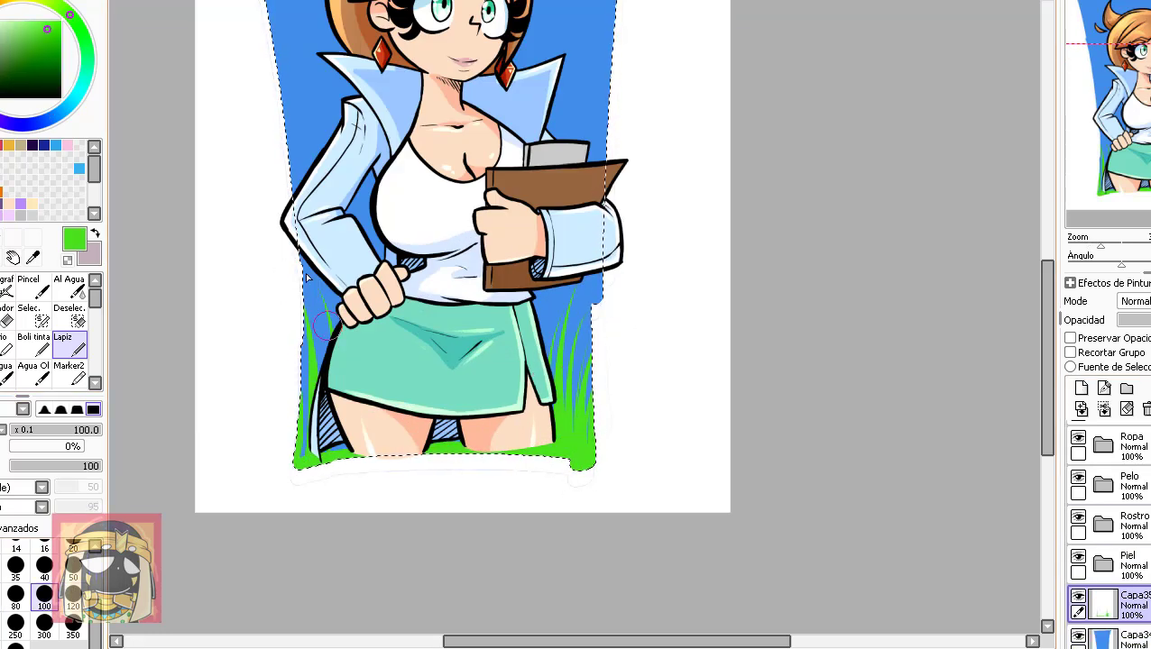
Step: Brush lighter blue across the top of the background on a new layer with the Al Agua brush at size 350
scroll(358, 446, "down", 1)
left_click(1081, 388)
left_click(65, 108)
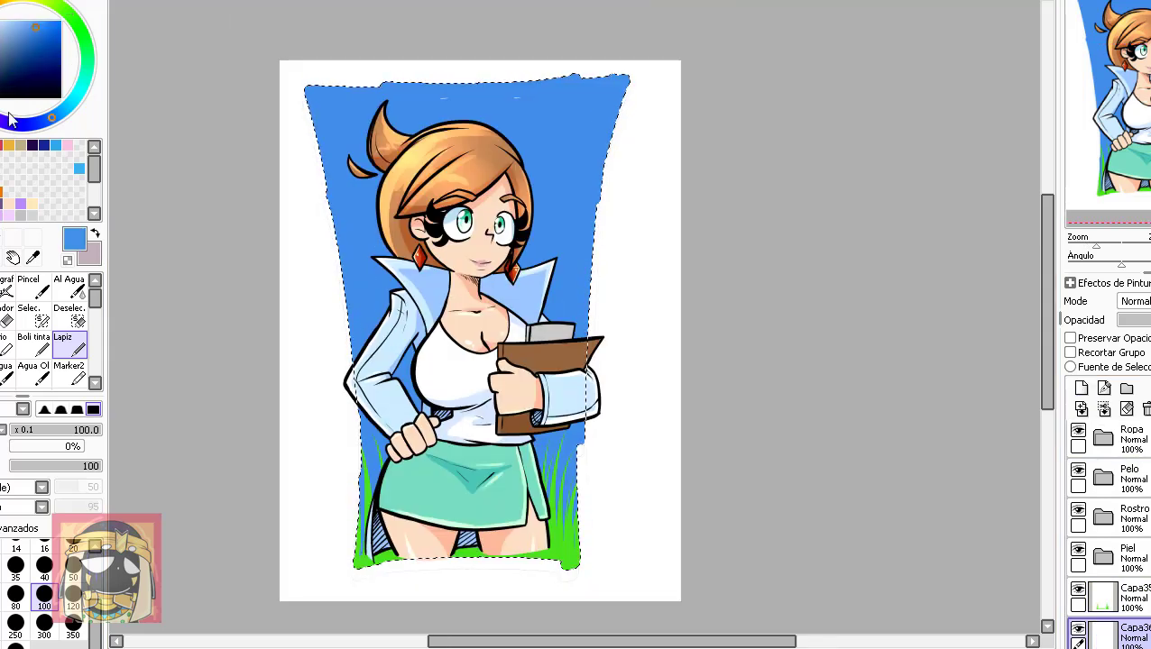
left_click(36, 20)
scroll(478, 325, "down", 1)
left_click_drag(343, 155, 469, 106)
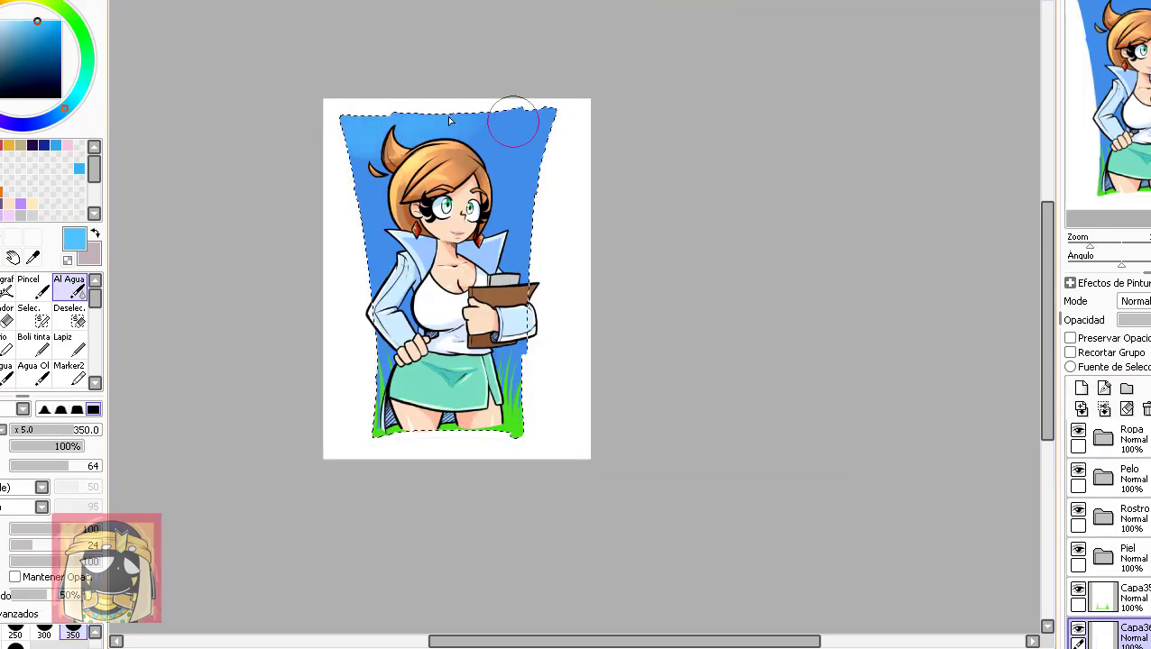
left_click_drag(411, 145, 551, 123)
scroll(515, 136, "up", 1)
Step: Spread the light blue evenly over the upper sky and deepen the lower sky with darker blue on another new layer
key("w")
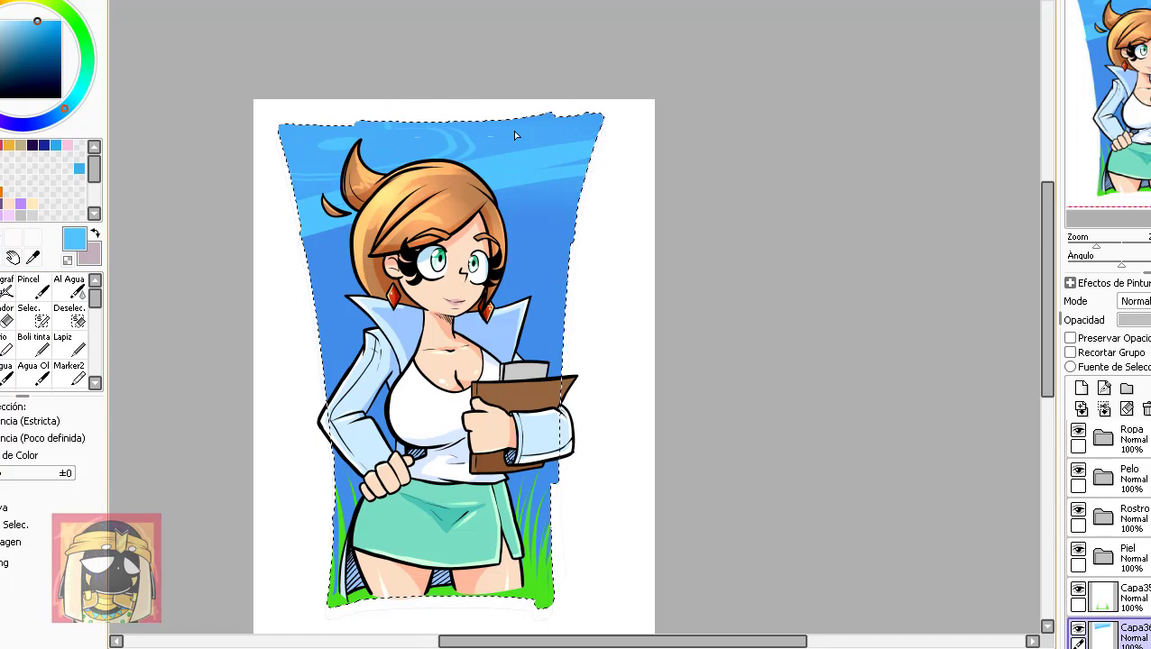
key("b")
mouse_move(475, 109)
left_mouse_down()
mouse_move(485, 141)
mouse_move(622, 204)
left_mouse_up()
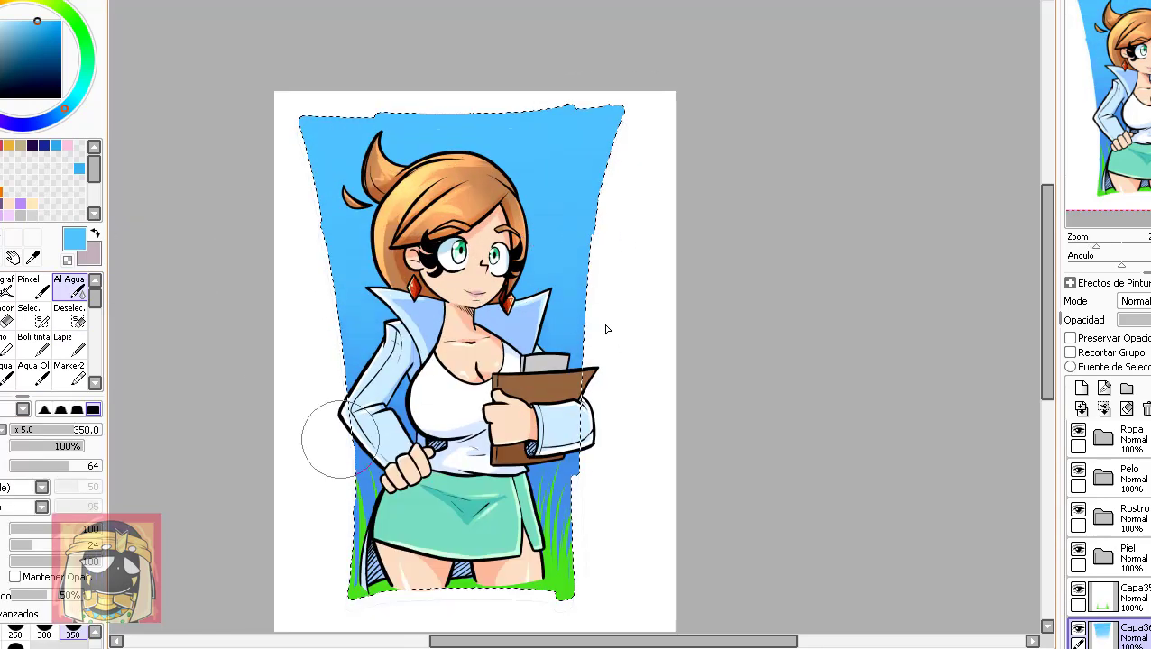
key("ctrl+shift+n")
left_click(43, 36)
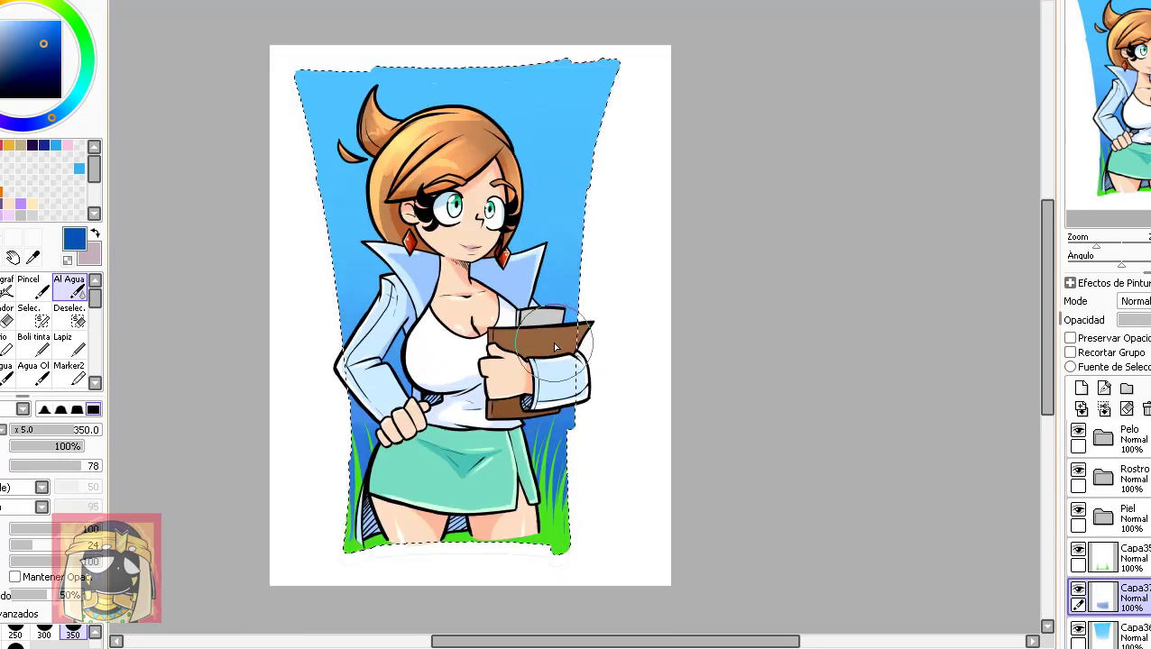
Step: Brighten the top of the sky with light cyan on a new layer set to the luminosity blend mode
left_click(540, 141, "alt")
key("ctrl+shift+n")
left_click(1134, 301)
left_click(1132, 375)
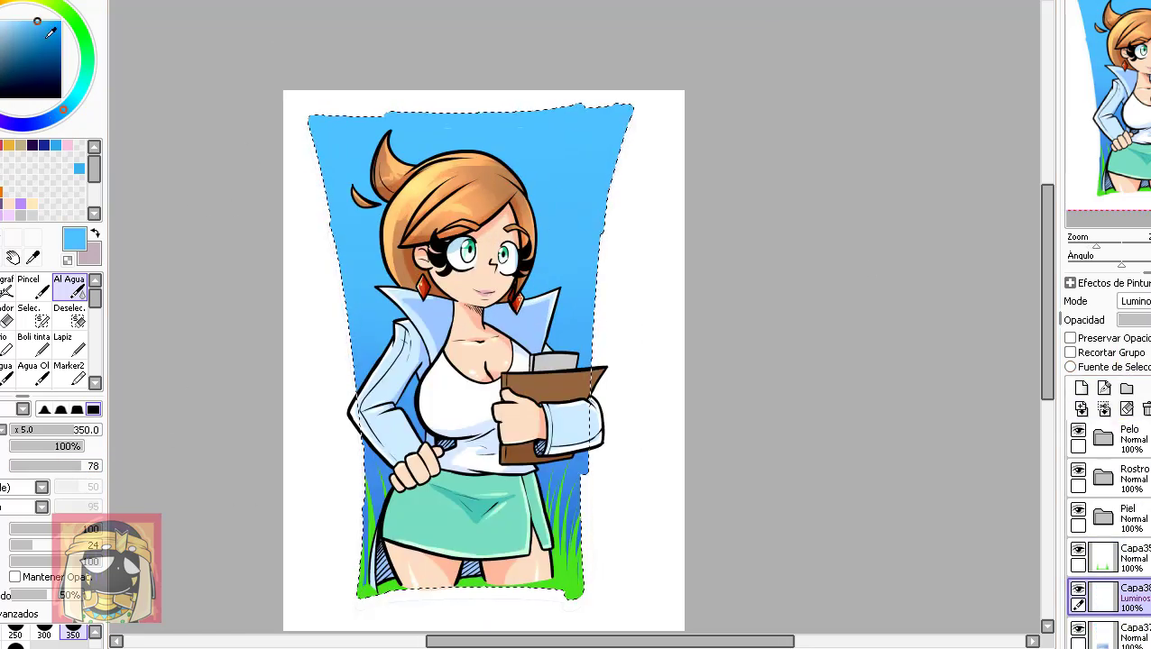
left_click(74, 98)
left_click_drag(656, 123, 285, 207)
Step: Brush faint white clouds on both sides of her head on a new normal layer with the Al Agua brush at size 200
key("ctrl+shift+n")
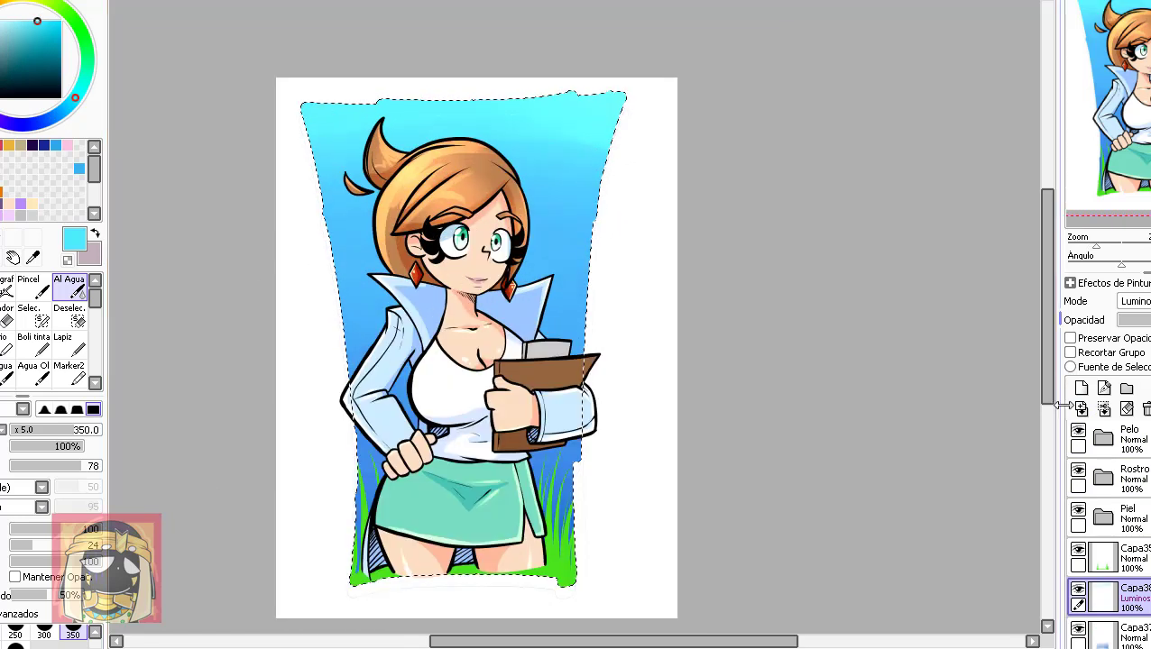
key("n")
scroll(572, 126, "up", 1)
key("bracketright")
key("bracketright")
key("bracketright")
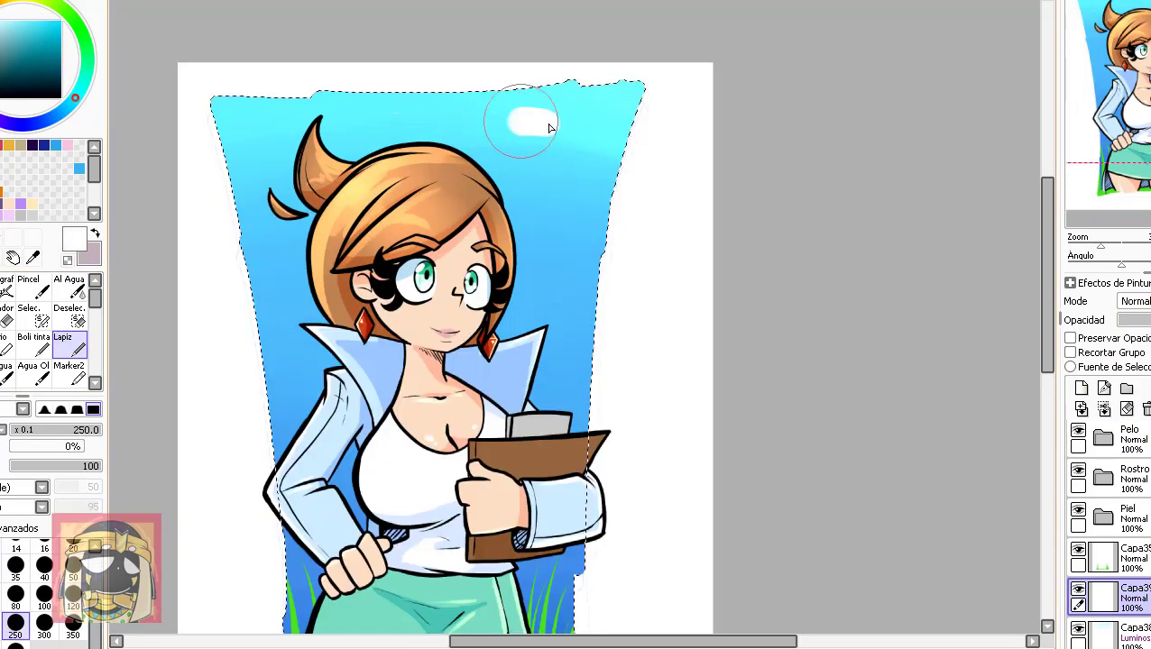
left_click(68, 285)
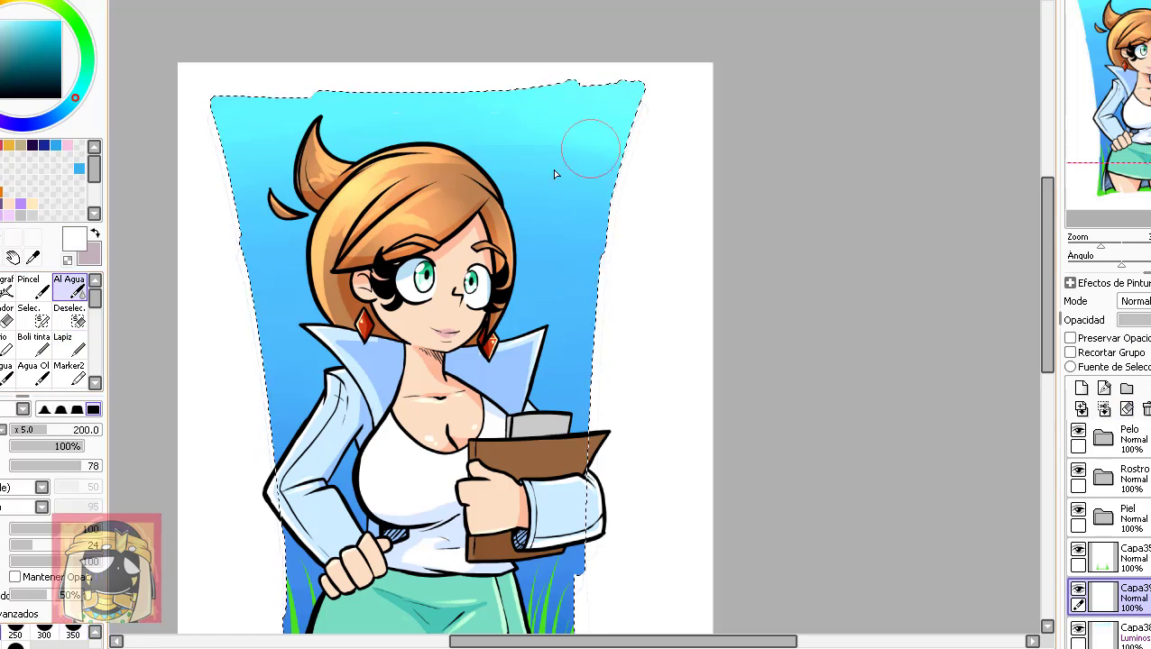
left_click_drag(551, 168, 396, 163)
scroll(442, 173, "down", 1)
scroll(367, 264, "up", 2)
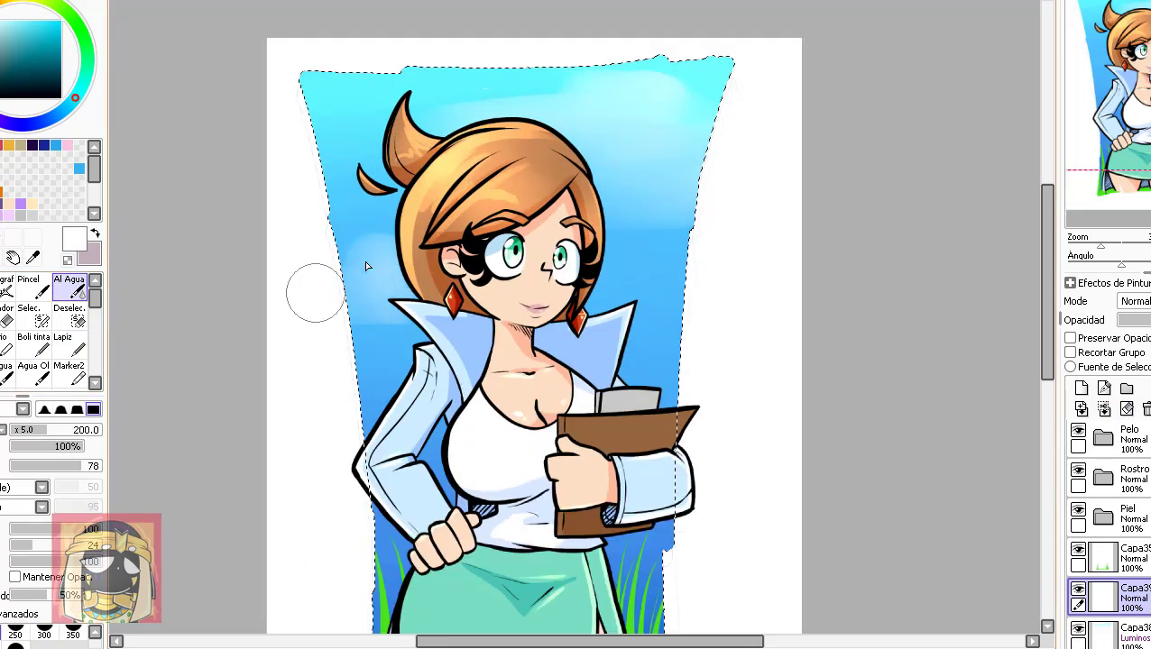
Step: Build up the large white cloud in the sky's upper right corner with the brush at size 120
key("bracketleft")
key("bracketleft")
left_click_drag(611, 123, 621, 133)
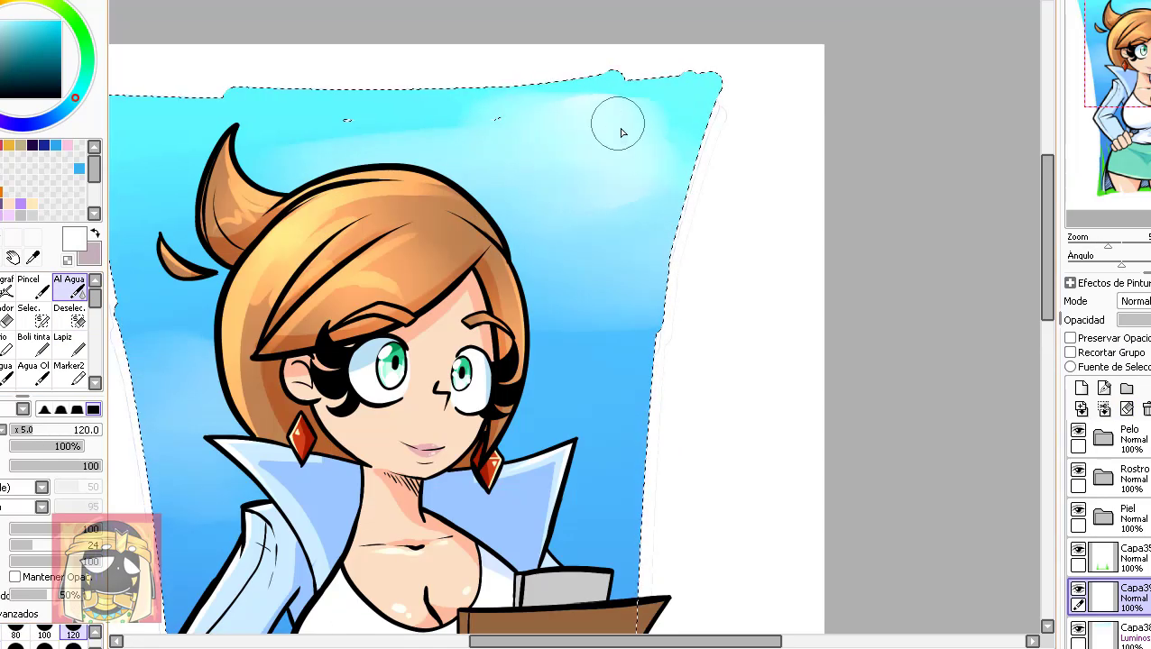
mouse_move(644, 212)
left_mouse_down()
mouse_move(630, 262)
mouse_move(584, 263)
left_mouse_up()
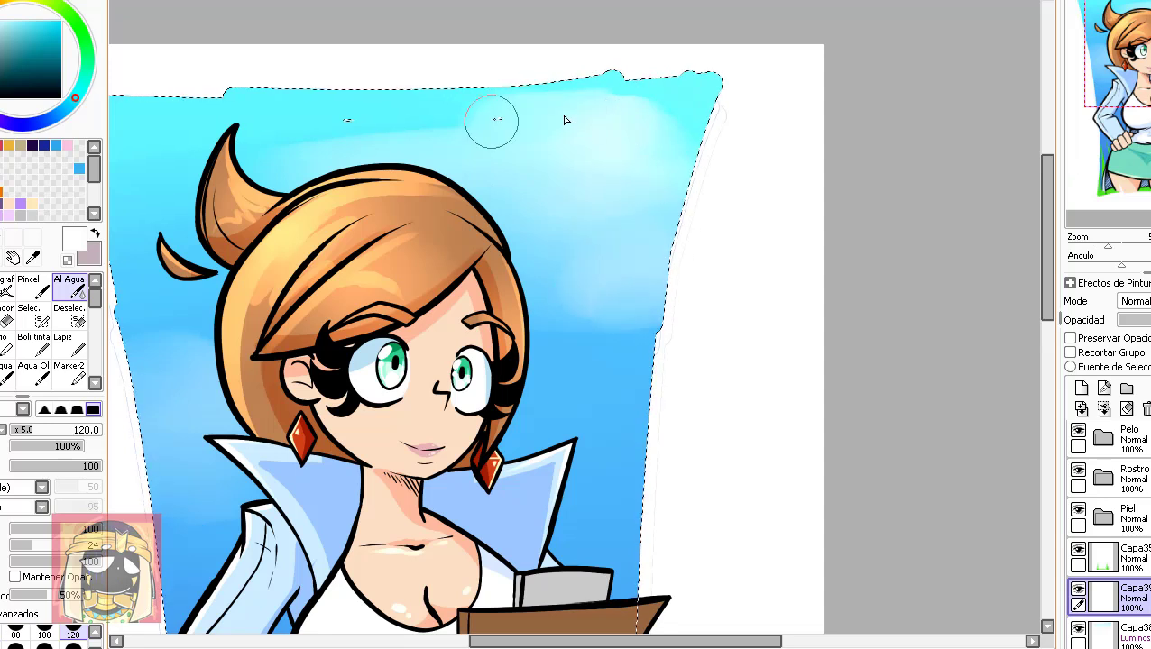
mouse_move(496, 103)
left_mouse_down()
mouse_move(523, 128)
mouse_move(476, 165)
left_mouse_up()
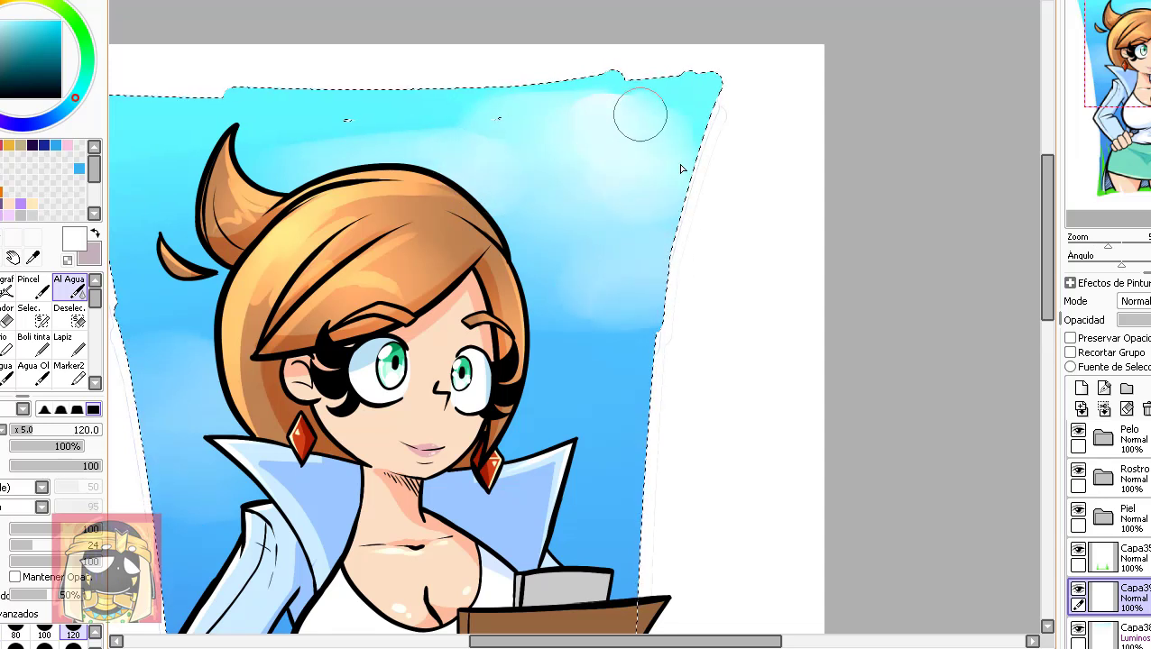
Step: Whiten the large cloud and add a small round cloud below it with the brush at size 100
scroll(683, 169, "down", 3)
scroll(596, 146, "up", 3)
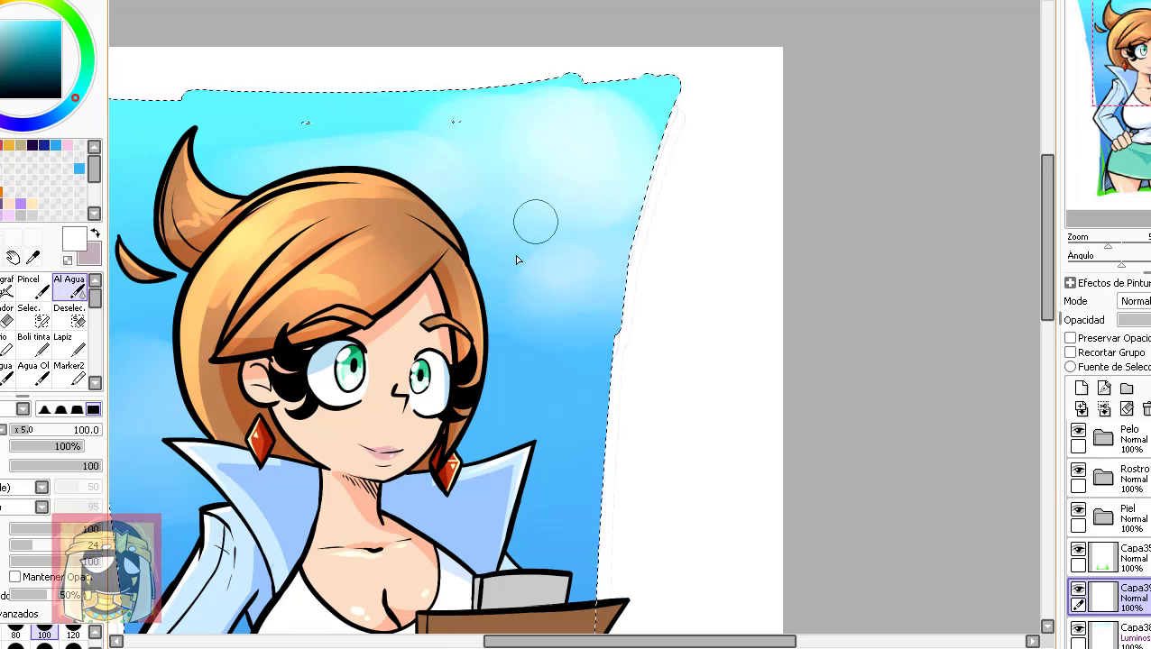
scroll(628, 145, "down", 3)
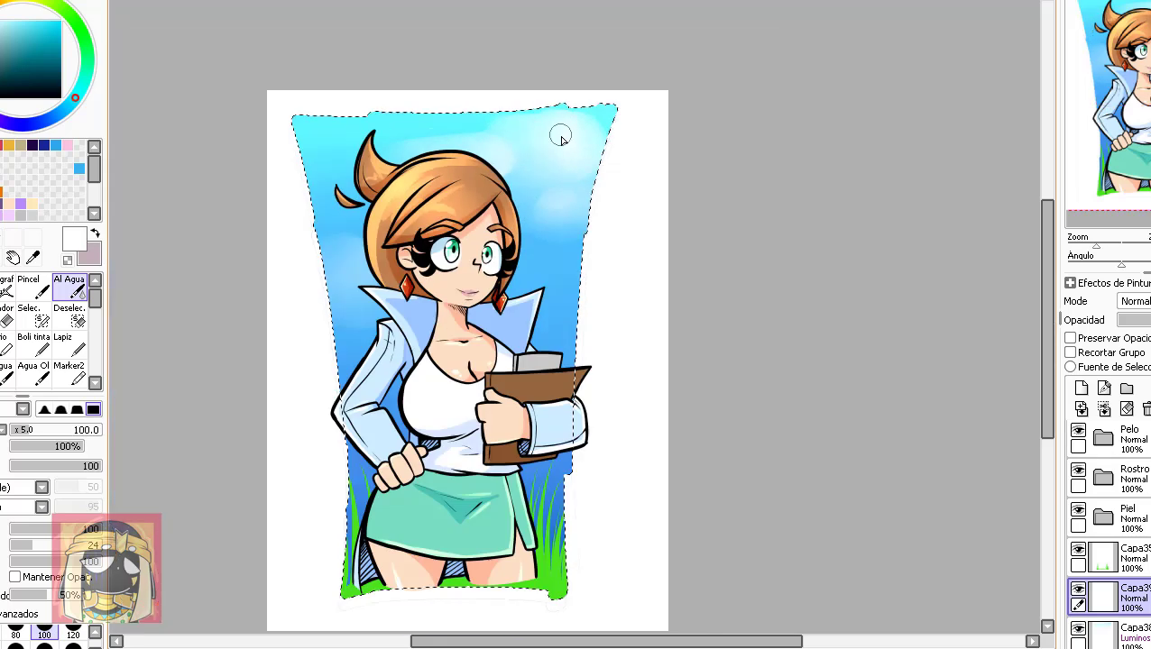
scroll(596, 113, "up", 3)
left_click_drag(593, 251, 570, 304)
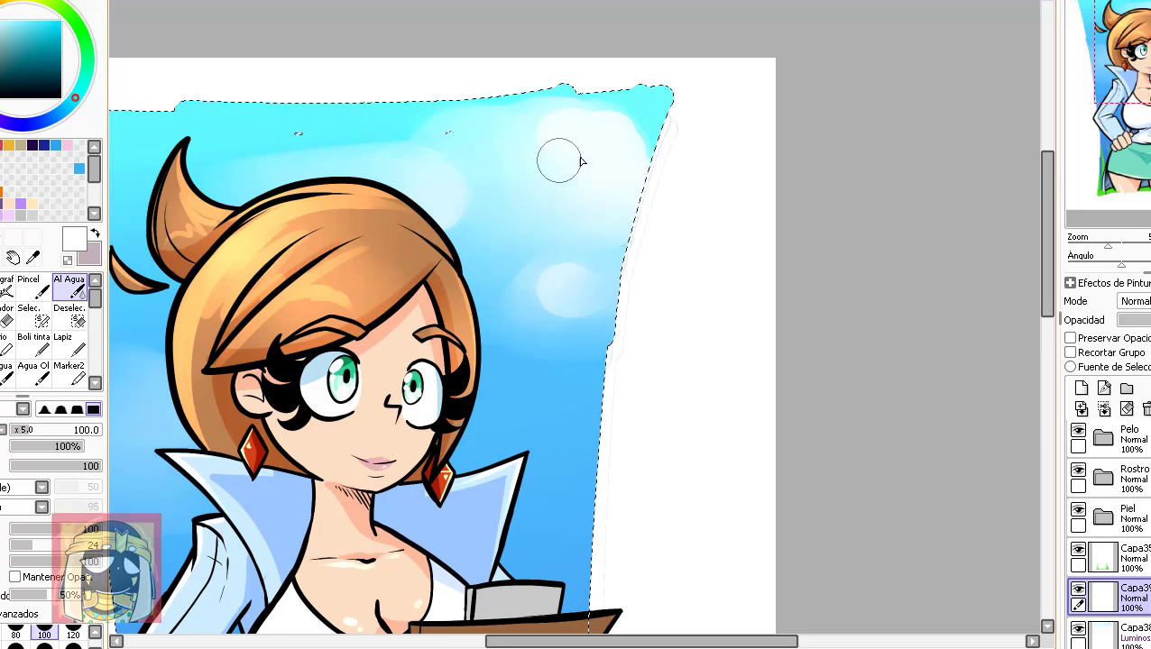
scroll(581, 162, "down", 3)
scroll(282, 123, "up", 3)
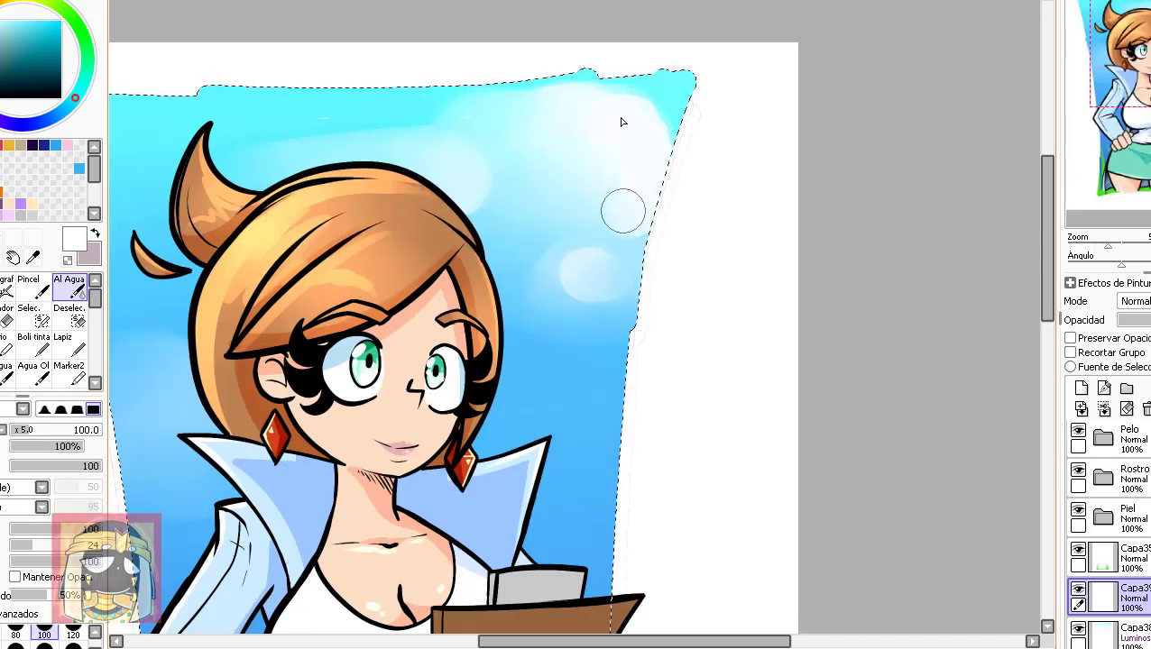
Step: Widen the small cloud and define the large cloud's puffy shapes in stronger white at size 100
scroll(612, 165, "down", 3)
scroll(586, 215, "up", 3)
left_click_drag(585, 216, 586, 194)
mouse_move(622, 149)
left_mouse_down()
mouse_move(597, 240)
mouse_move(621, 266)
mouse_move(620, 87)
mouse_move(600, 115)
left_mouse_up()
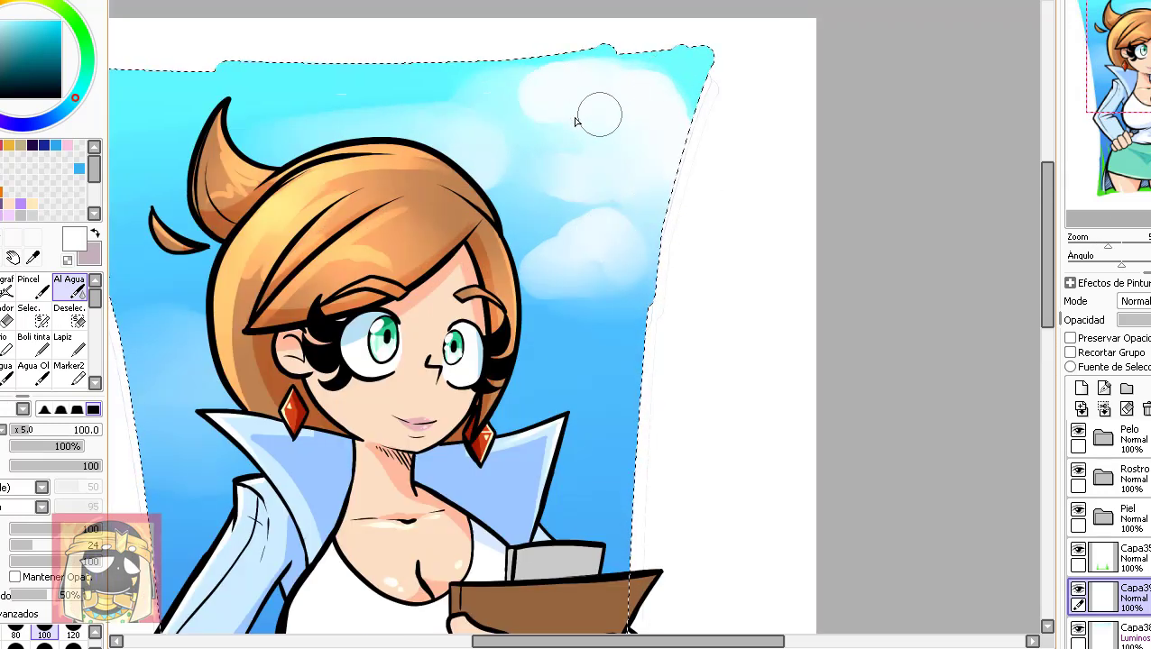
Step: Paint a white cloud beside the hair in the sky's left part with the Al Agua brush at size 100
scroll(569, 80, "down", 1)
scroll(487, 101, "up", 1)
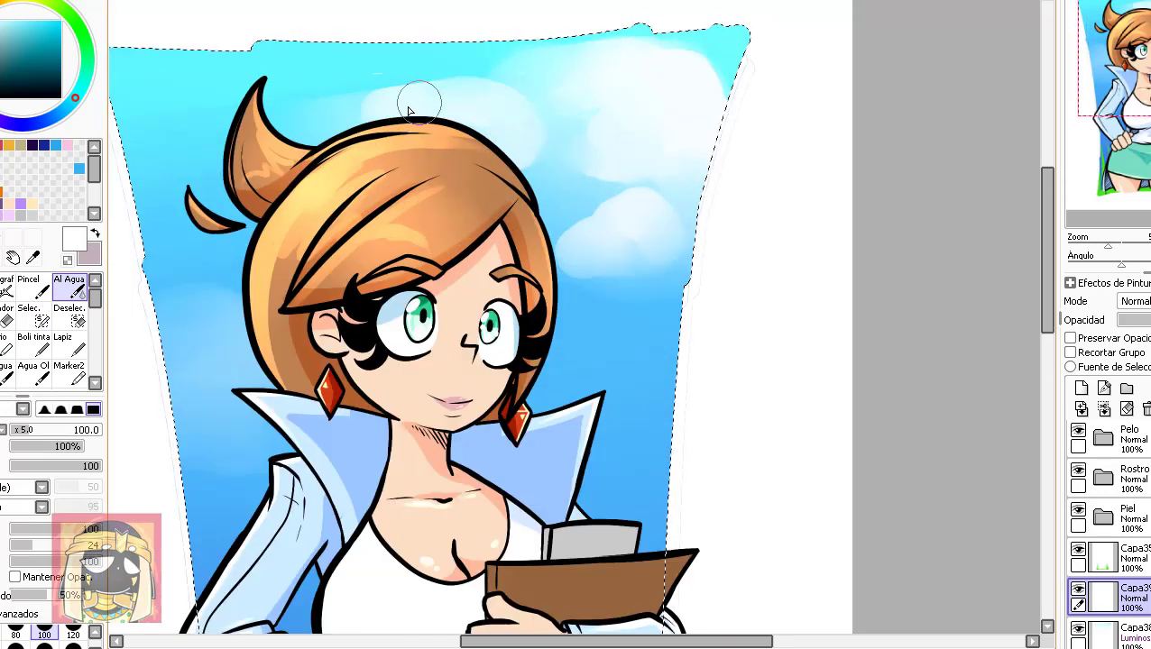
scroll(272, 106, "down", 1)
scroll(367, 209, "up", 1)
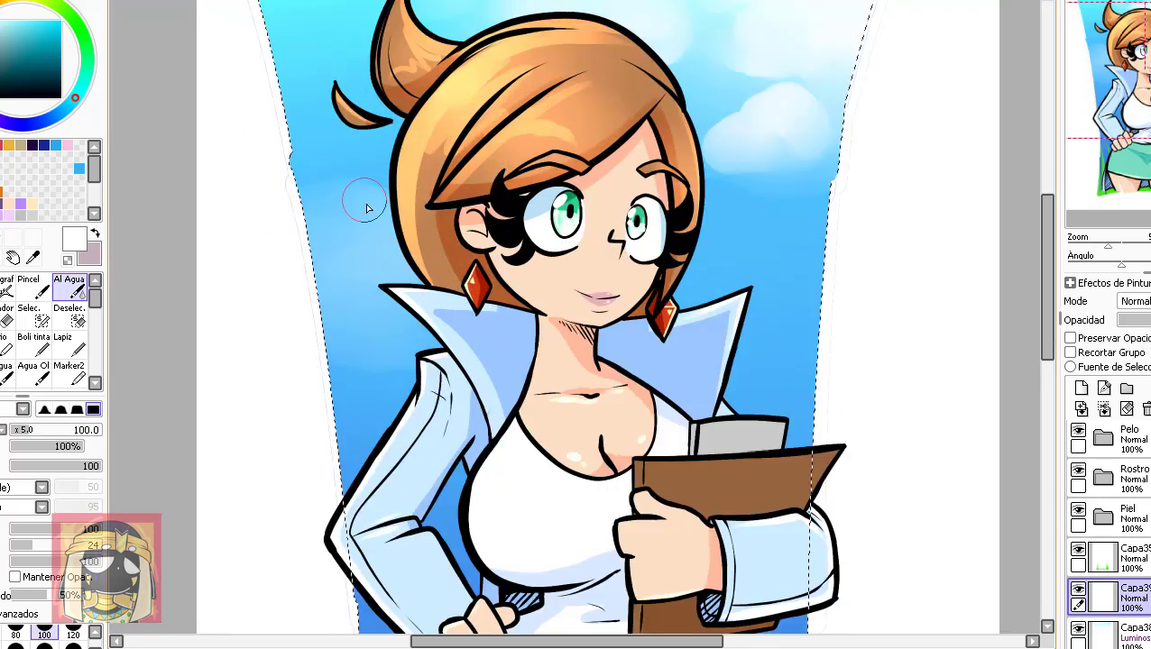
mouse_move(366, 233)
left_mouse_down()
mouse_move(320, 320)
mouse_move(321, 212)
mouse_move(325, 263)
left_mouse_up()
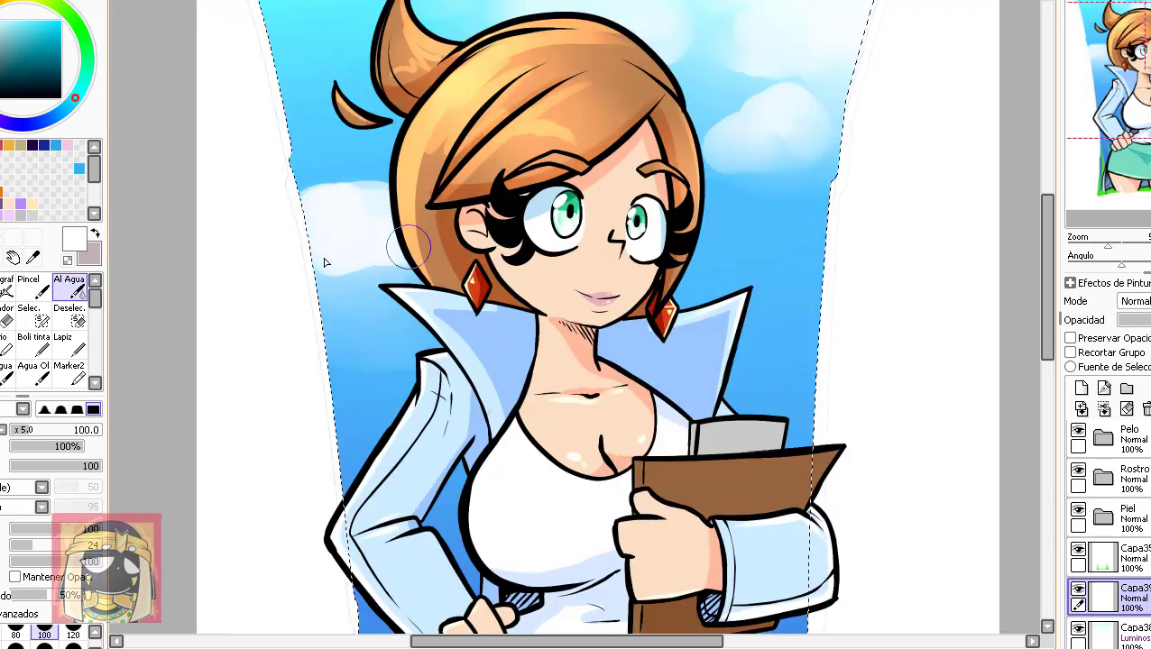
left_click_drag(343, 205, 359, 228)
mouse_move(409, 264)
left_mouse_down()
mouse_move(342, 322)
mouse_move(347, 239)
left_mouse_up()
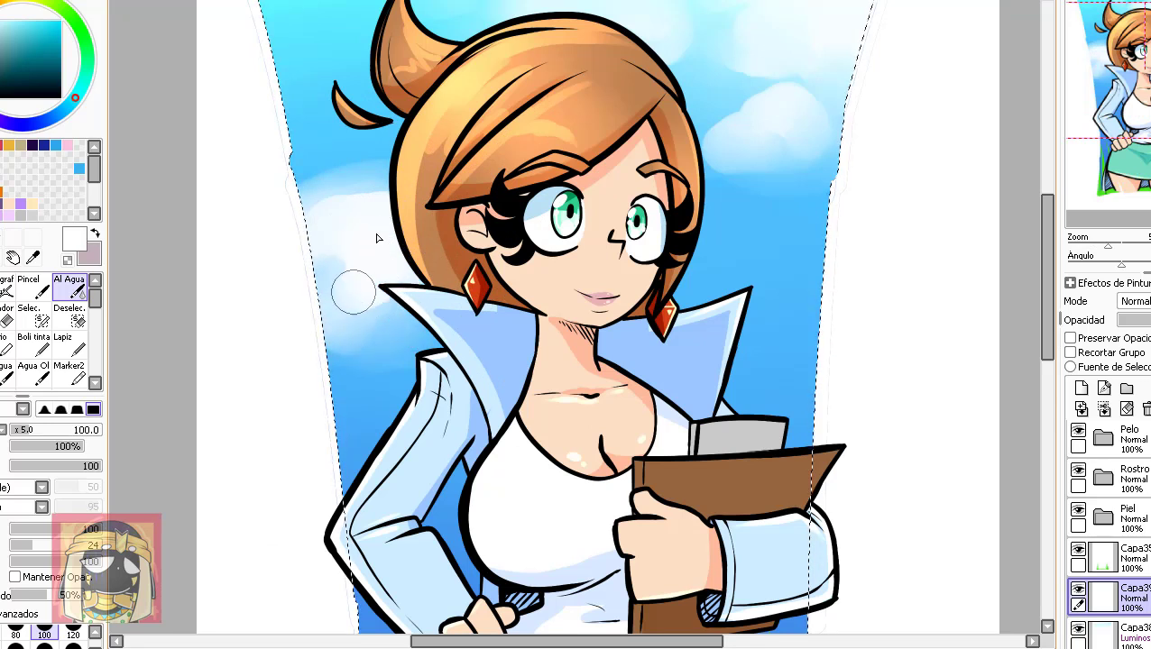
Step: Paint a small white cloud between the right collar tip and the frame's edge with the brush at size 60
scroll(416, 220, "down", 2)
left_click_drag(576, 229, 528, 199)
scroll(557, 242, "up", 3)
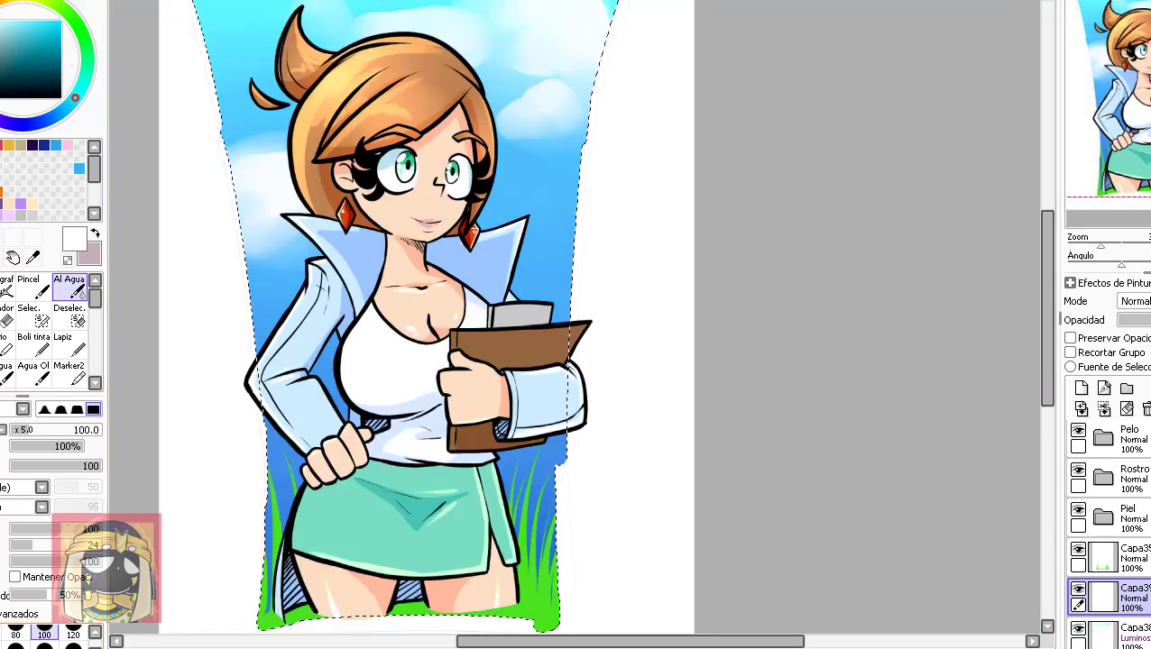
mouse_move(539, 257)
left_mouse_down()
mouse_move(564, 281)
mouse_move(529, 315)
left_mouse_up()
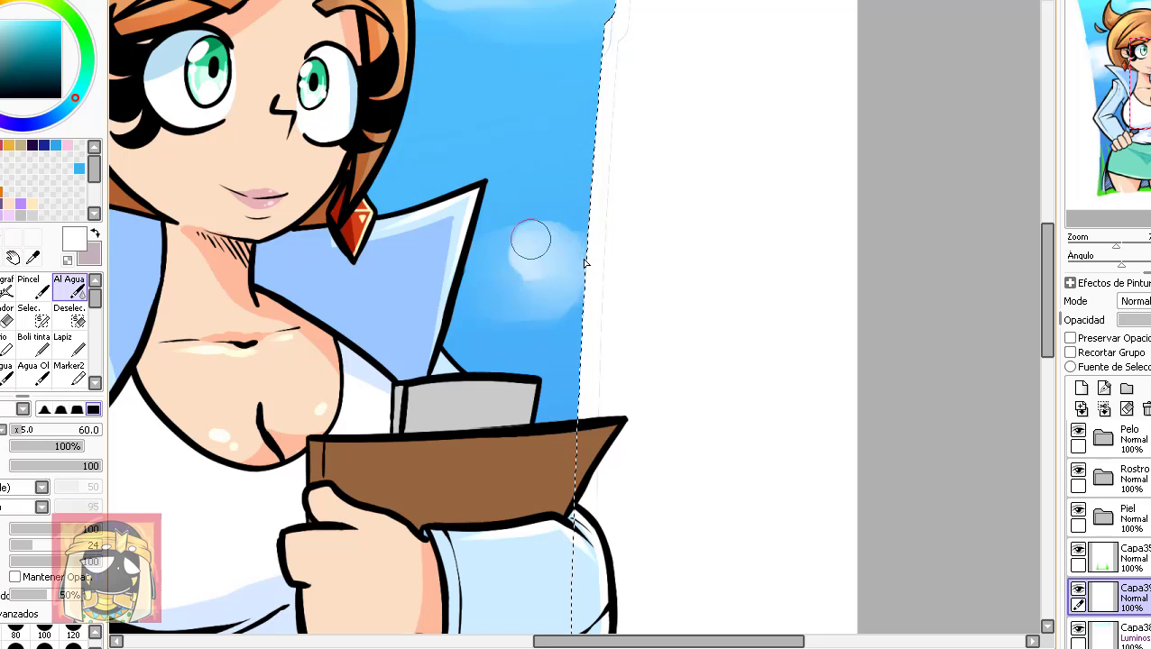
mouse_move(485, 258)
left_mouse_down()
mouse_move(534, 252)
mouse_move(453, 319)
mouse_move(442, 307)
mouse_move(539, 255)
mouse_move(554, 274)
mouse_move(517, 340)
left_mouse_up()
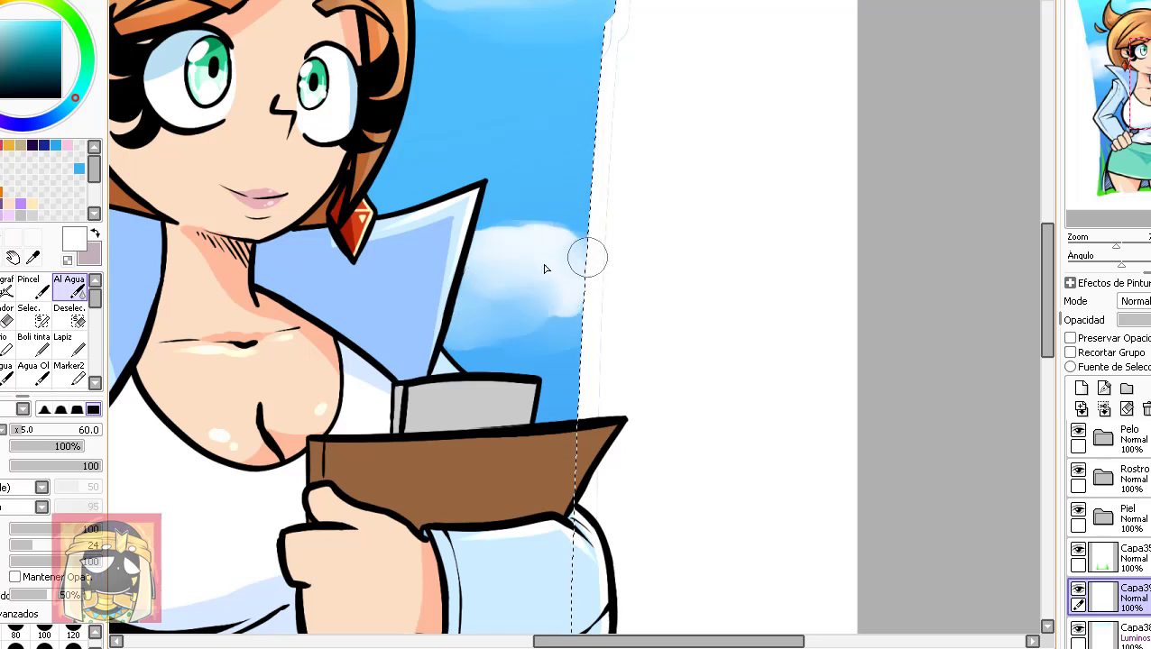
scroll(557, 261, "down", 3)
scroll(500, 270, "up", 2)
Step: Clear the old grass from its layer and paint a flat green ground strip with Lapiz at size 250
left_click(1103, 558)
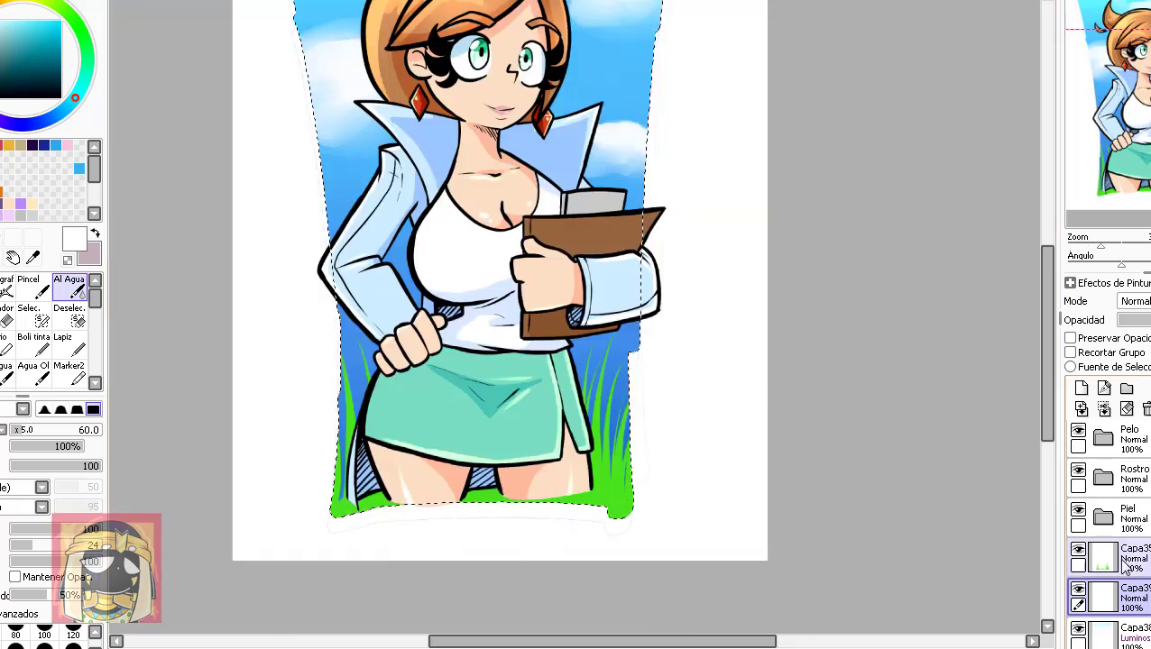
scroll(804, 424, "down", 1)
scroll(804, 424, "up", 1)
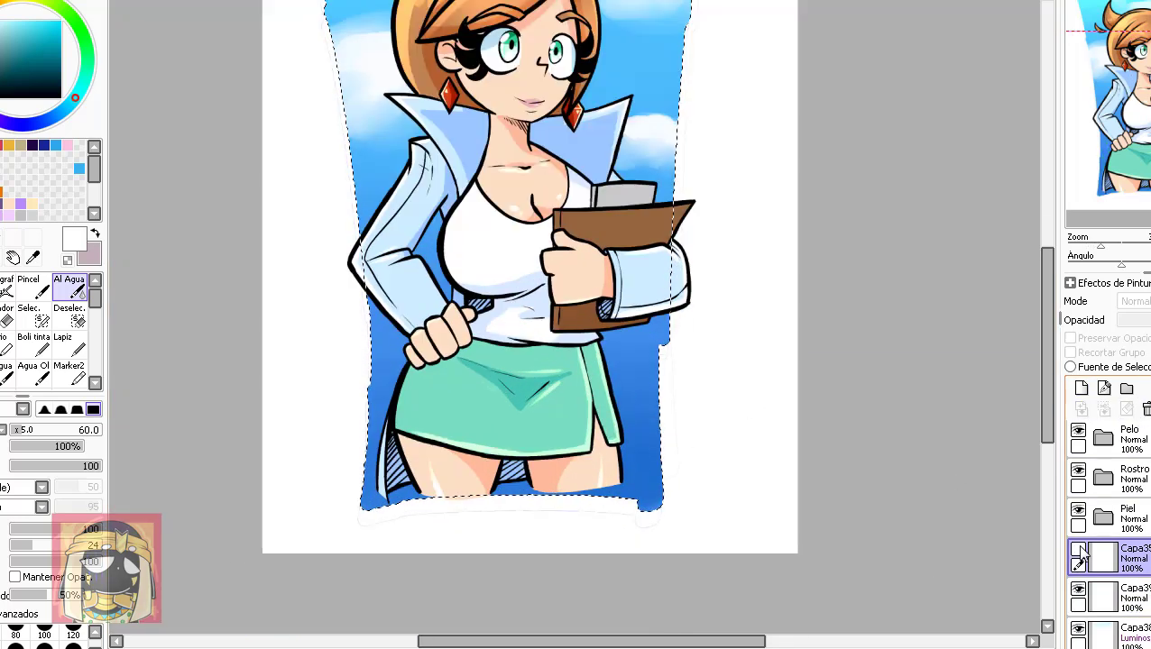
left_click(63, 344)
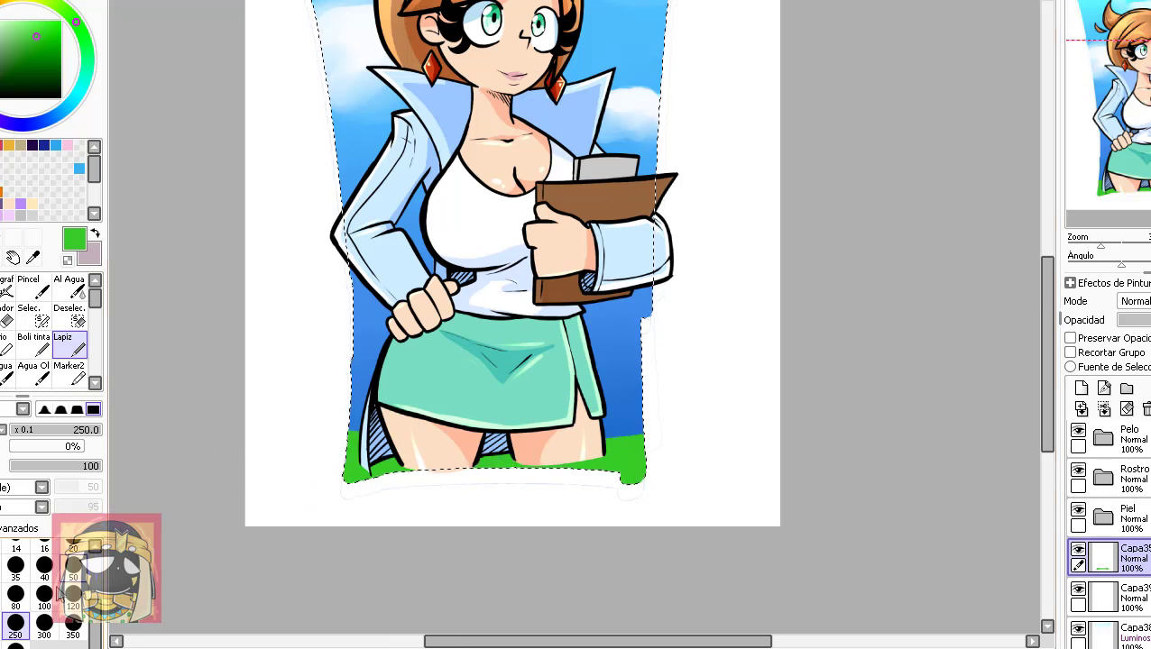
Step: Draw tall green grass blades on both sides of the skirt with Lapiz at size 80
key("bracketleft")
key("bracketleft")
key("bracketleft")
key("bracketleft")
key("bracketleft")
scroll(649, 433, "up", 3)
left_click_drag(652, 180, 631, 424)
left_click_drag(541, 179, 581, 424)
scroll(581, 468, "down", 3)
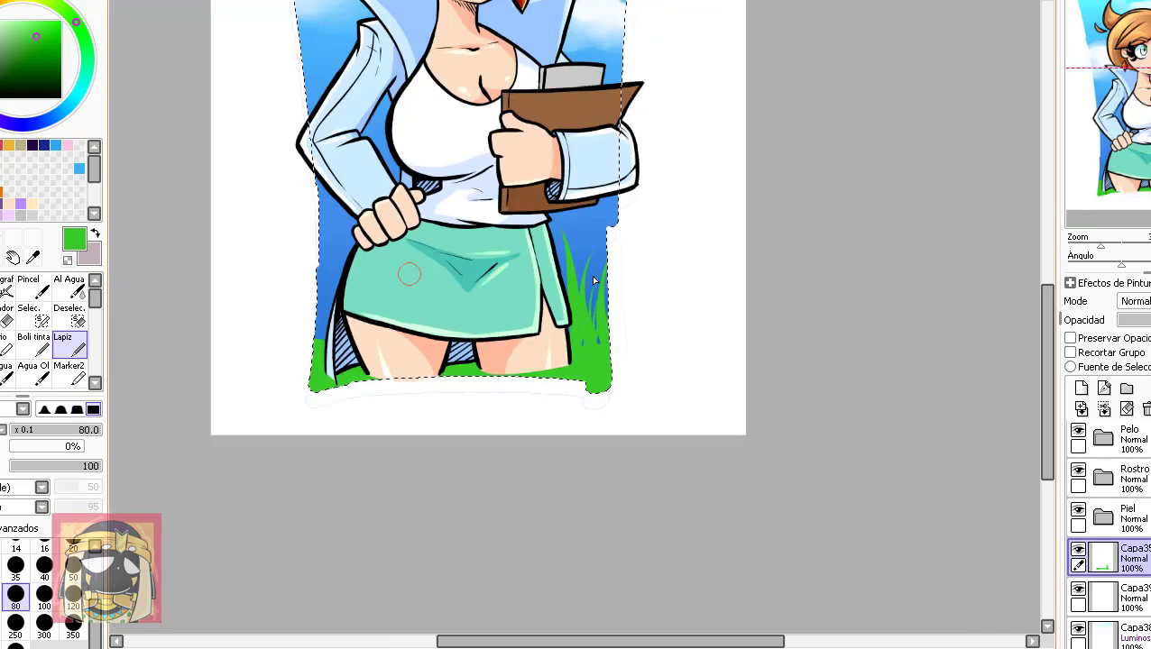
scroll(595, 275, "up", 1)
Step: Add a new layer beneath the grass and draw darker green blades behind it on both sides at size 80
left_click(1081, 390)
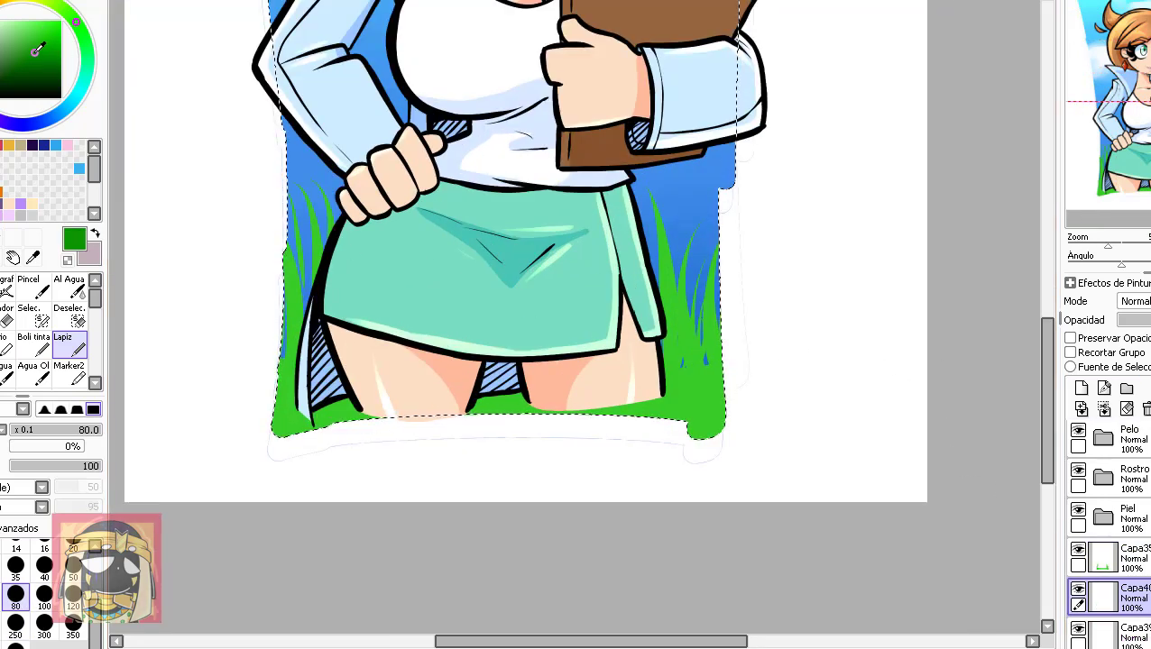
scroll(714, 352, "up", 2)
left_click_drag(631, 257, 658, 95)
left_click_drag(730, 248, 748, 36)
scroll(631, 271, "down", 2)
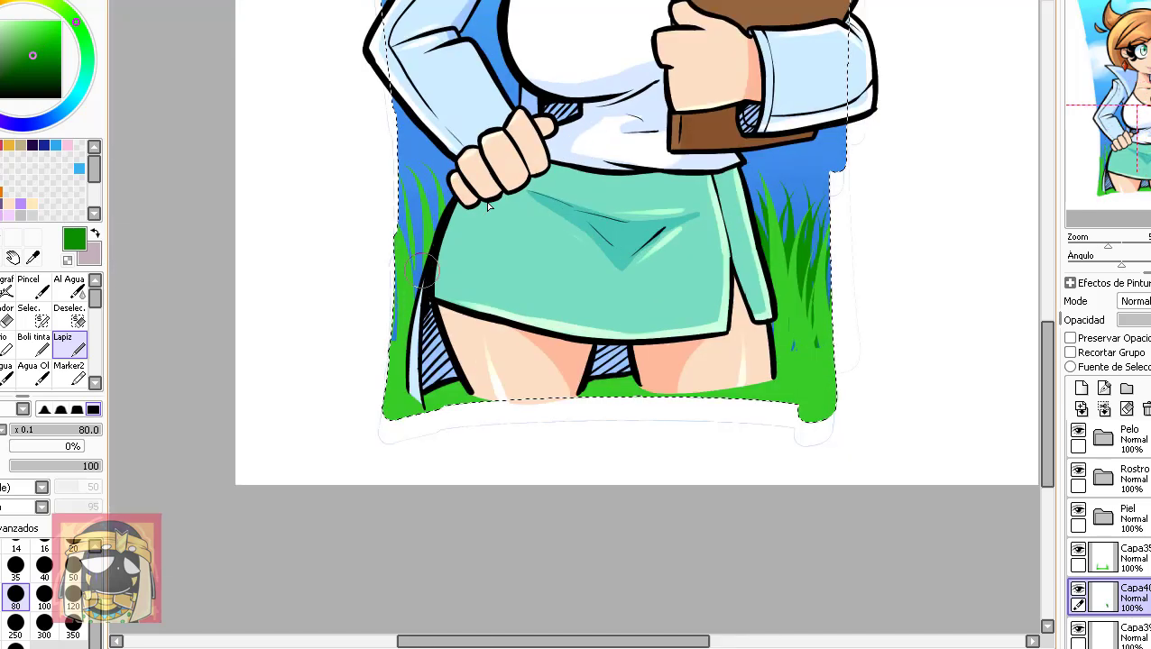
left_click_drag(405, 387, 433, 163)
Step: Add a new layer above the grass and shade the base of the blades and ground in medium green
scroll(1019, 488, "up", 1)
left_click(1080, 389)
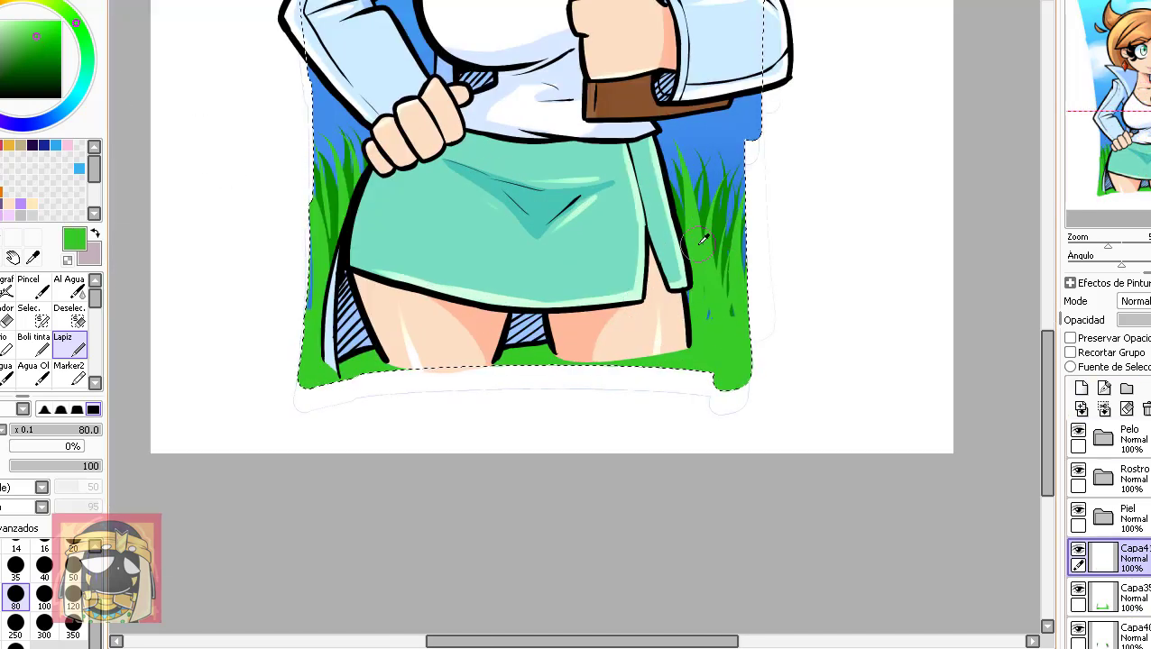
scroll(691, 287, "up", 2)
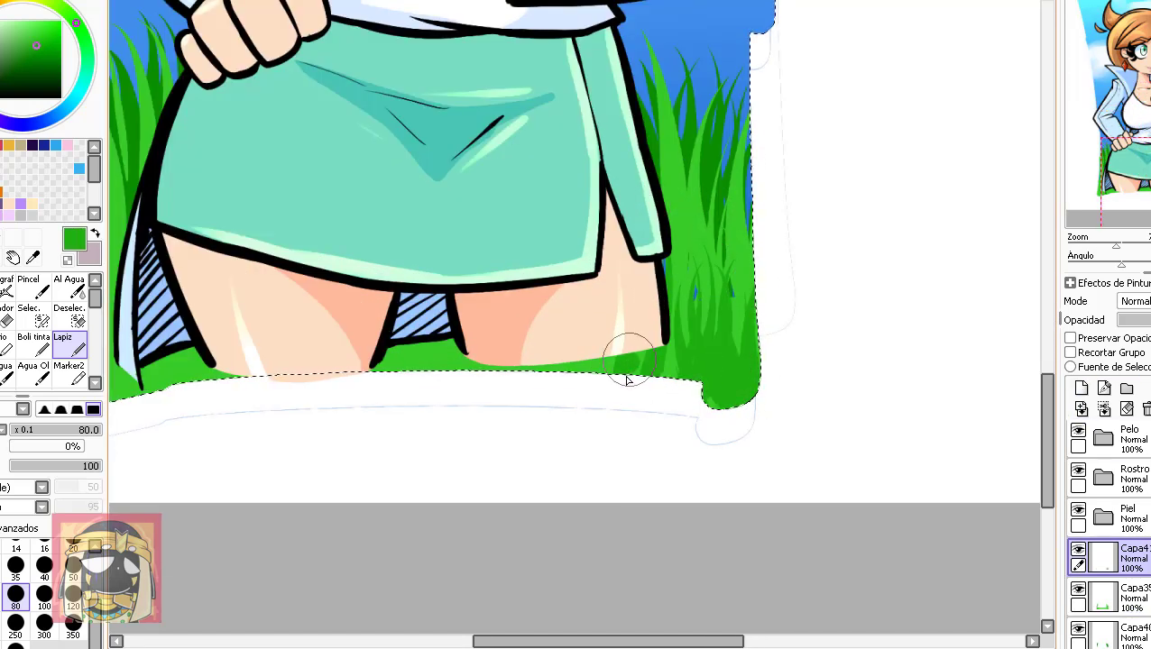
scroll(628, 379, "down", 1)
scroll(650, 329, "up", 1)
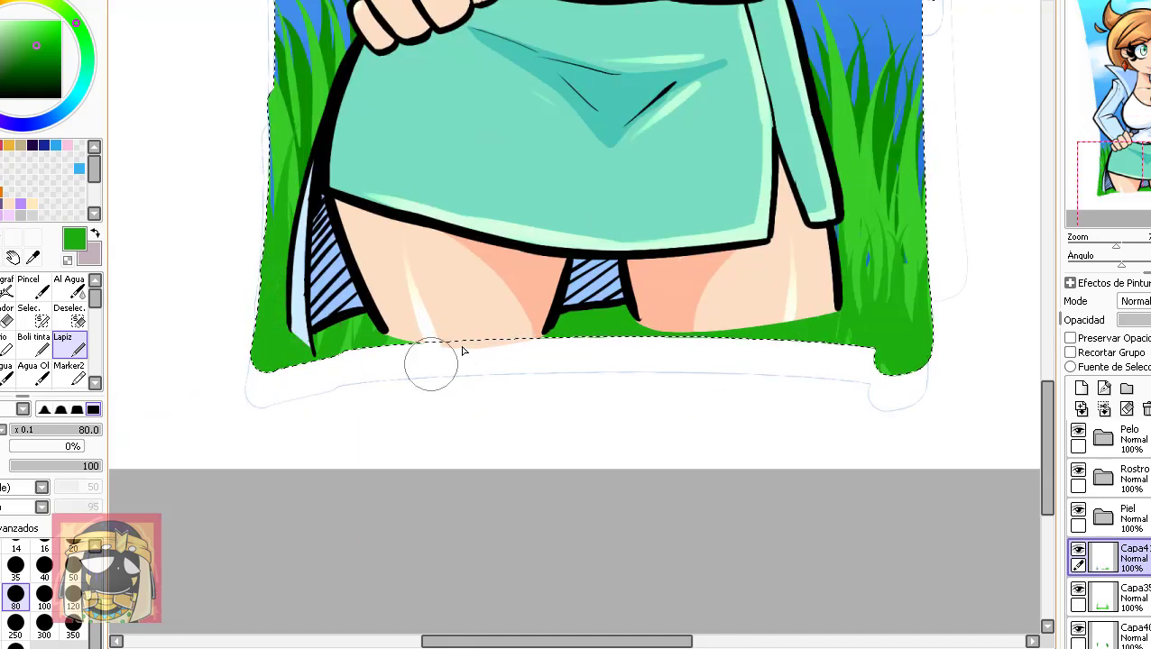
Step: Add a new layer in the luminosity blending mode above the grass layers and choose a yellowish green
scroll(461, 349, "down", 3)
scroll(578, 270, "up", 2)
left_click(1135, 302)
left_click(1132, 371)
scroll(729, 454, "up", 2)
left_click(51, 4)
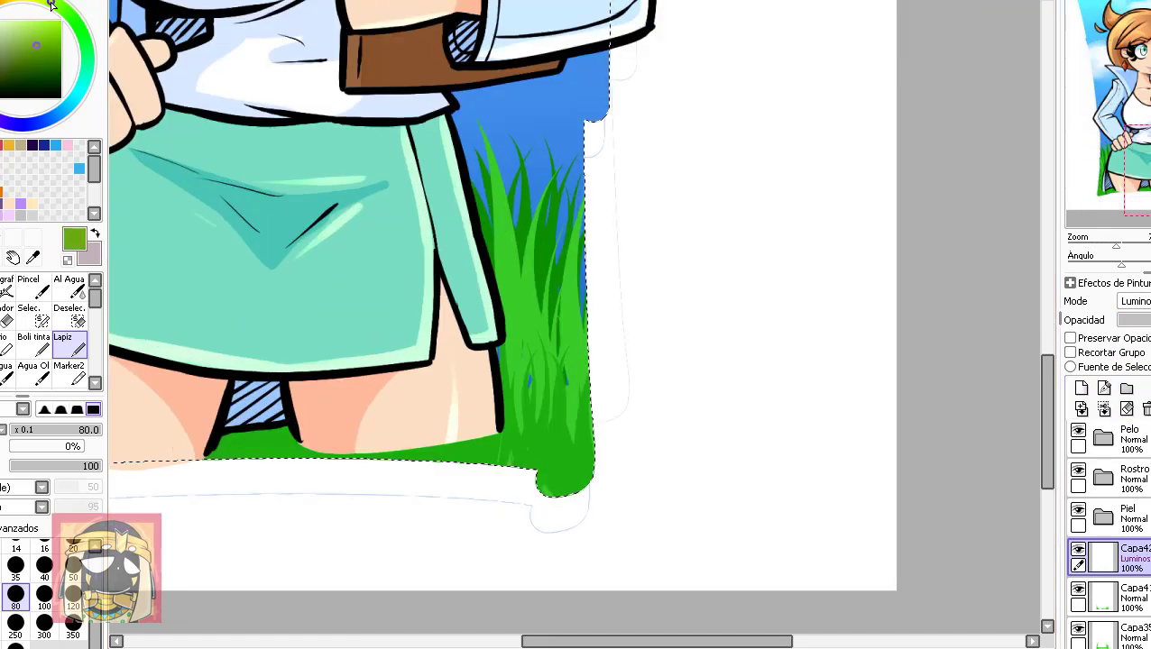
key("e")
scroll(503, 205, "up", 1)
key("super")
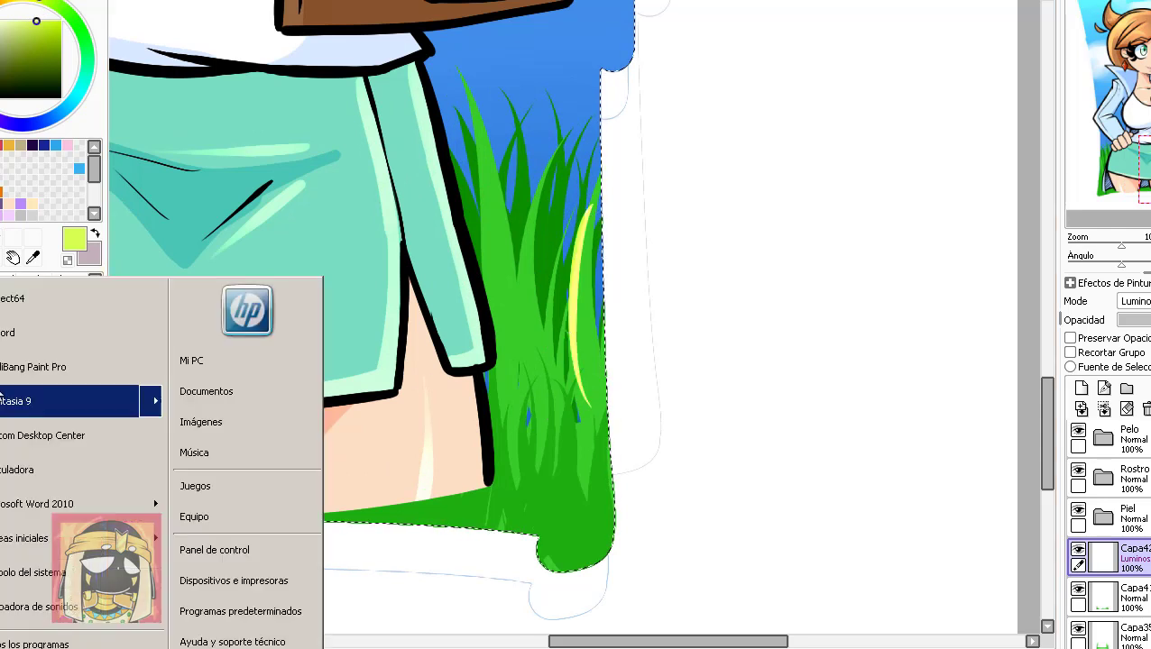
key("Escape")
key("b")
Step: Move the luminosity layer below the grass shading and highlight the right-hand blades with light streaks at sizes 25 and 40
scroll(1101, 541, "down", 1)
left_click(1094, 577)
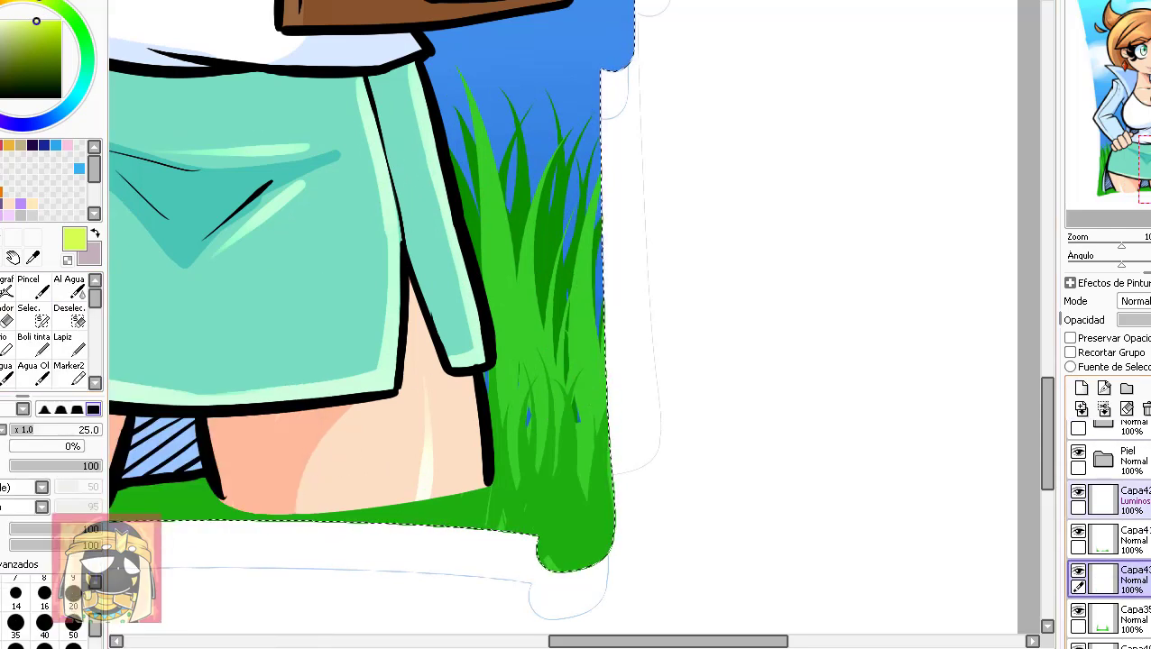
left_click_drag(1102, 496, 1102, 555)
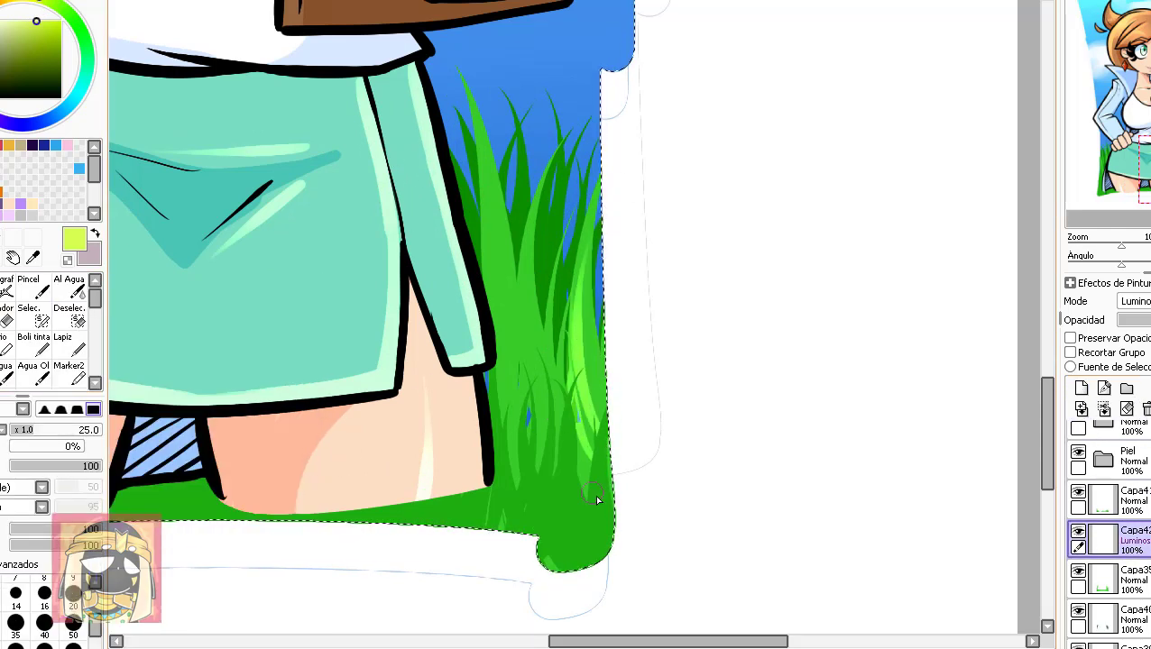
key("bracketright")
key("bracketright")
key("bracketright")
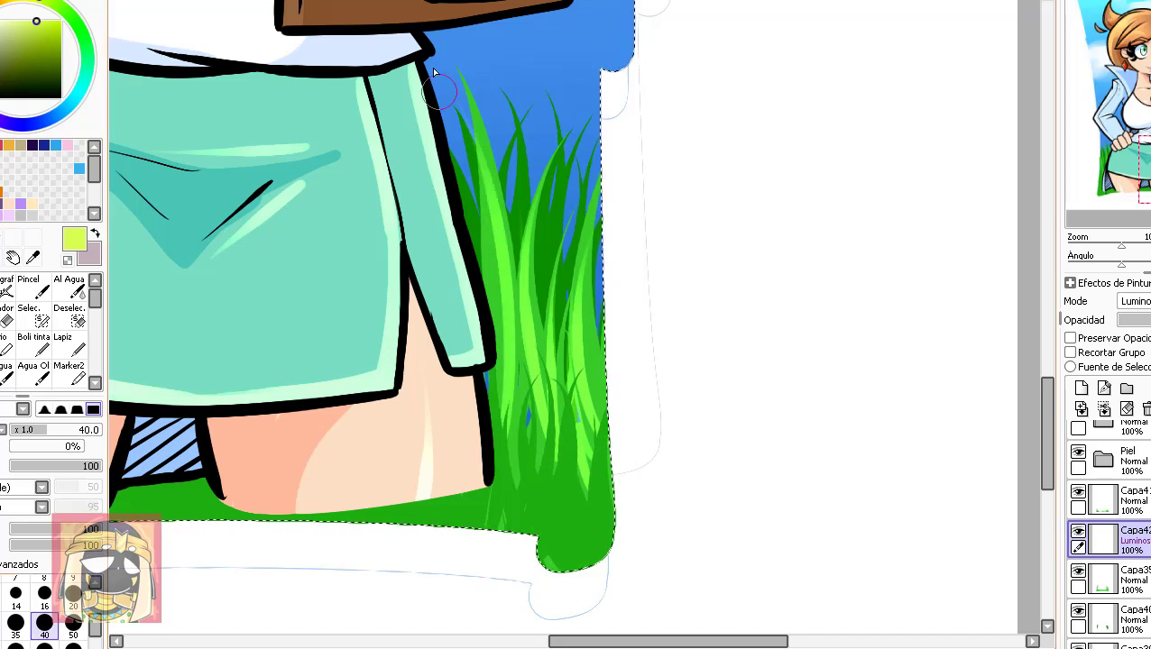
Step: Move the luminosity layer above the grass shading, highlight the left grass and lower blades at size 40, and clear the selection
scroll(568, 152, "down", 1)
scroll(205, 115, "up", 2)
scroll(278, 275, "down", 2)
key("ctrl+z")
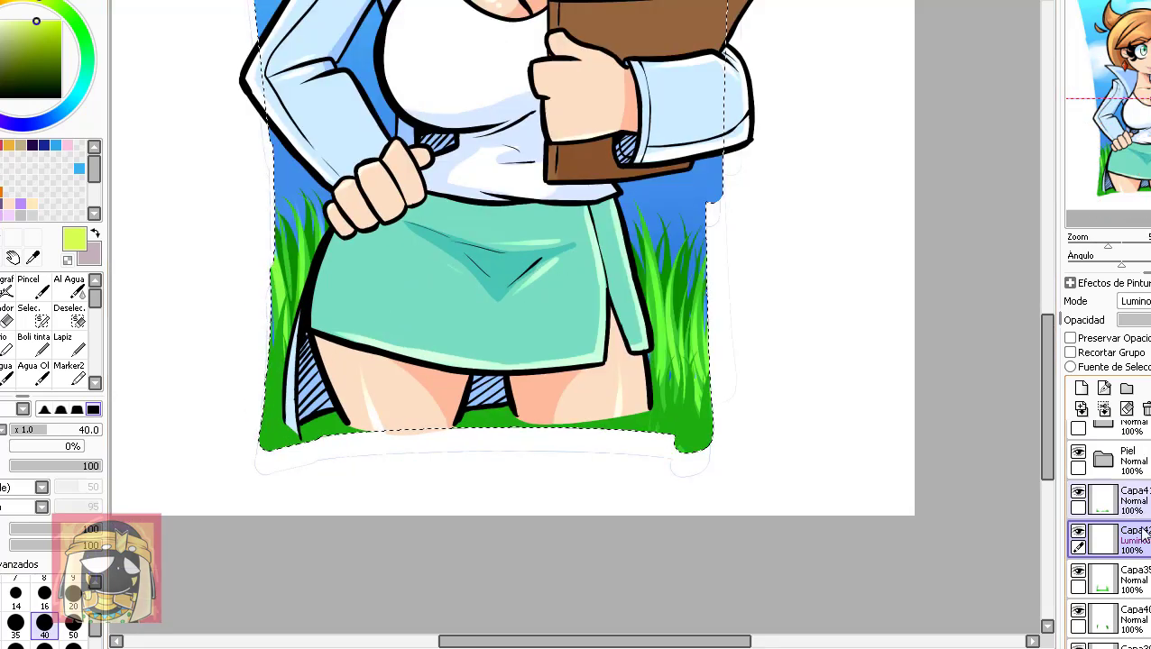
scroll(685, 445, "up", 2)
scroll(625, 485, "down", 1)
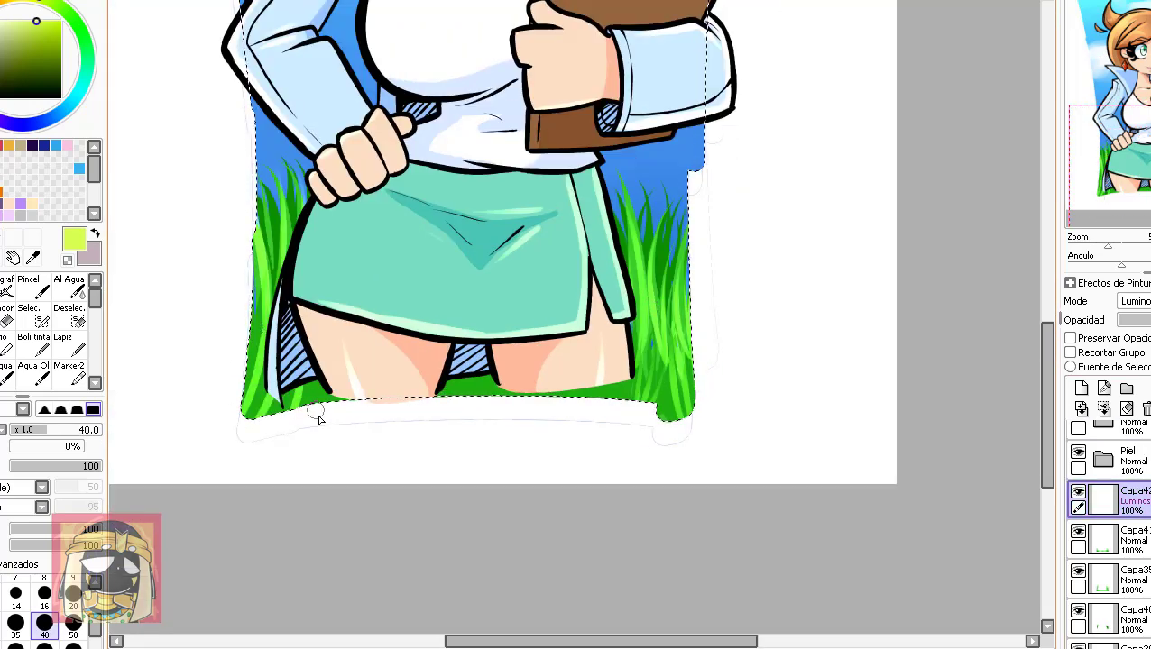
scroll(616, 397, "down", 2)
scroll(270, 260, "up", 2)
scroll(610, 253, "down", 1)
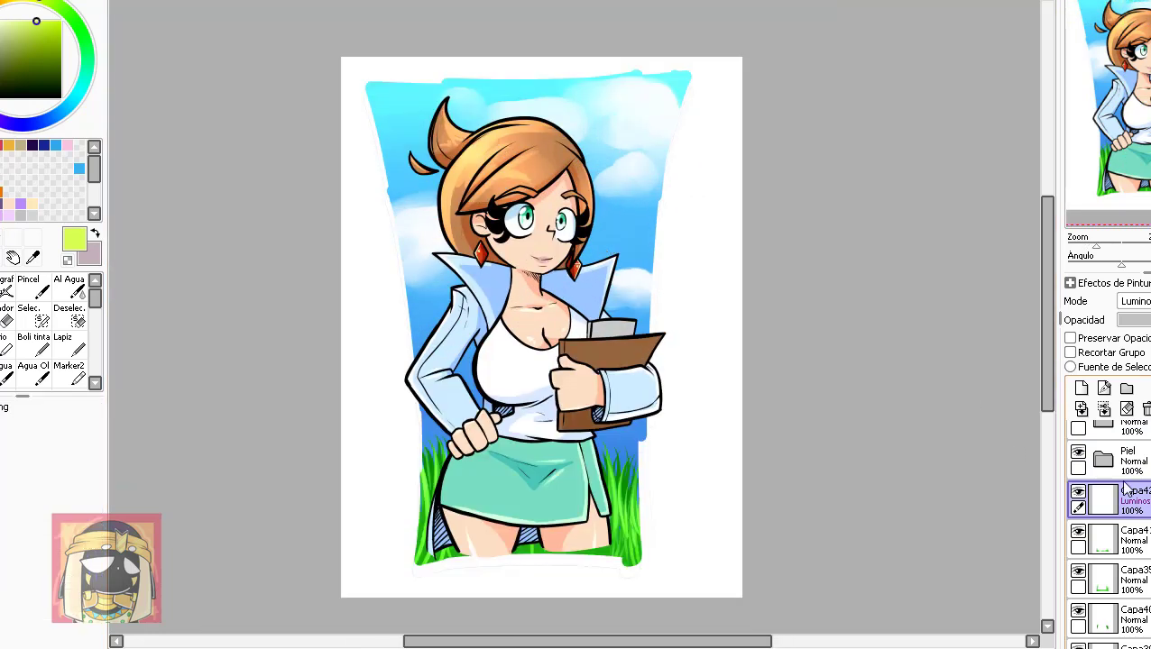
Step: Add a new normal layer at the top of the stack and rotate the canvas for writing along the frame's right edge
scroll(721, 285, "up", 1)
key("Delete")
key("Delete")
key("Delete")
key("Delete")
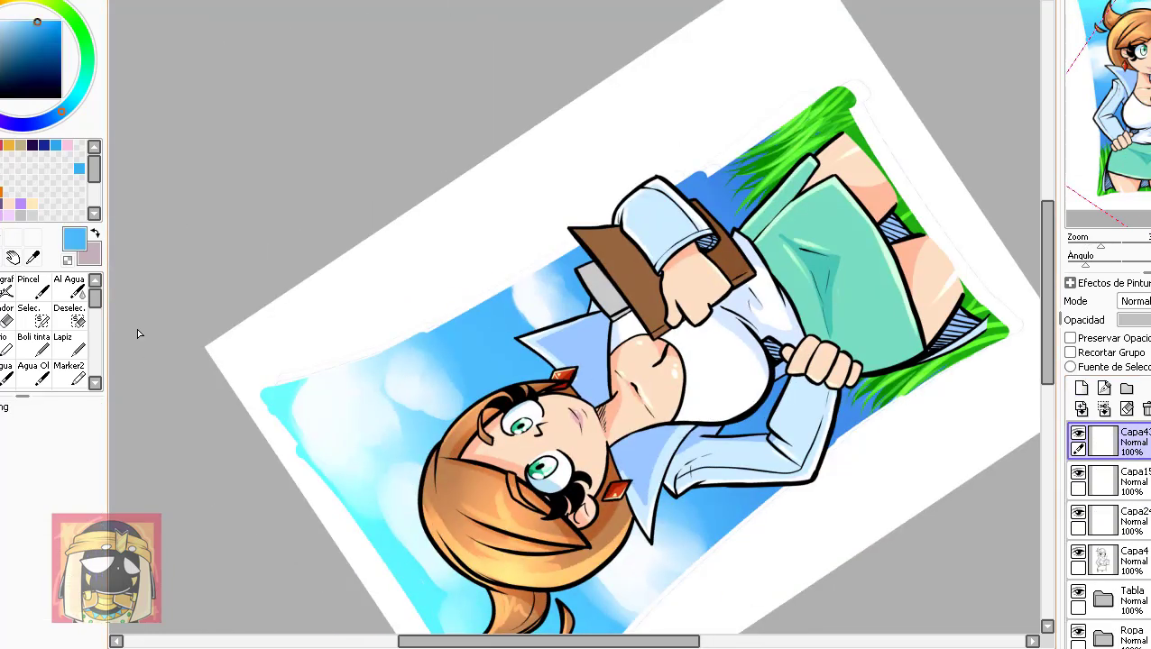
Step: Try to hand-letter the artist's handle in black along the frame's right edge with Lapiz at size 20
scroll(441, 300, "up", 4)
scroll(440, 300, "down", 3)
scroll(450, 300, "up", 3)
mouse_move(414, 351)
left_mouse_down()
mouse_move(475, 300)
mouse_move(462, 410)
left_mouse_up()
scroll(461, 410, "down", 2)
scroll(527, 167, "up", 2)
left_click_drag(495, 227, 514, 365)
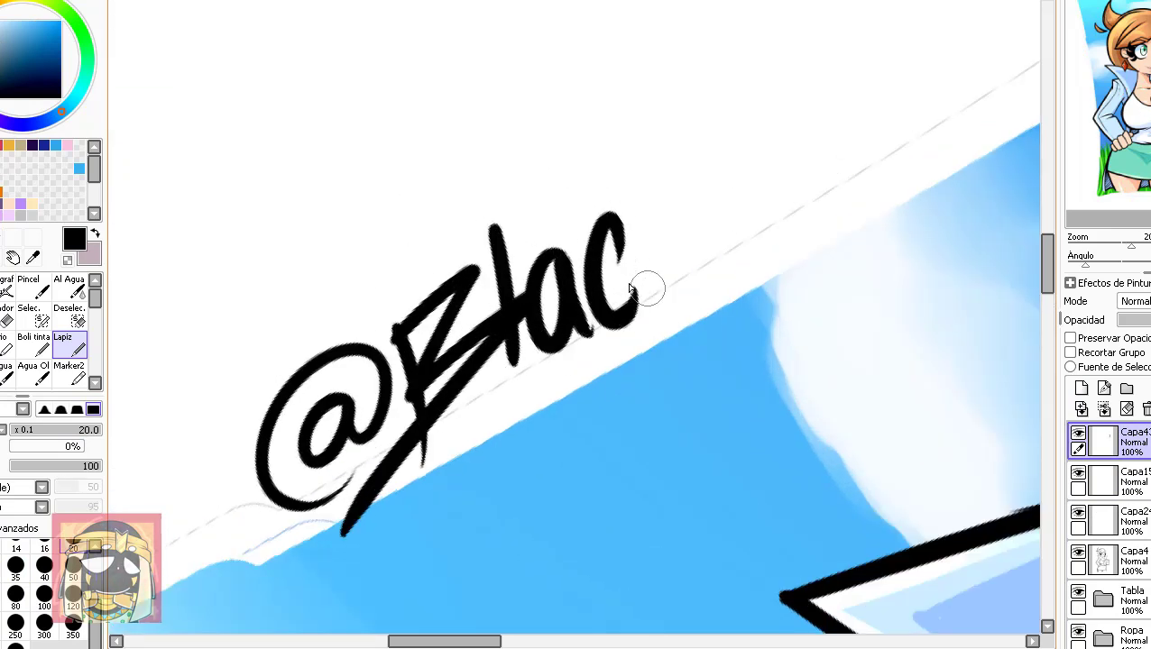
left_click_drag(672, 95, 636, 302)
scroll(636, 302, "down", 2)
scroll(613, 271, "up", 2)
left_click_drag(624, 244, 624, 350)
scroll(624, 350, "down", 2)
scroll(604, 220, "down", 2)
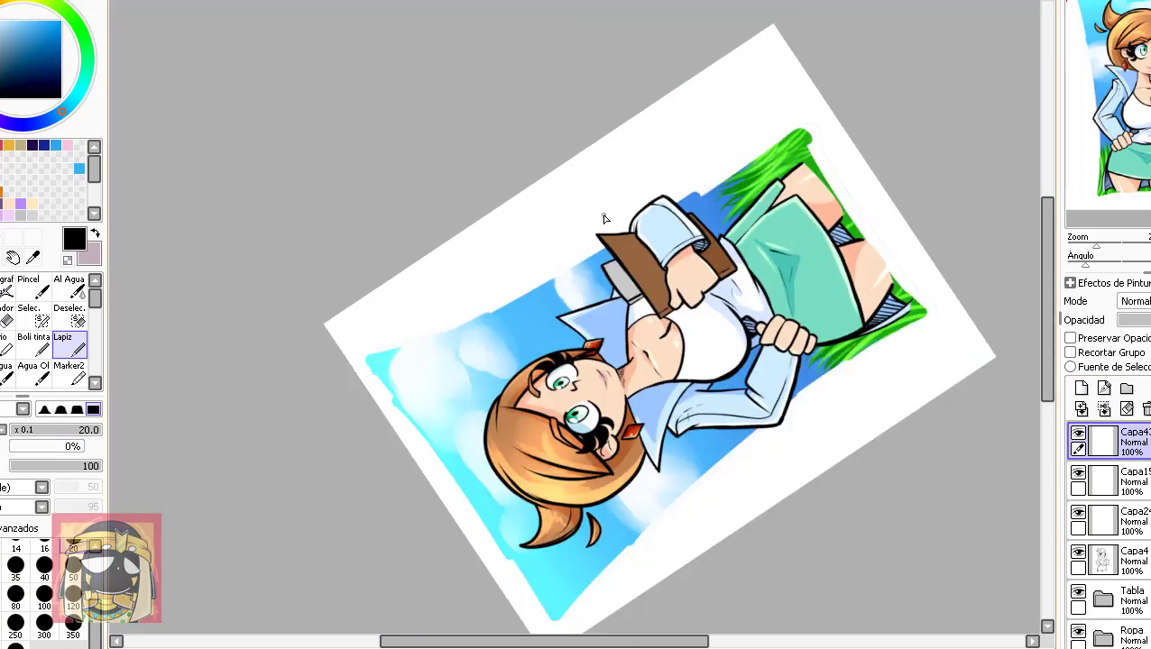
Step: Letter the artist's handle again in thinner, smaller black strokes along the frame's right edge at size 20
scroll(604, 220, "up", 4)
mouse_move(444, 435)
left_mouse_down()
mouse_move(524, 372)
mouse_move(503, 361)
mouse_move(531, 368)
left_mouse_up()
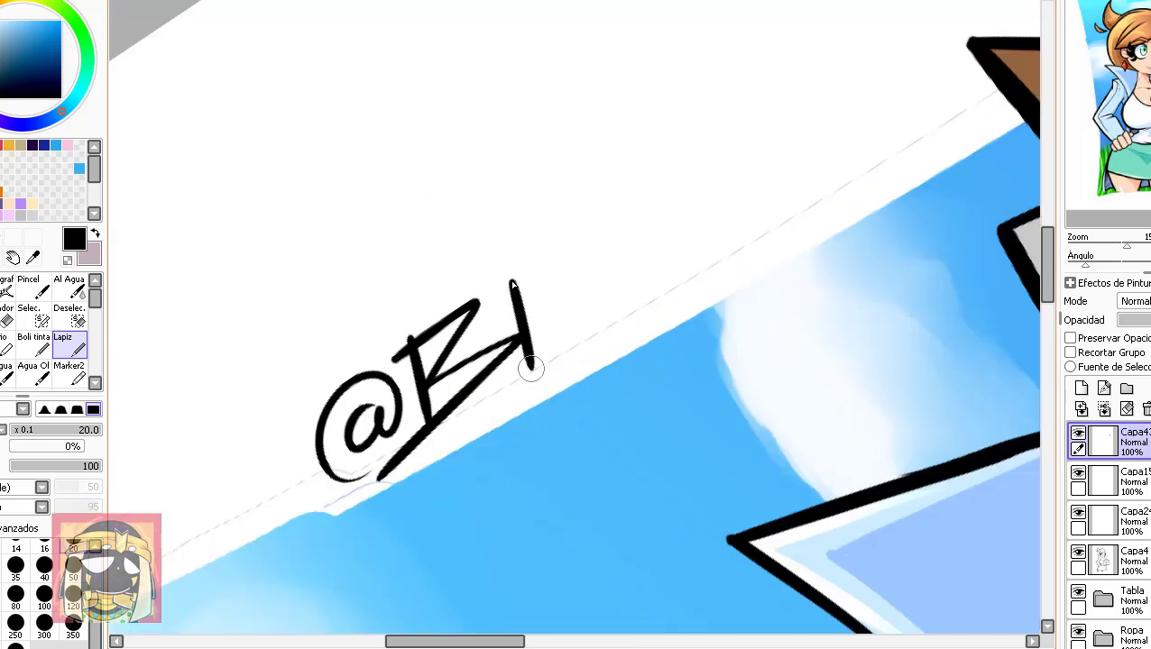